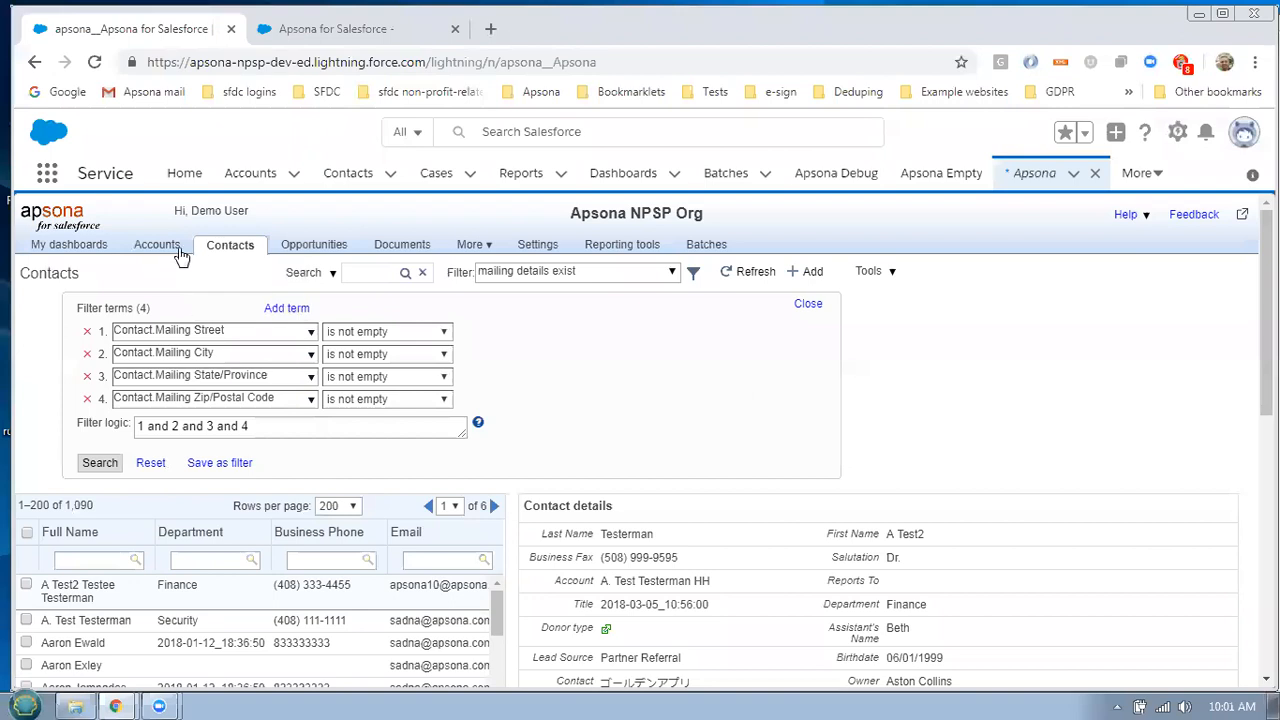
Open the Dedupe tool for Contacts and create a new dedupe action
mouse_move(214, 262)
mouse_move(428, 250)
click(889, 273)
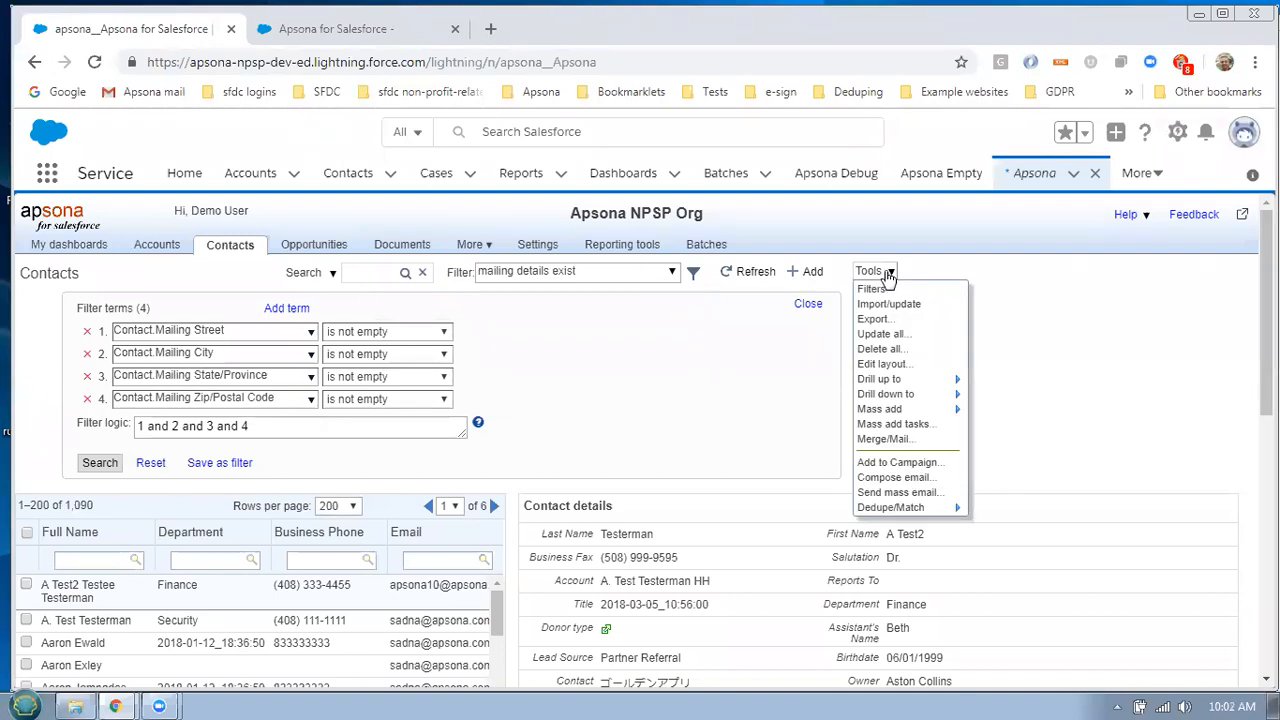
mouse_move(898, 510)
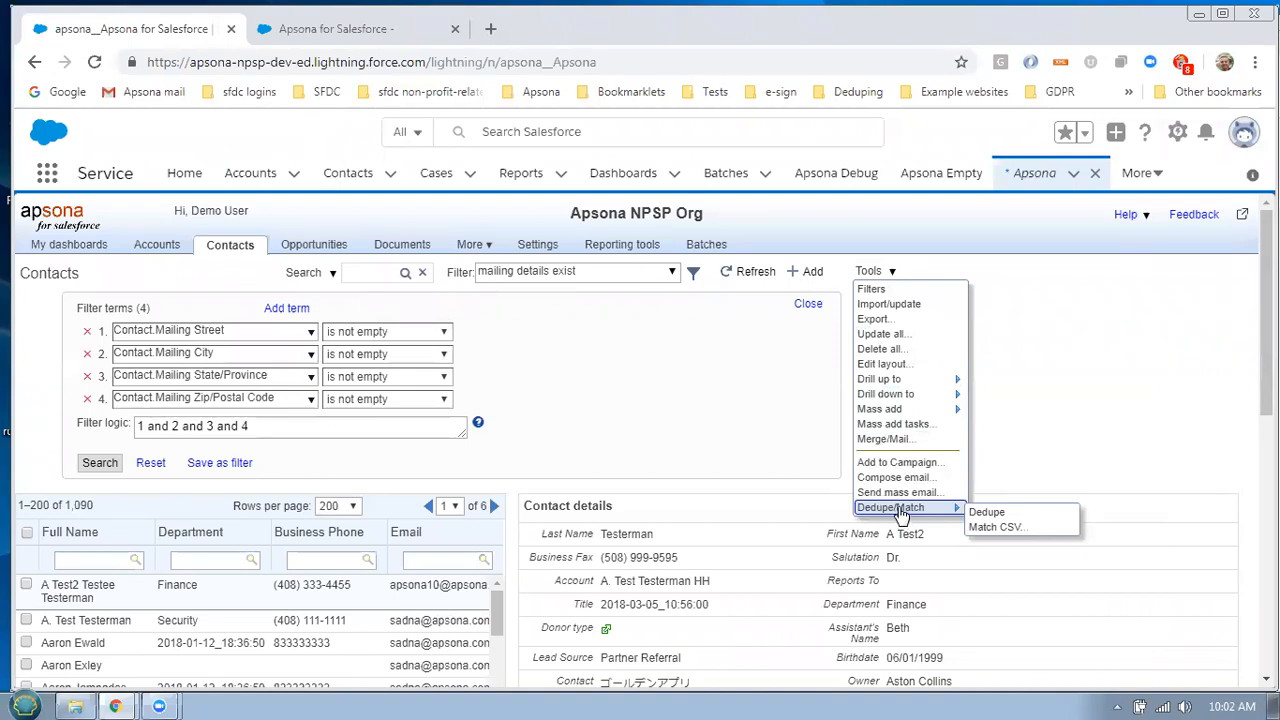
click(1001, 514)
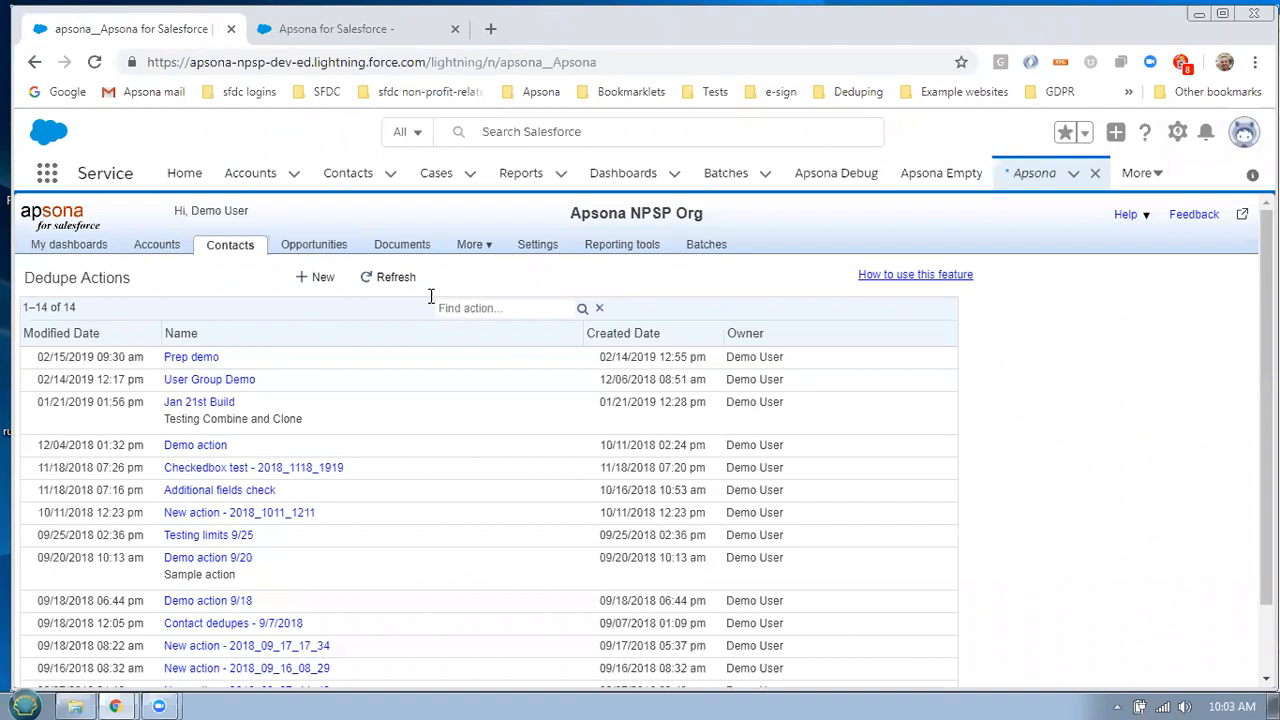
click(309, 282)
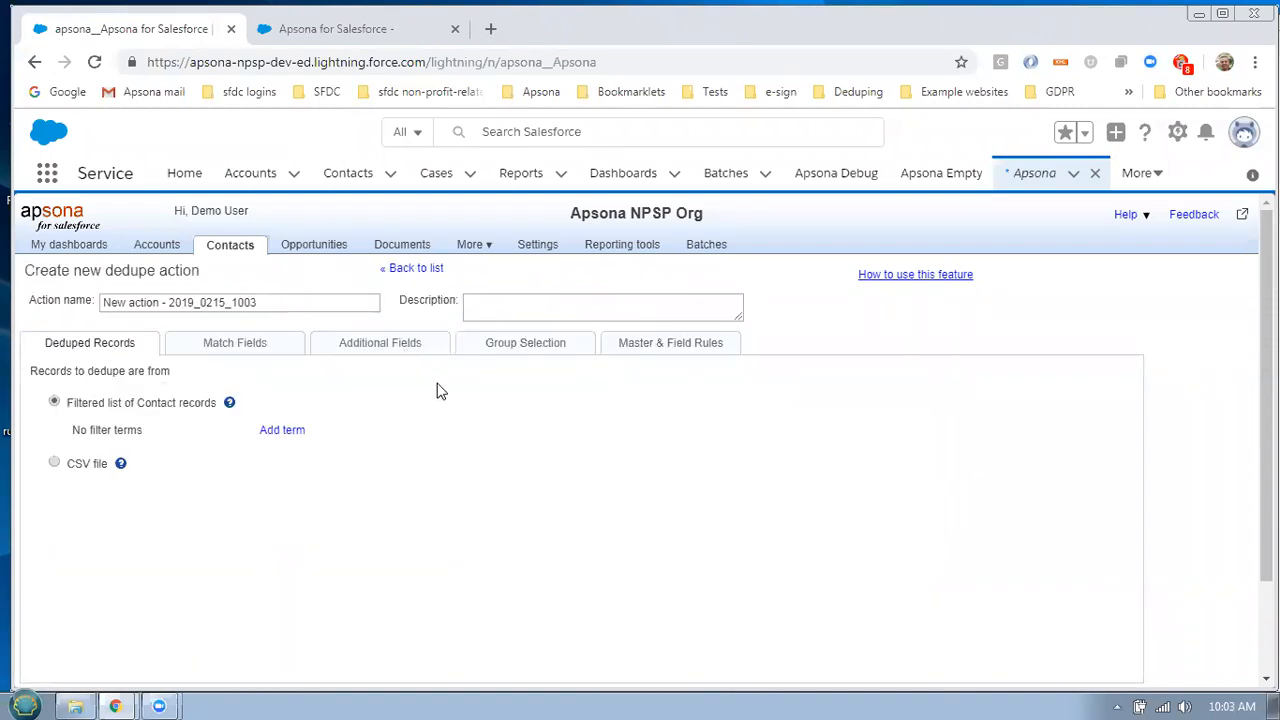
Name the new dedupe action "Dedupe demo 2/15" and enter the description "Sample desc"
click(288, 304)
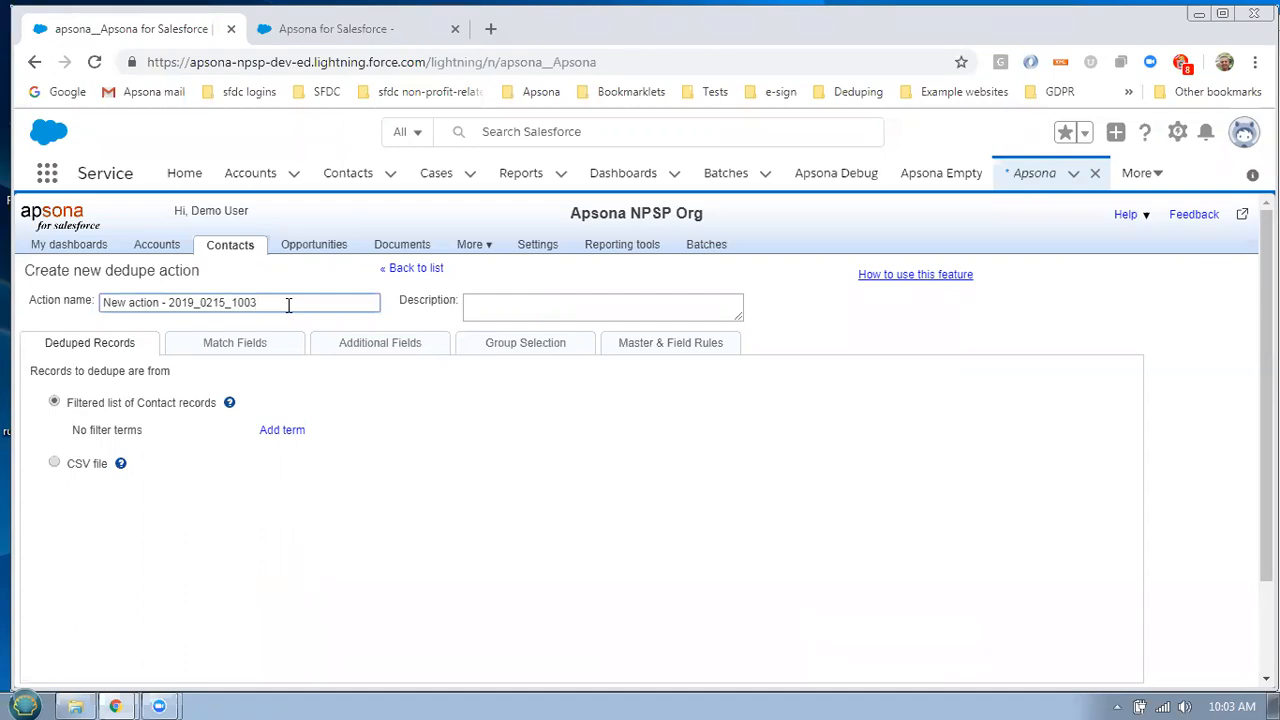
triple_click(288, 304)
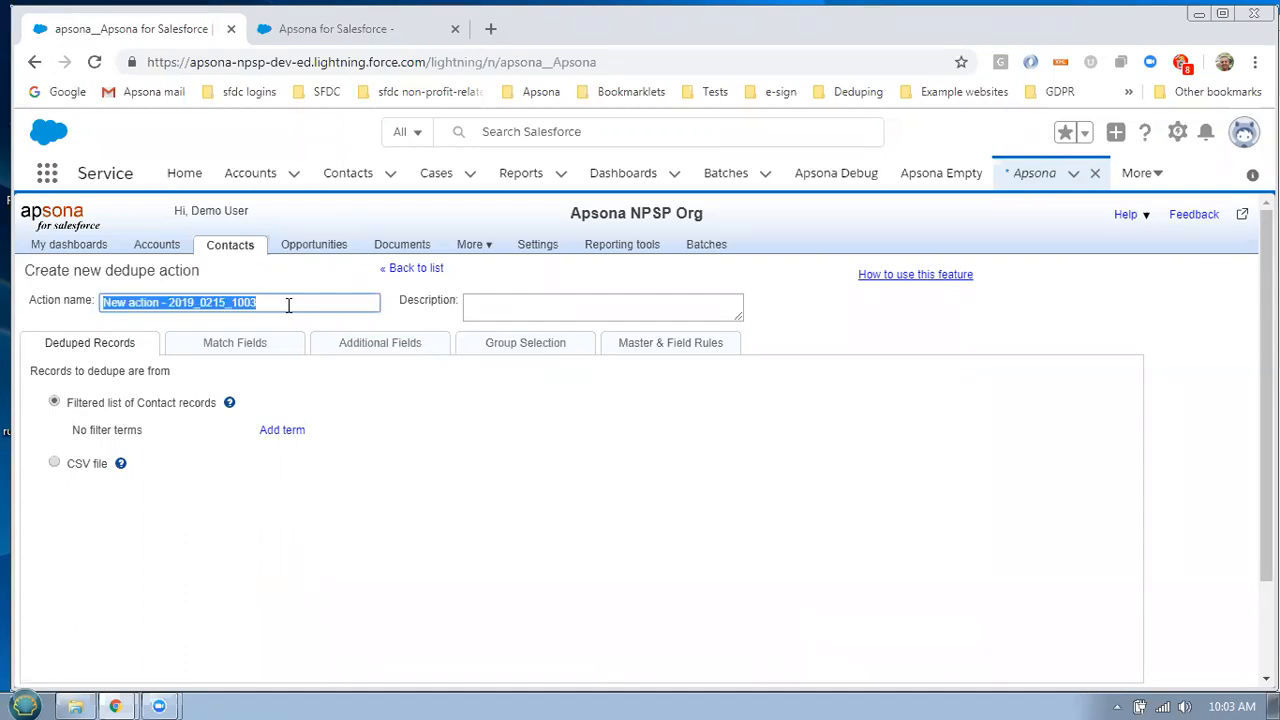
text(Dedu)
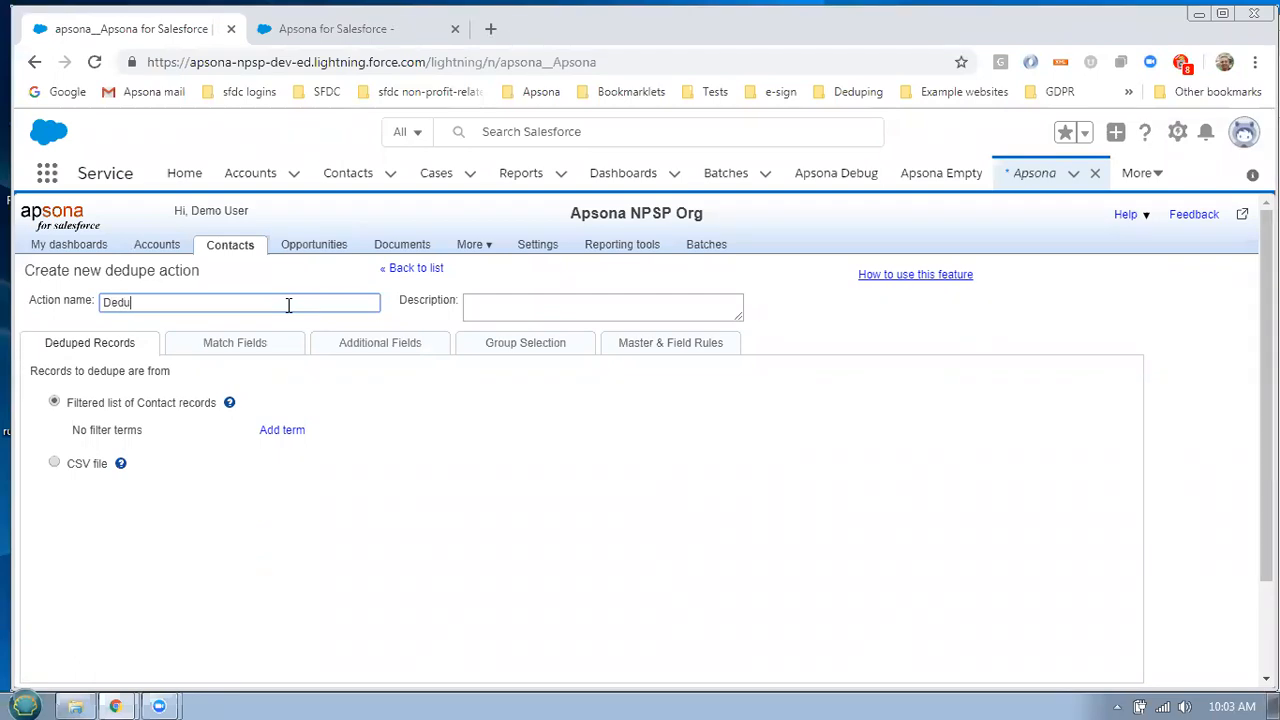
text(pe demo 2/15)
click(509, 312)
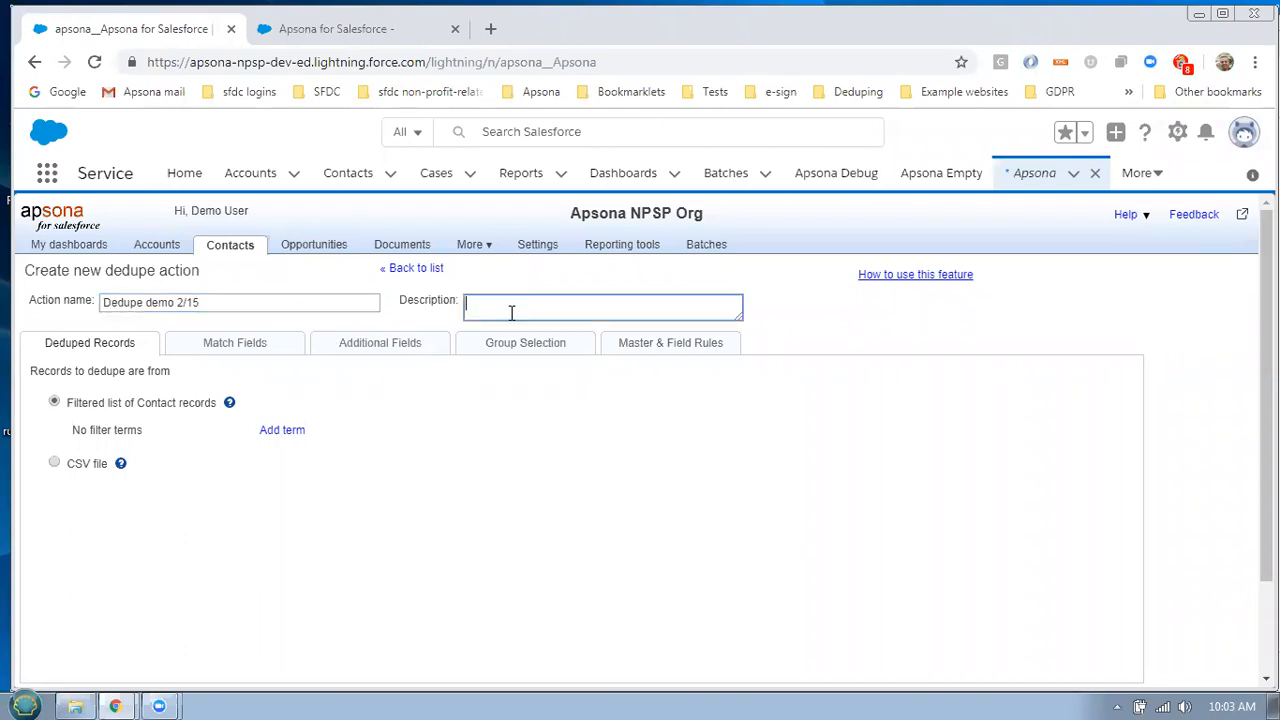
text(Sample desc)
Add a blank filter term to the filtered list of Contact records
click(270, 431)
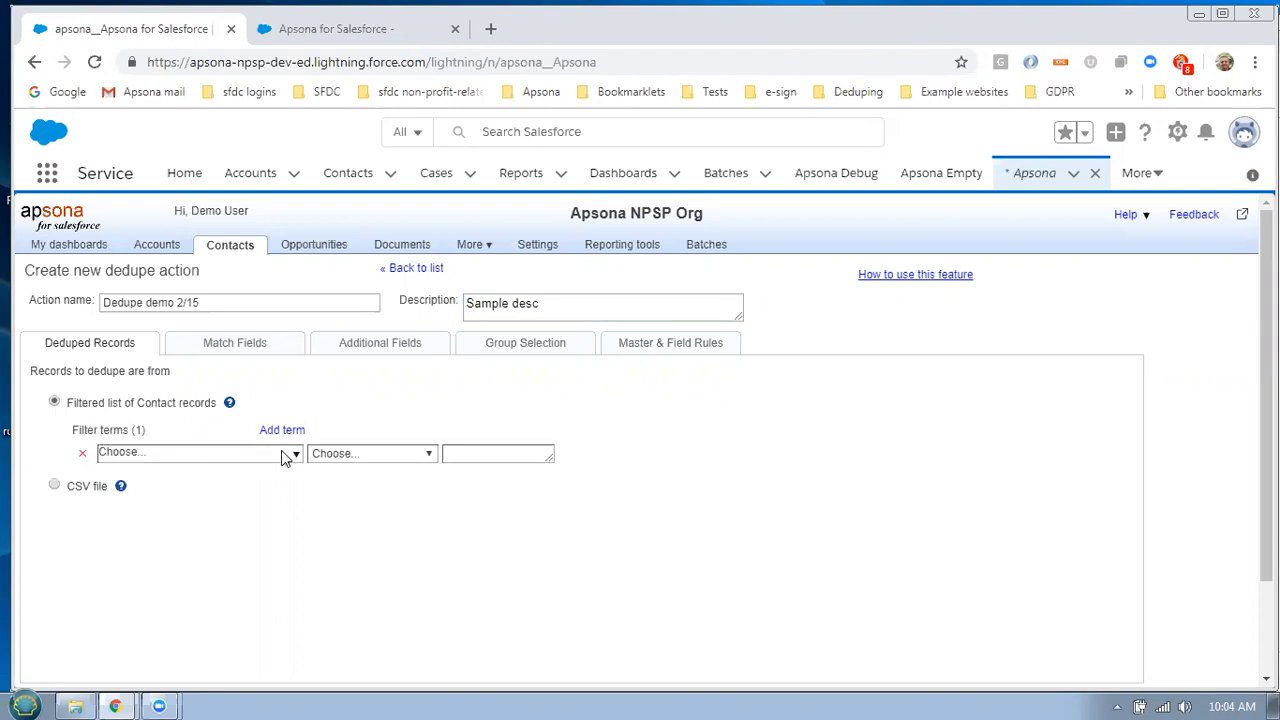
click(291, 454)
scroll(682, 455, down, 1)
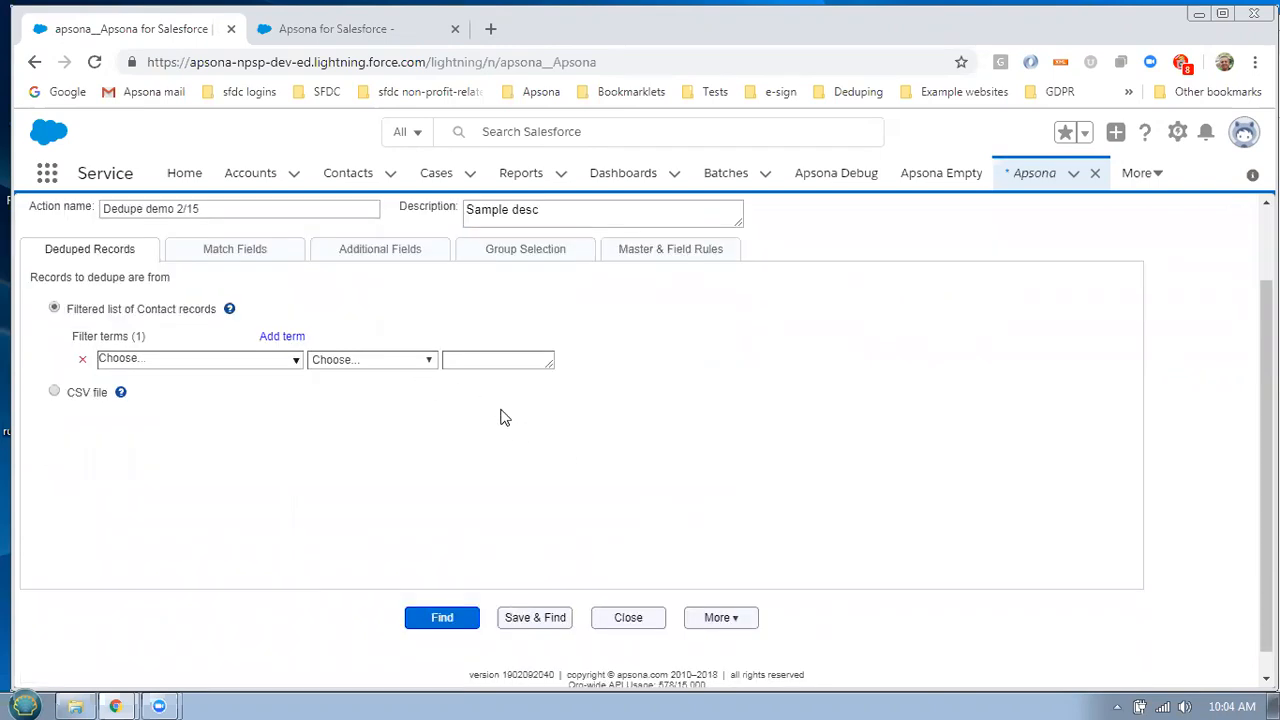
scroll(590, 414, down, 1)
scroll(654, 437, up, 2)
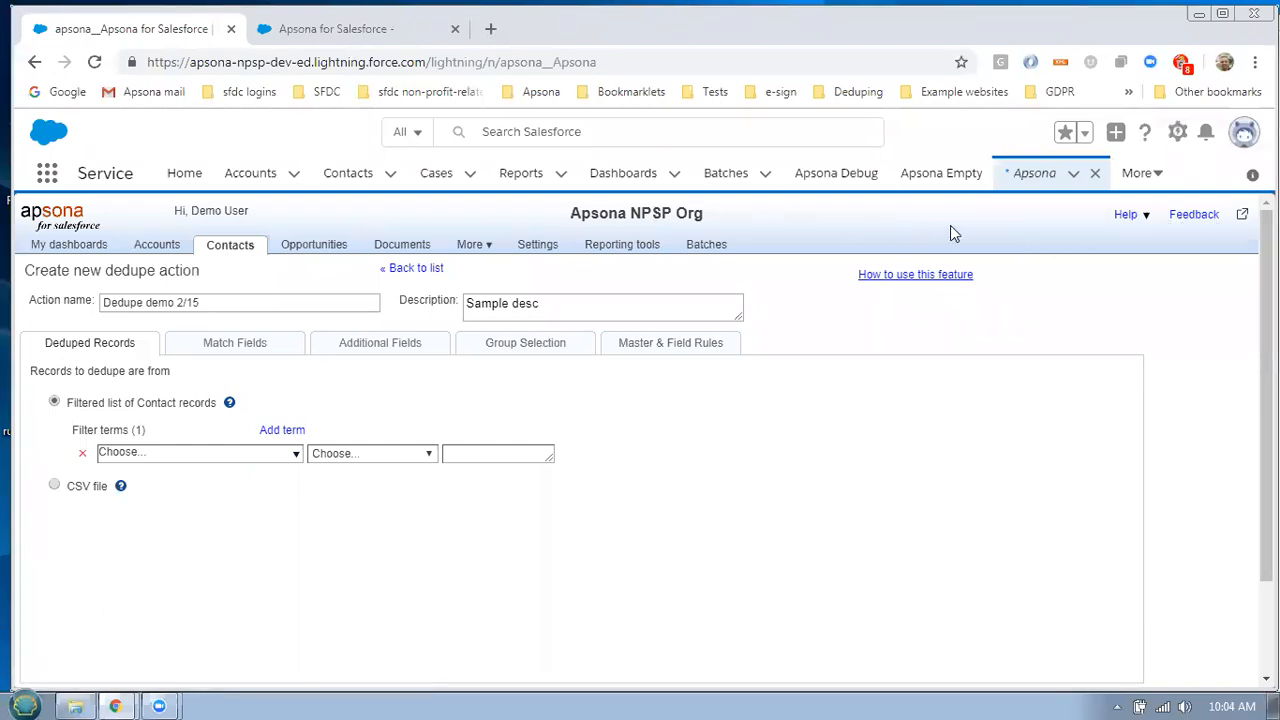
Open Apsona in its own browser tab and create a new dedupe action for Contacts there
click(1241, 221)
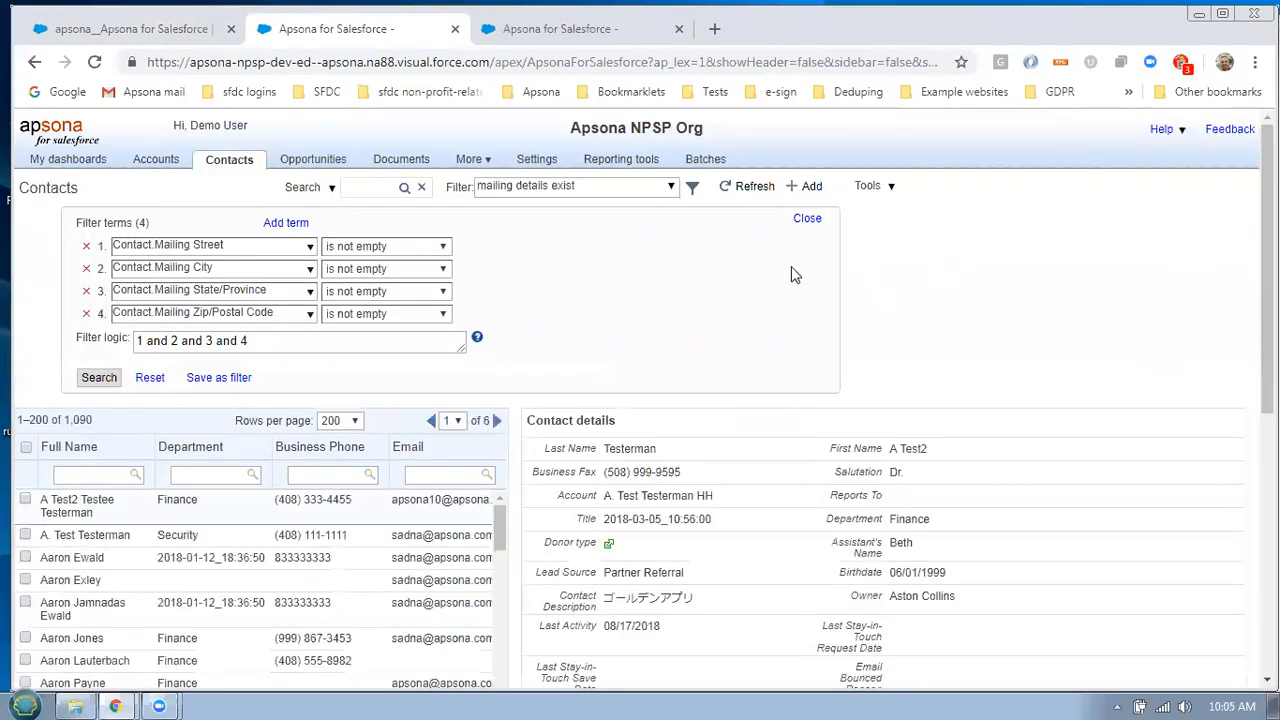
click(891, 190)
mouse_move(935, 424)
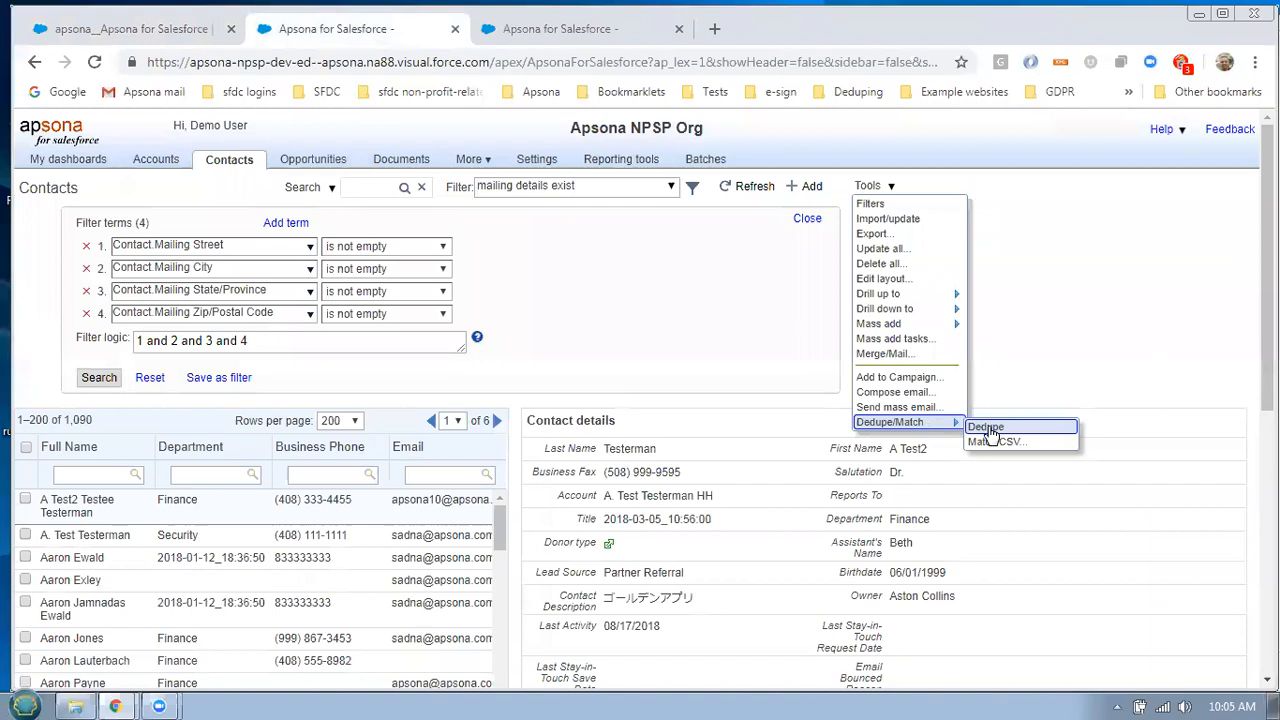
click(989, 430)
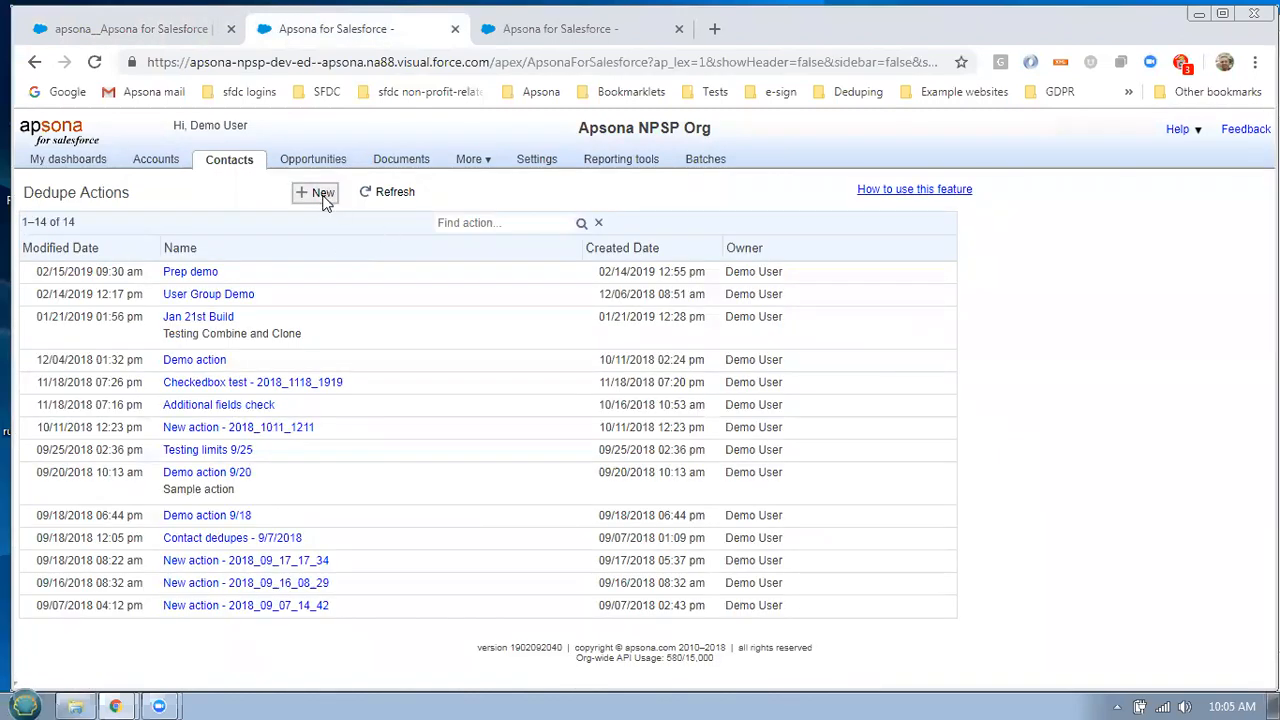
click(323, 193)
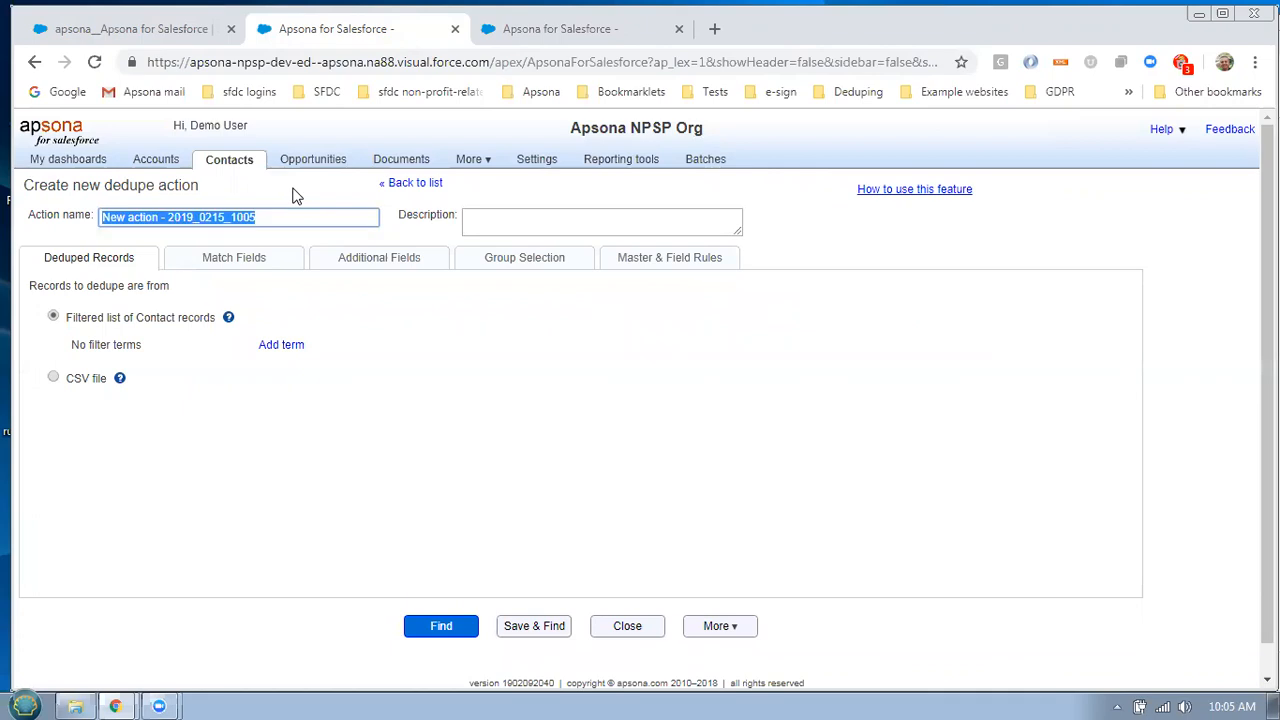
Name the dedupe action "Demo 2/15" and enter the description "Sample description"
text(Demo)
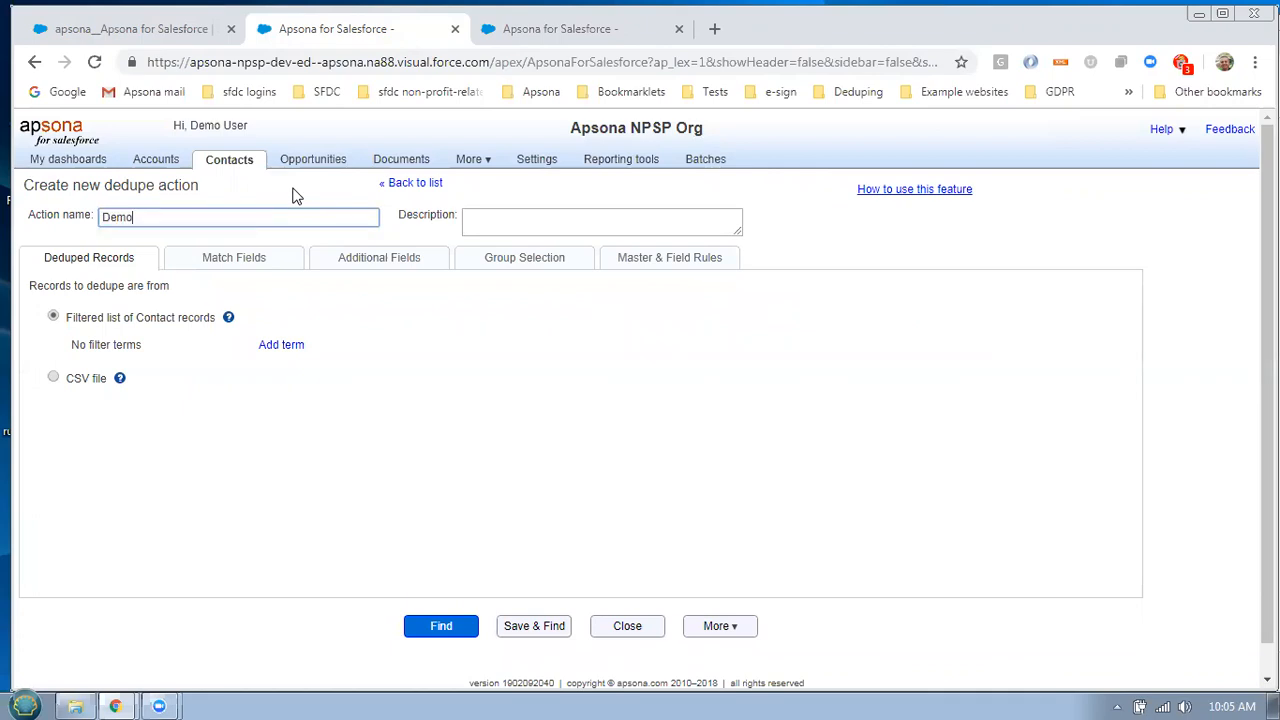
text( 2/15)
click(513, 224)
text(Sample )
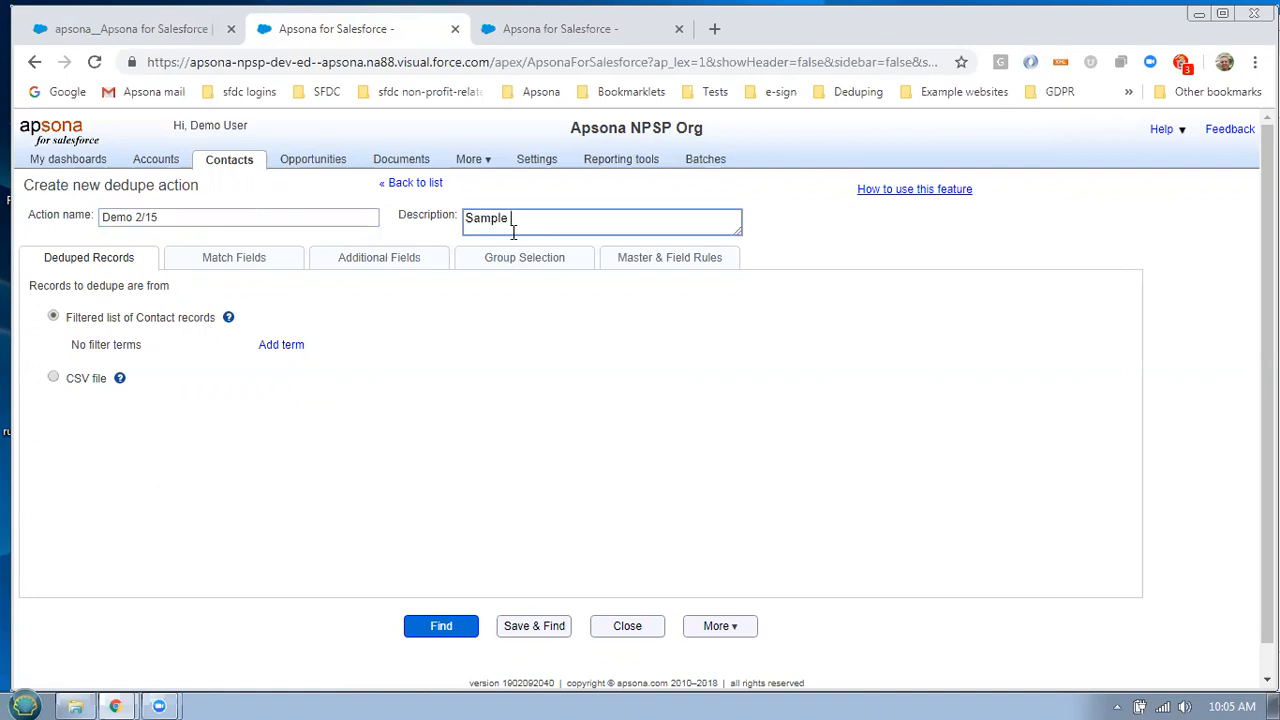
text(description)
Add a filter term that limits the Contact records to those whose Mailing Street is not empty
click(281, 344)
click(294, 368)
click(408, 419)
text(mail)
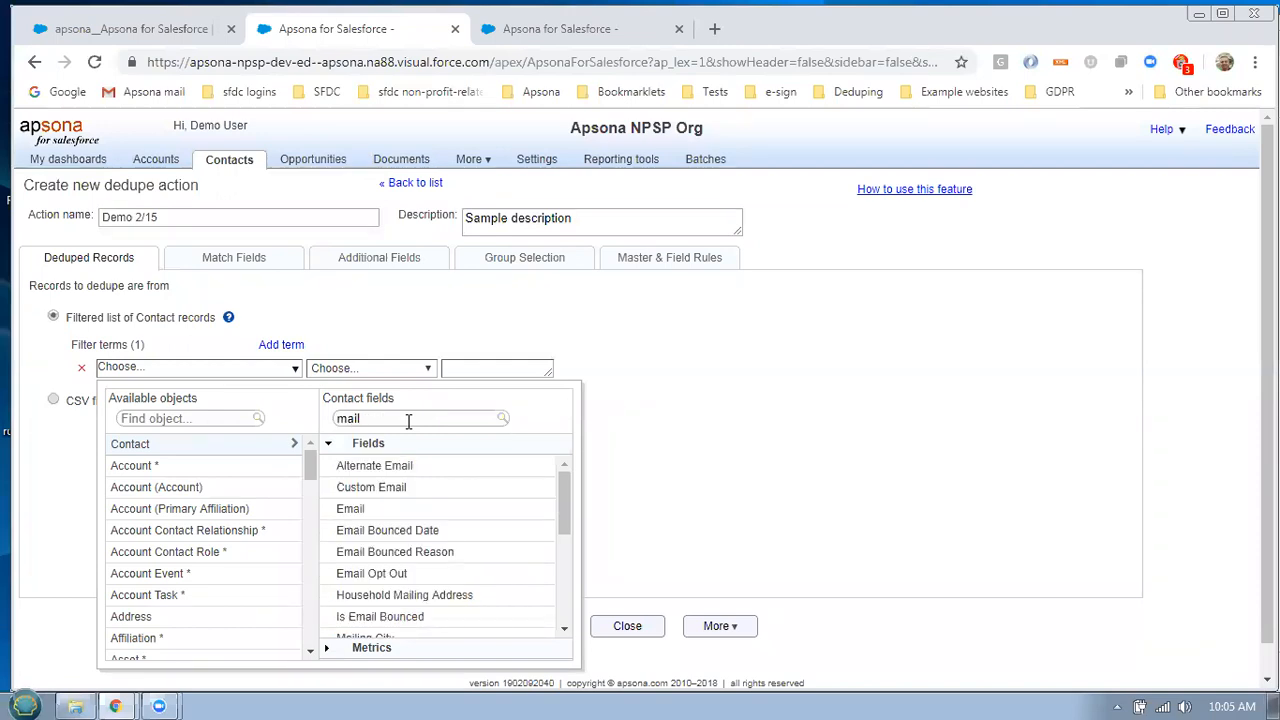
drag(560, 520, 557, 563)
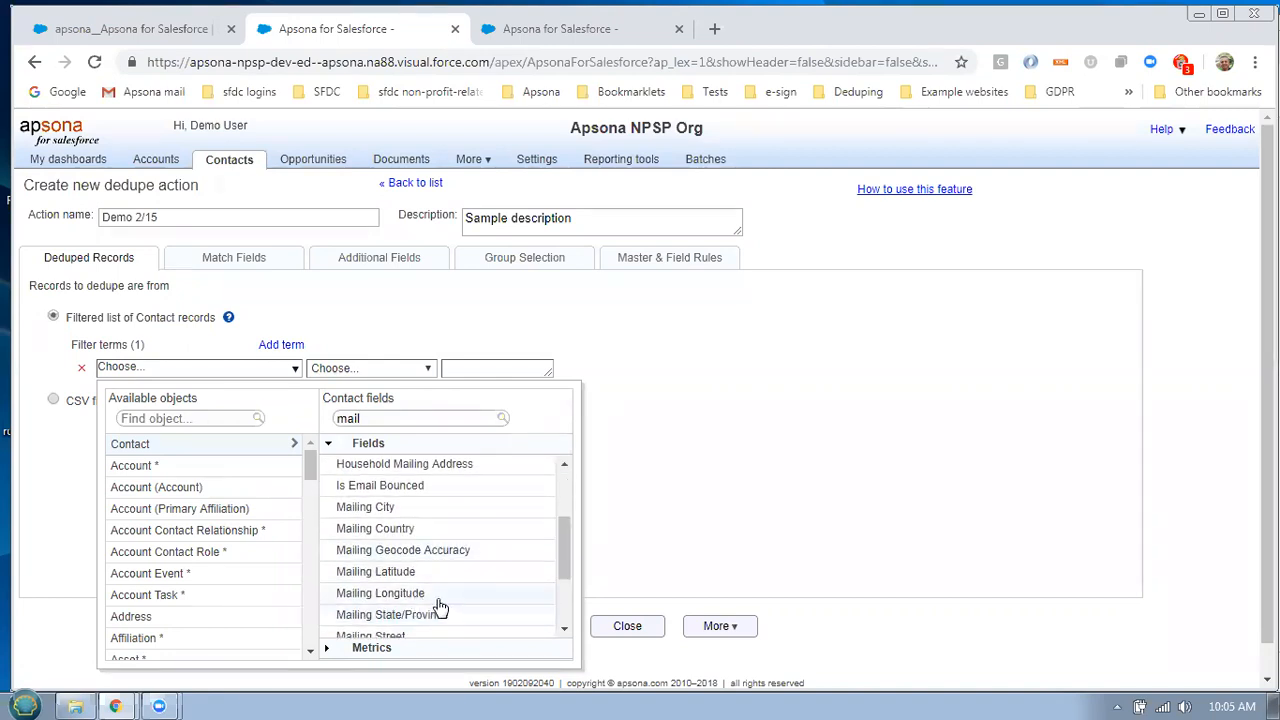
click(437, 636)
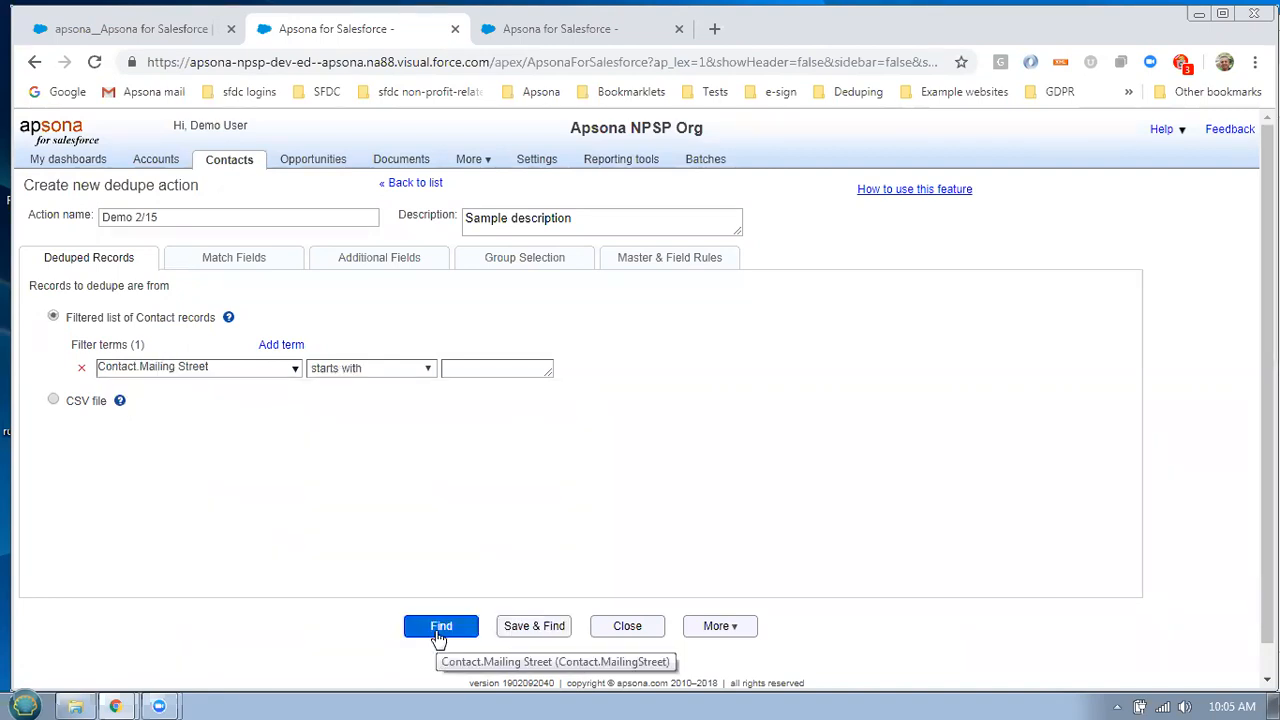
click(414, 372)
key(Escape)
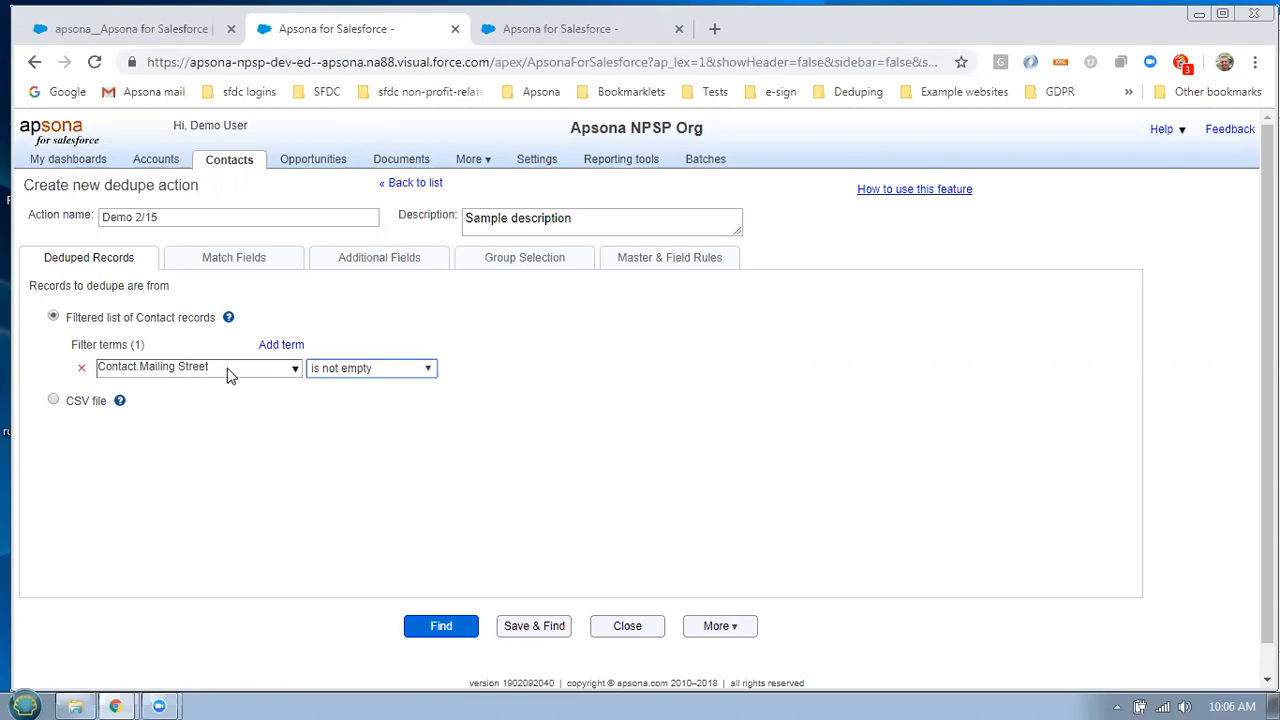
Add the Contact fields First Name and Last Name as the match fields for deduplication
double_click(250, 259)
click(278, 281)
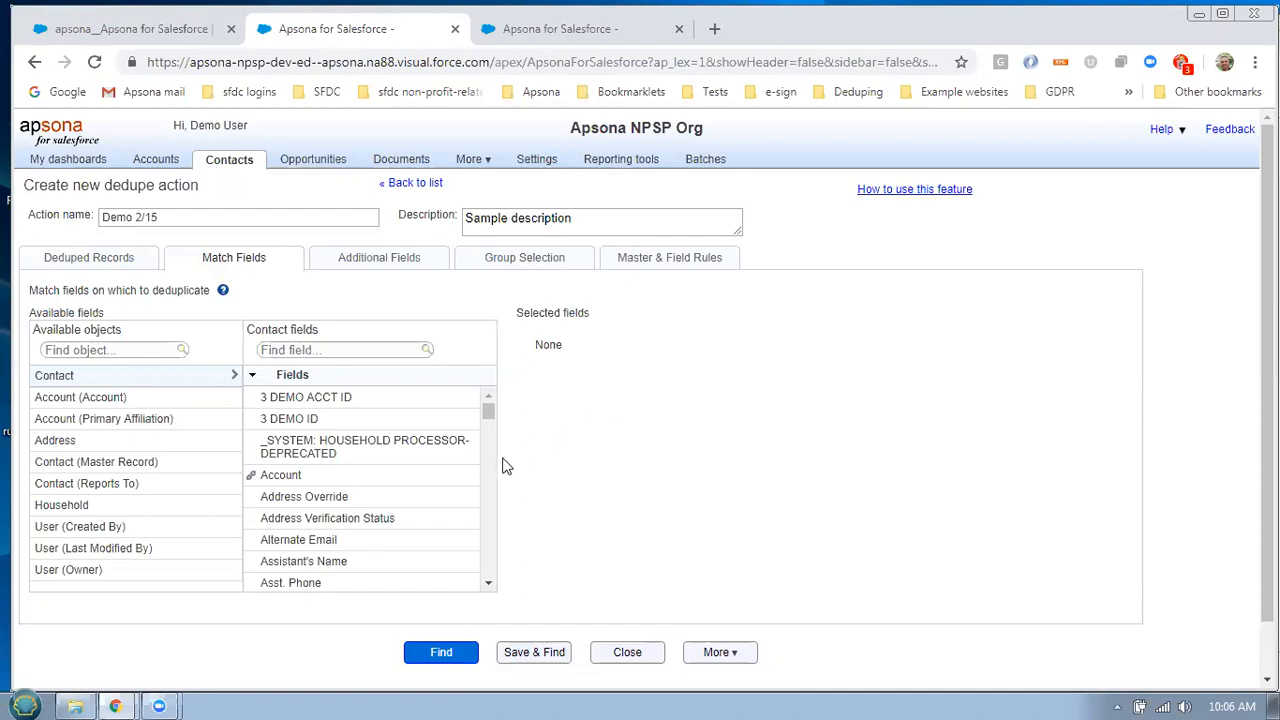
scroll(486, 457, down, 2)
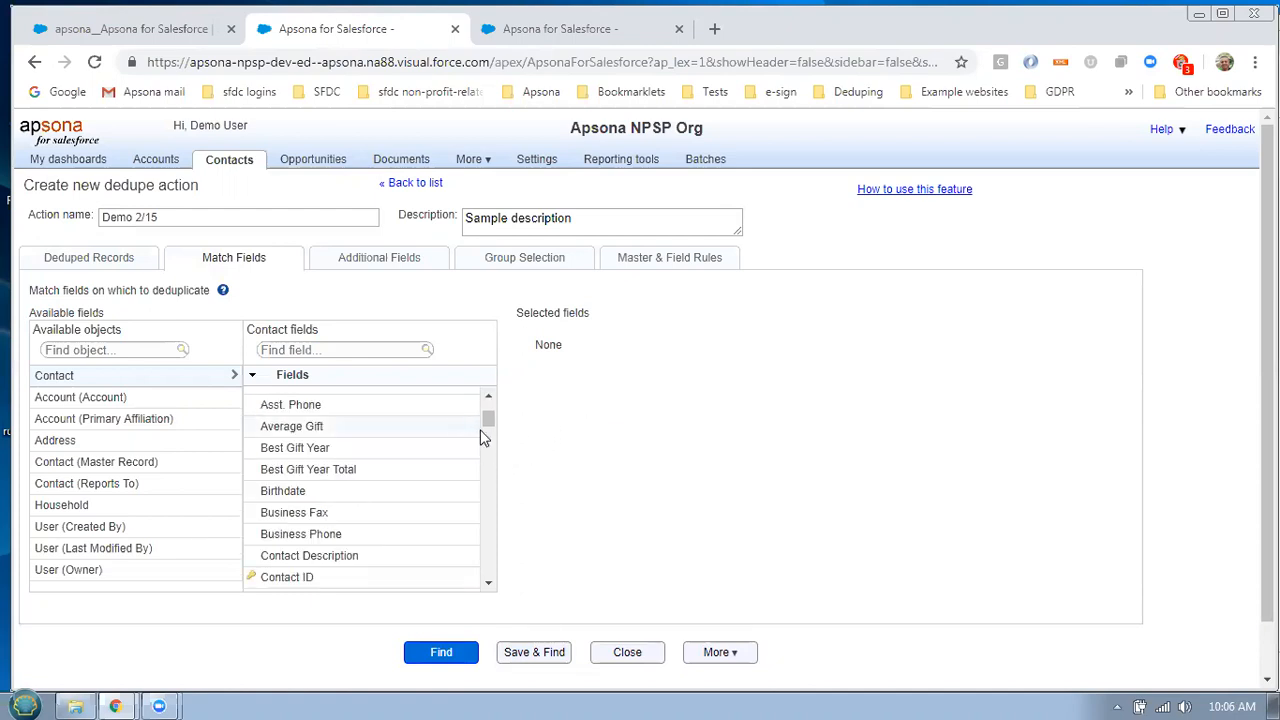
drag(486, 427, 443, 449)
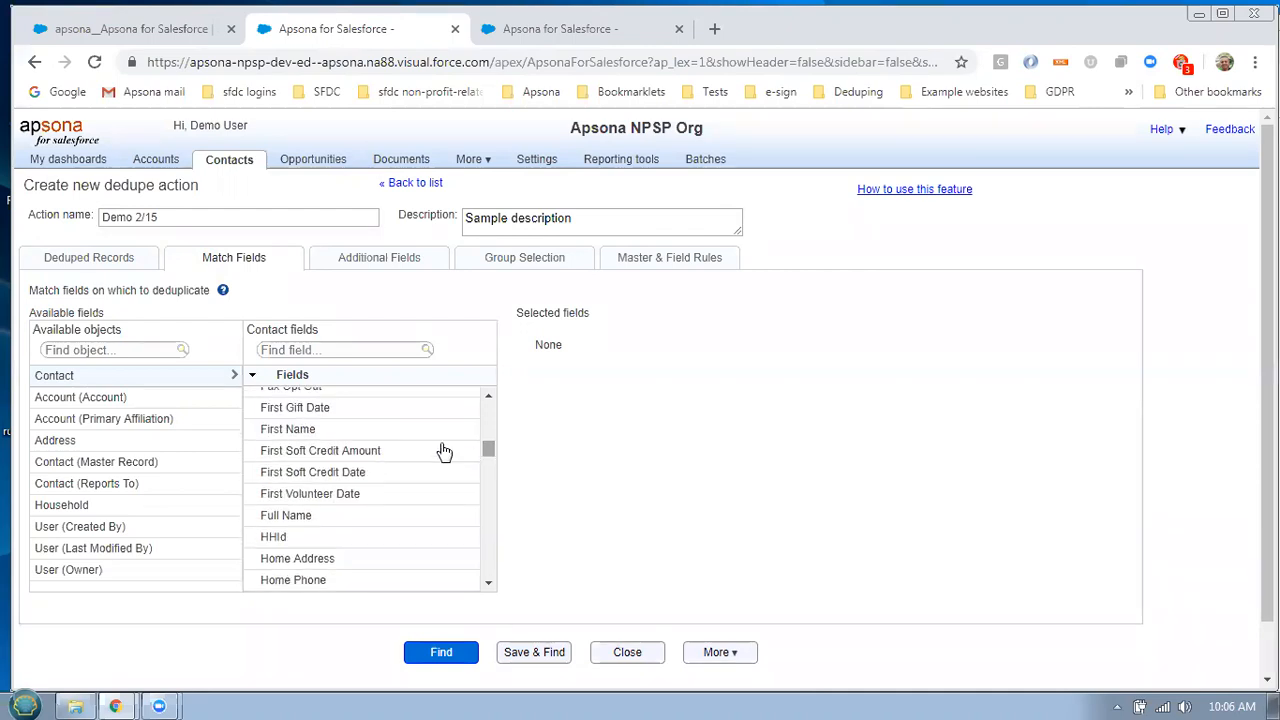
click(373, 432)
scroll(391, 519, down, 3)
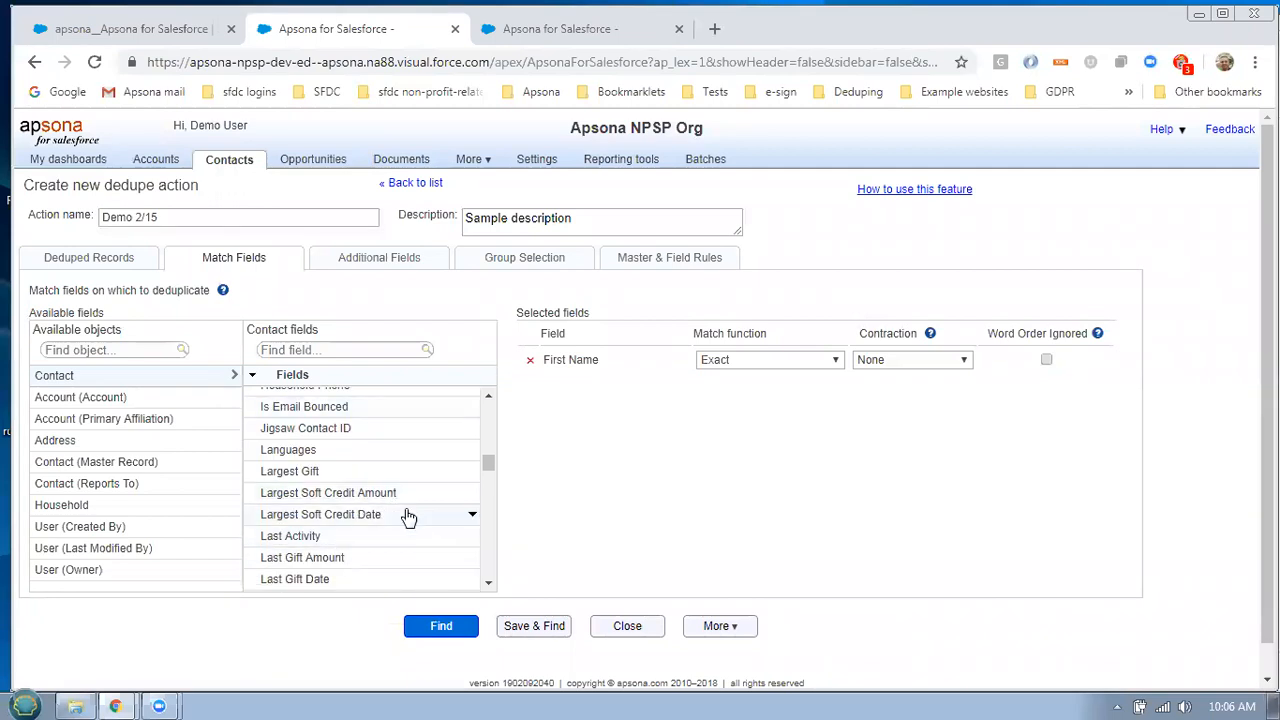
scroll(410, 510, down, 2)
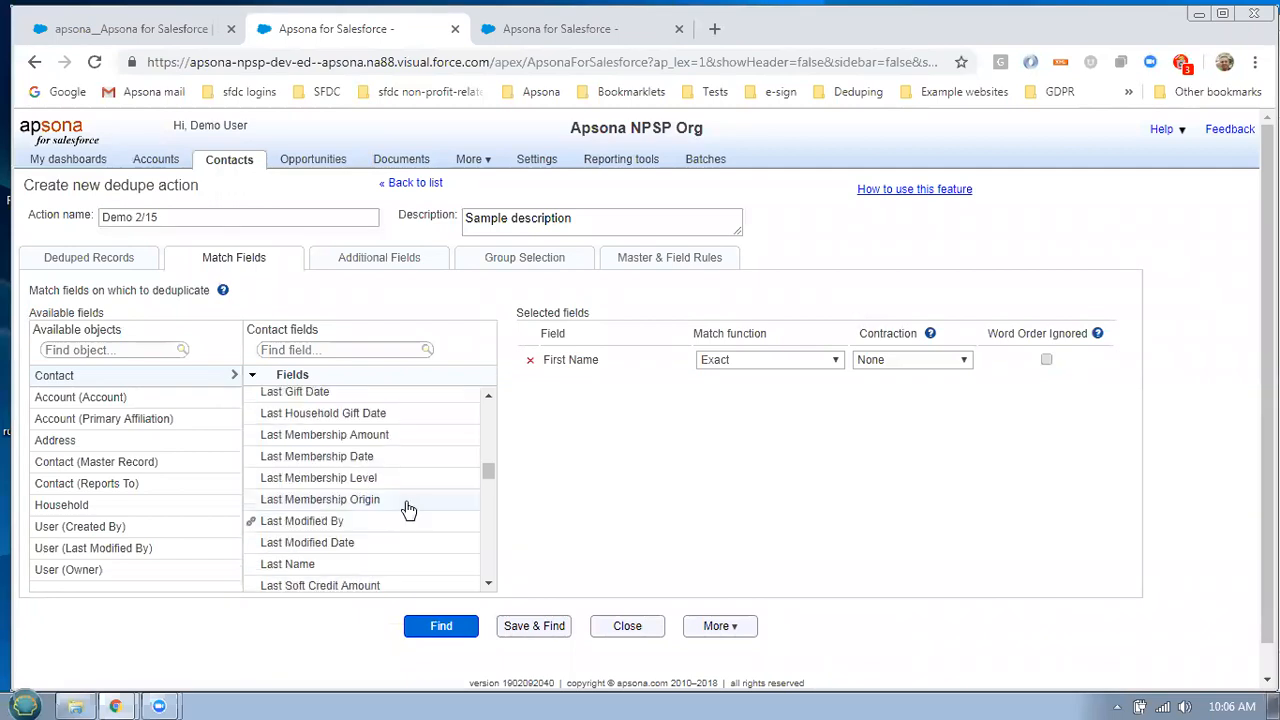
click(320, 572)
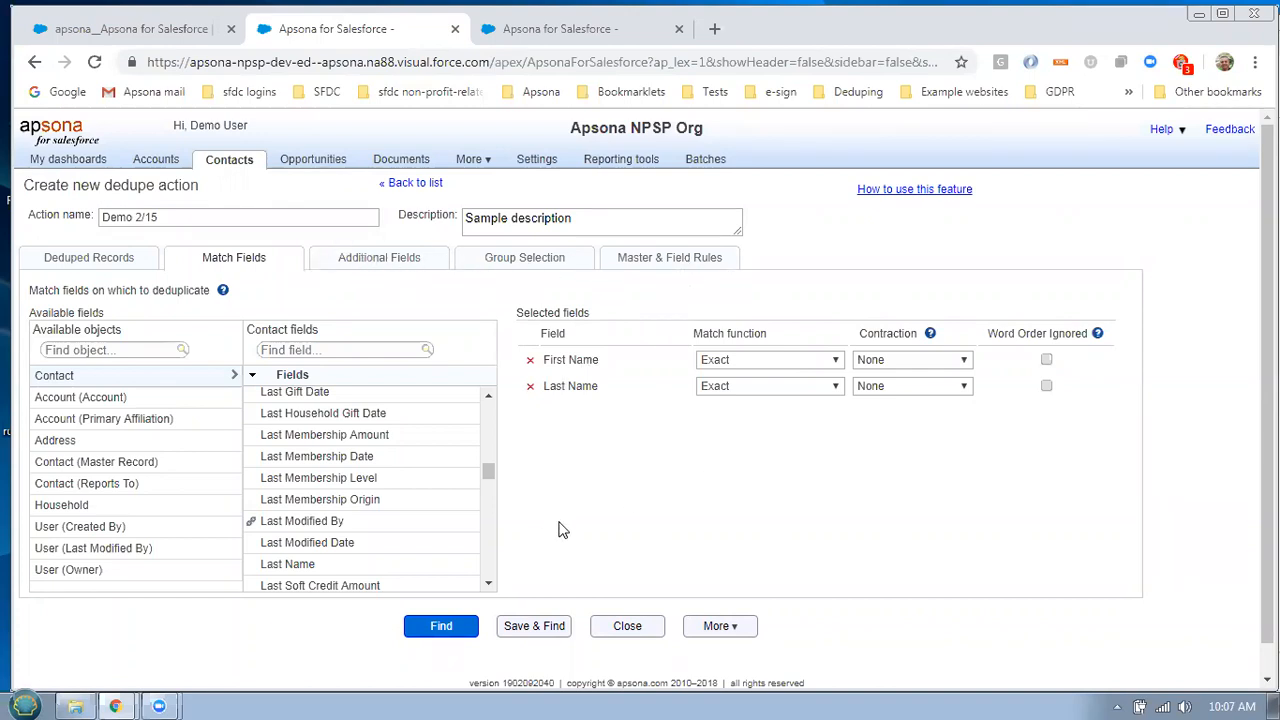
Find the duplicate contacts and review the groups in the deduplication results
click(440, 627)
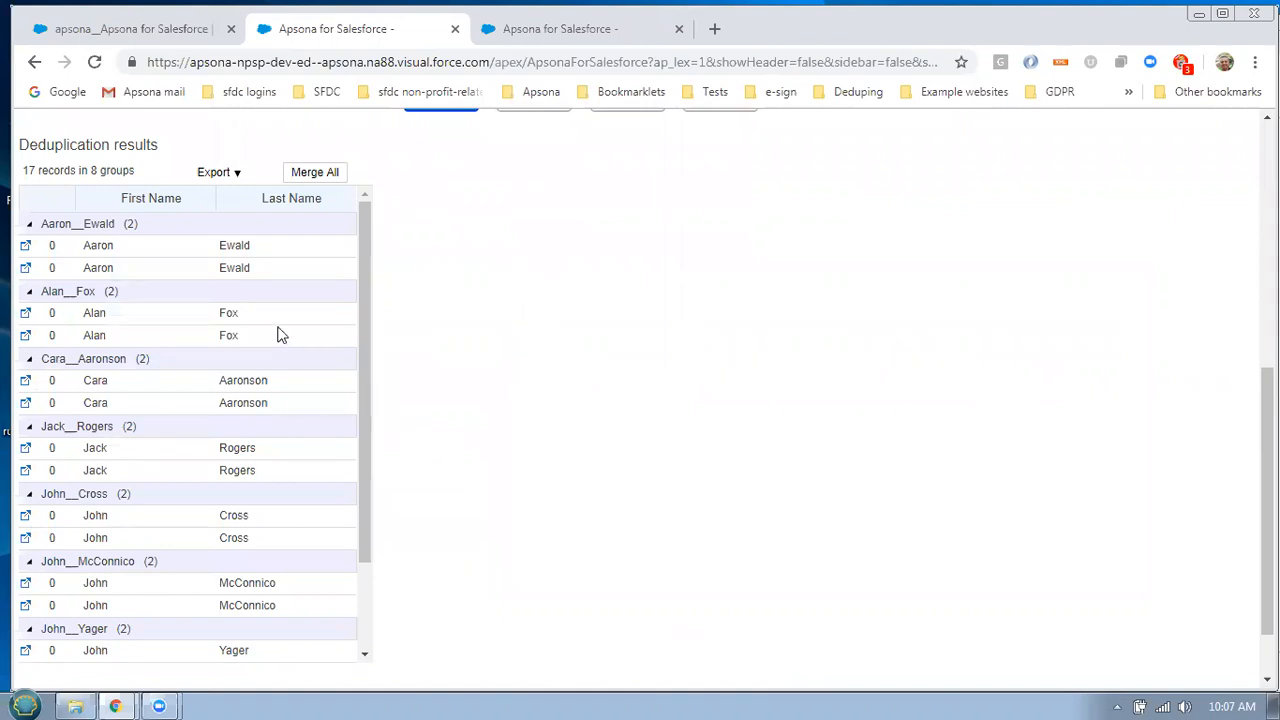
drag(23, 170, 75, 168)
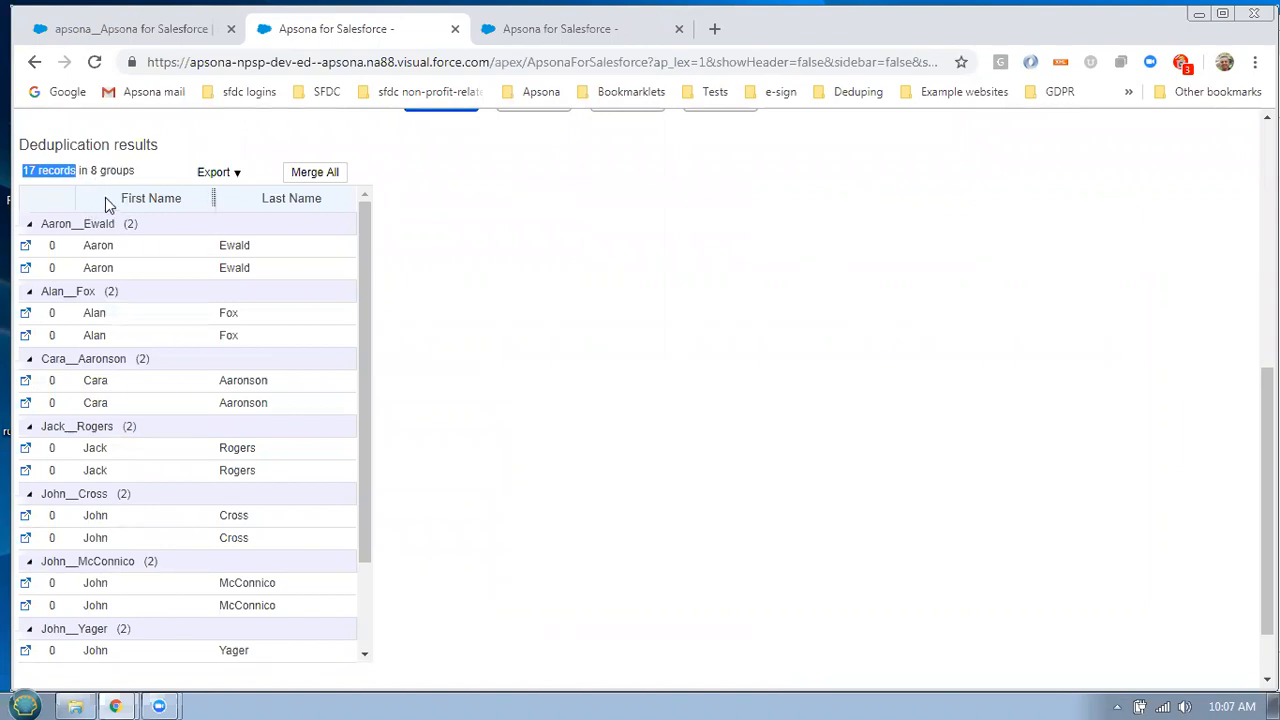
drag(366, 409, 374, 531)
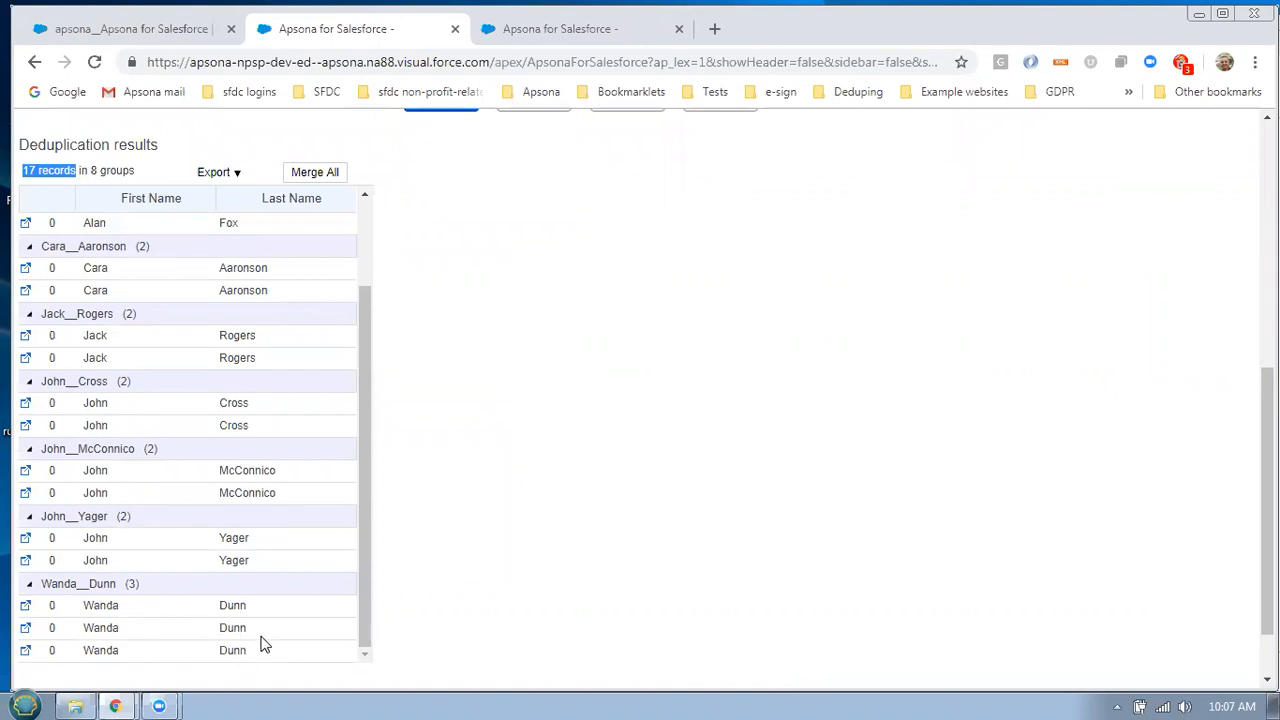
click(366, 263)
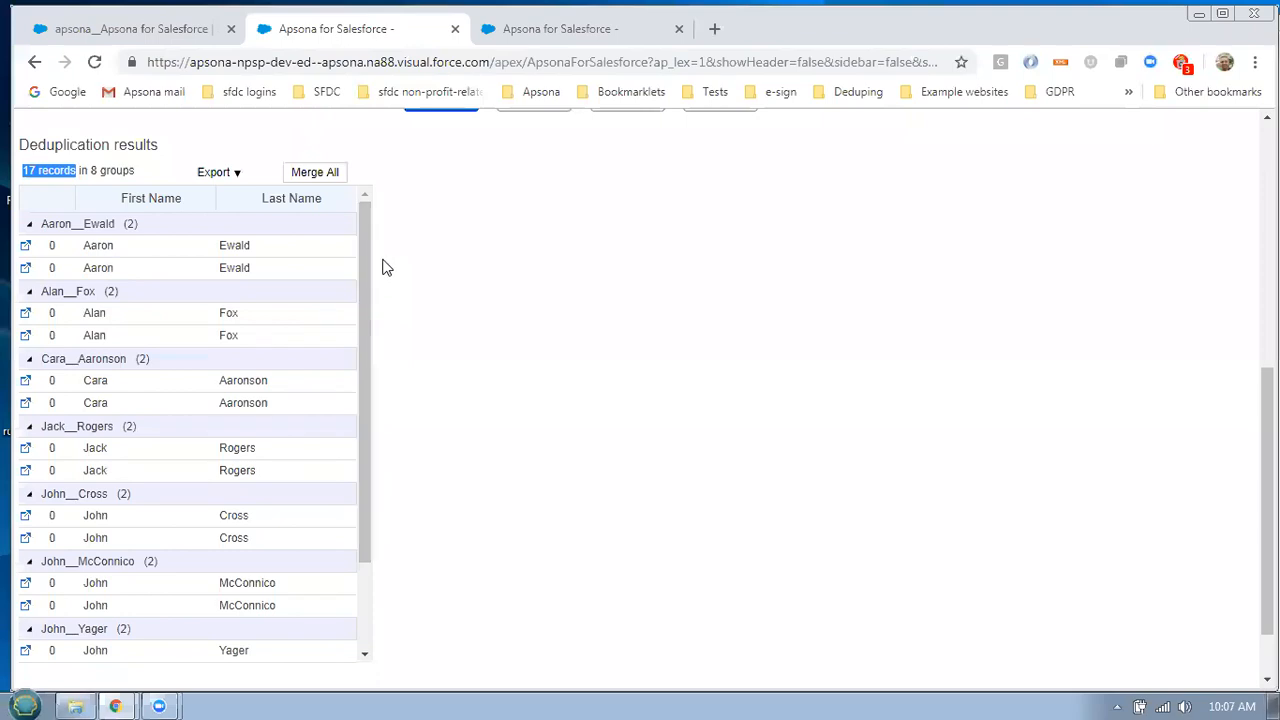
click(448, 330)
Add the Contact fields Email and Business Phone as additional display fields of the dedupe action
scroll(494, 323, up, 3)
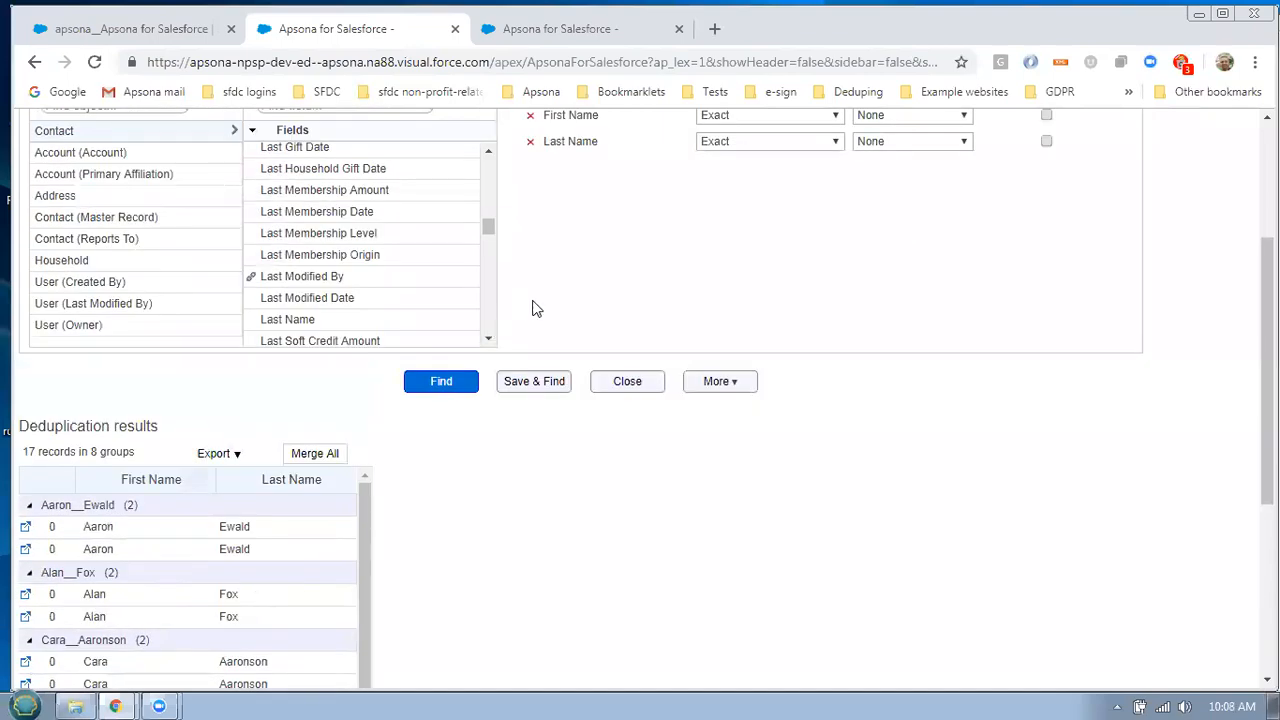
scroll(531, 306, up, 2)
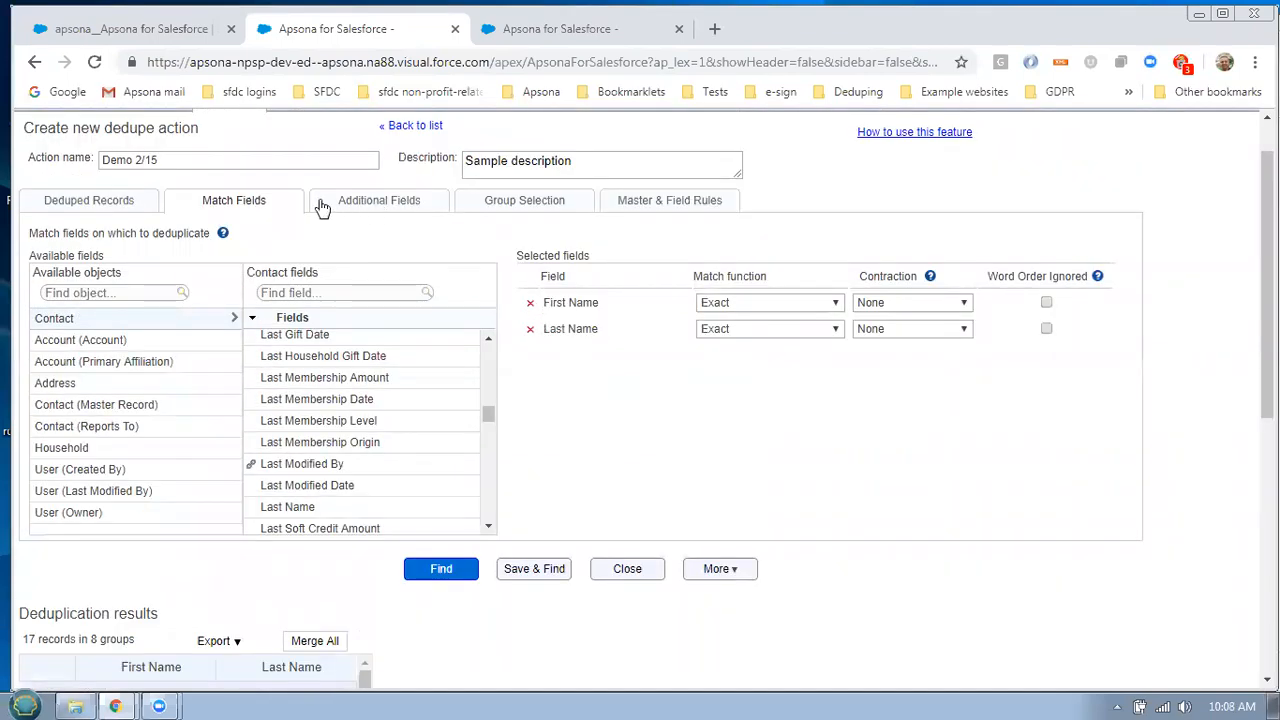
click(360, 204)
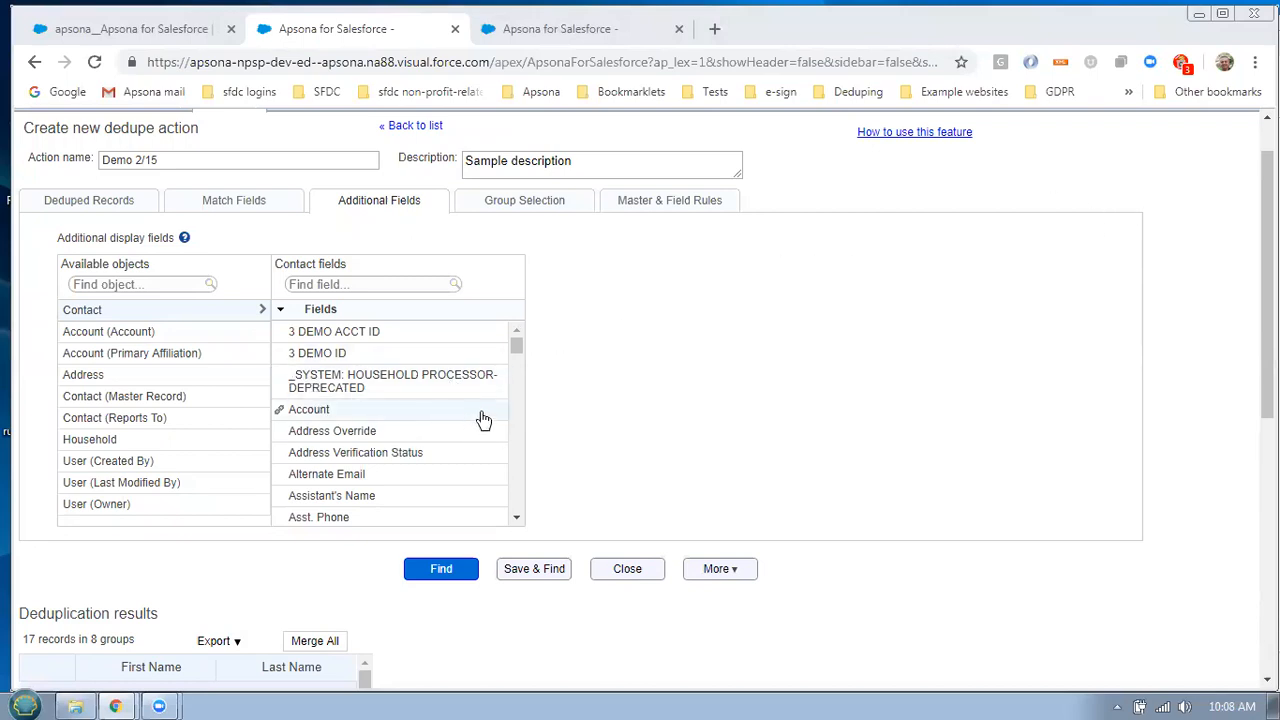
click(386, 284)
text(email)
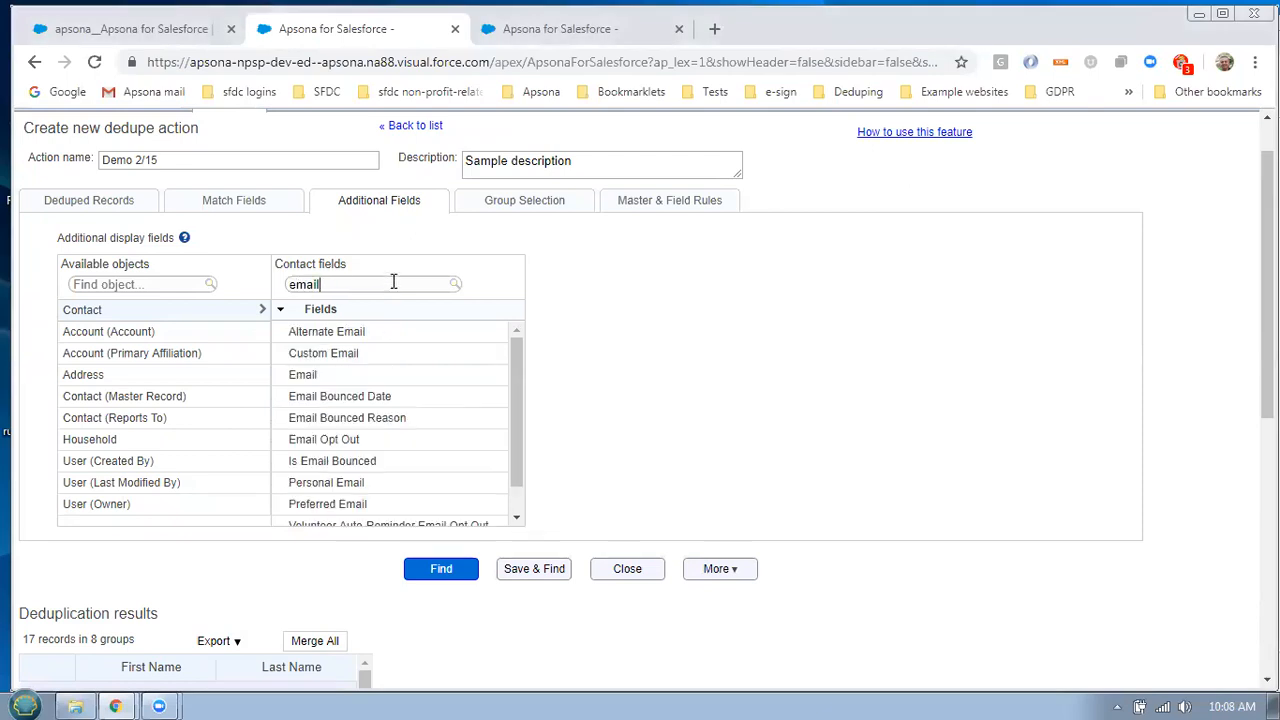
double_click(342, 375)
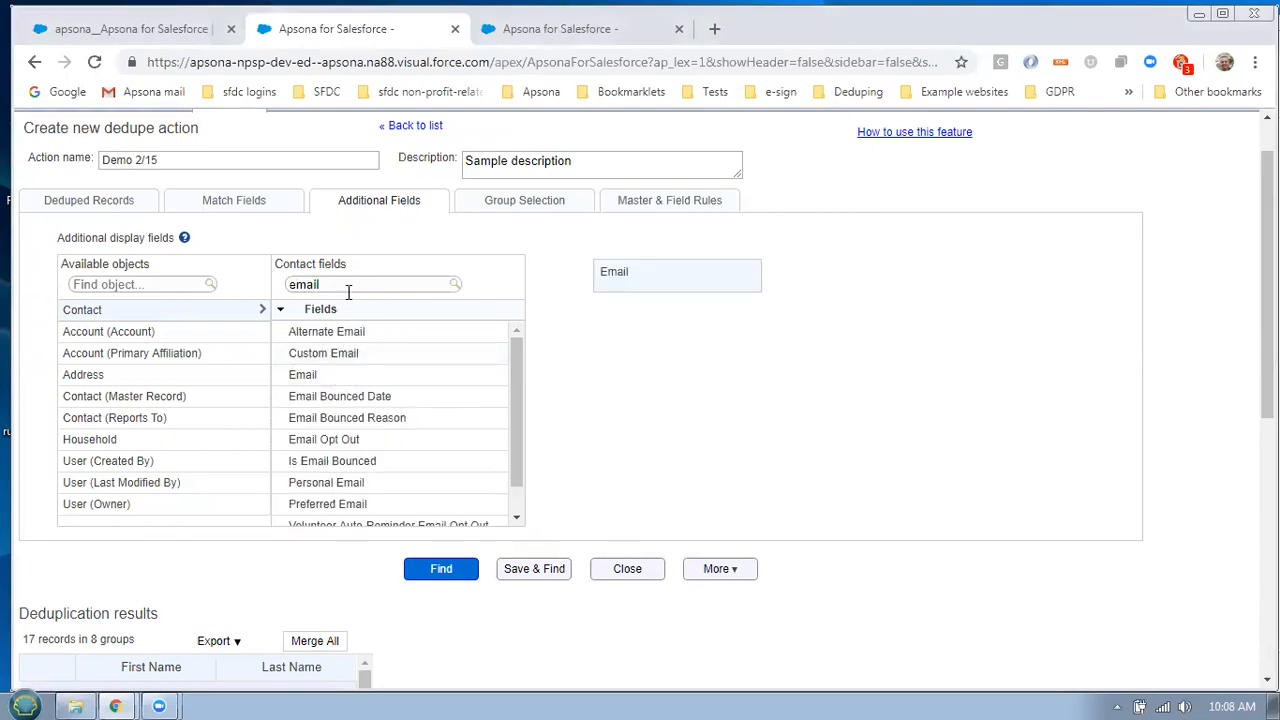
double_click(348, 287)
text(phone)
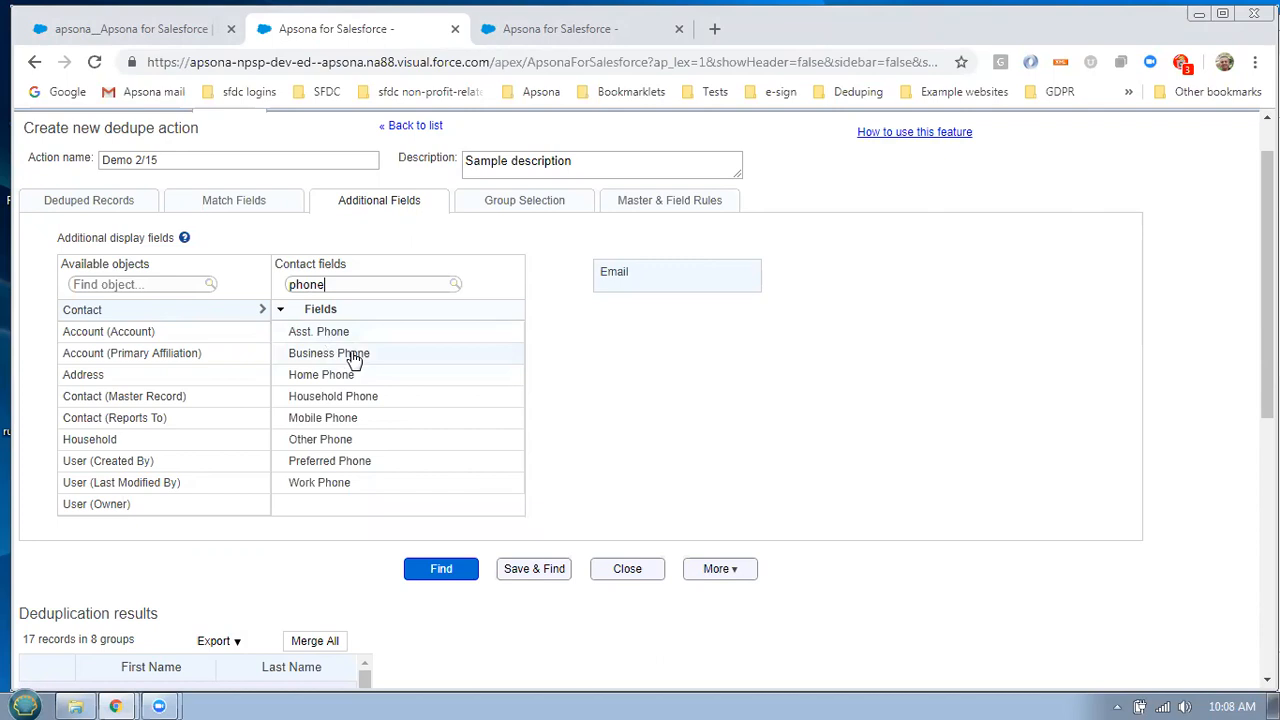
double_click(354, 360)
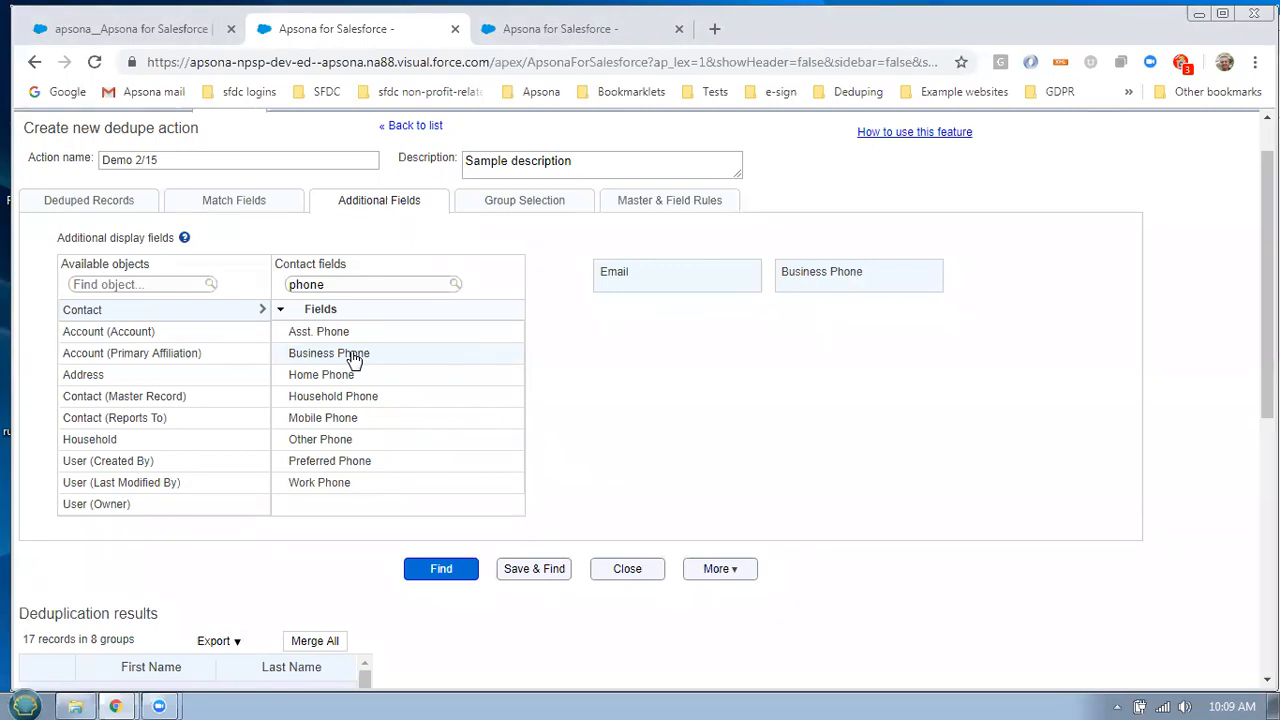
Add the Contact fields Created Date and Last Modified Date to the additional display fields
double_click(378, 286)
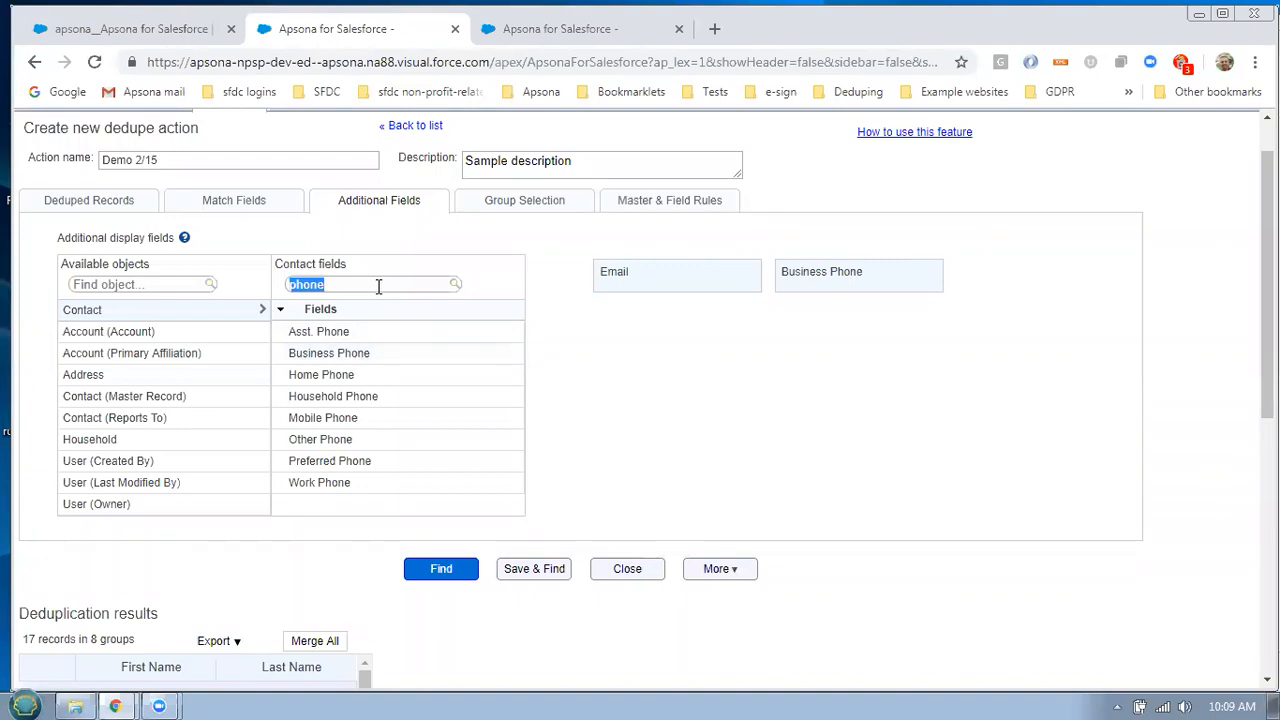
text(created)
click(338, 371)
double_click(416, 284)
text(las)
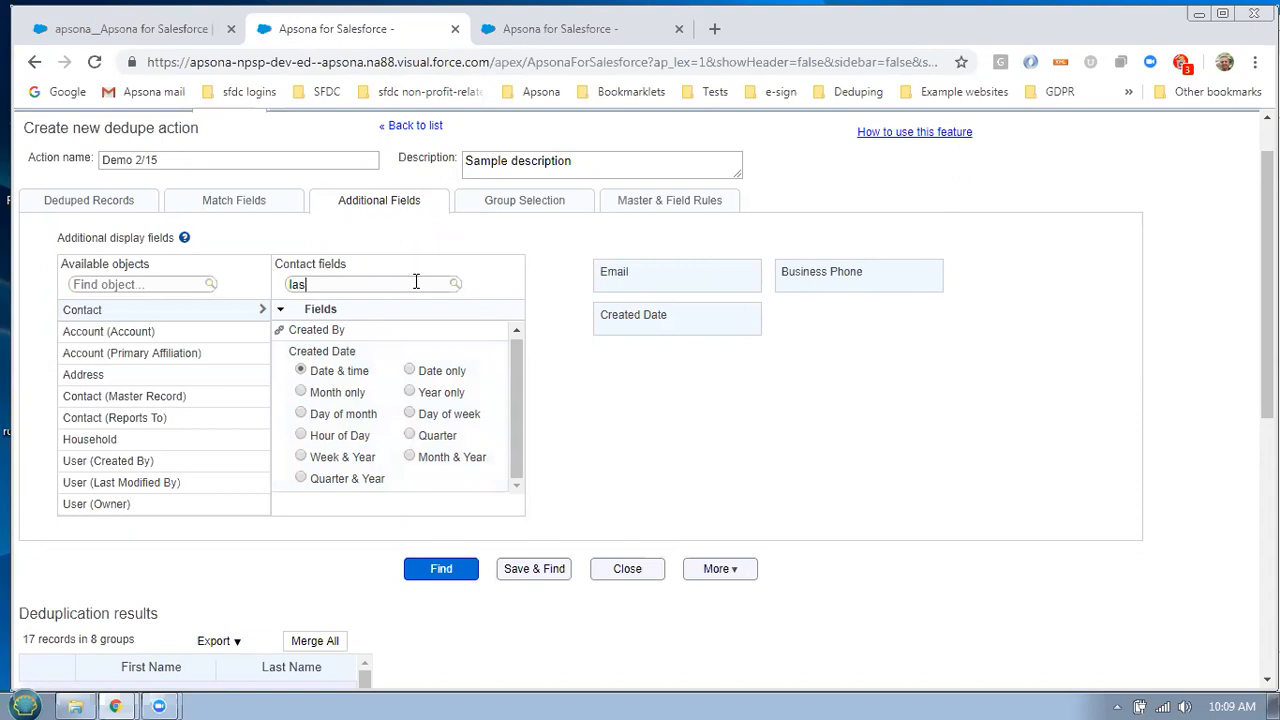
text(t)
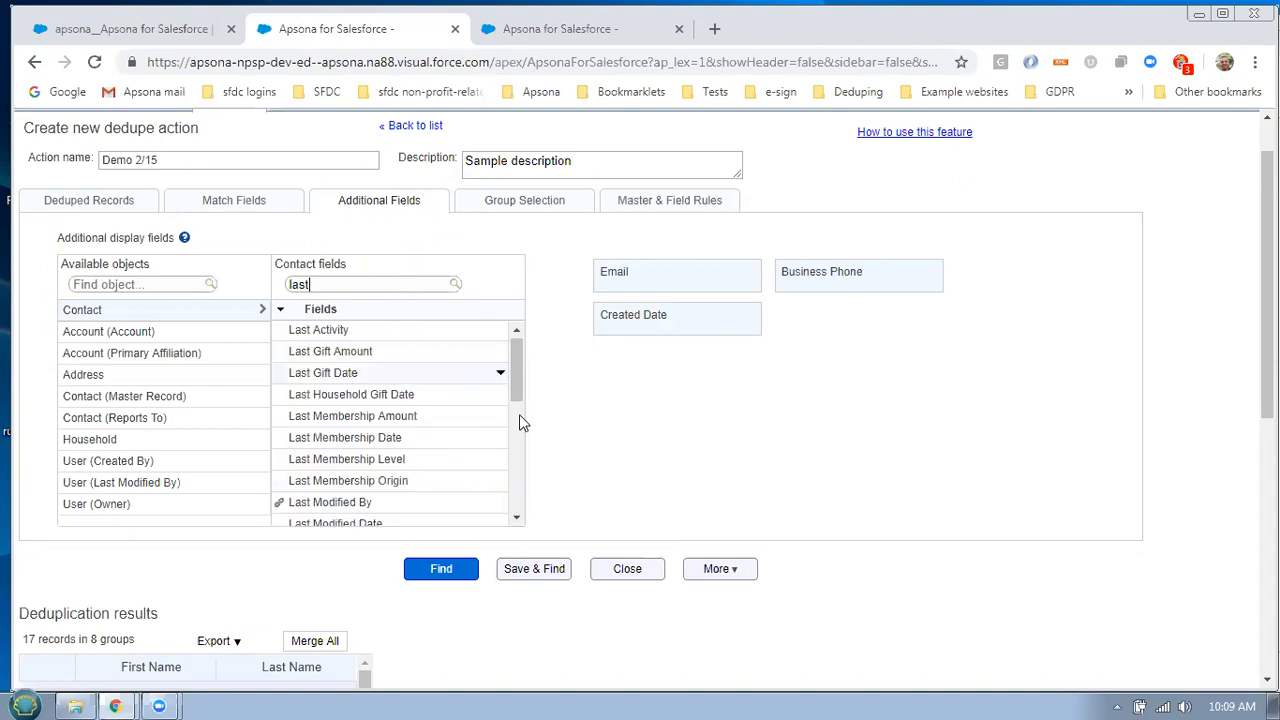
click(406, 512)
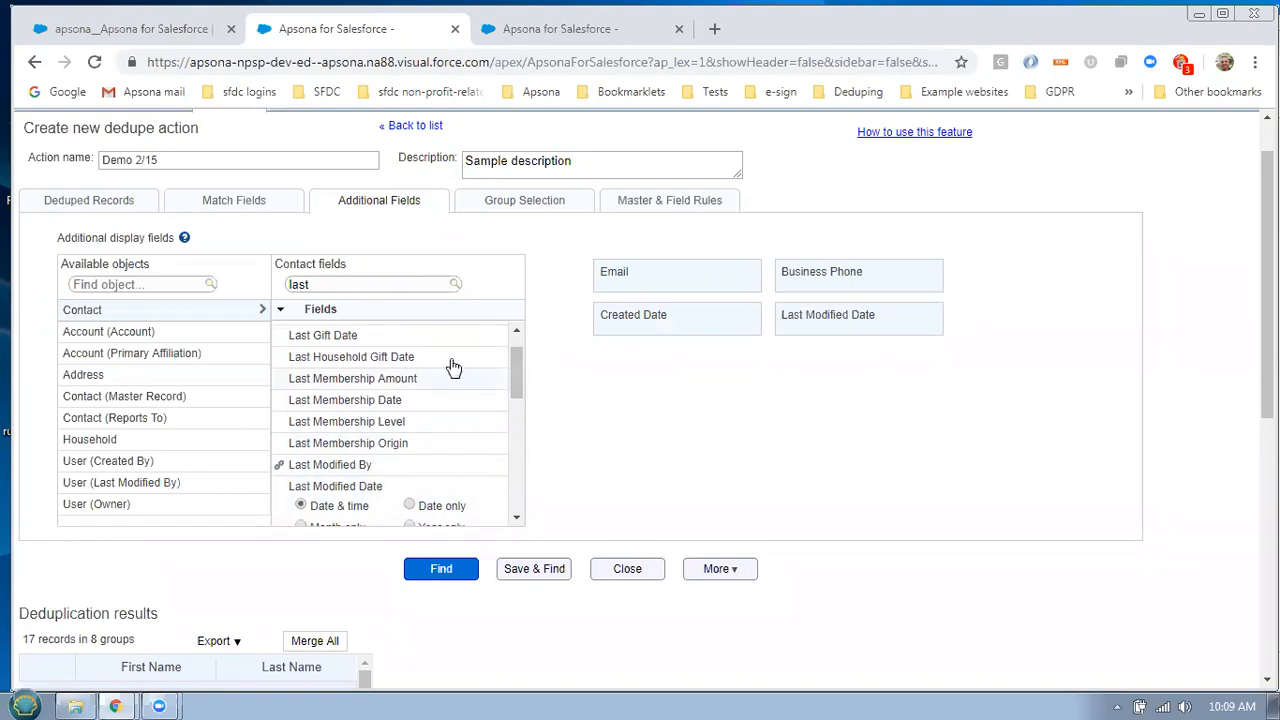
Add the Contact field Lead Source as a display field and find the duplicates again
double_click(367, 280)
text(lead)
click(373, 336)
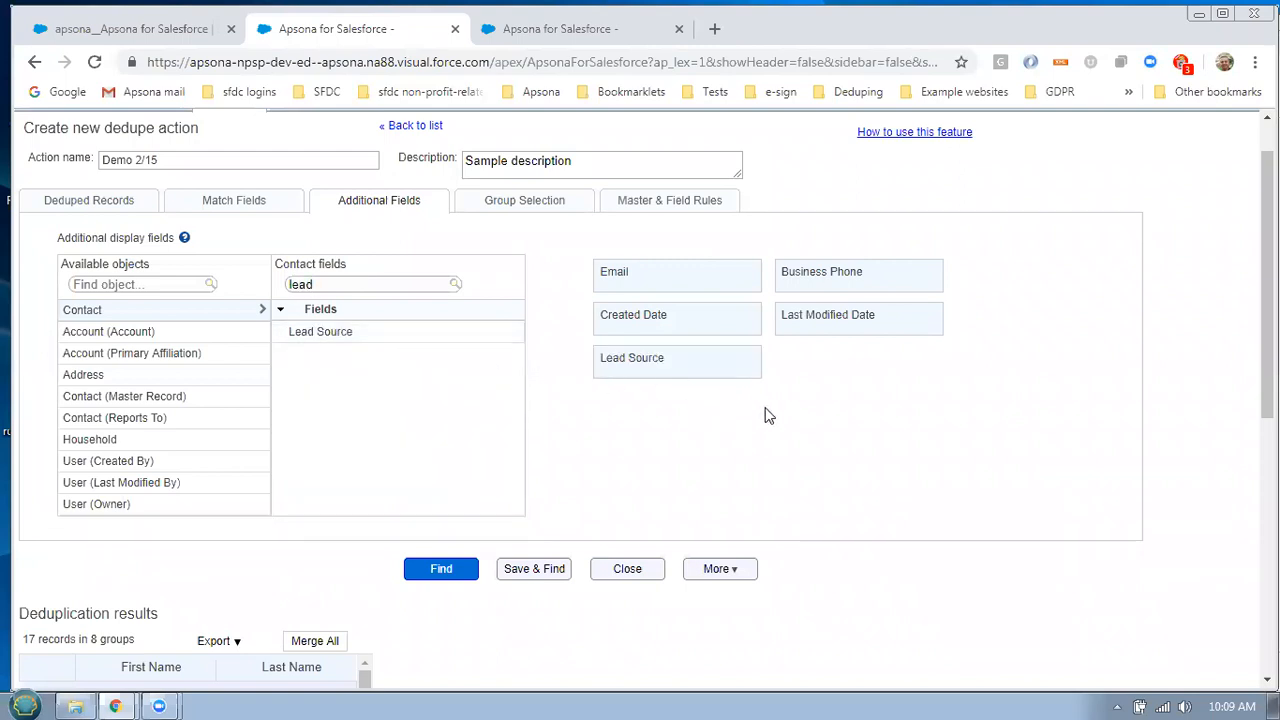
click(446, 572)
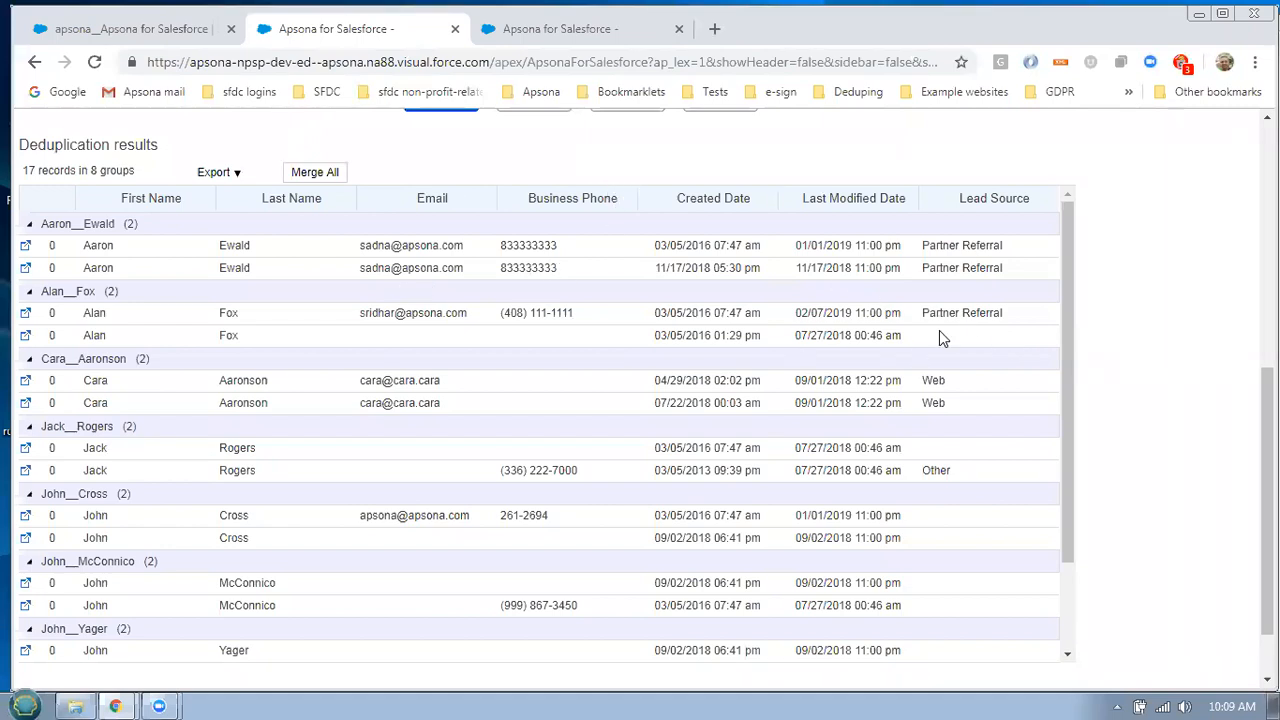
Add Account Name and Account Number from the Account (Account) object as display fields and rerun the duplicate search
scroll(1176, 226, up, 4)
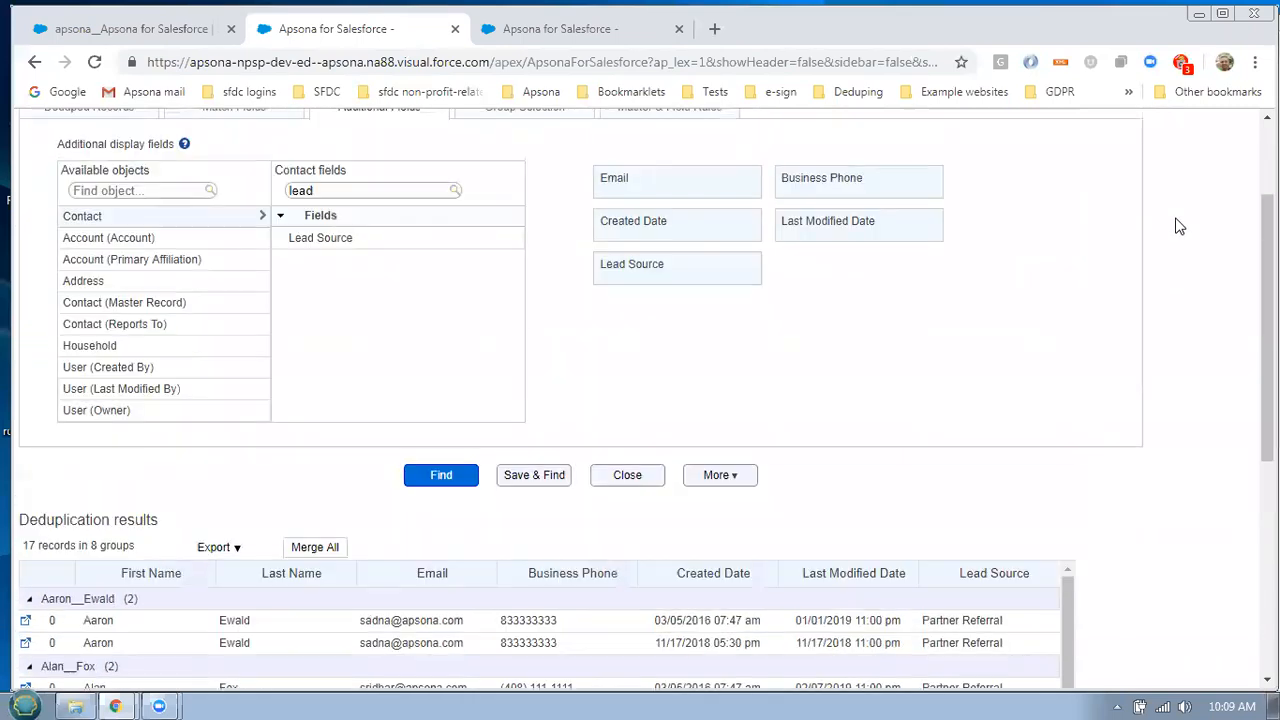
click(163, 244)
double_click(370, 391)
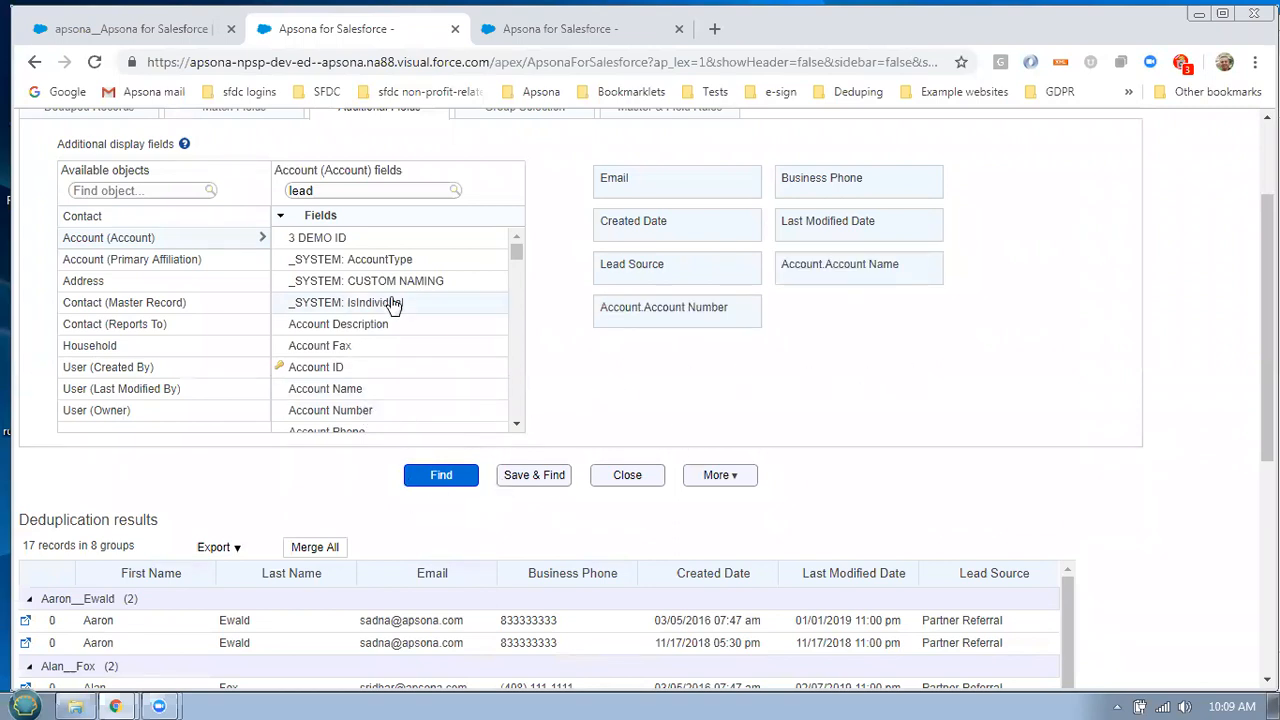
click(443, 477)
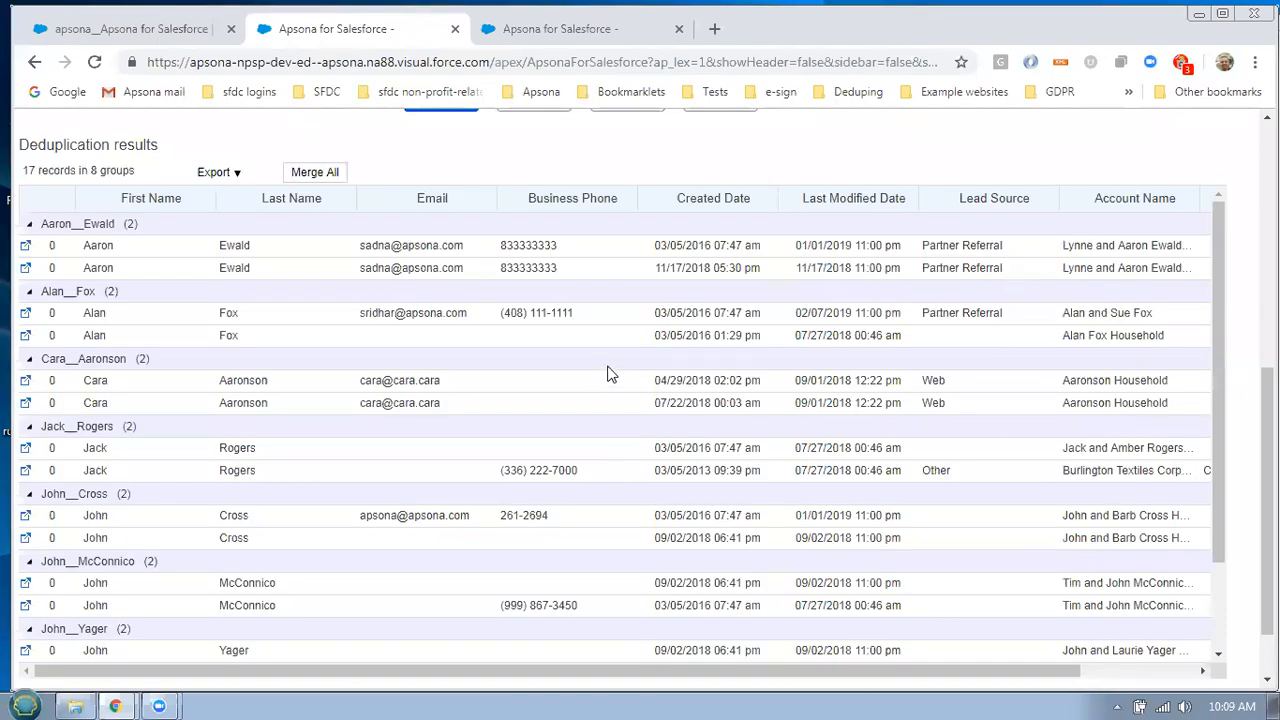
Open the first contact of the first duplicate group in Salesforce, view its details, and return to the deduplication results
mouse_move(614, 368)
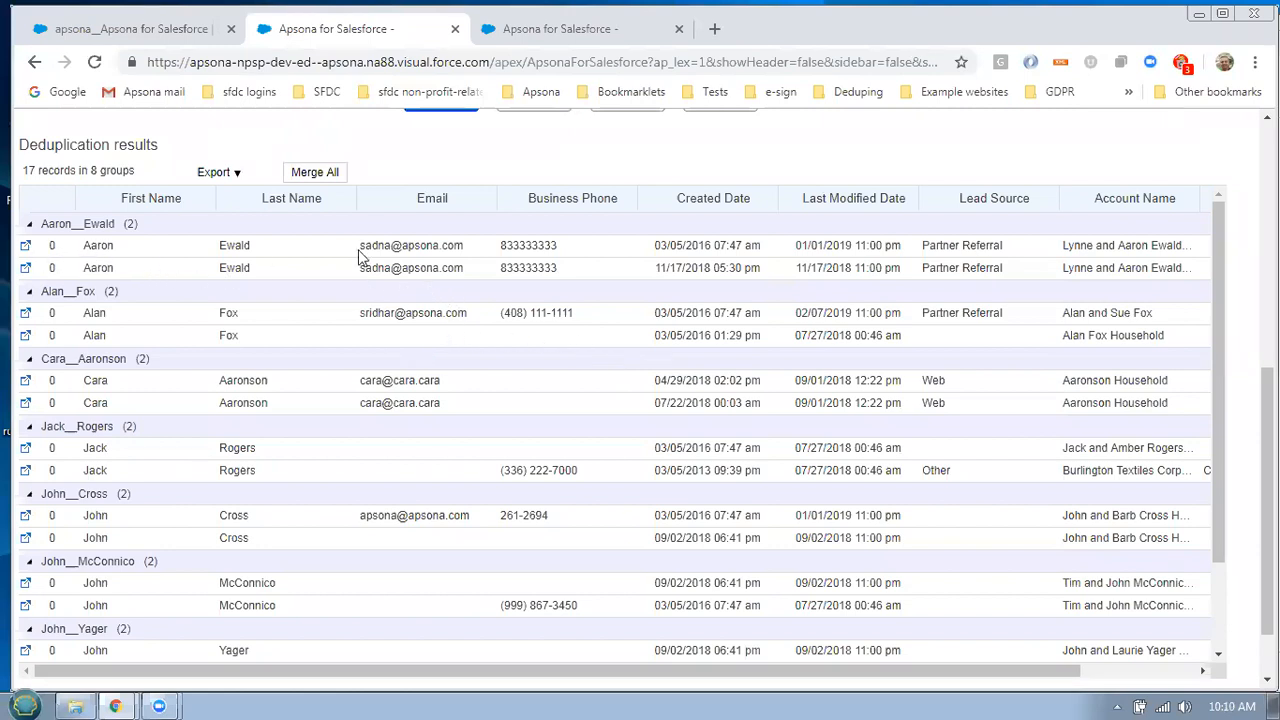
click(26, 250)
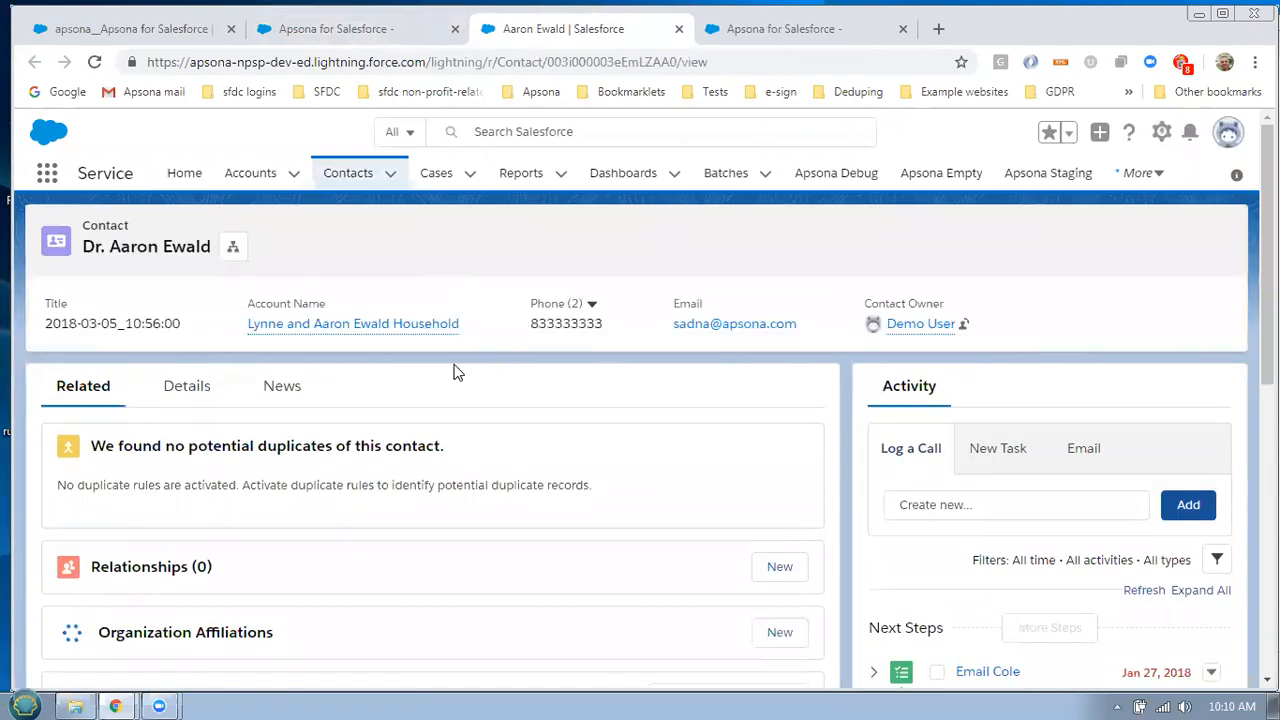
click(190, 389)
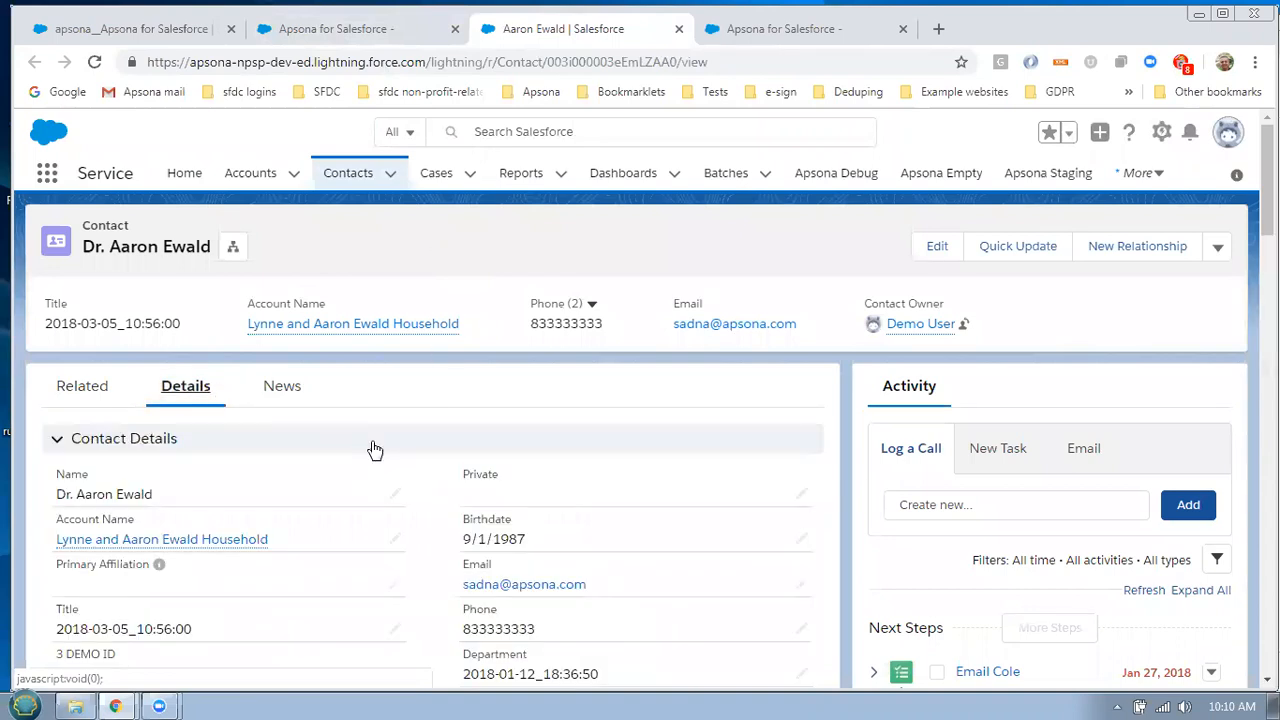
click(330, 36)
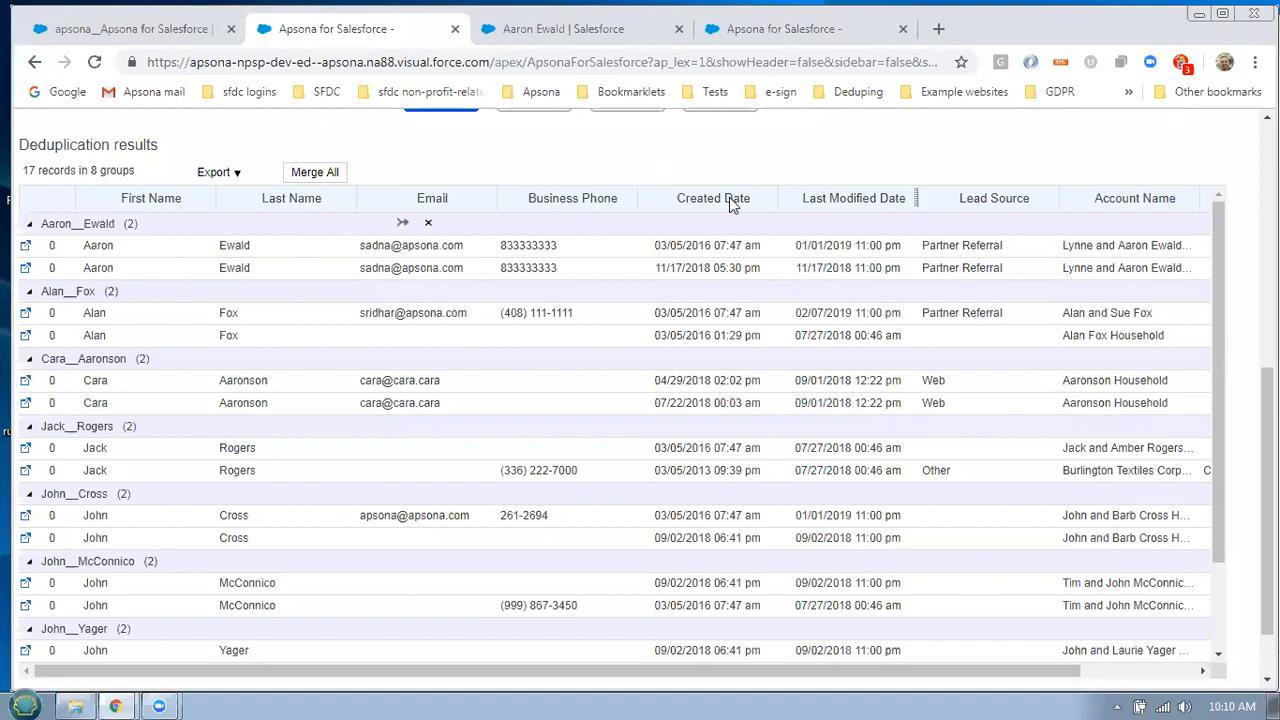
Widen the First Name column slightly in the deduplication results grid
scroll(835, 238, up, 1)
scroll(840, 243, up, 1)
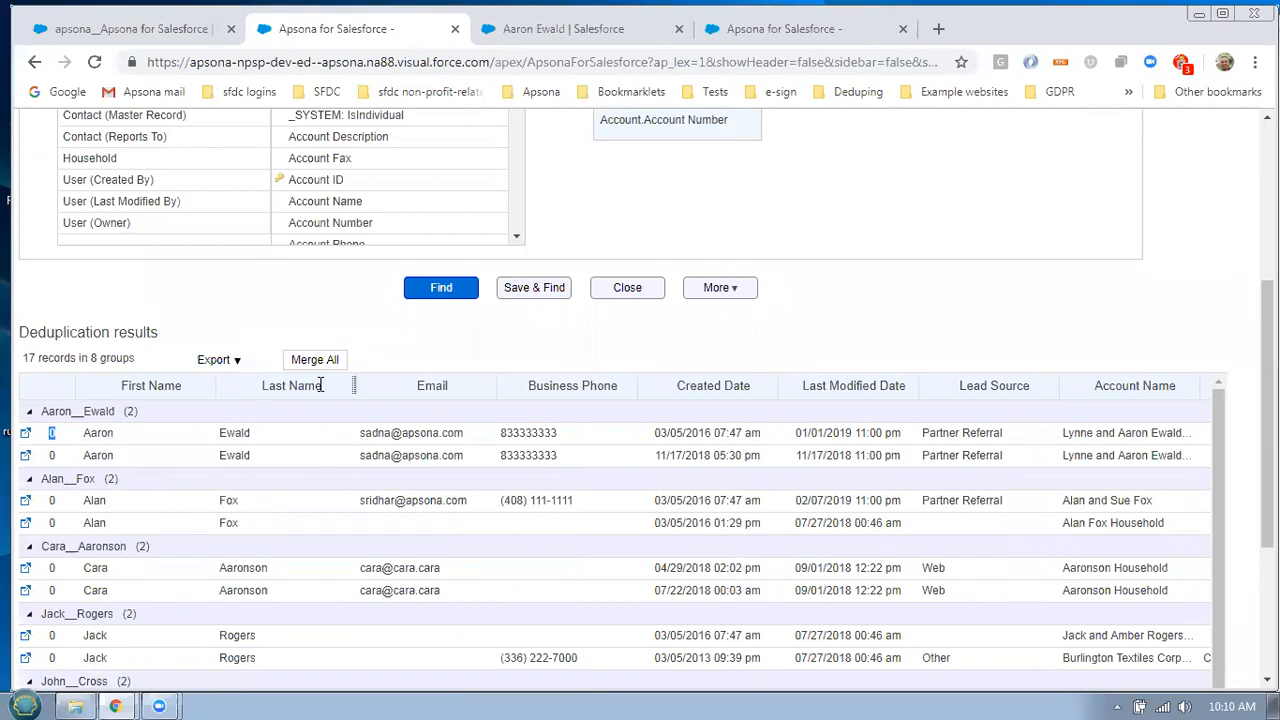
drag(211, 387, 219, 388)
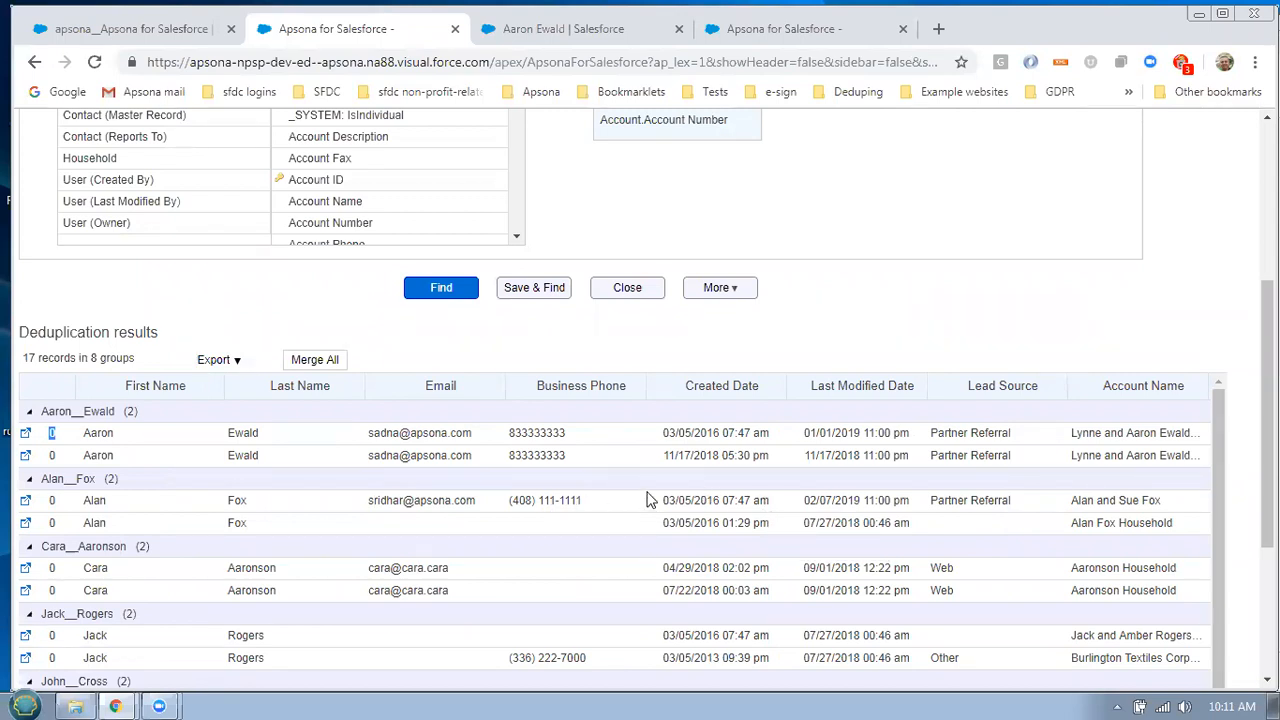
mouse_move(627, 493)
scroll(1163, 256, down, 1)
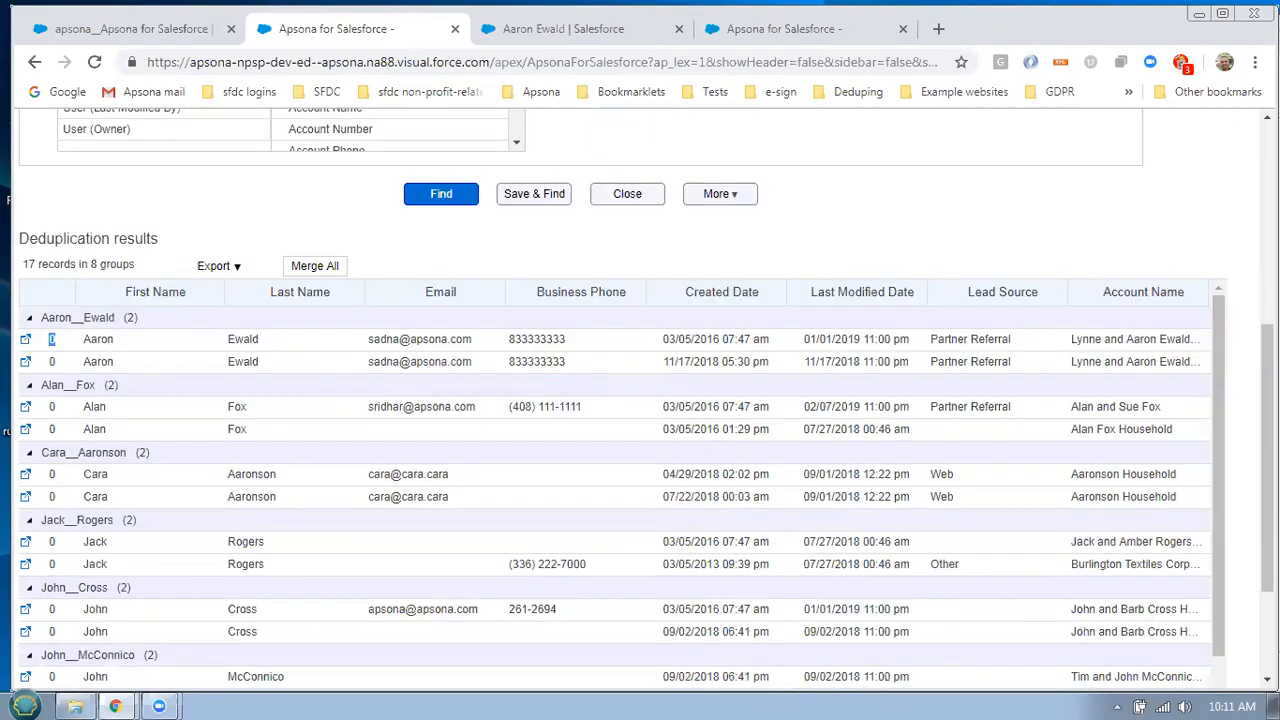
scroll(640, 400, down, 1)
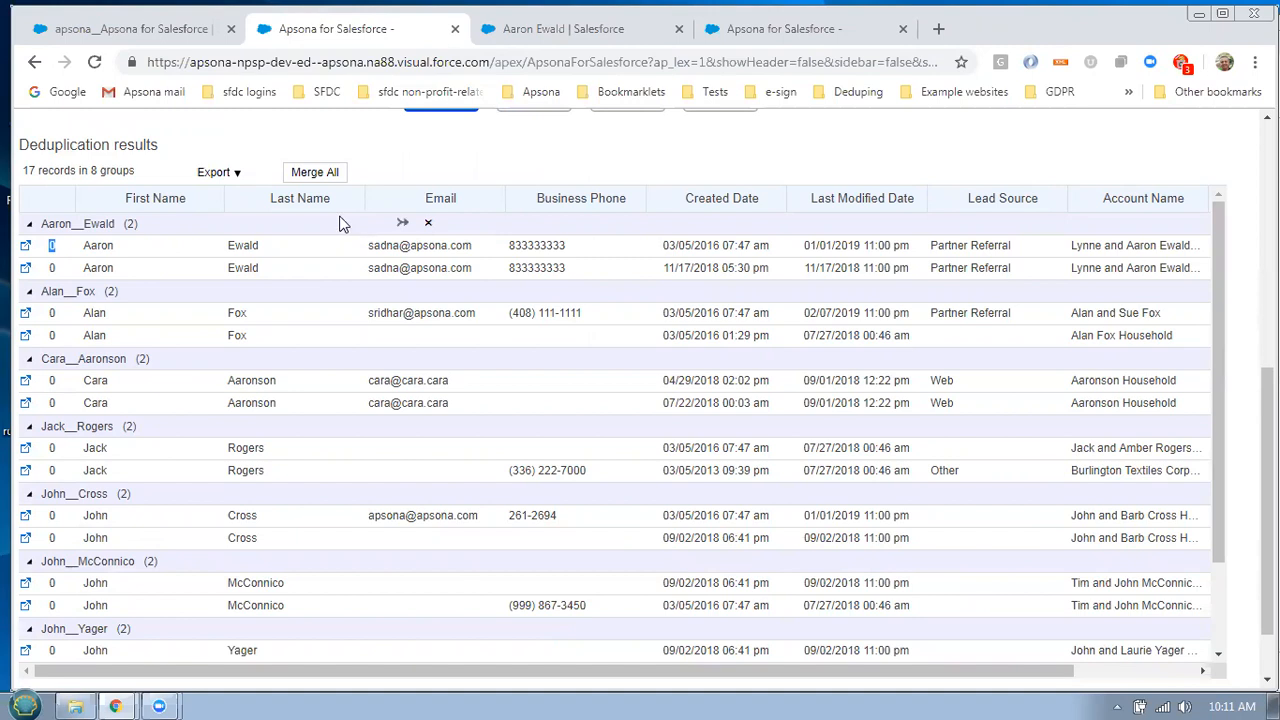
Export the grid data to the V: drive as Contact_dups_2019_0215_1011.csv and open the file in Excel
click(230, 178)
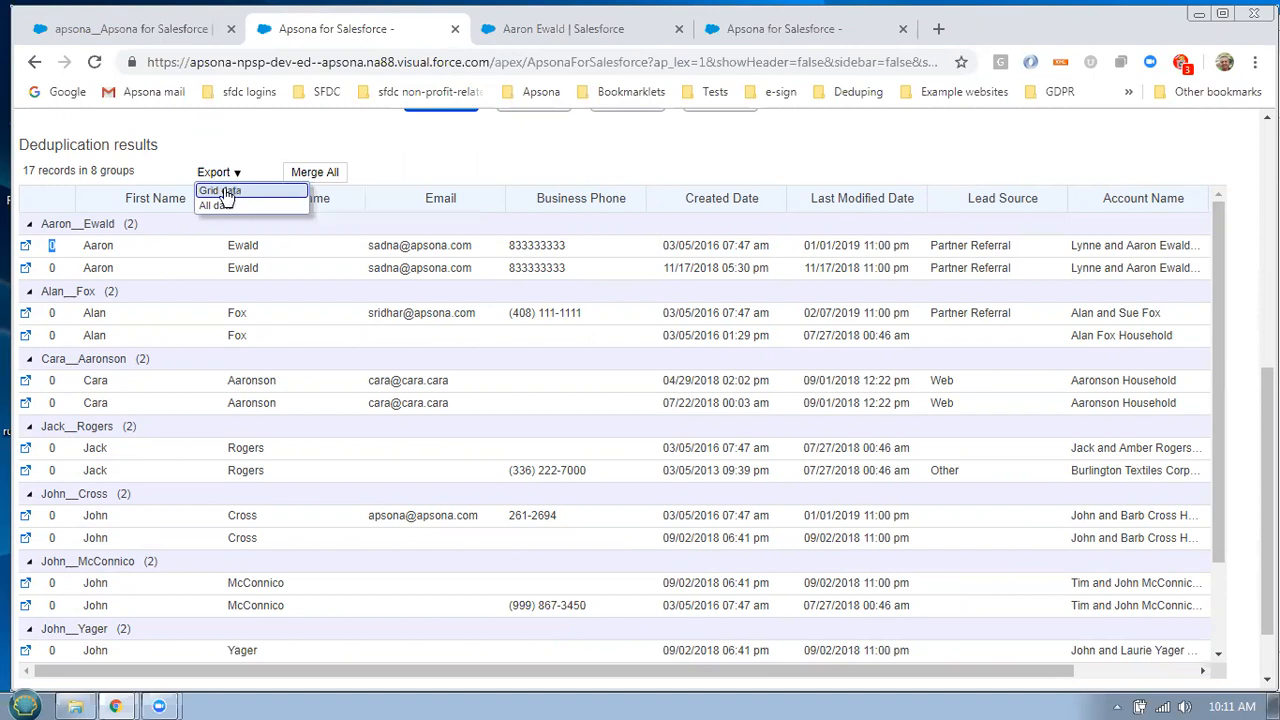
click(247, 192)
click(650, 449)
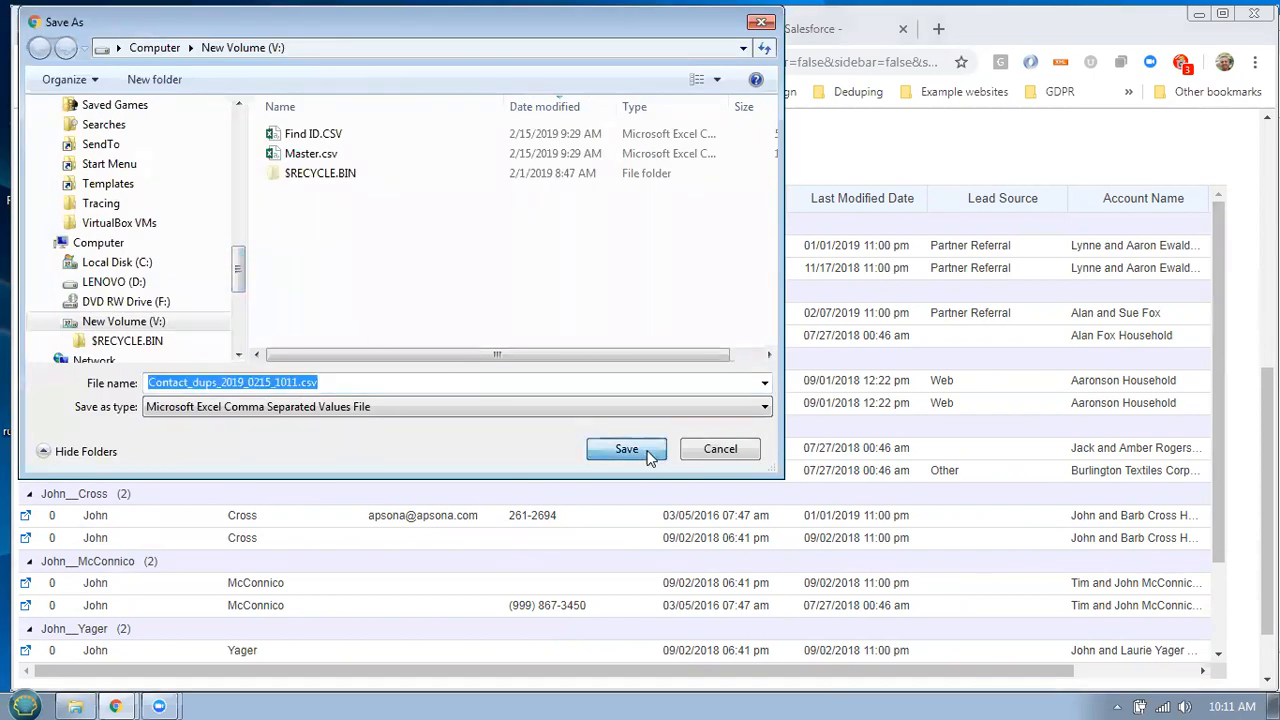
click(116, 677)
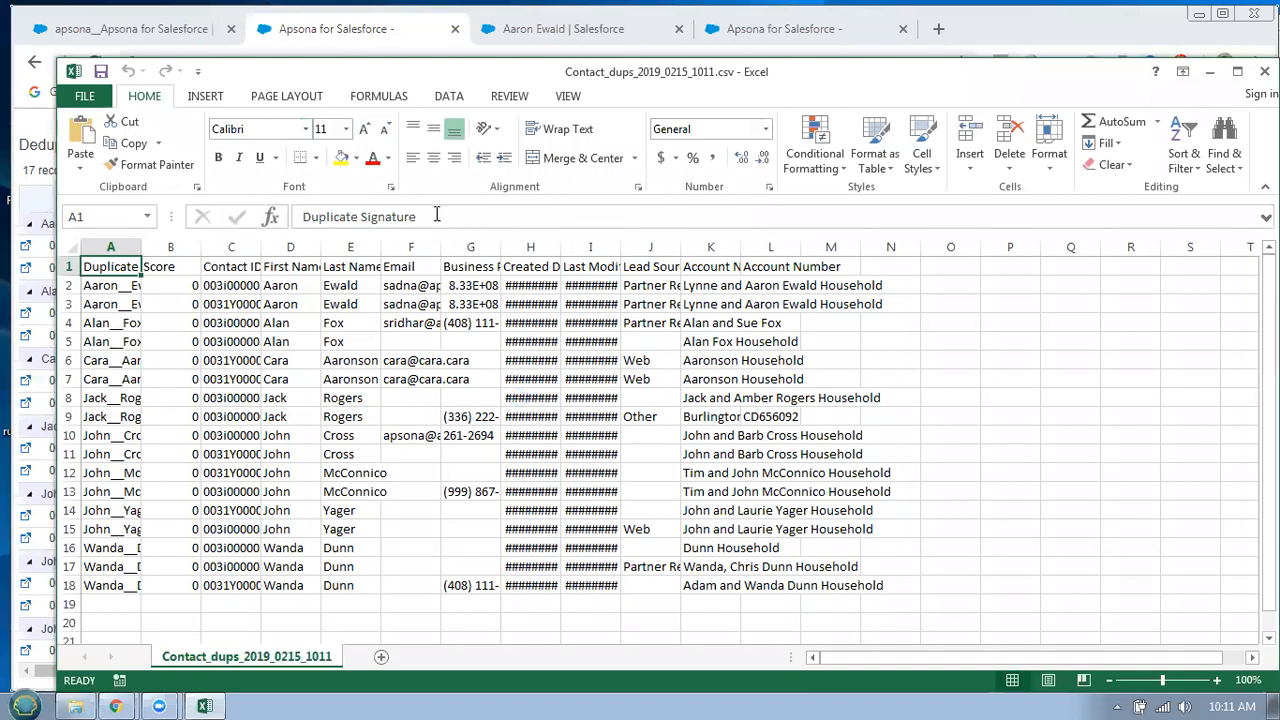
Examine the Score and Contact ID columns of the exported CSV and switch back to the deduplication results in Chrome
click(175, 272)
click(245, 269)
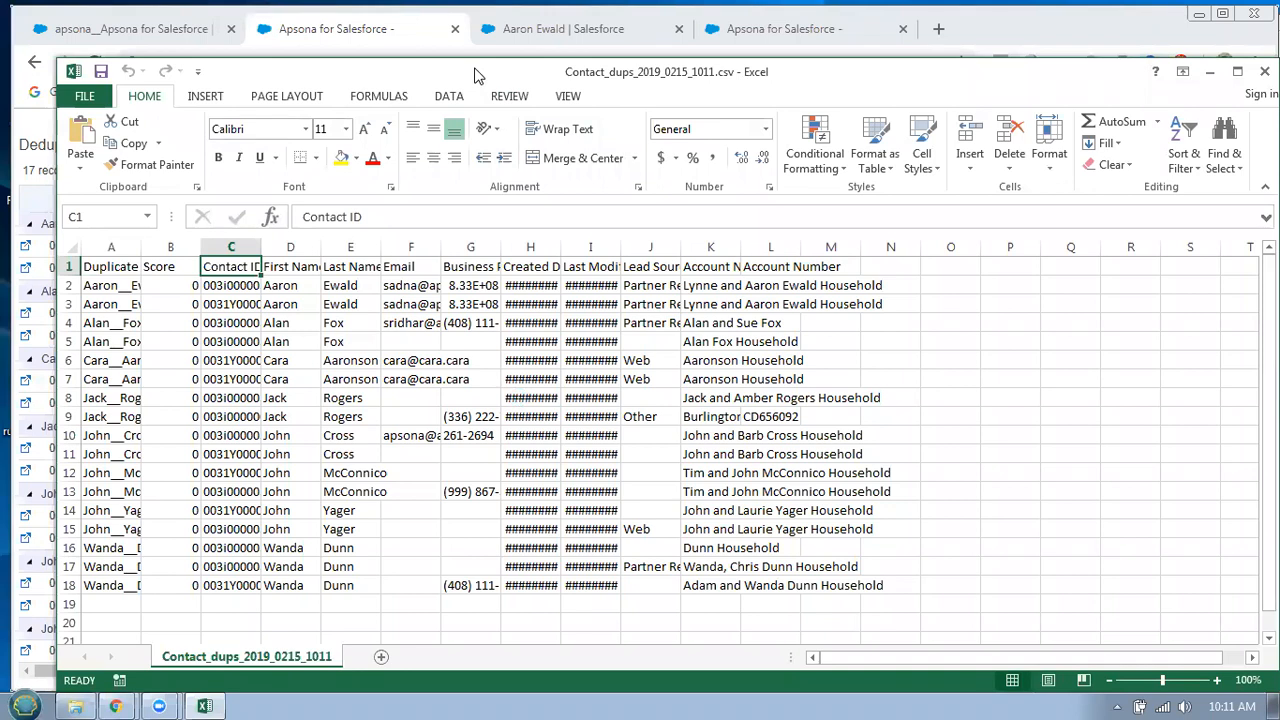
drag(475, 76, 484, 358)
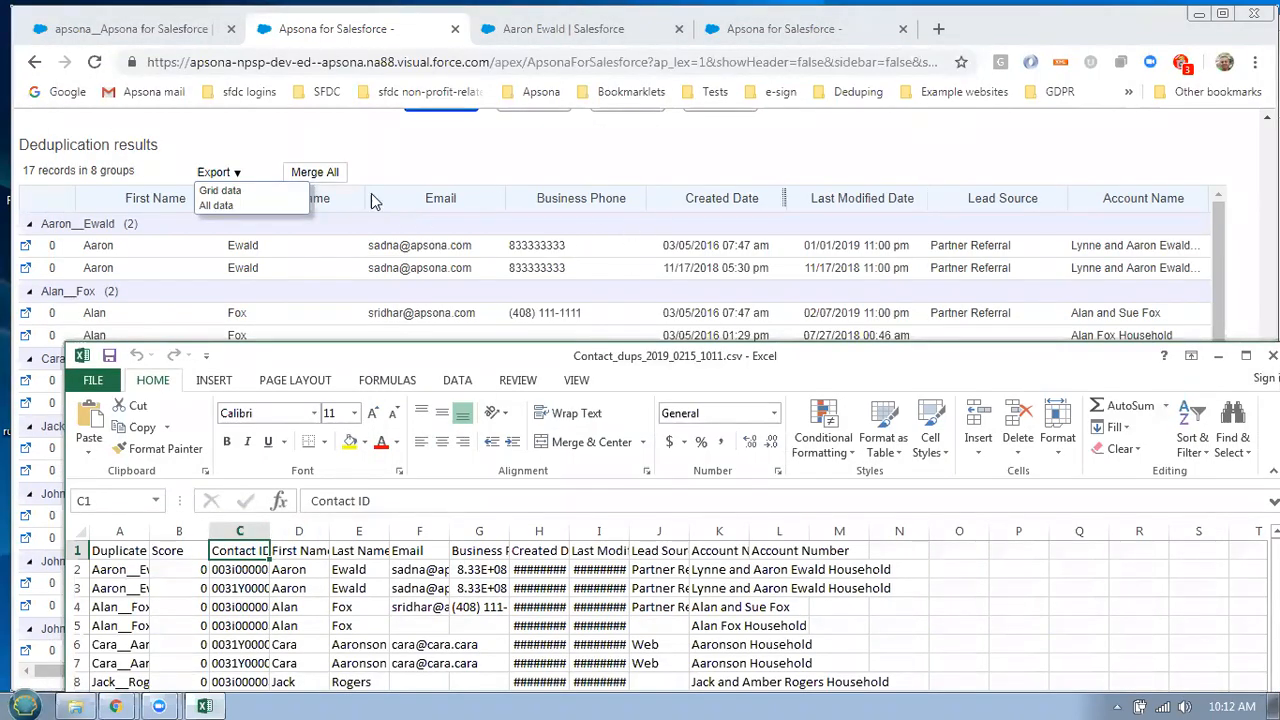
click(466, 165)
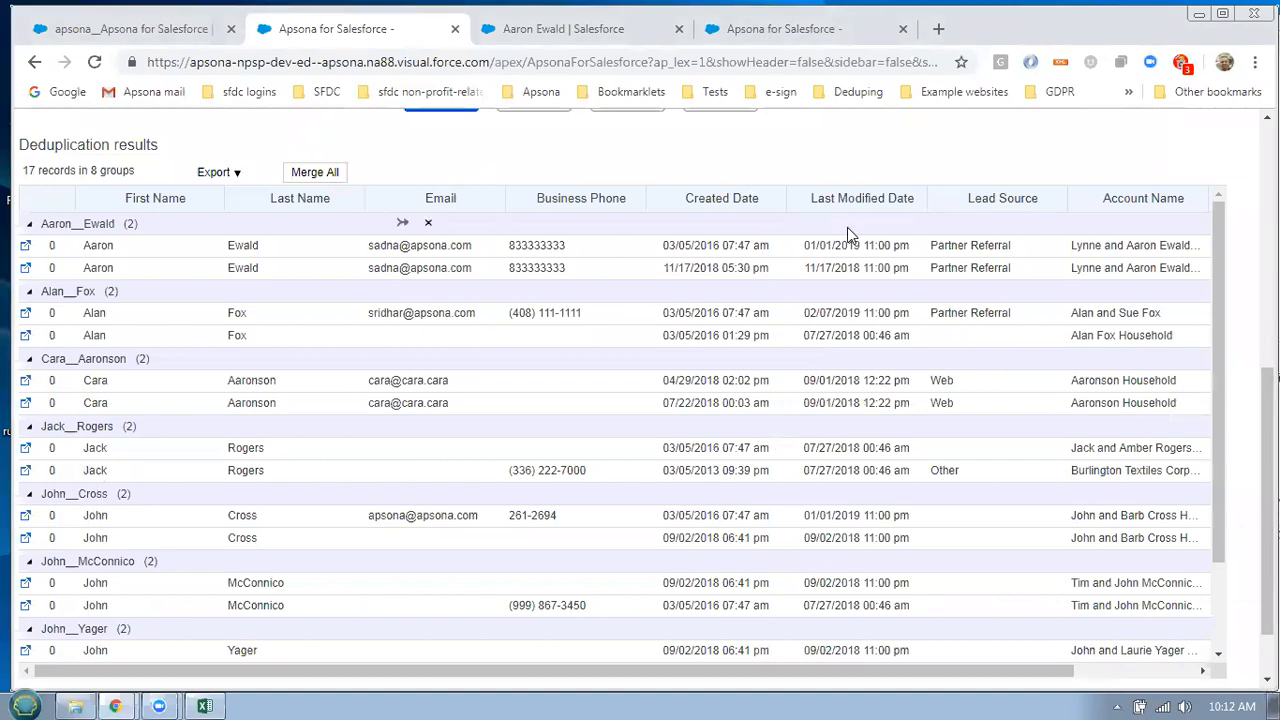
Compare the CSV's Duplicate Signature values in Excel with the result groups and return to the dedupe action's settings in Chrome
key(alt+Tab)
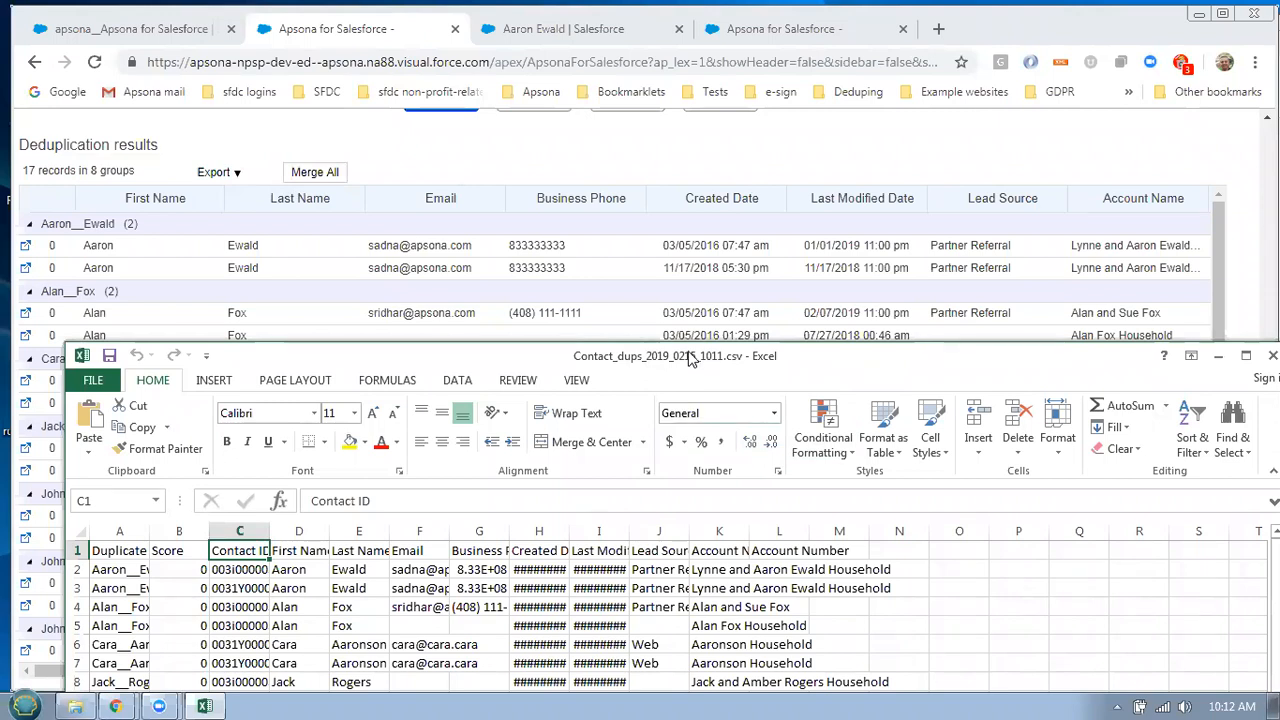
drag(688, 358, 672, 119)
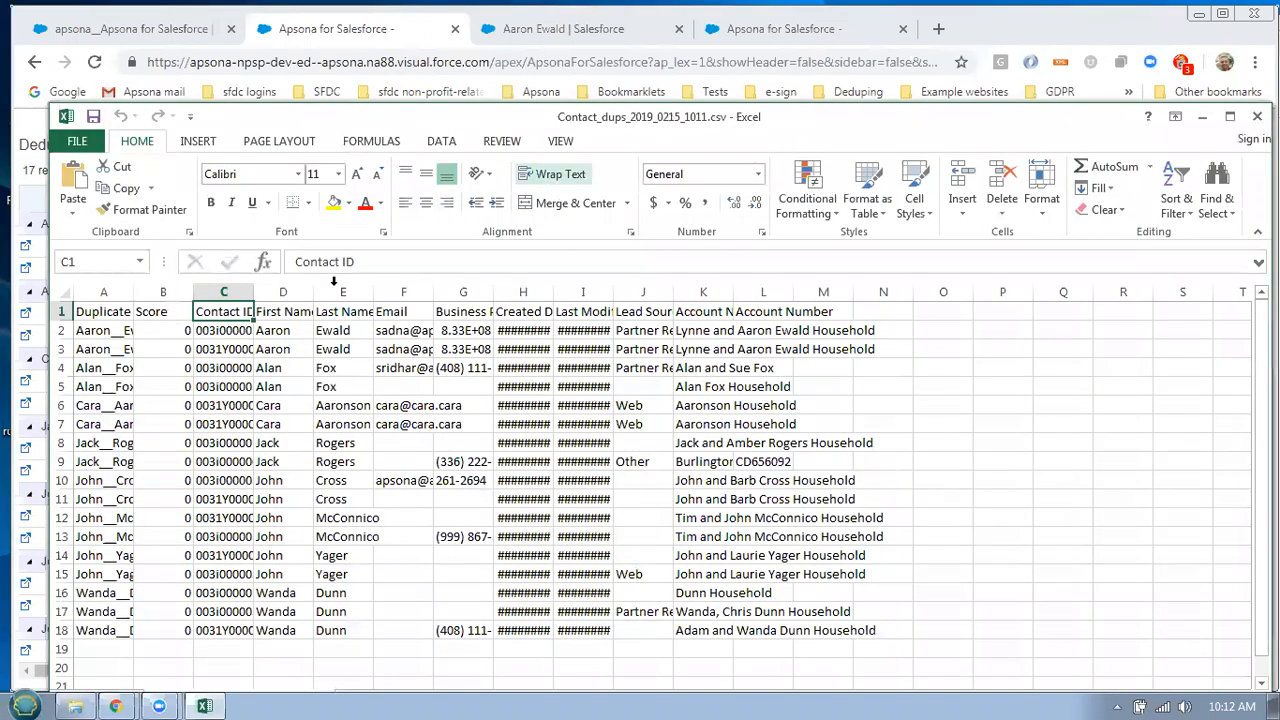
click(120, 336)
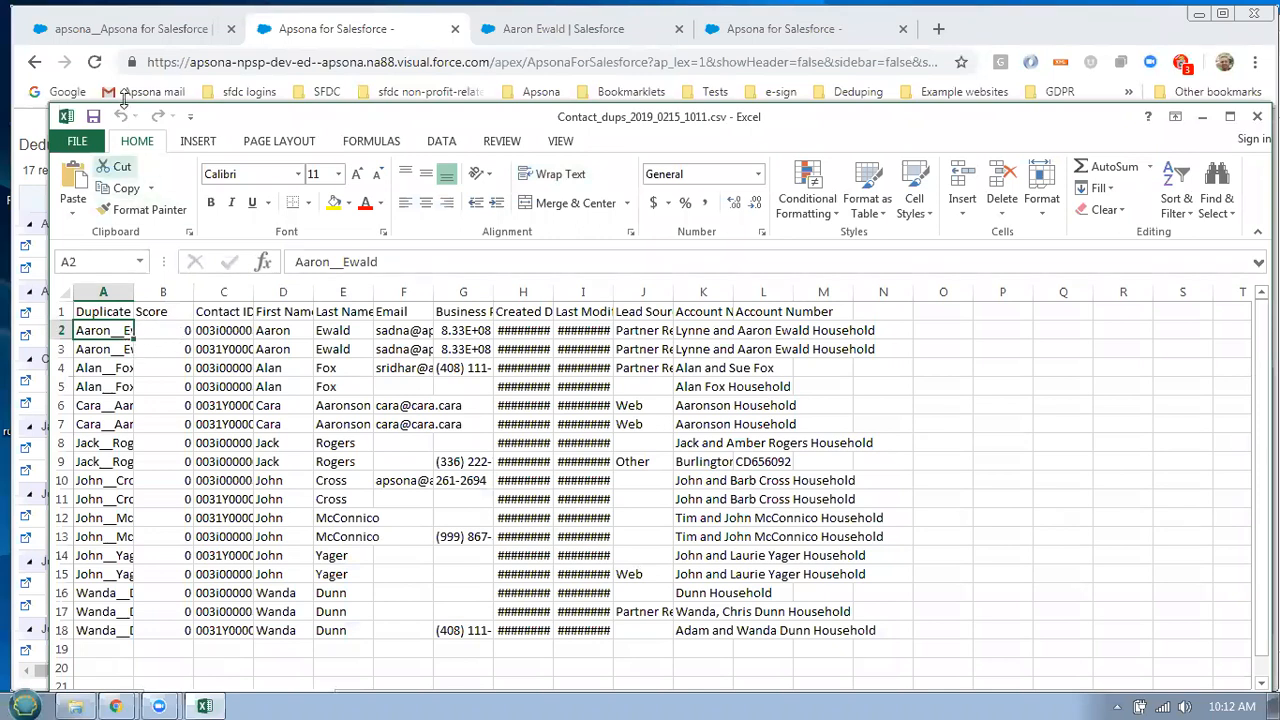
drag(757, 114, 841, 128)
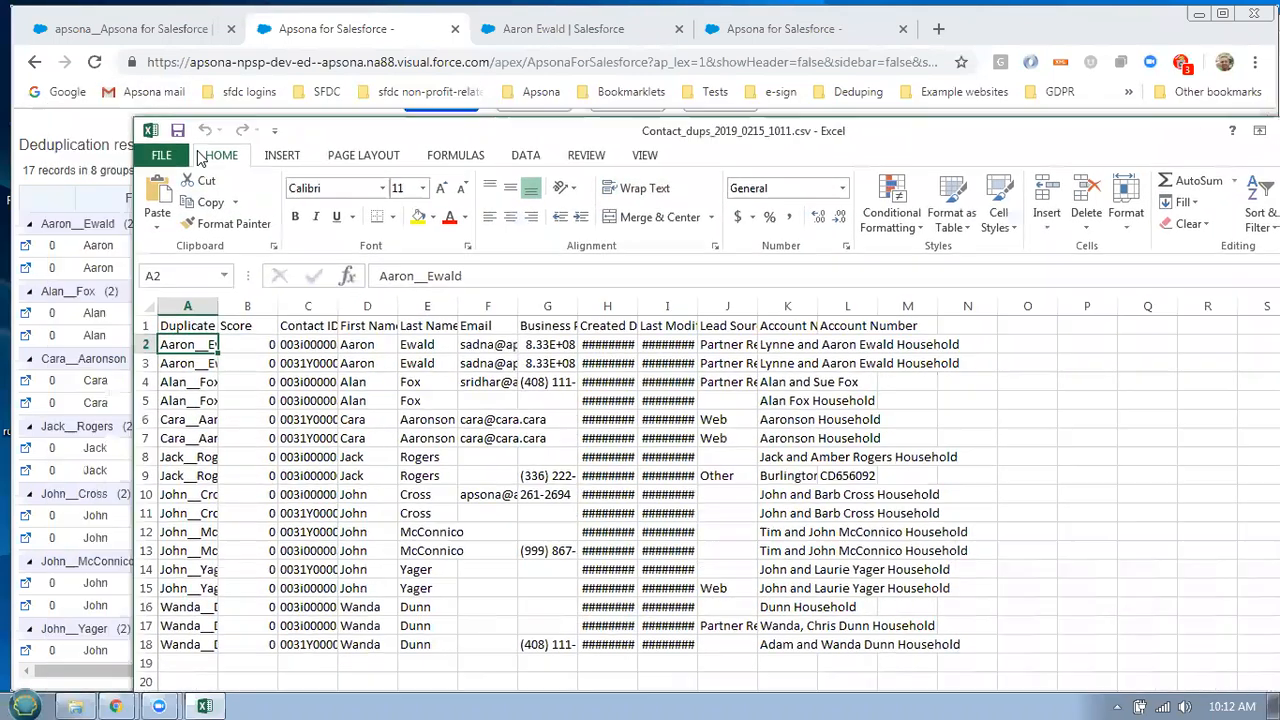
click(57, 193)
scroll(808, 240, up, 5)
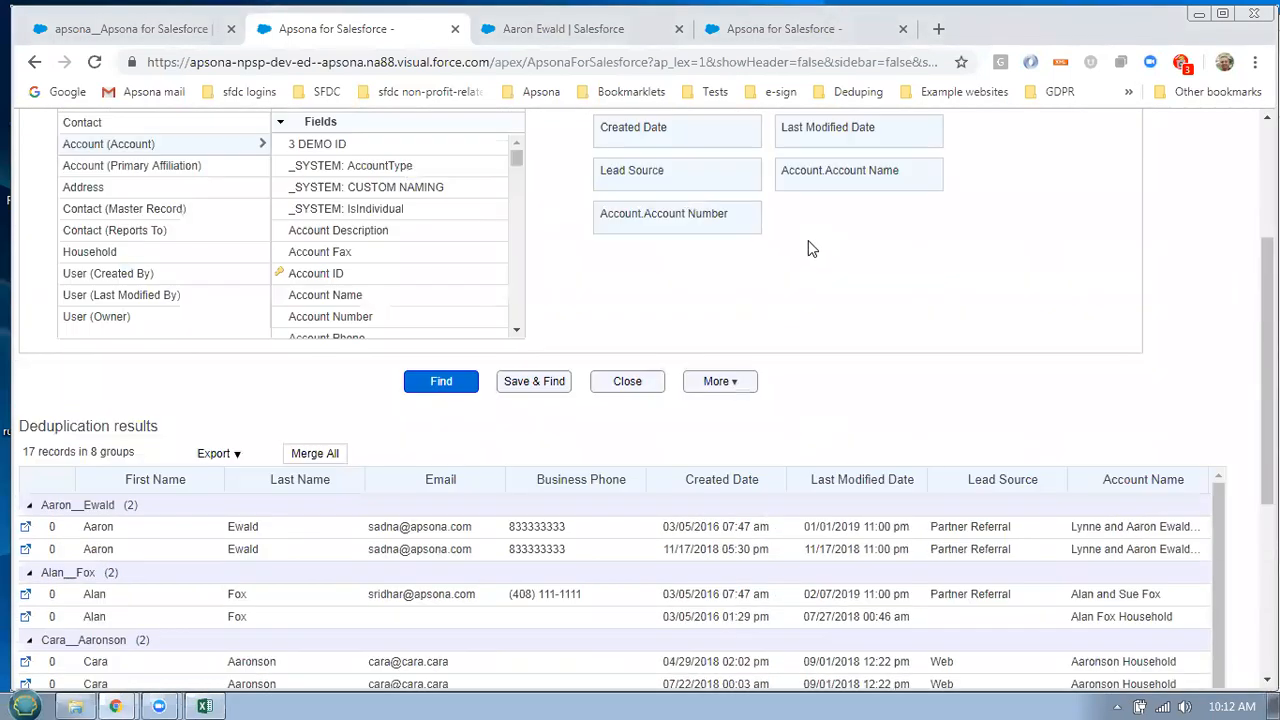
Review the dedupe action's match fields, check the exported contacts CSV in Excel, and return to Apsona in Chrome
click(270, 260)
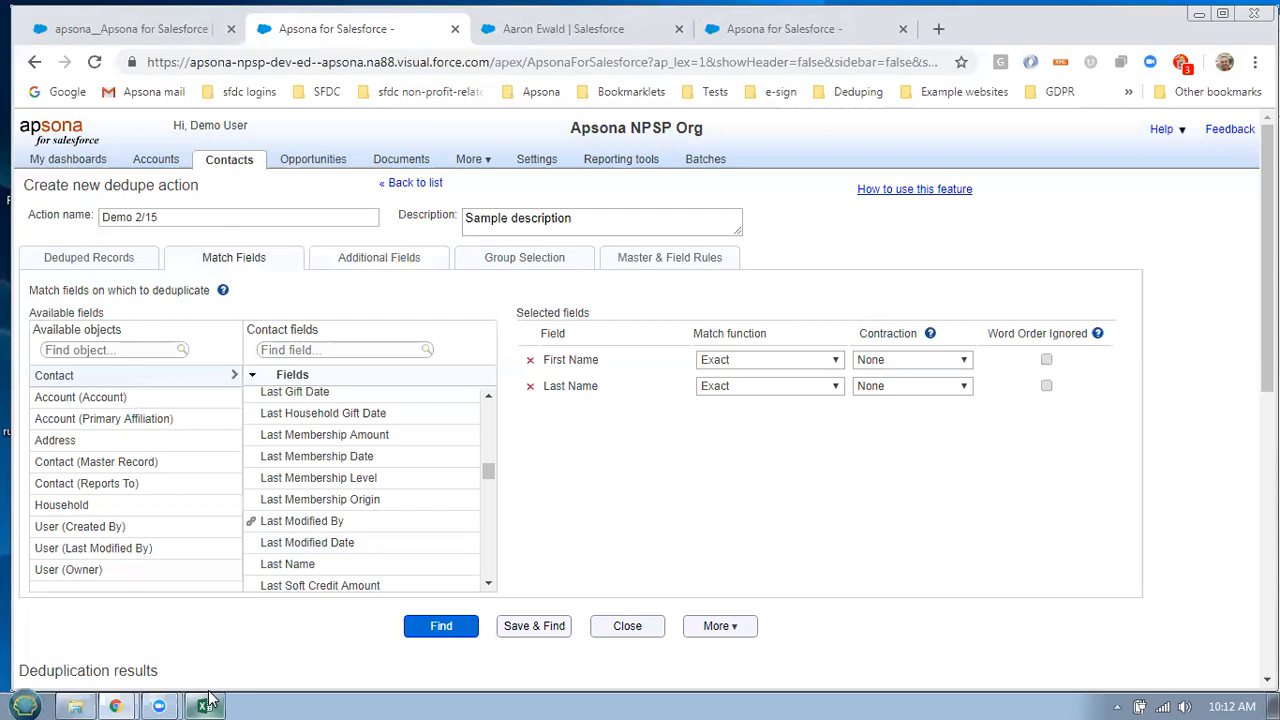
mouse_move(210, 700)
click(205, 706)
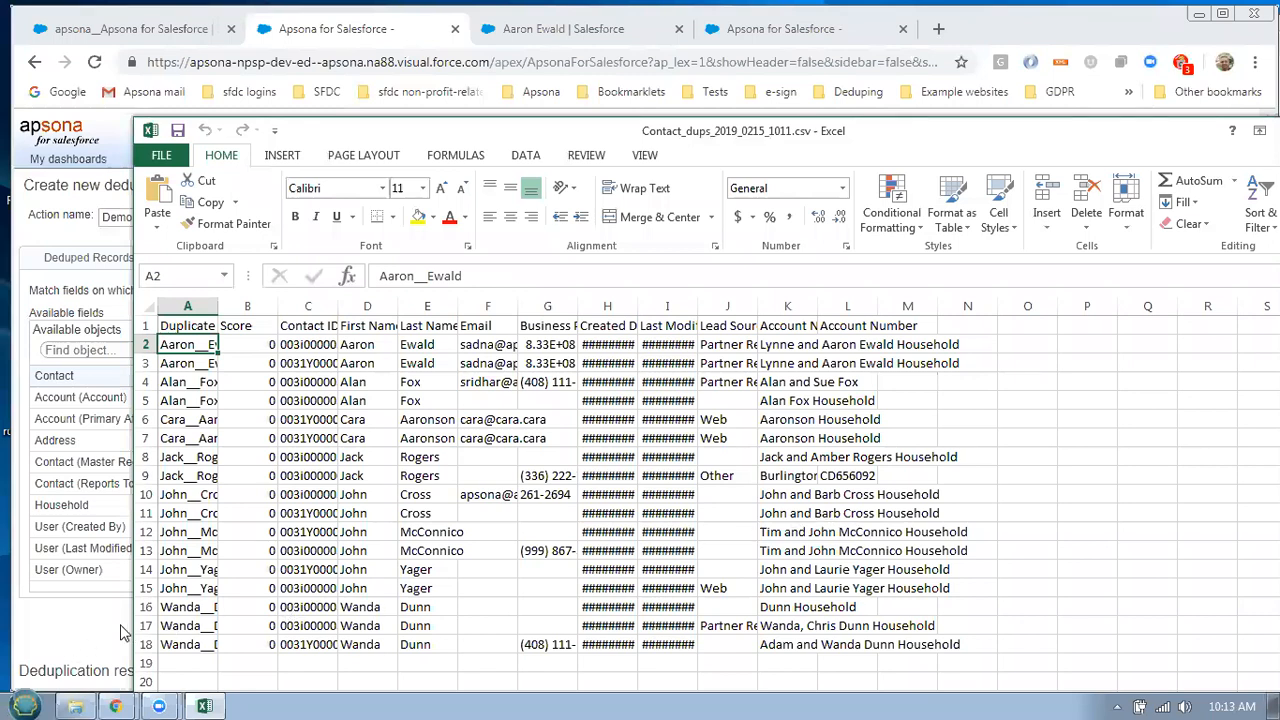
click(88, 612)
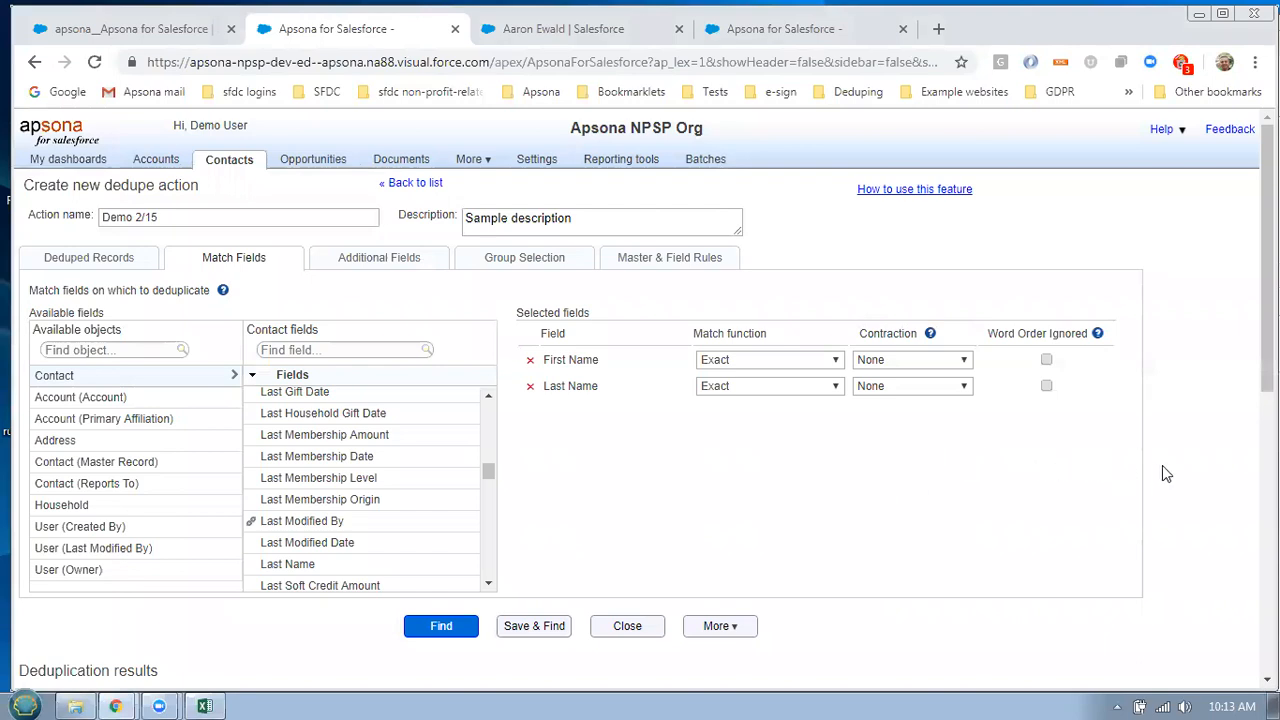
Export all data of the deduplication results as Contact_dedup_export_2019_0215_1013.csv and open the file in Excel
scroll(1162, 467, down, 2)
scroll(1177, 485, down, 2)
scroll(1006, 458, down, 1)
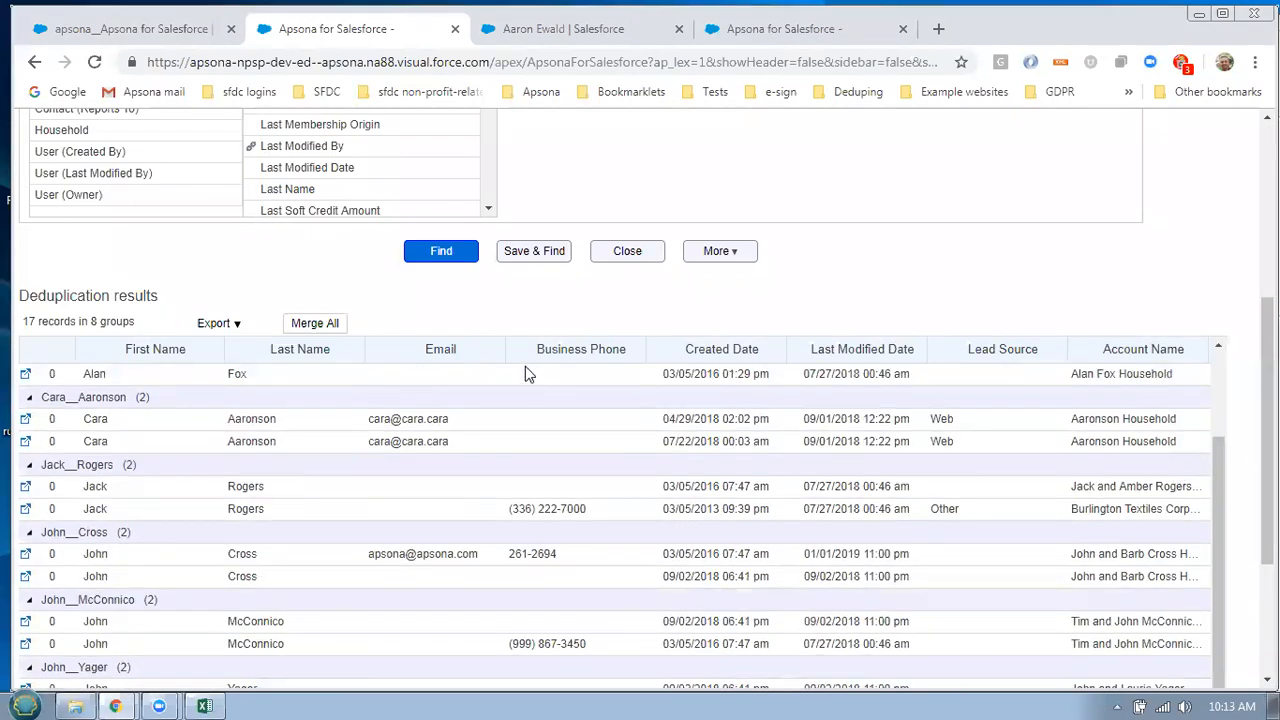
click(226, 323)
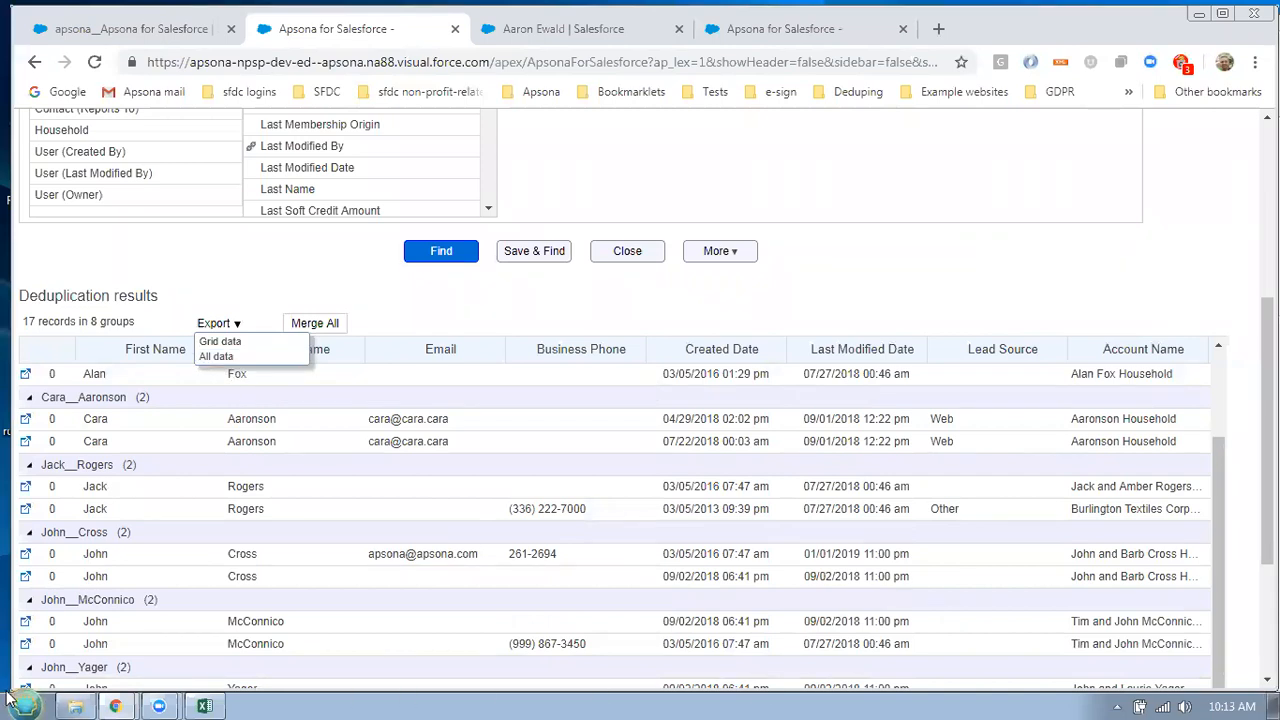
click(280, 360)
click(628, 449)
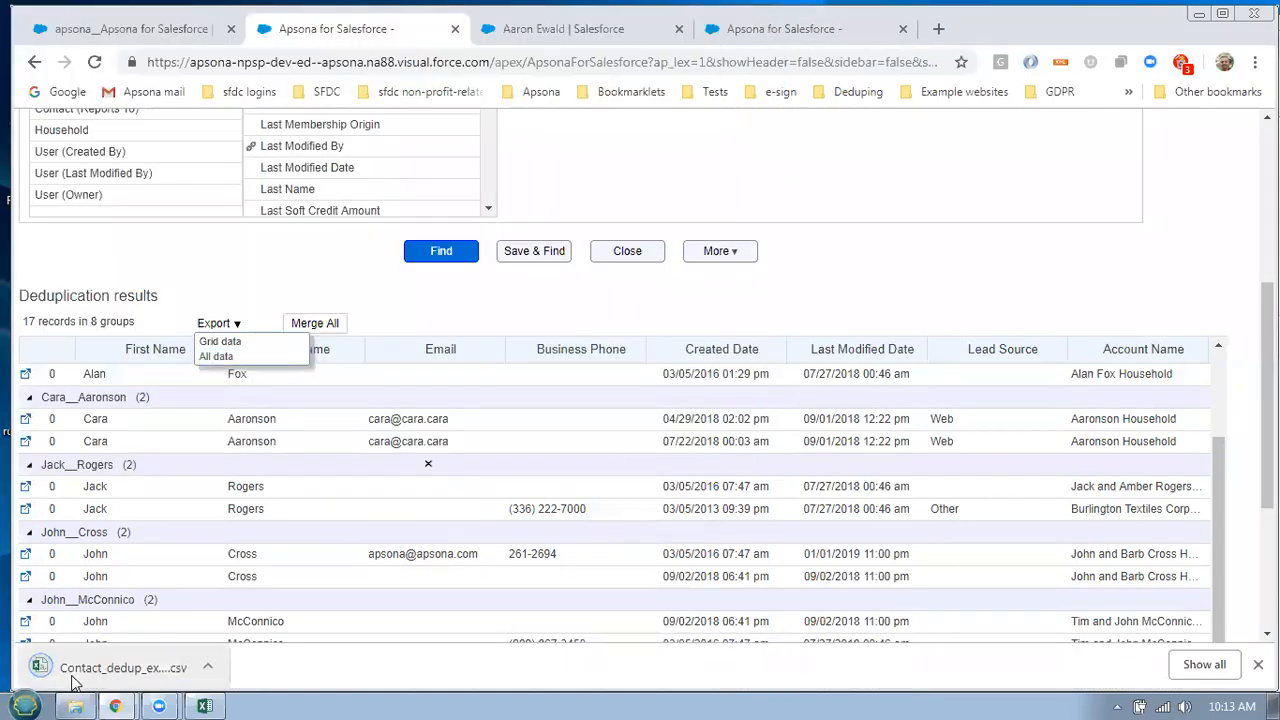
click(100, 670)
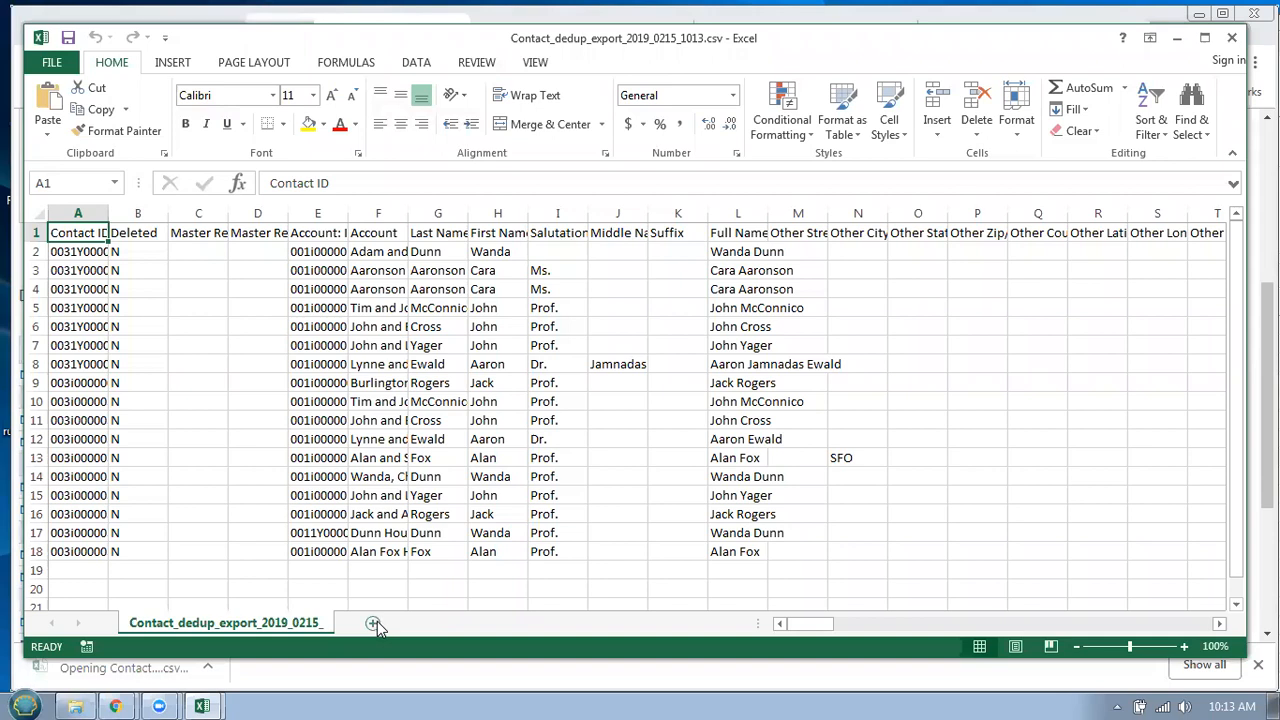
Examine the Master Record headers and the additional contact field columns across the full-data CSV
click(200, 232)
click(278, 234)
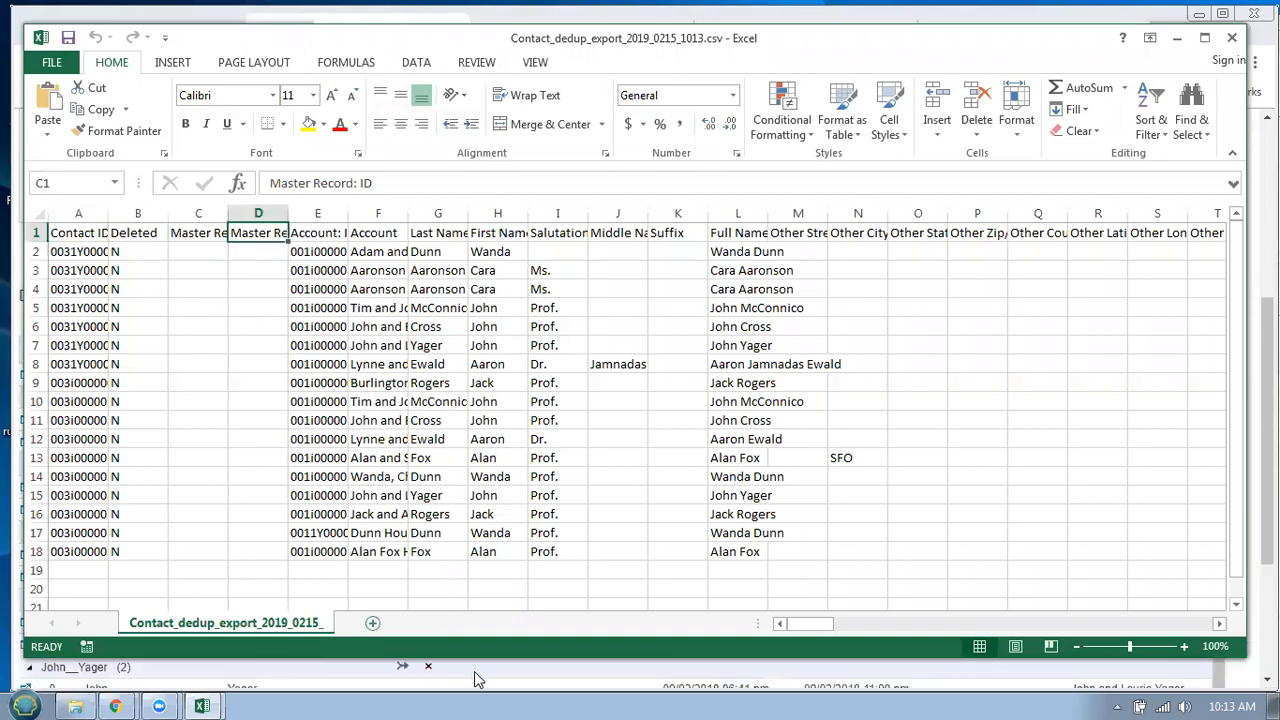
drag(806, 626, 1020, 625)
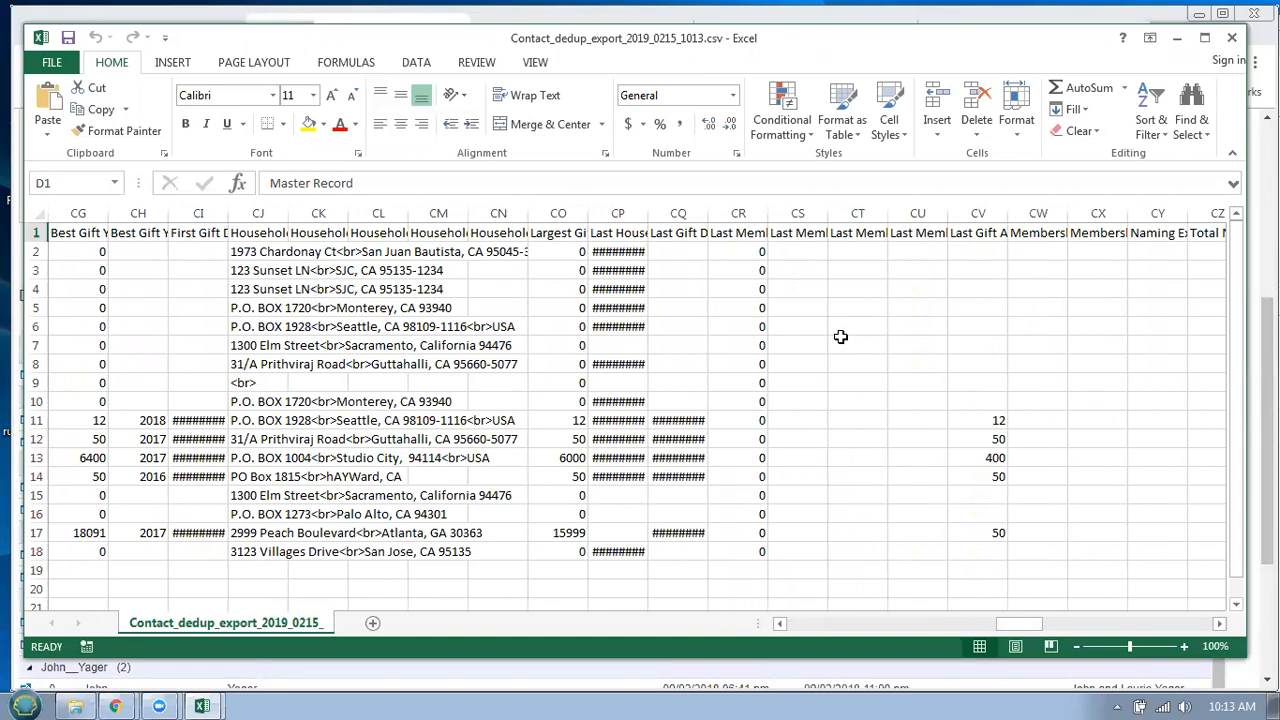
Close both exported CSV files in Excel and dismiss the open export options in the deduplication results
click(1232, 40)
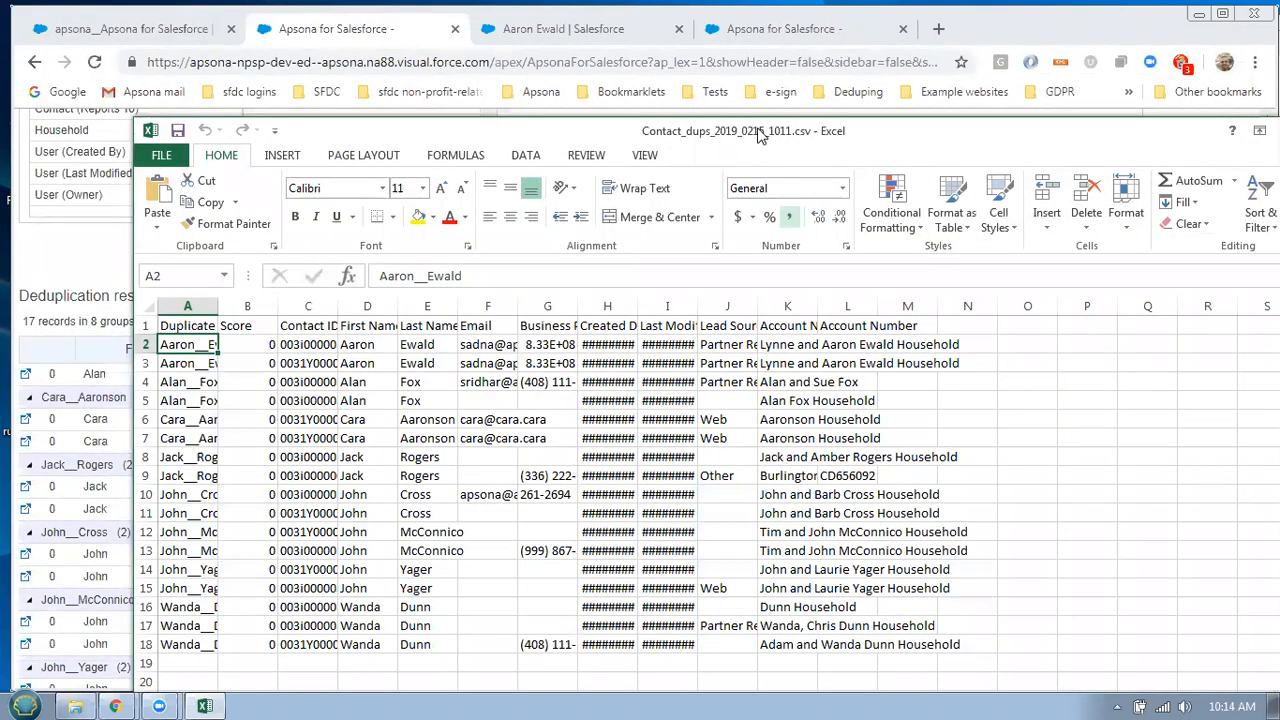
drag(760, 135, 664, 84)
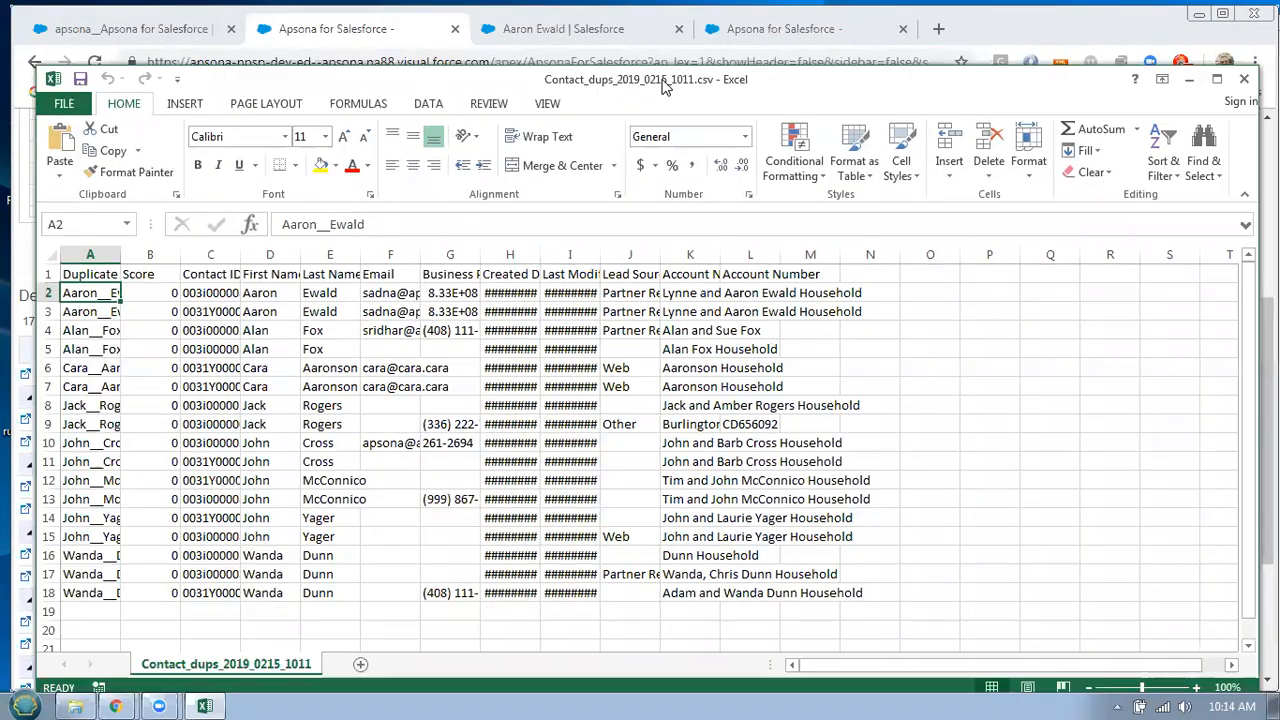
click(1244, 80)
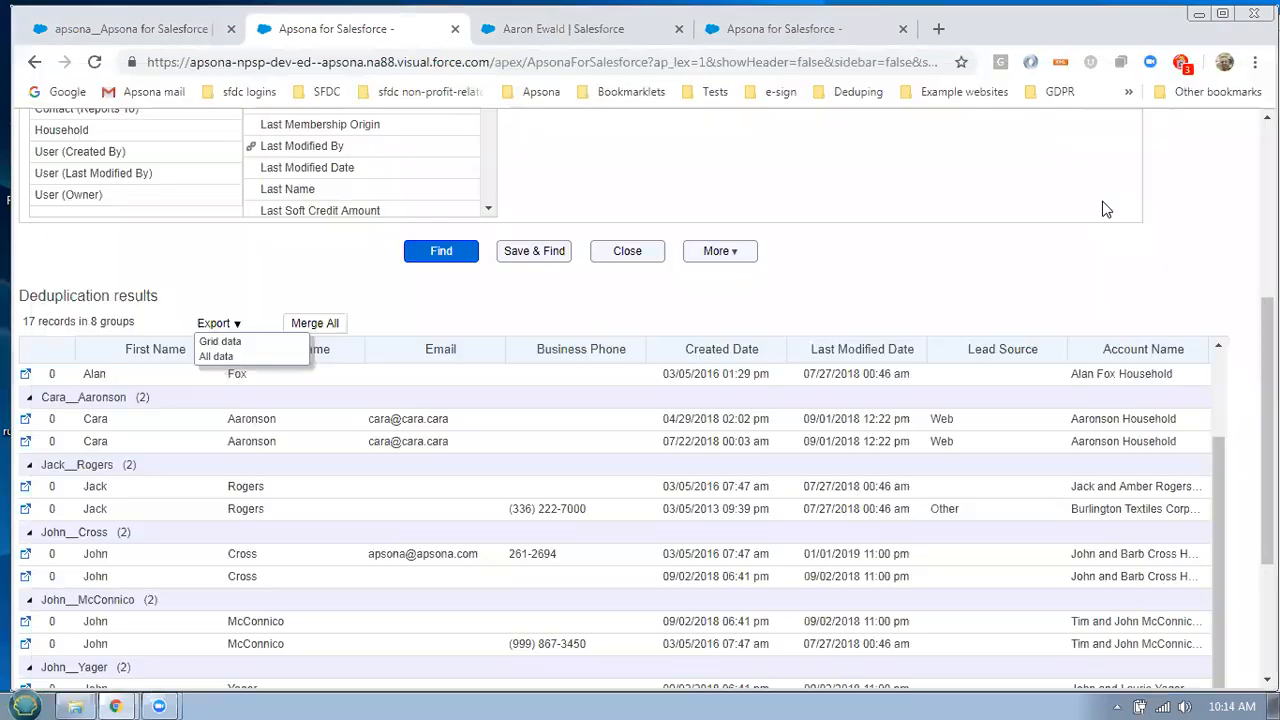
click(1022, 242)
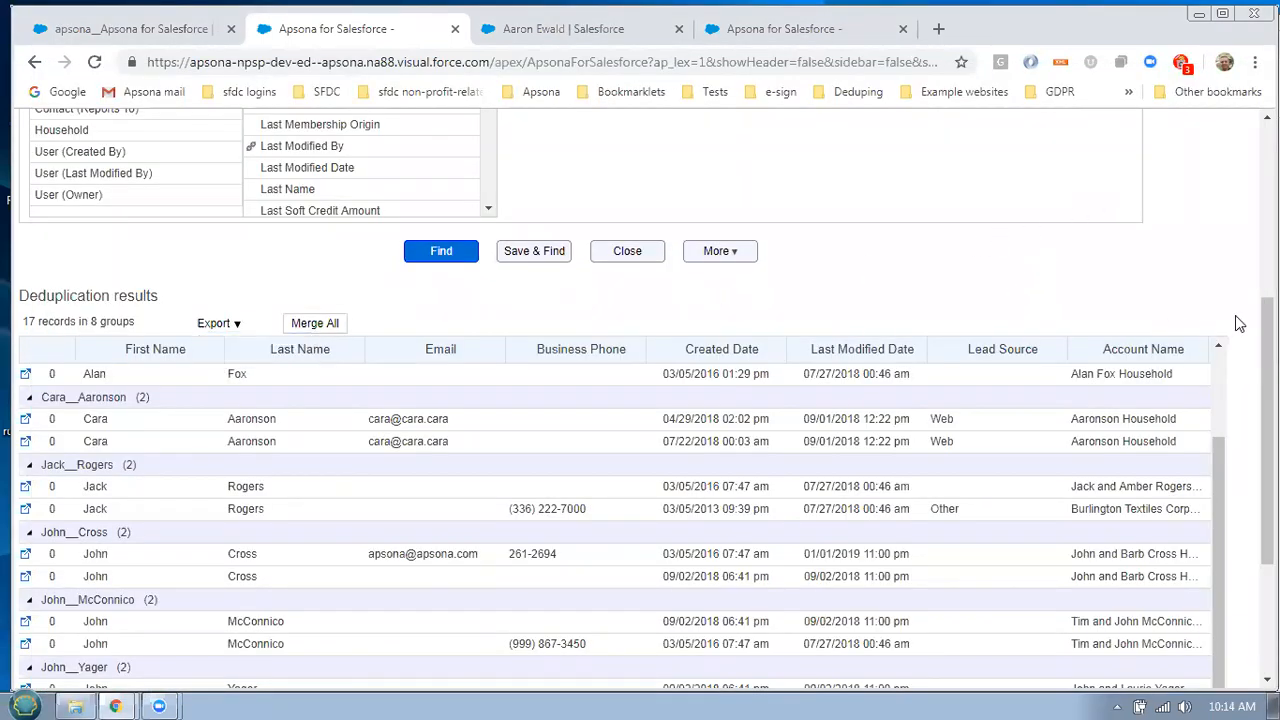
Check the per-group record counts against the overall record and group totals in the deduplication results
scroll(1266, 330, down, 1)
scroll(1266, 400, down, 1)
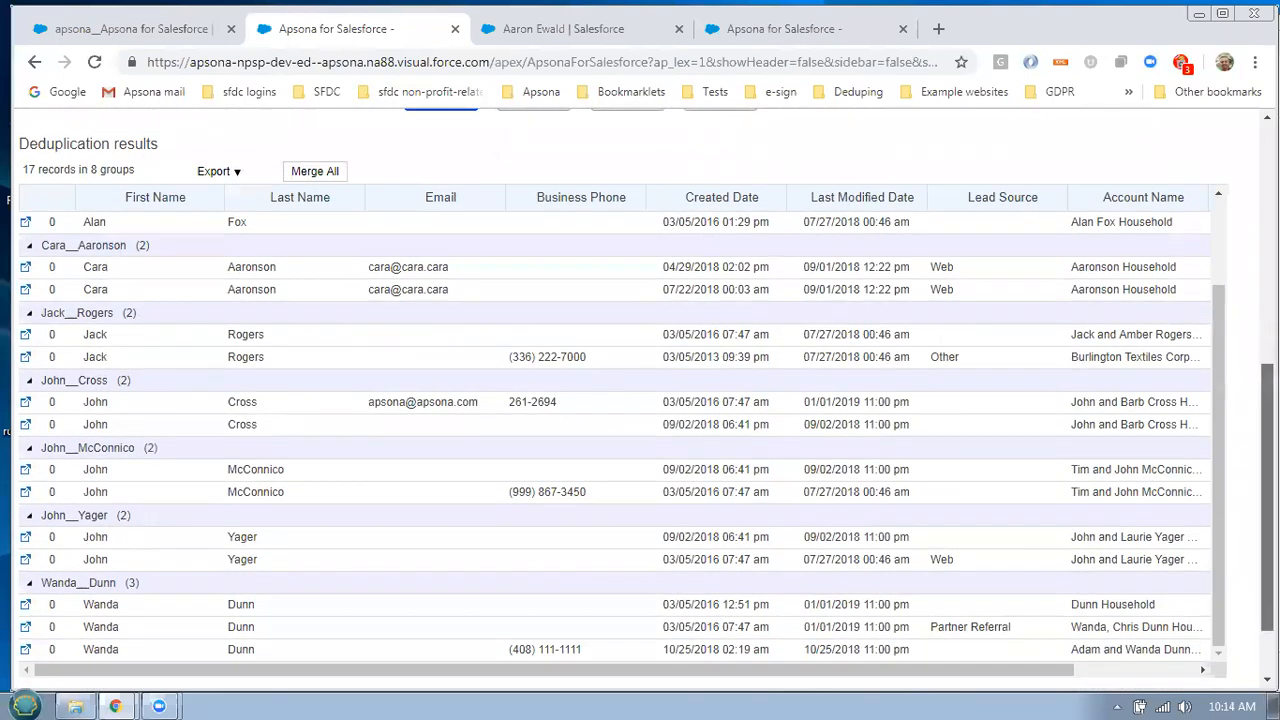
mouse_move(96, 250)
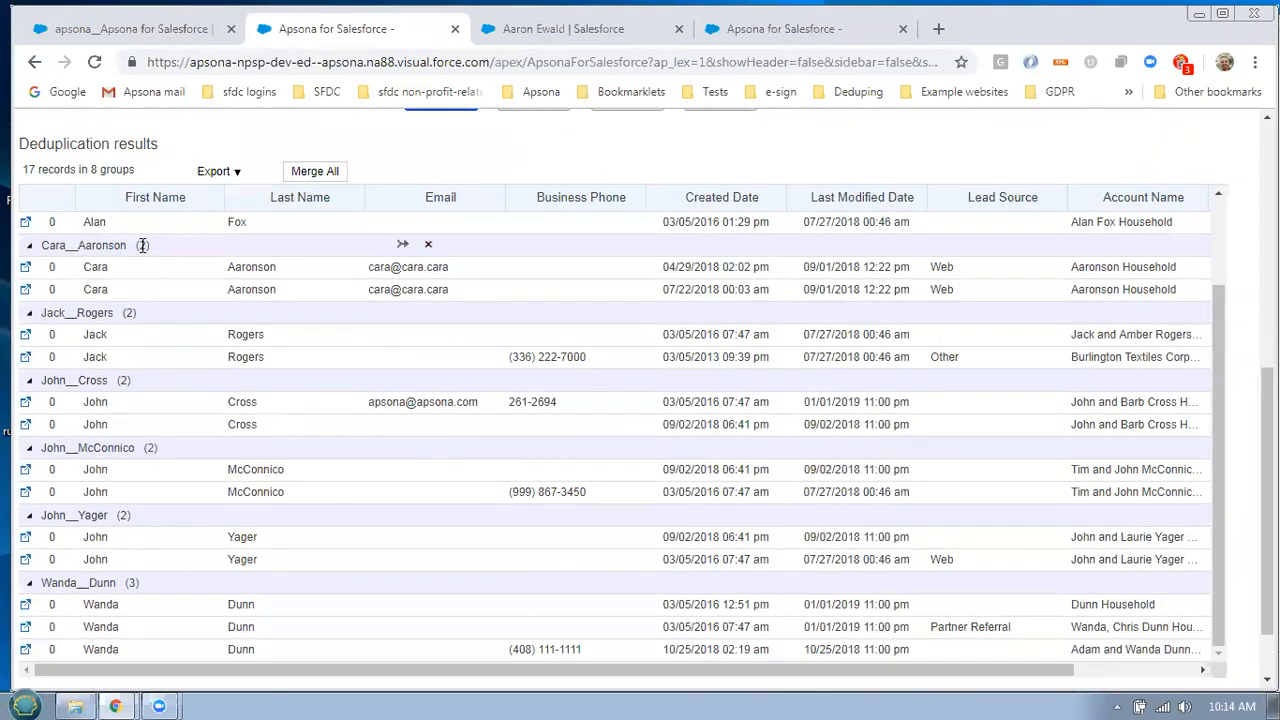
double_click(144, 246)
click(24, 168)
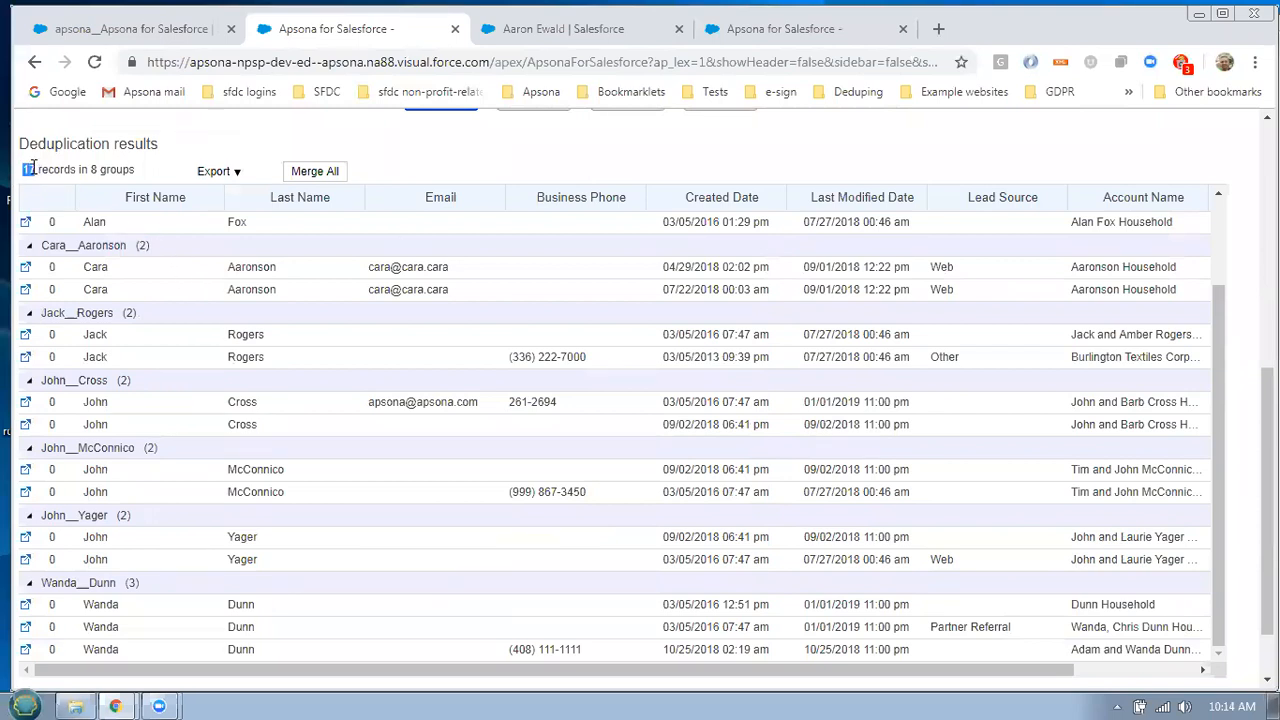
double_click(94, 169)
Review the match functions available for the First Name match field without changing its selection
scroll(640, 400, up, 4)
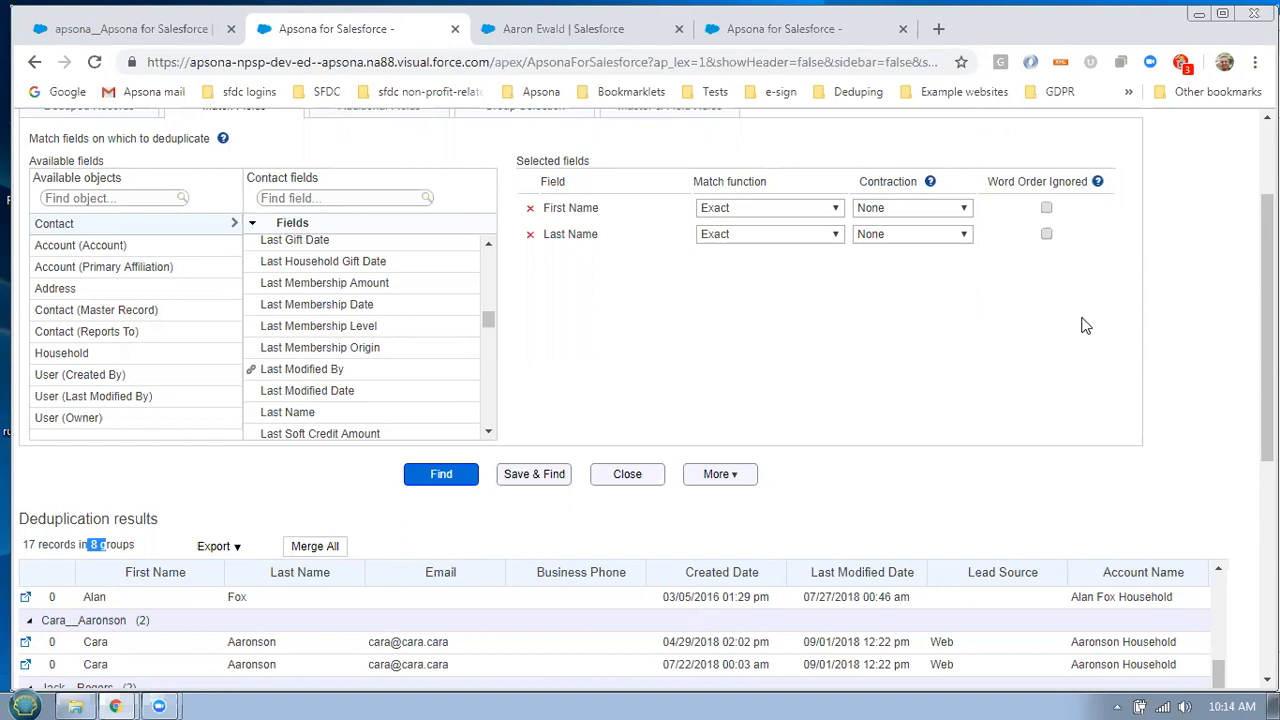
scroll(1183, 335, up, 2)
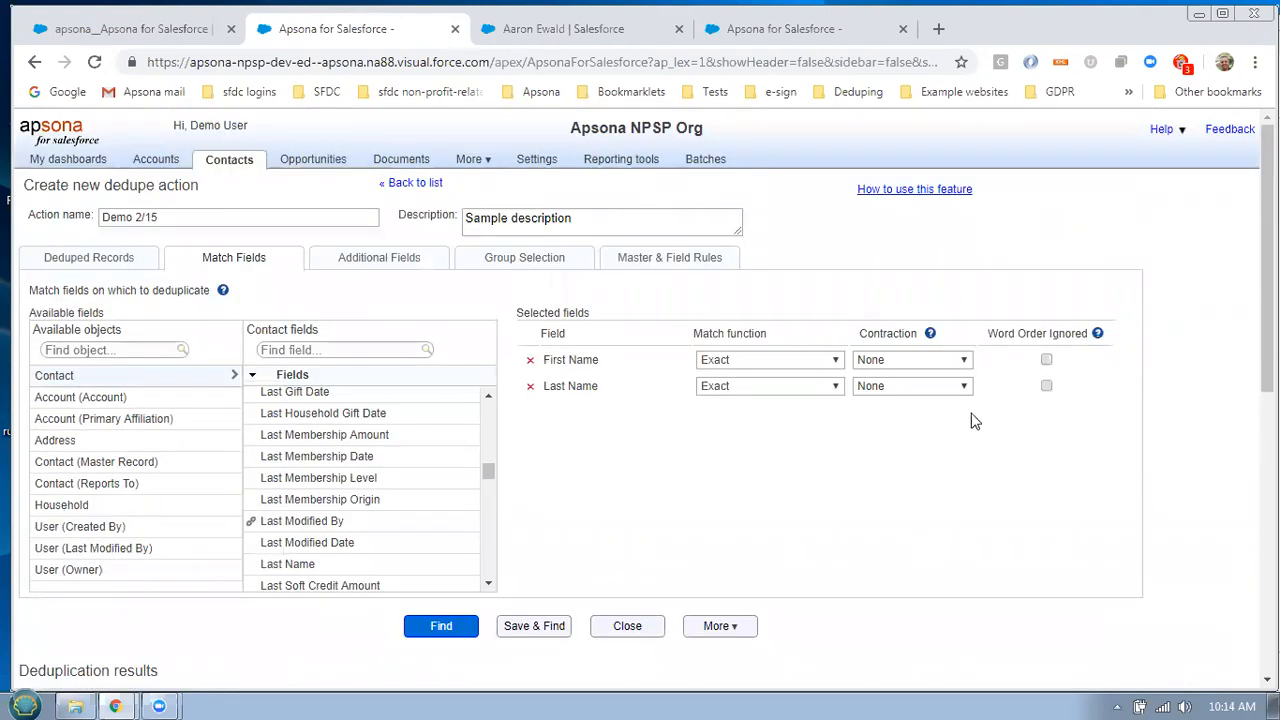
click(802, 362)
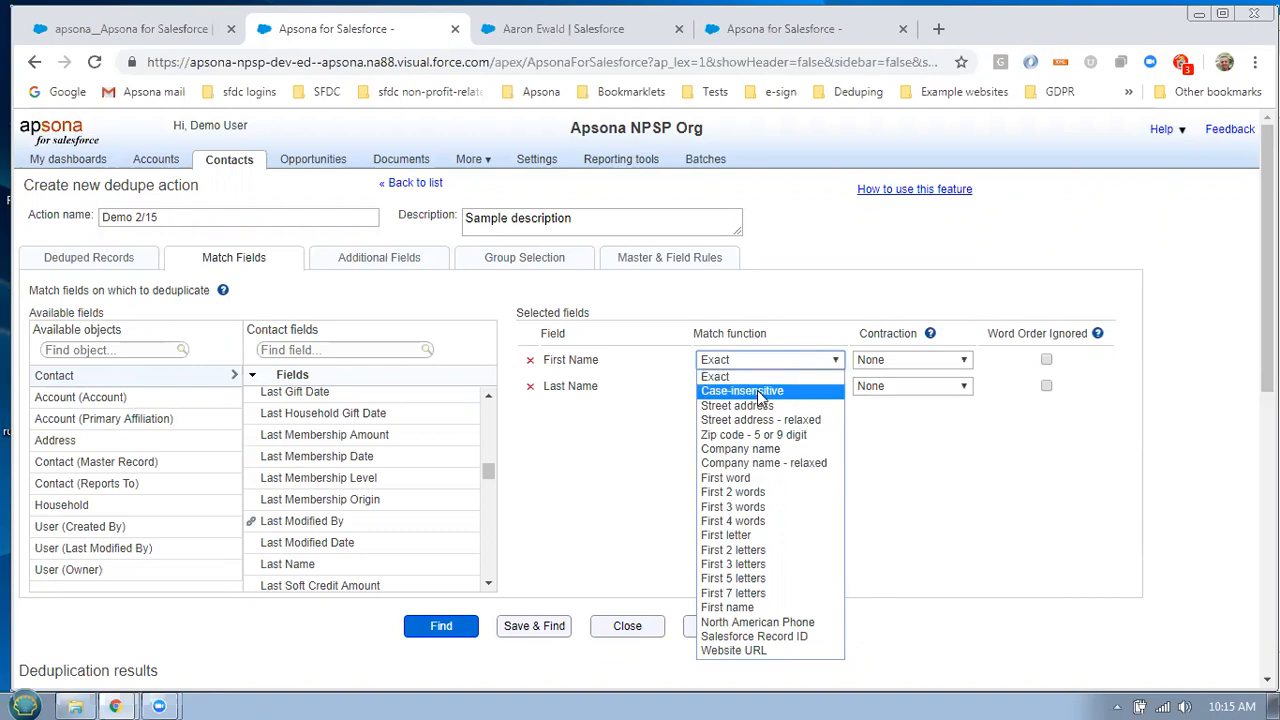
click(937, 496)
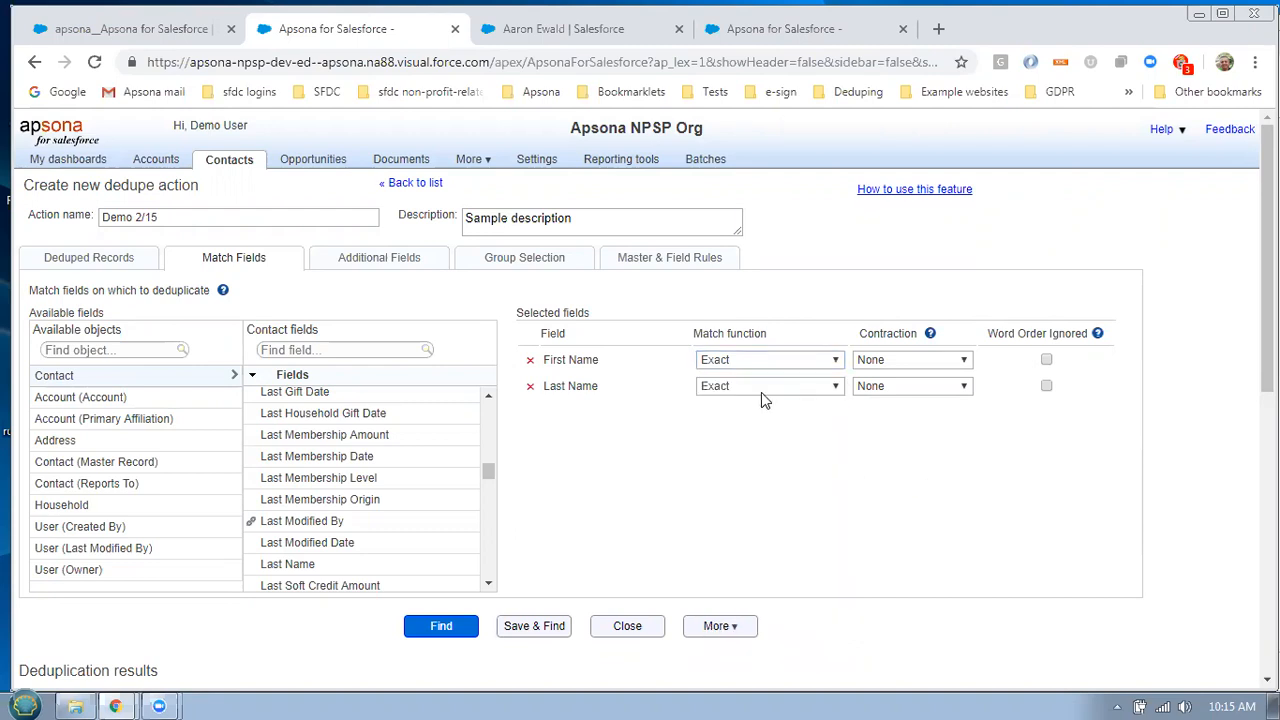
Set the Last Name match function to Case-insensitive and find the duplicates again
click(765, 387)
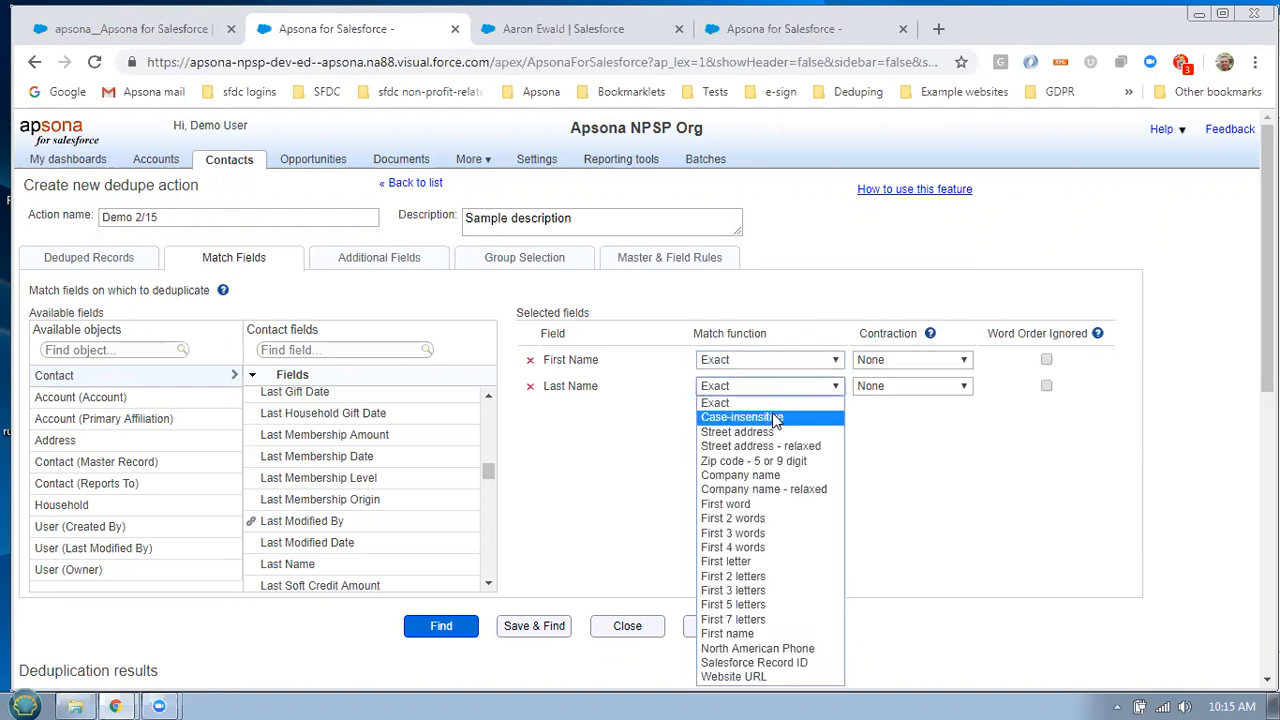
click(772, 416)
scroll(1090, 435, down, 5)
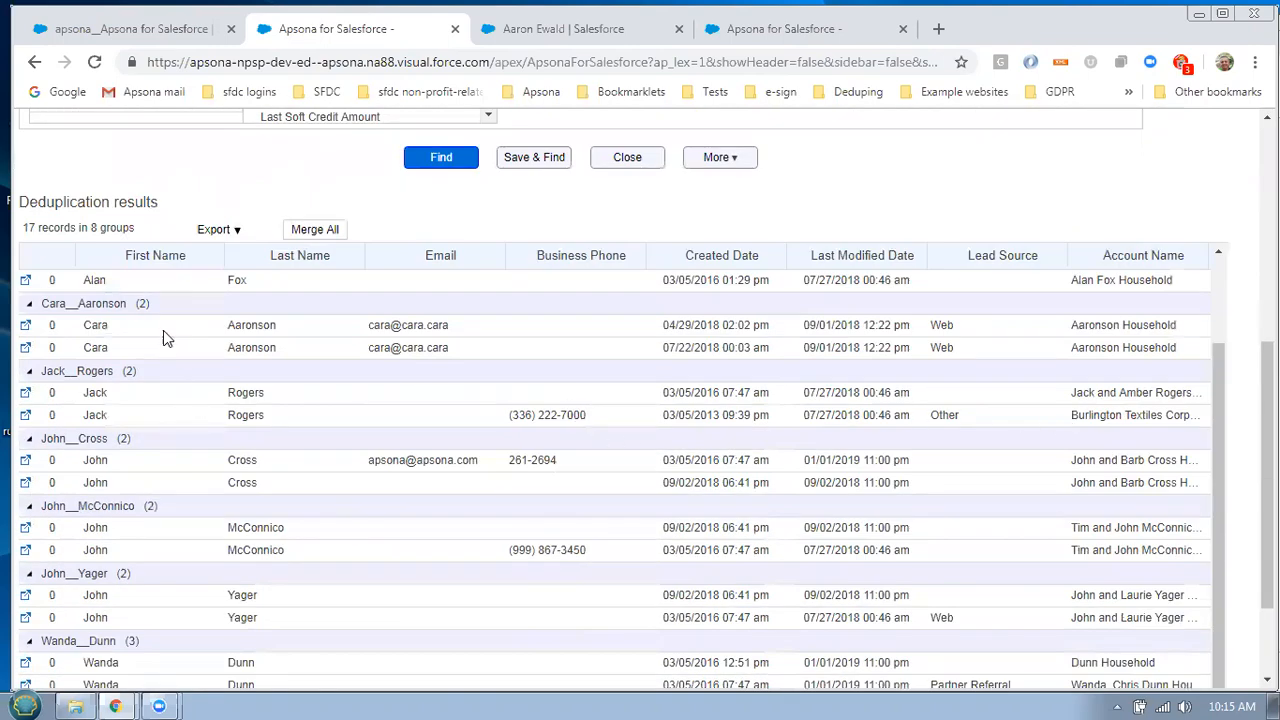
drag(40, 304, 72, 304)
click(451, 160)
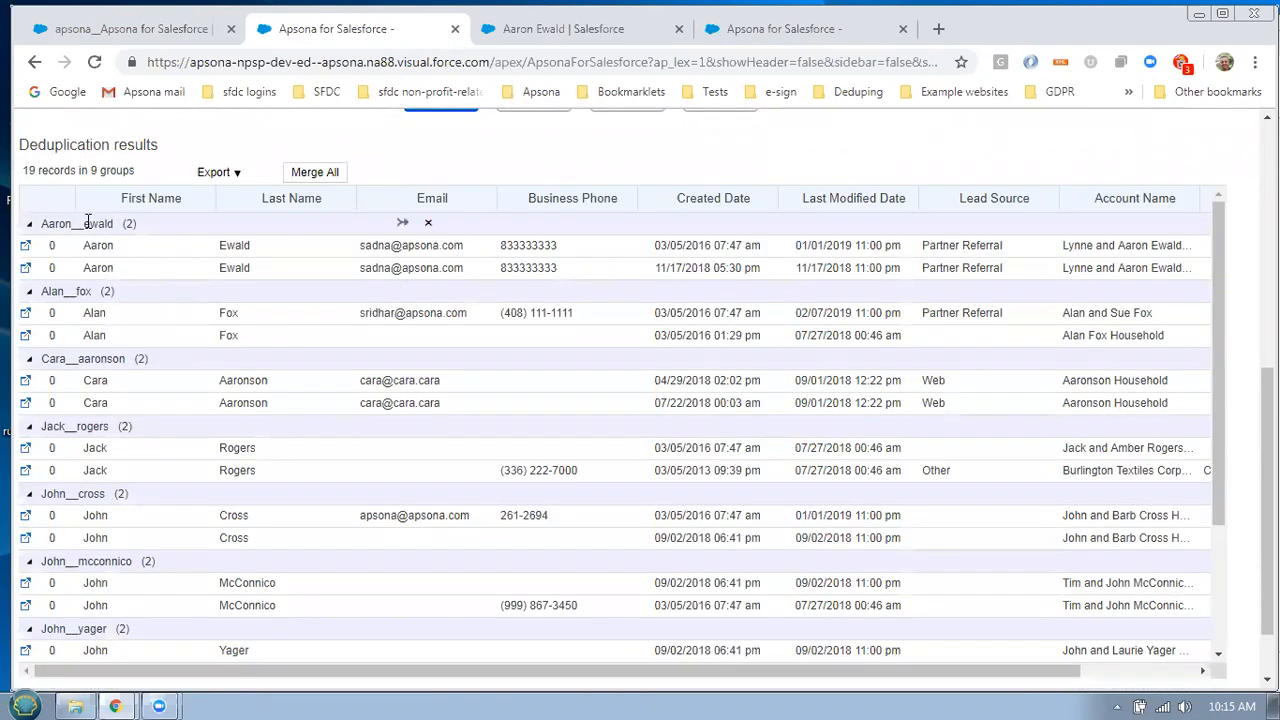
Examine the lowercase last names in the group signatures and the differently capitalised last names in the final group
drag(84, 223, 108, 224)
mouse_move(355, 369)
scroll(334, 466, down, 1)
scroll(337, 469, down, 2)
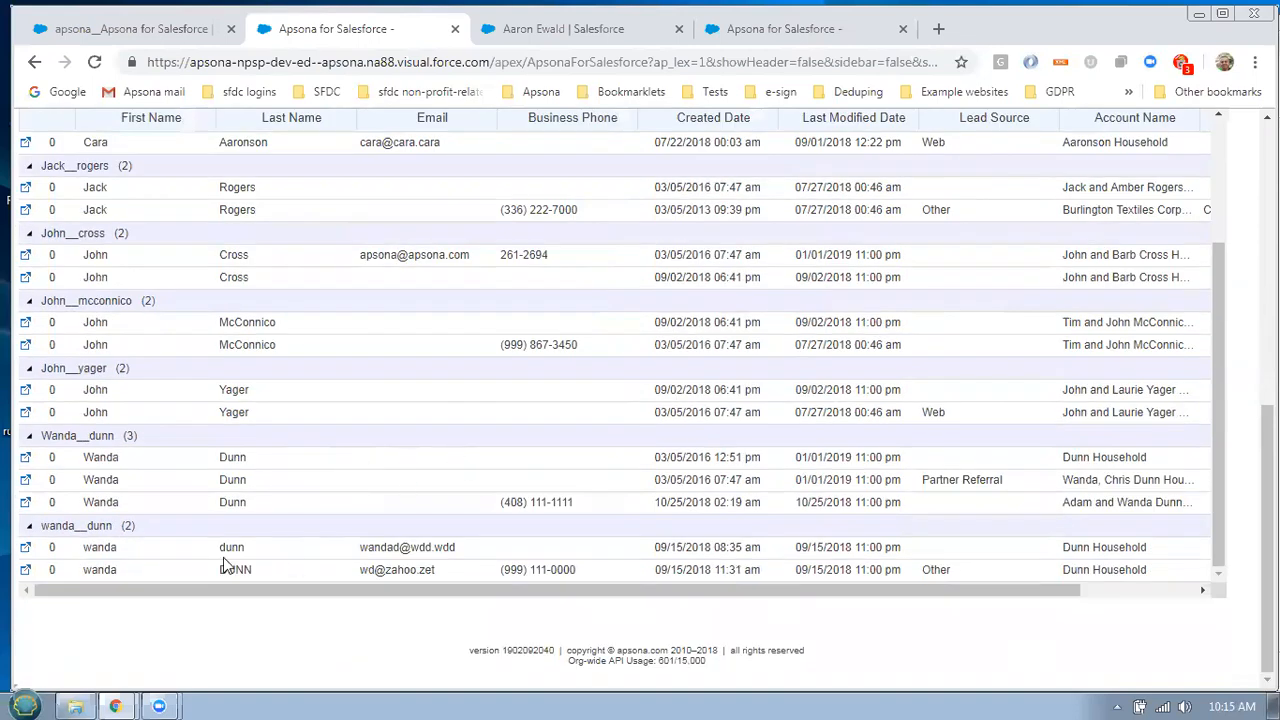
drag(246, 569, 185, 574)
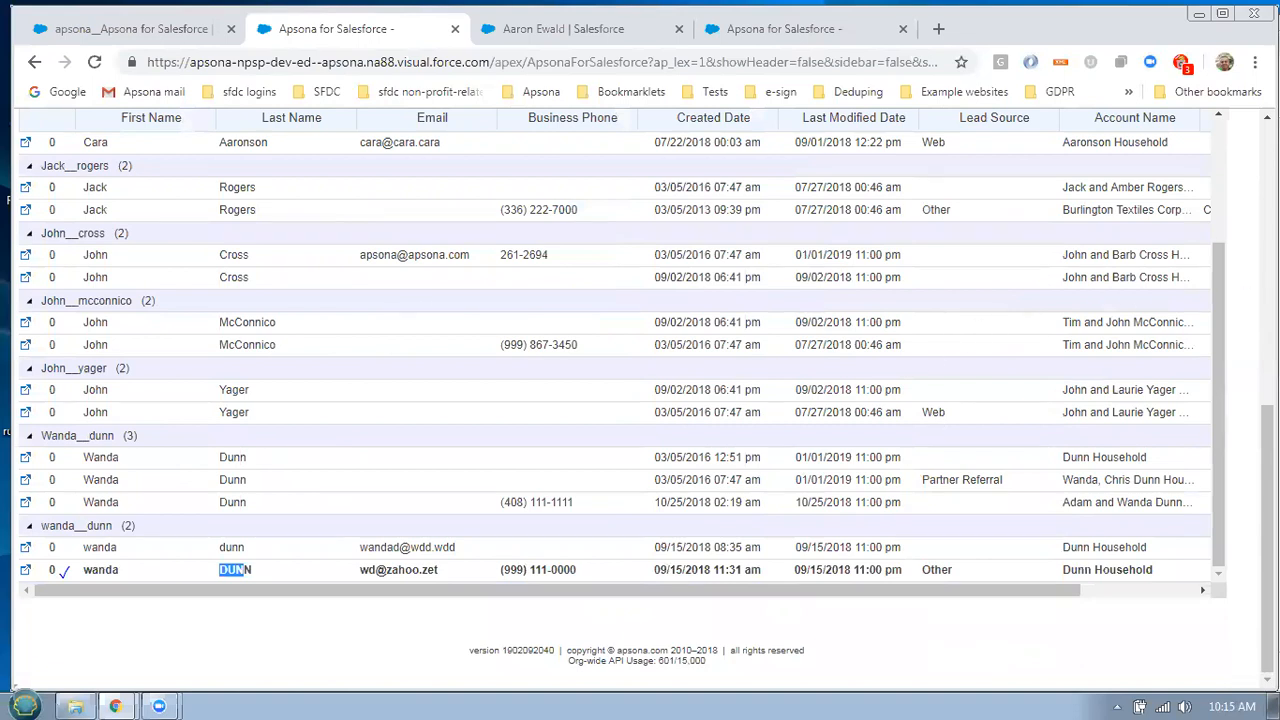
Set the First Name match function to First name and rerun the duplicate search
scroll(1245, 243, up, 5)
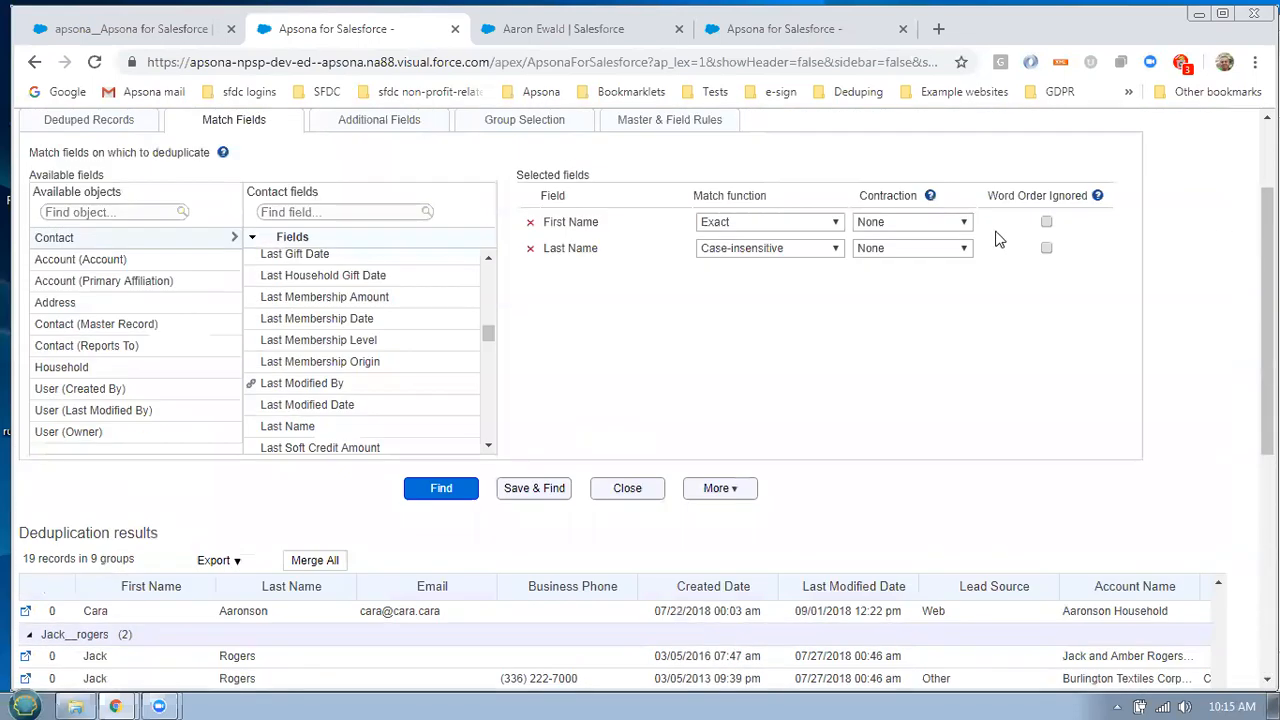
click(825, 224)
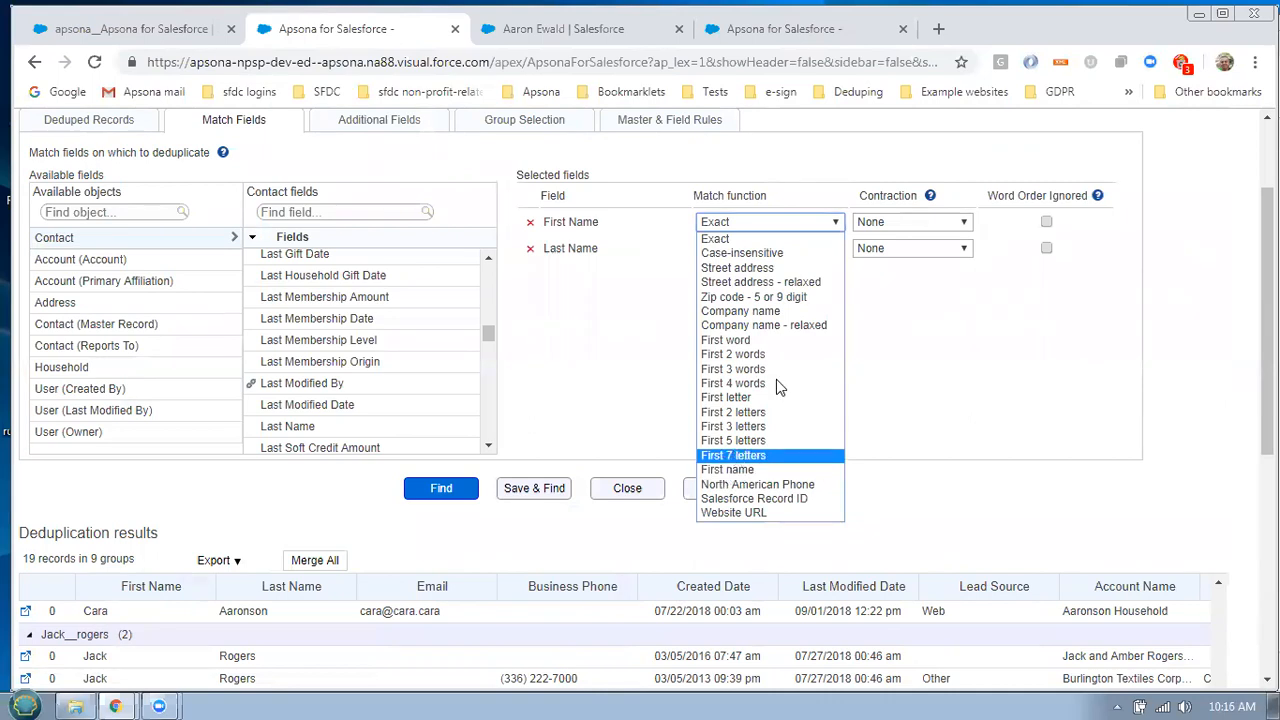
click(785, 471)
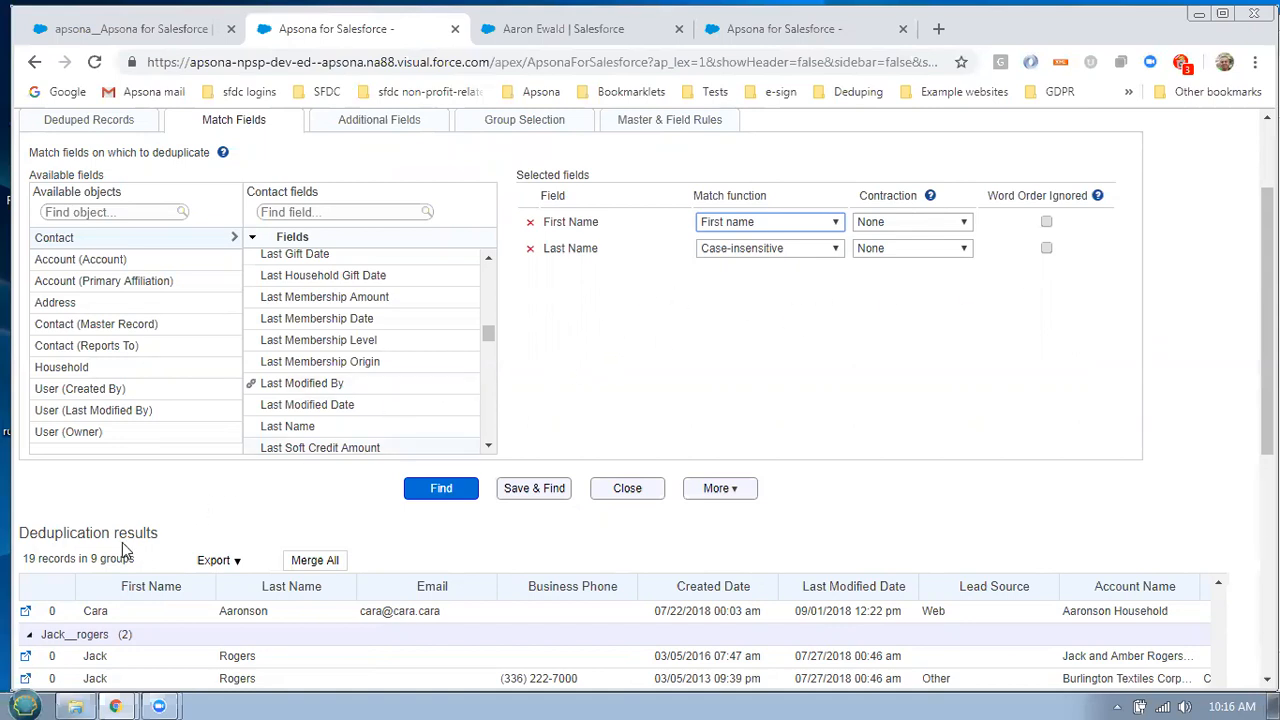
drag(22, 558, 106, 560)
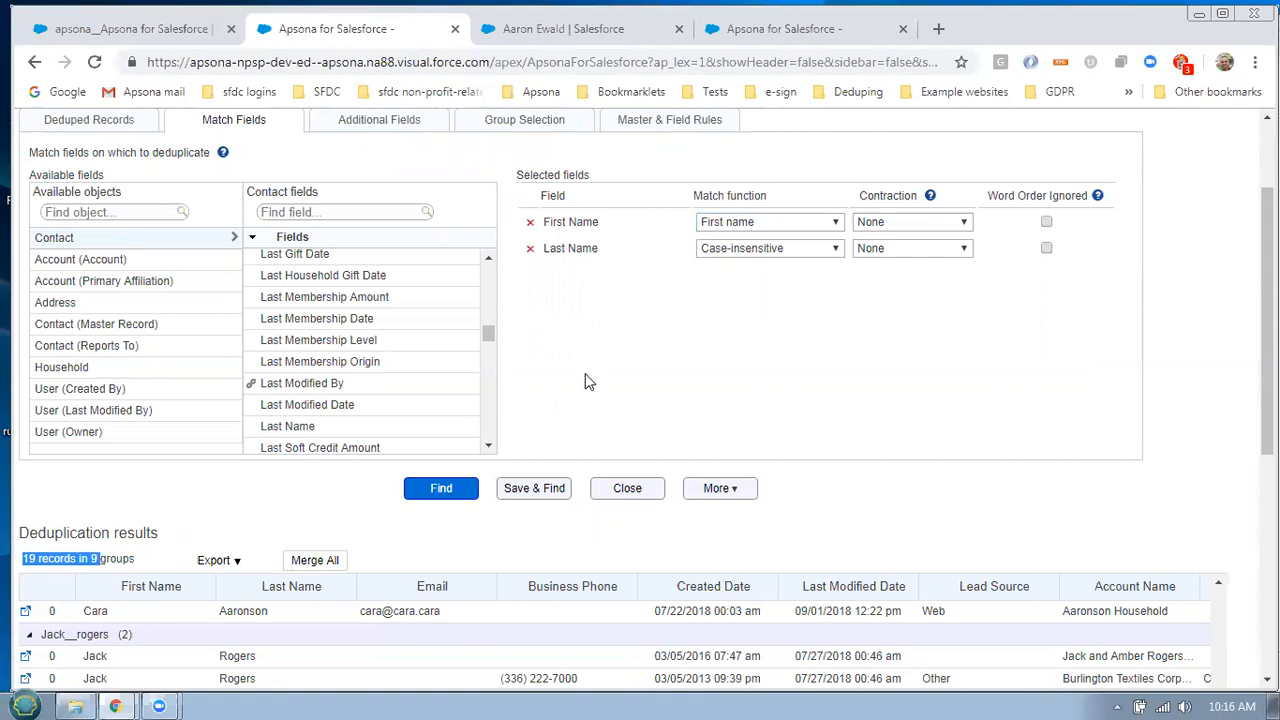
click(435, 496)
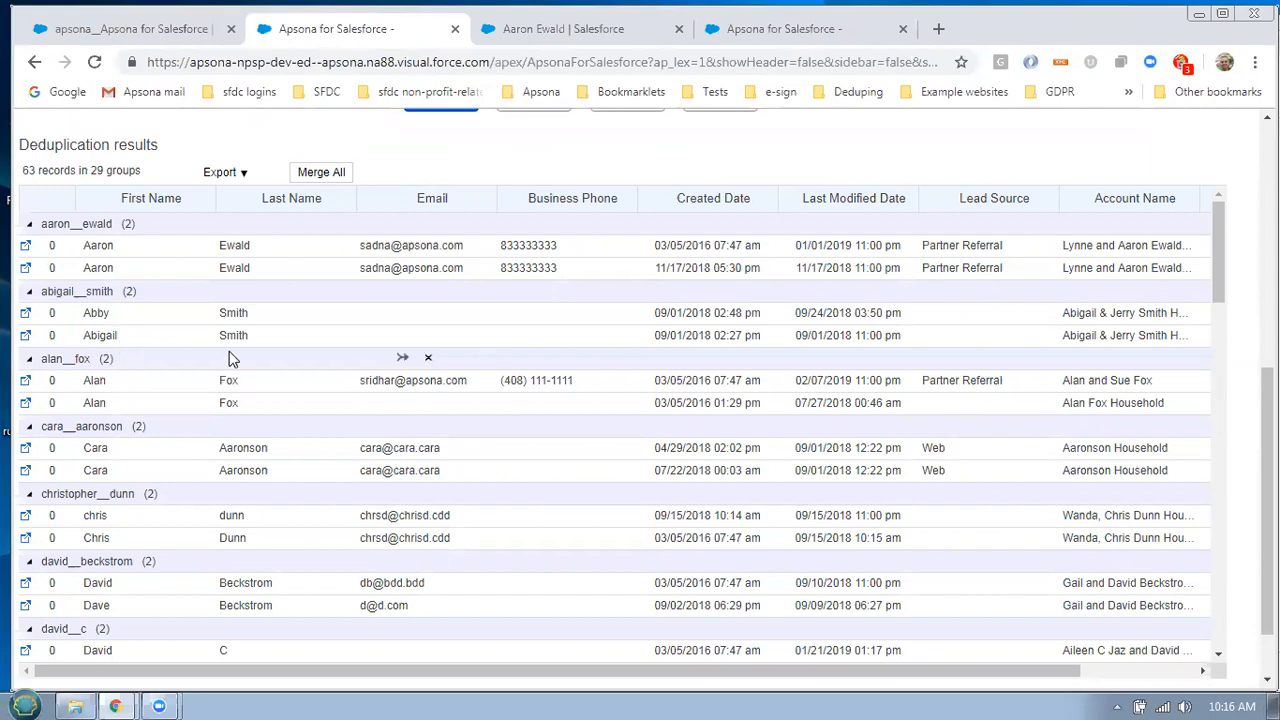
Examine how the result groups pair nicknames with full first names, including their group signatures
scroll(358, 418, down, 5)
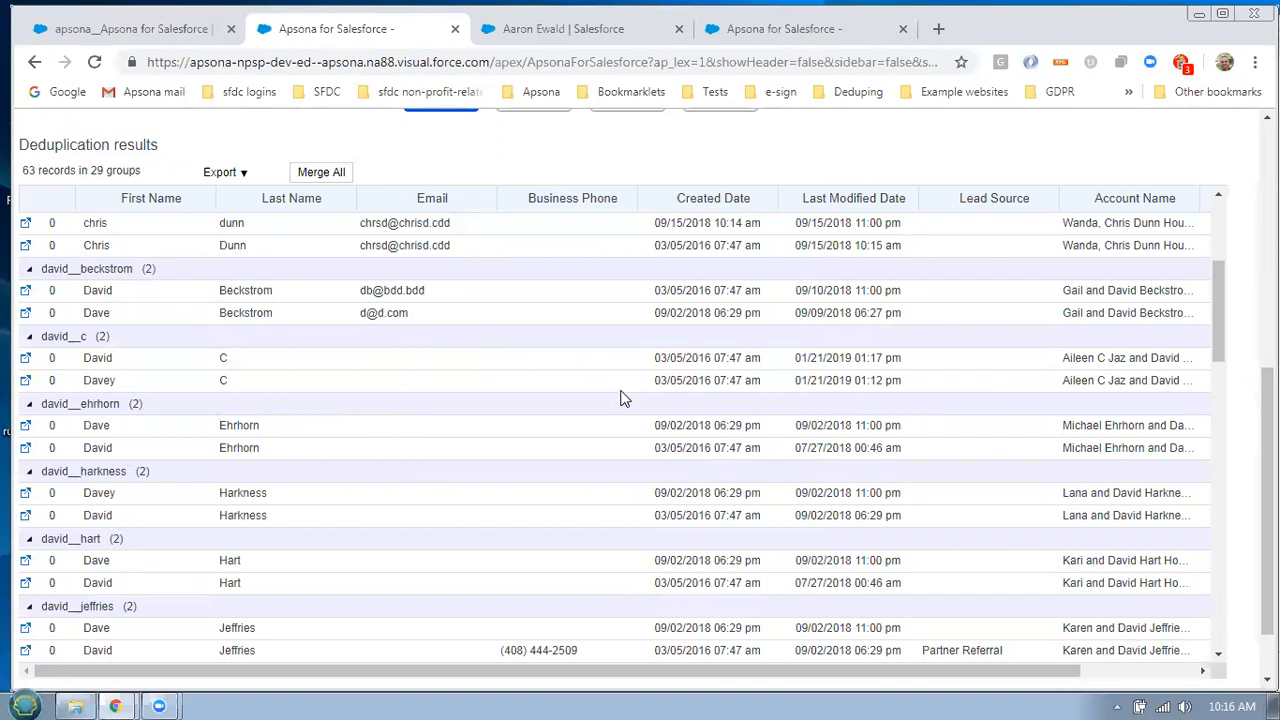
scroll(620, 398, down, 3)
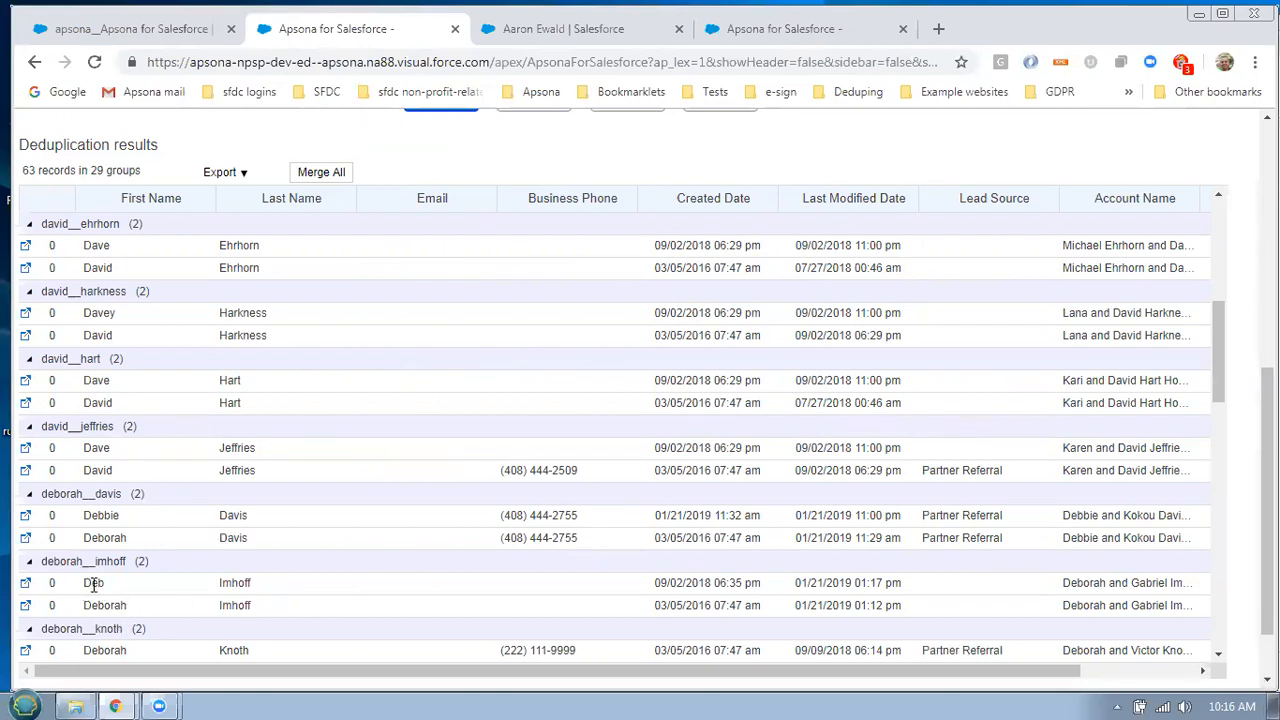
mouse_move(85, 566)
drag(86, 561, 41, 561)
mouse_move(86, 565)
click(1245, 190)
Look over the letter- and word-based match function choices for First Name, keeping First name selected
scroll(640, 400, up, 1)
scroll(1246, 229, up, 3)
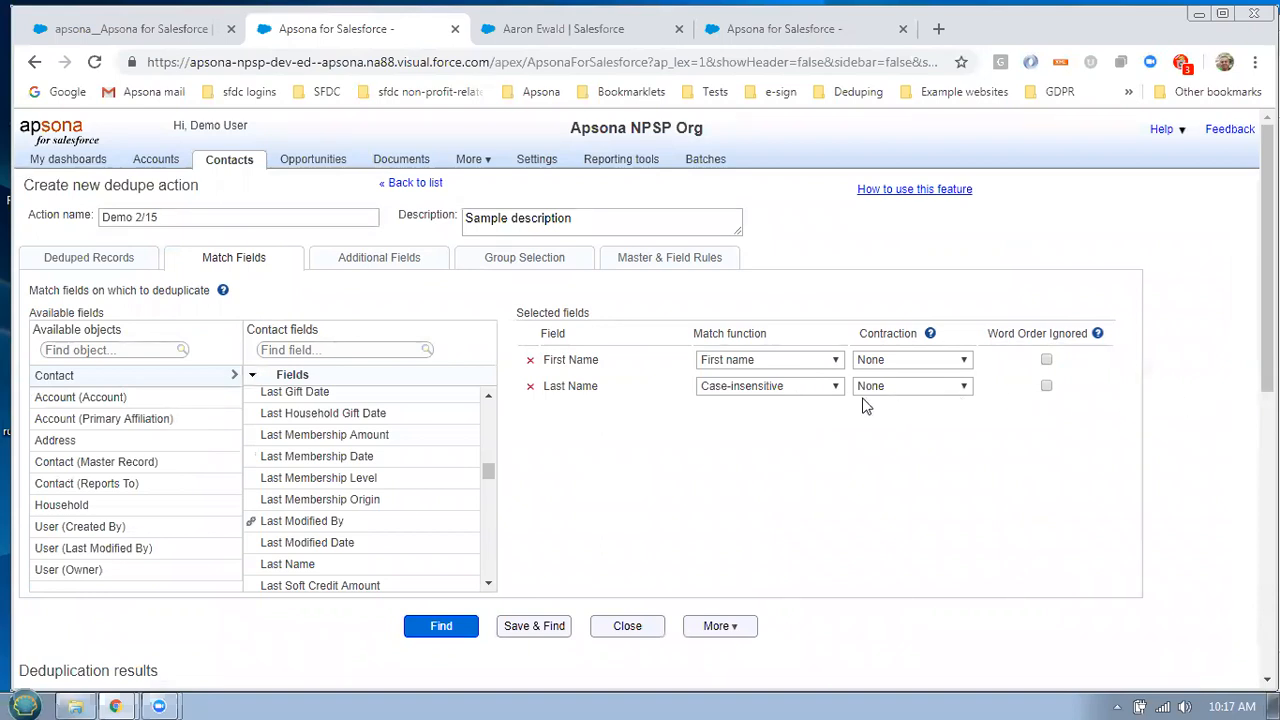
click(806, 362)
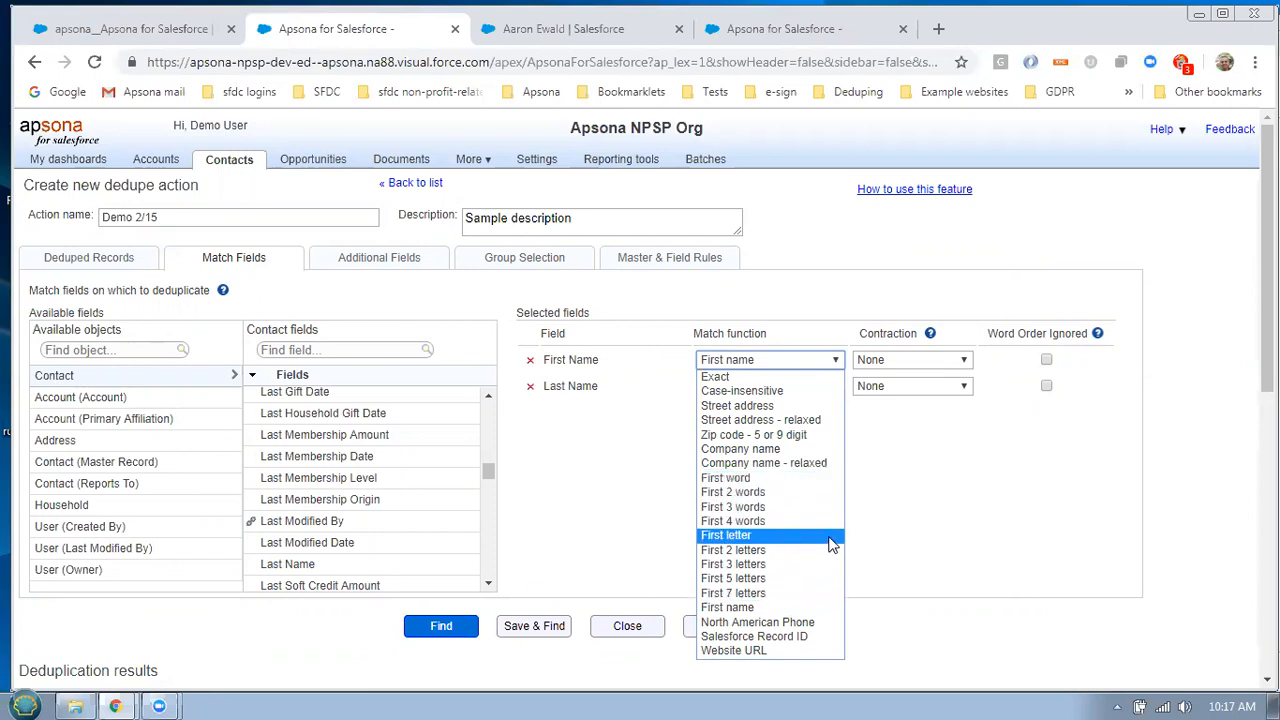
click(903, 500)
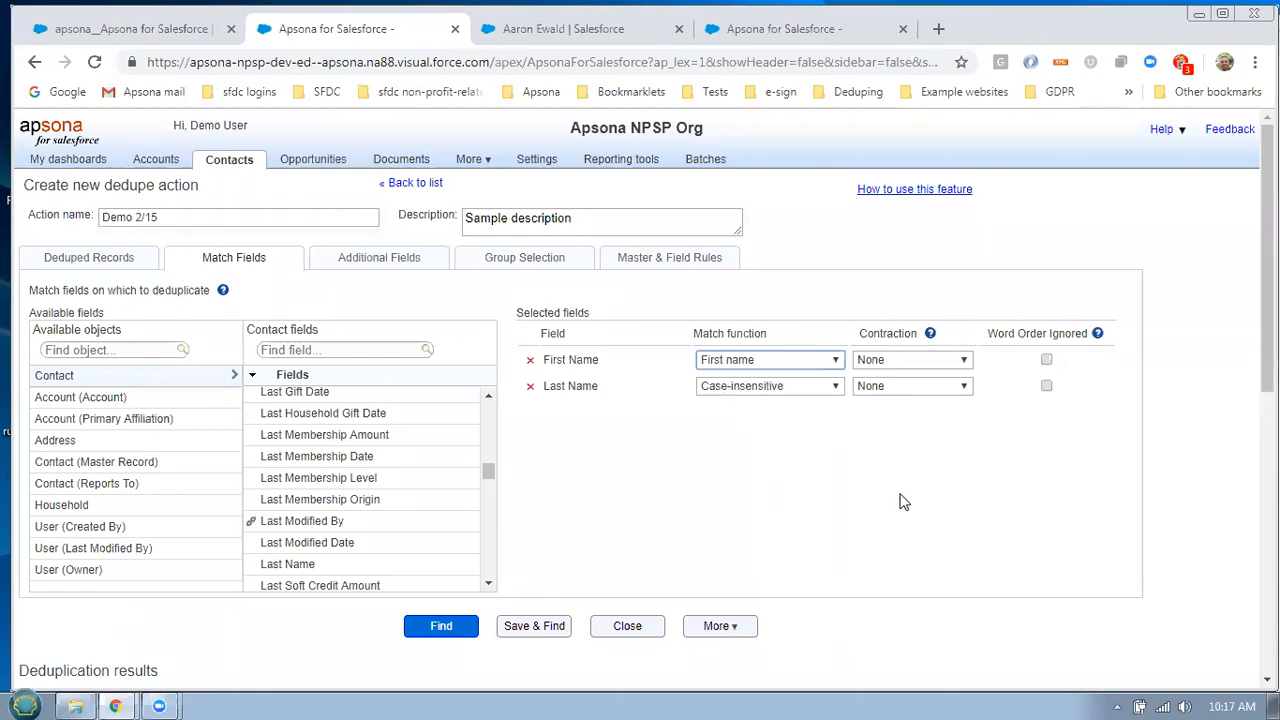
Read the Match functions section of the dedupe add-on documentation, then return to the dedupe action's Match Fields settings
click(886, 194)
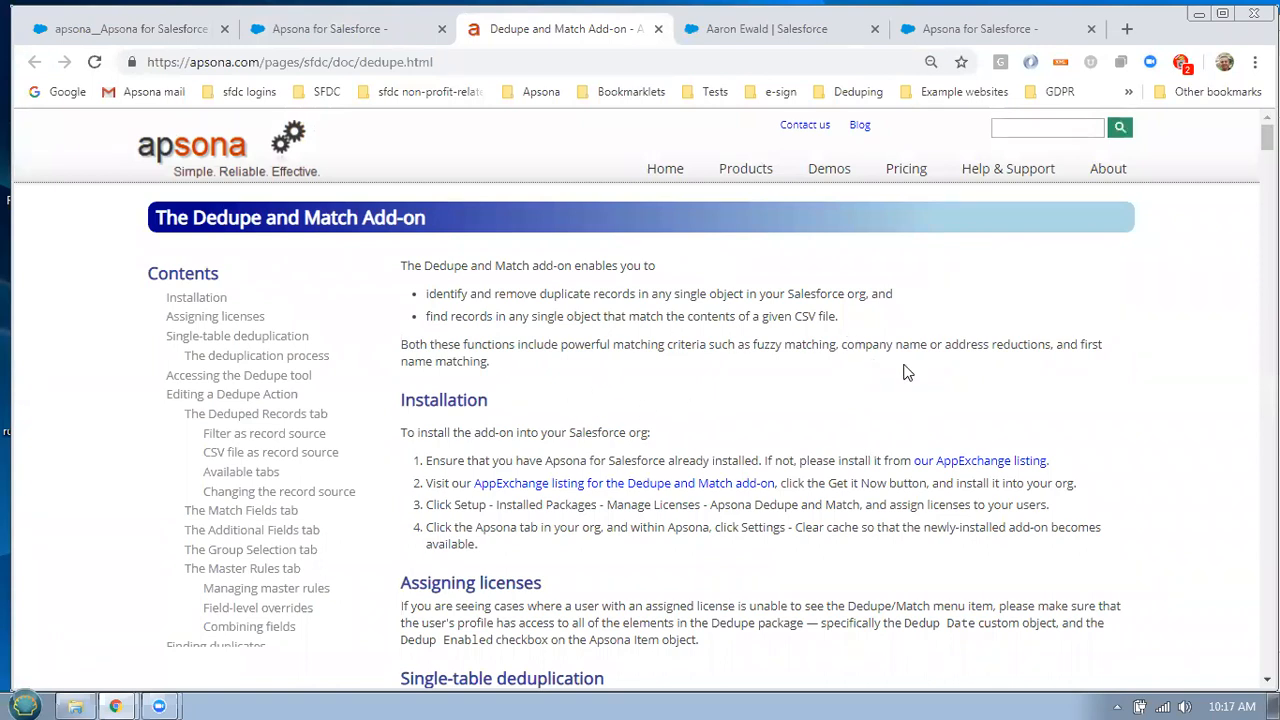
scroll(740, 408, down, 1)
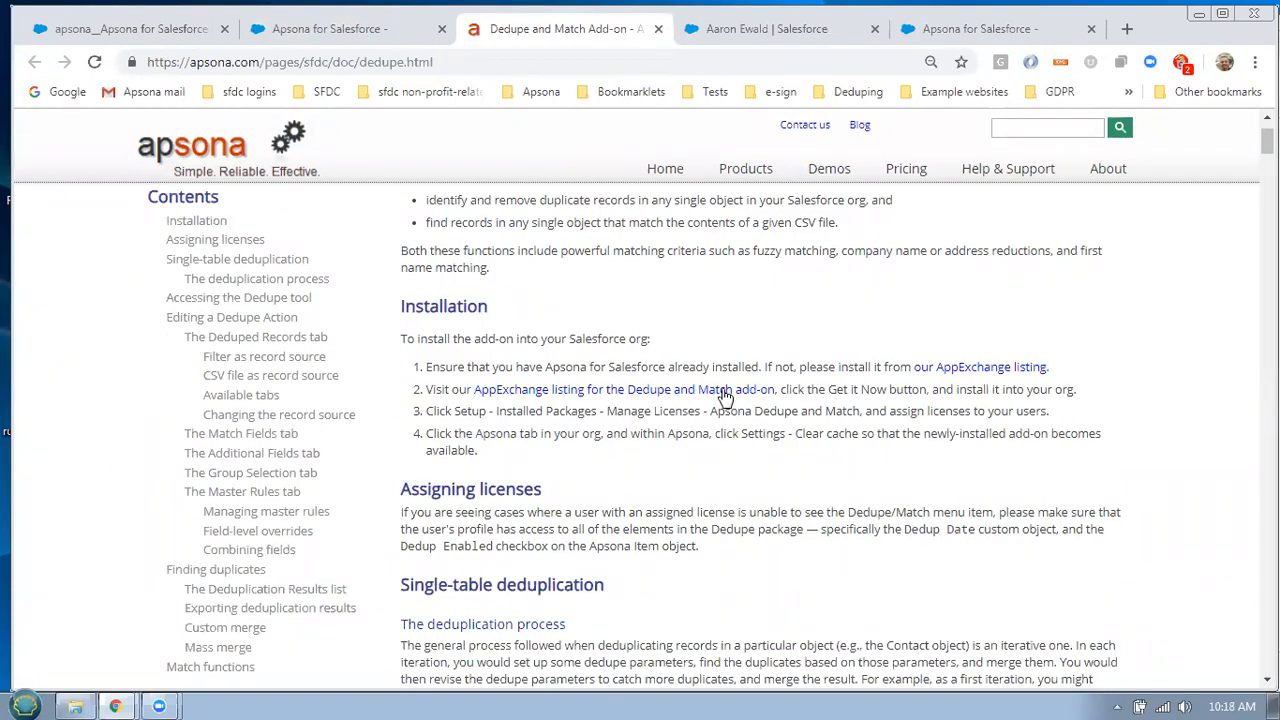
scroll(530, 475, down, 1)
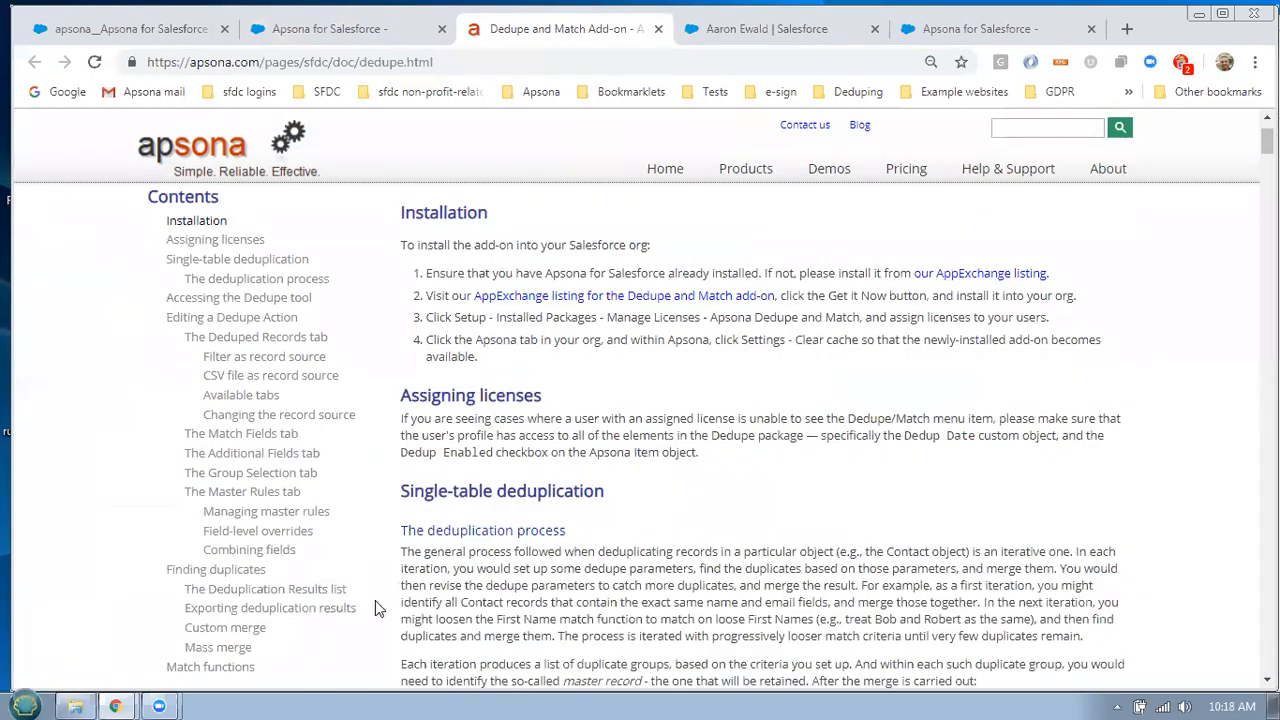
click(252, 668)
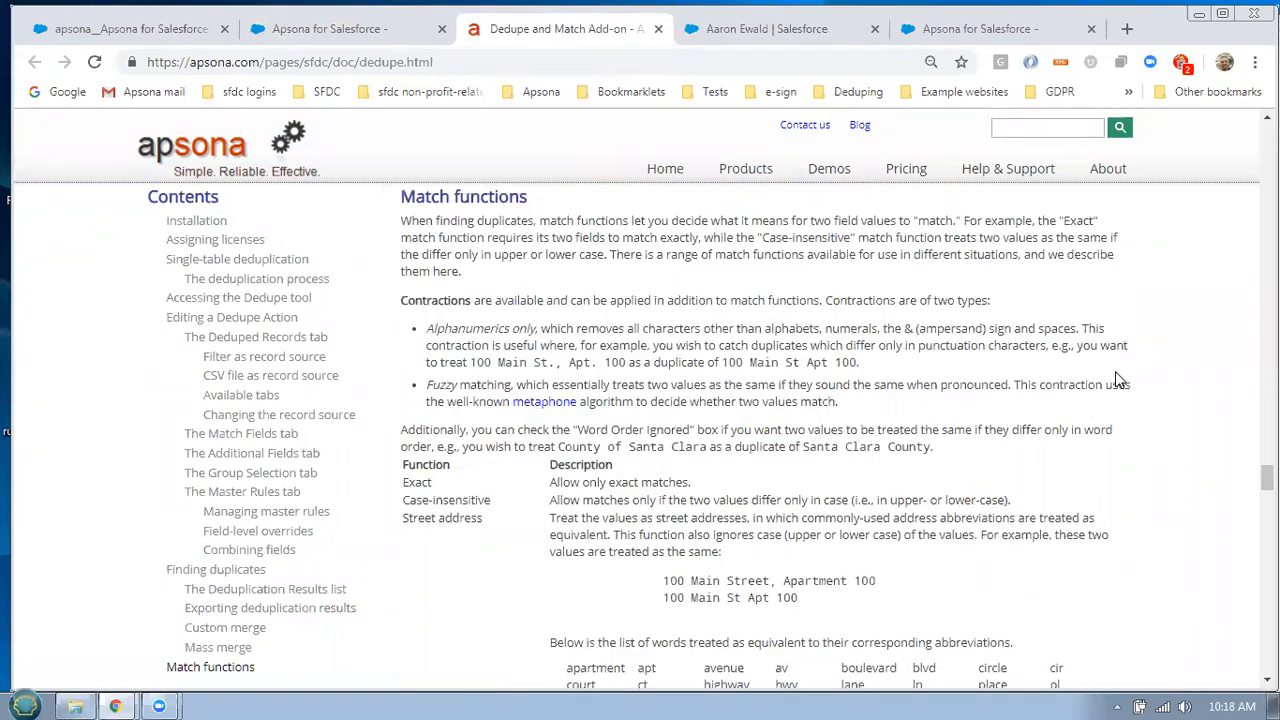
scroll(1117, 379, down, 1)
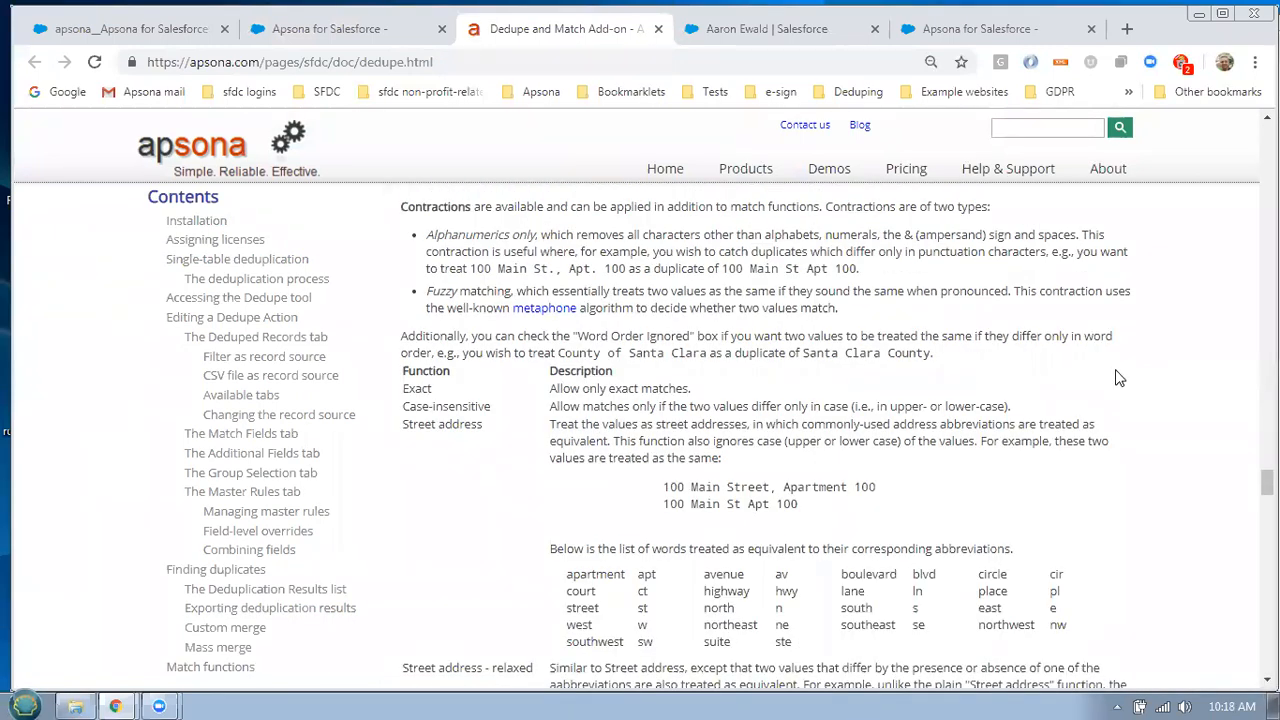
scroll(1117, 378, down, 3)
scroll(1111, 376, down, 1)
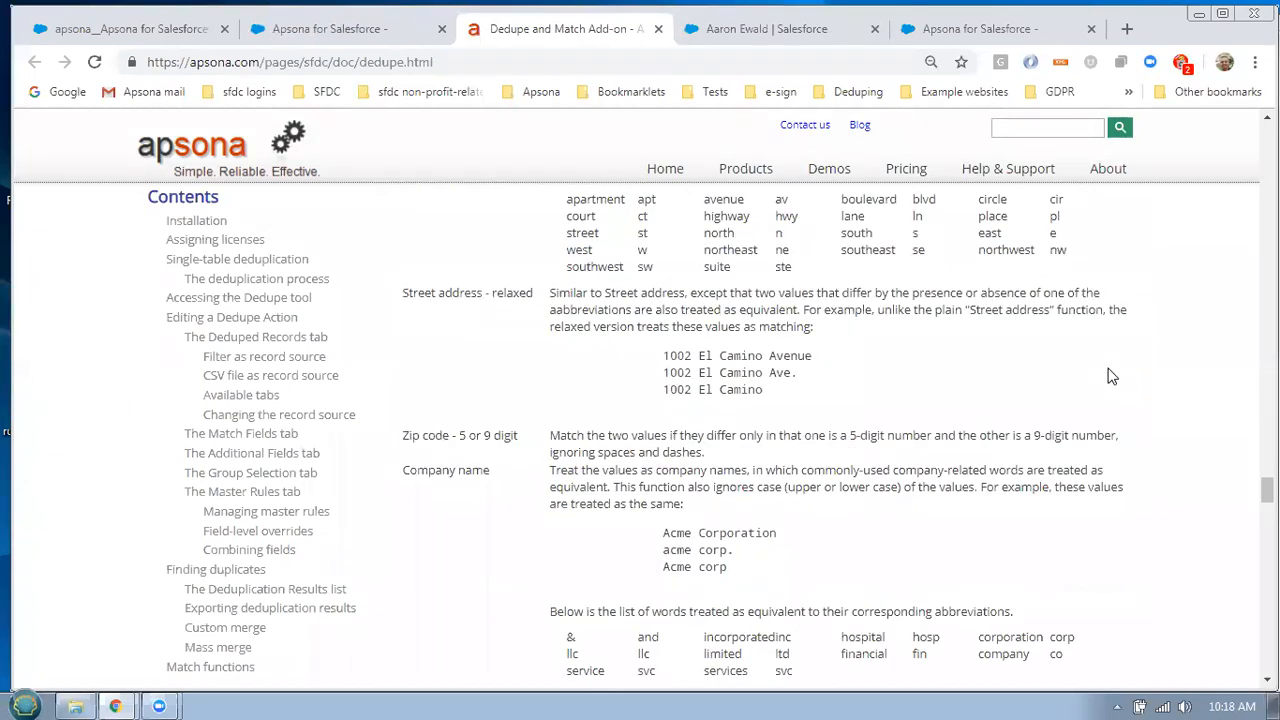
scroll(1108, 376, down, 2)
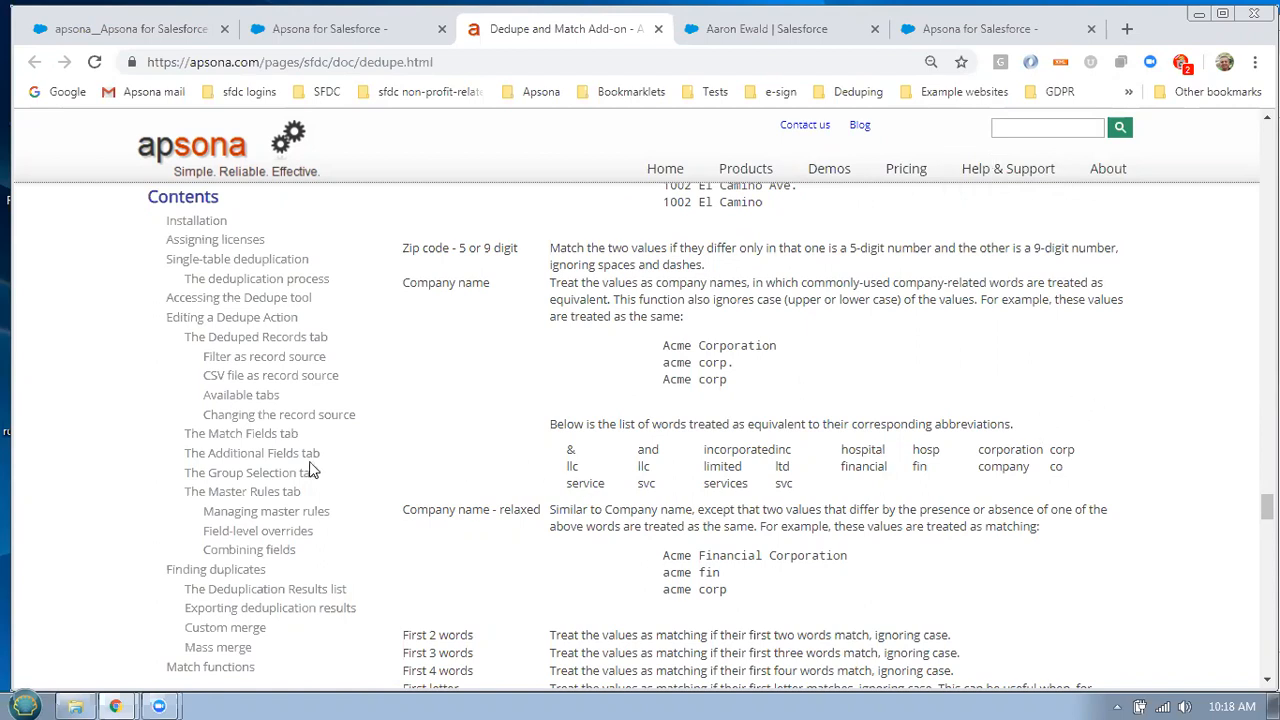
click(138, 30)
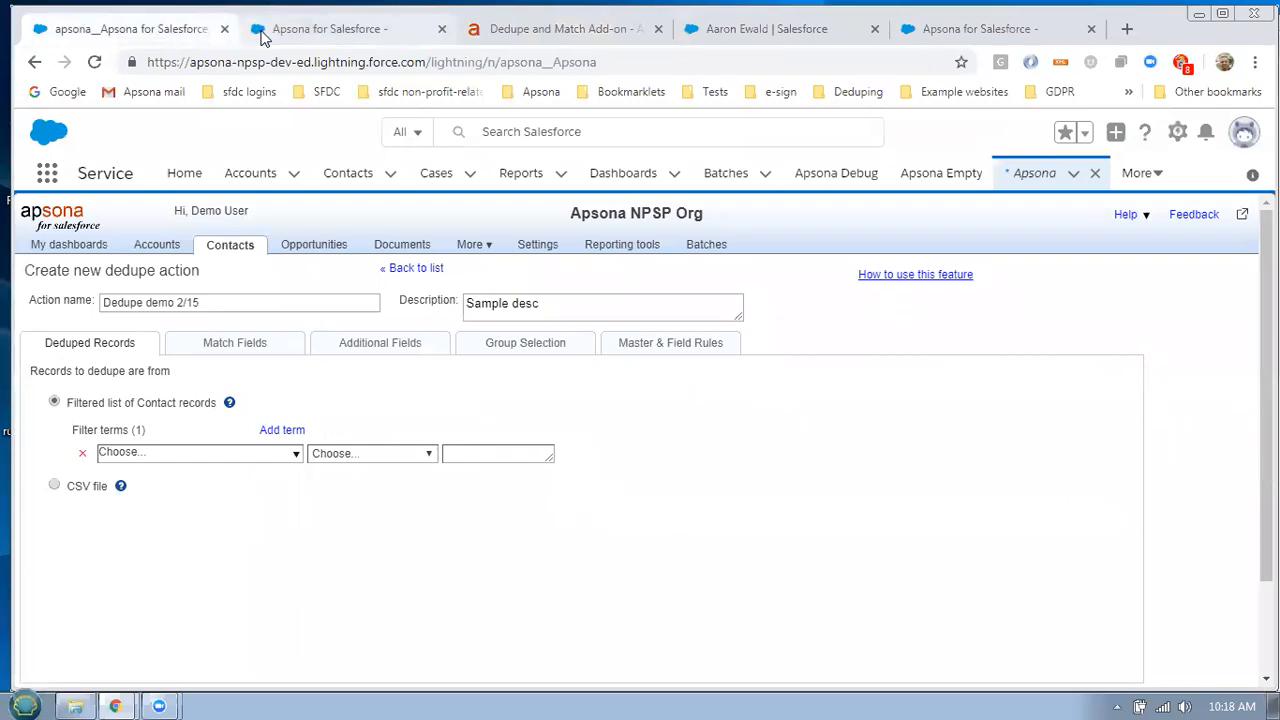
click(290, 30)
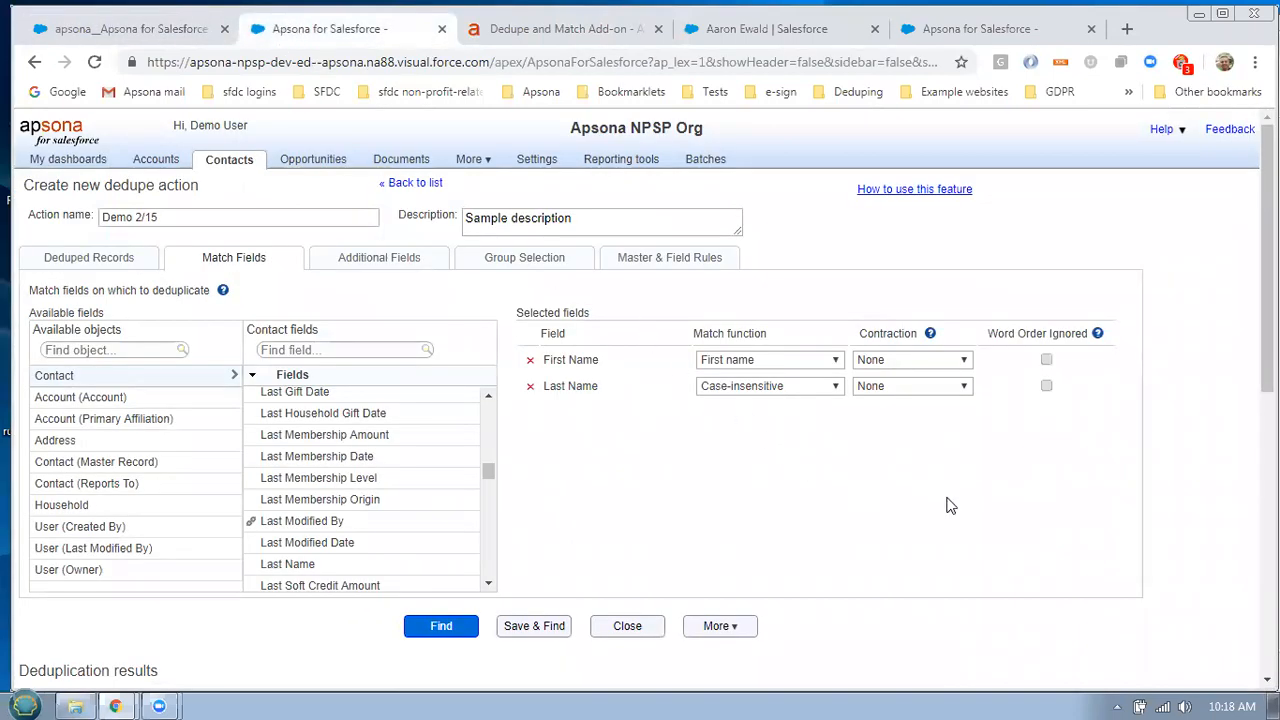
Try to start a custom merge on the two-record group containing records created 09/02/2018 06:29 pm and 03/05/2016 07:47 am and modified 09/02/2018
scroll(1140, 470, down, 4)
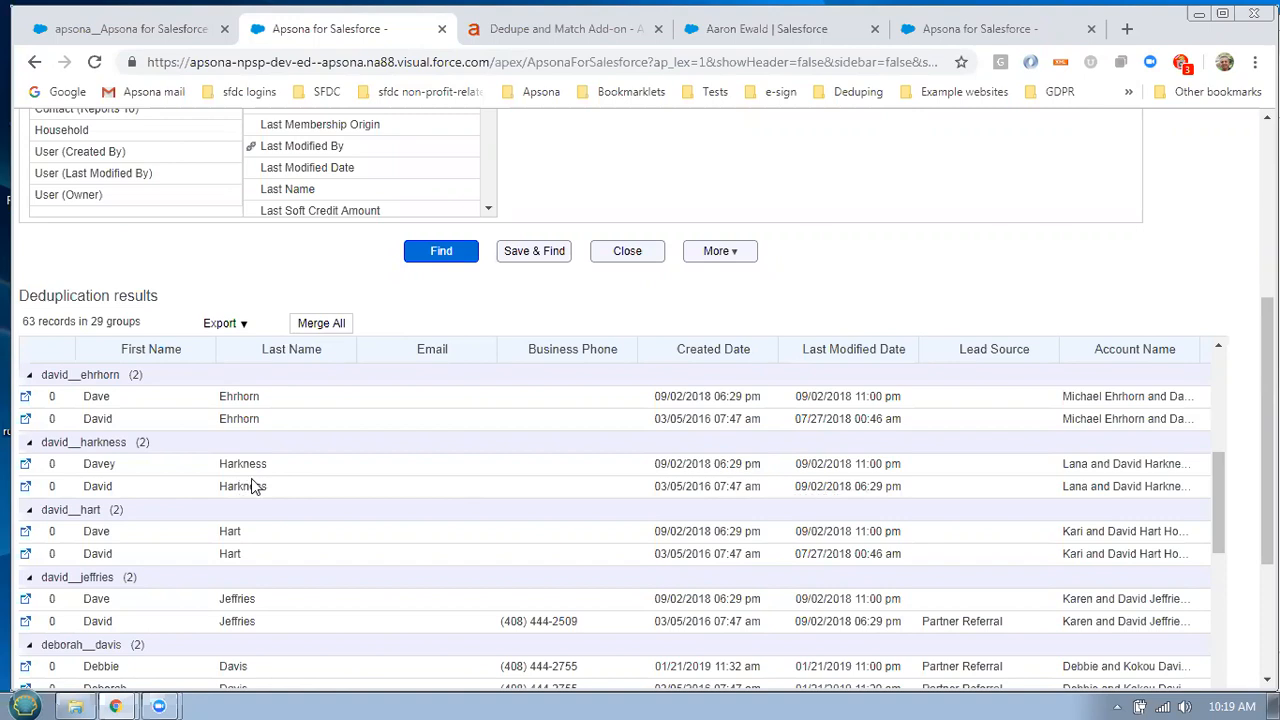
mouse_move(289, 449)
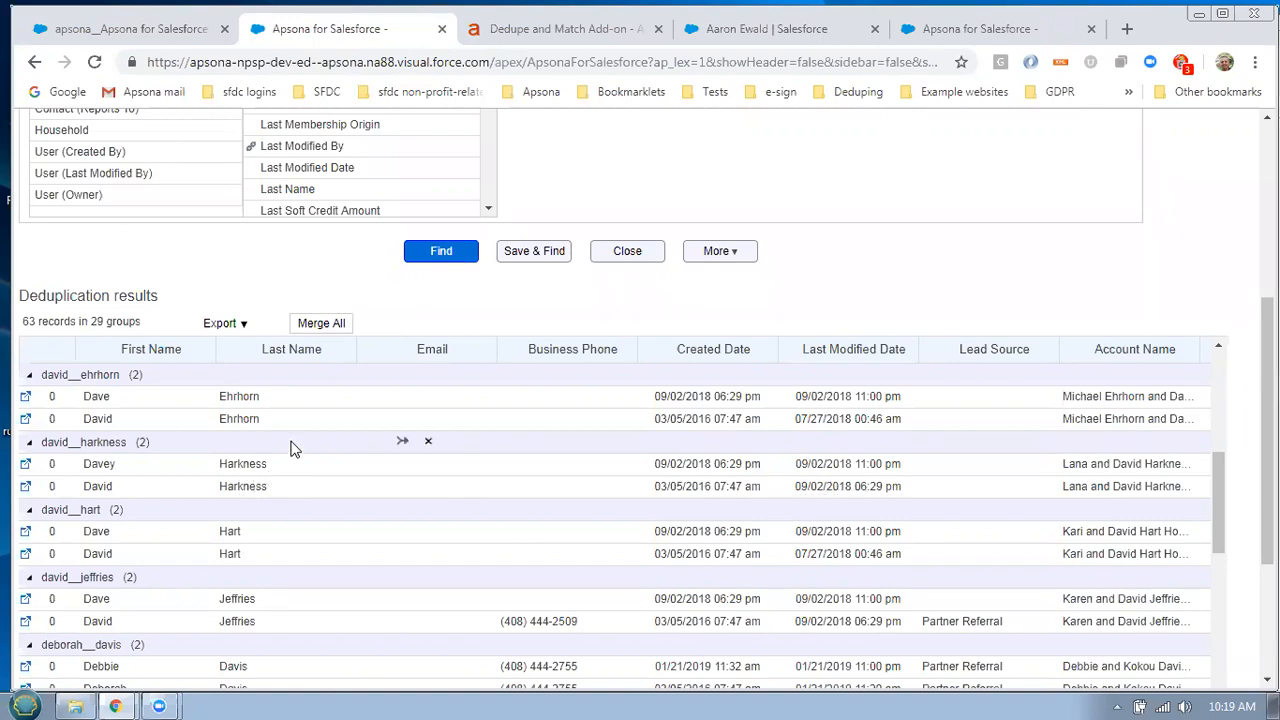
click(403, 445)
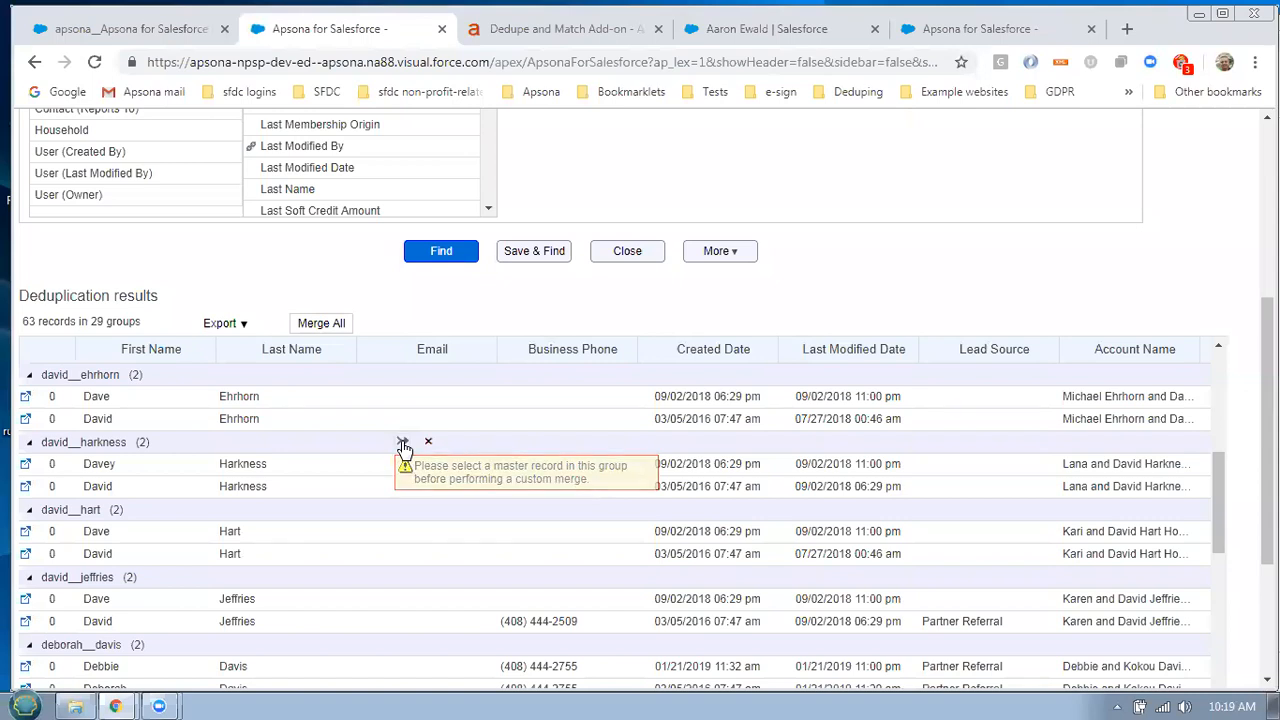
Try both records as master in that two-record group, leaving the one created 03/05/2016 07:47 am as the master
click(283, 489)
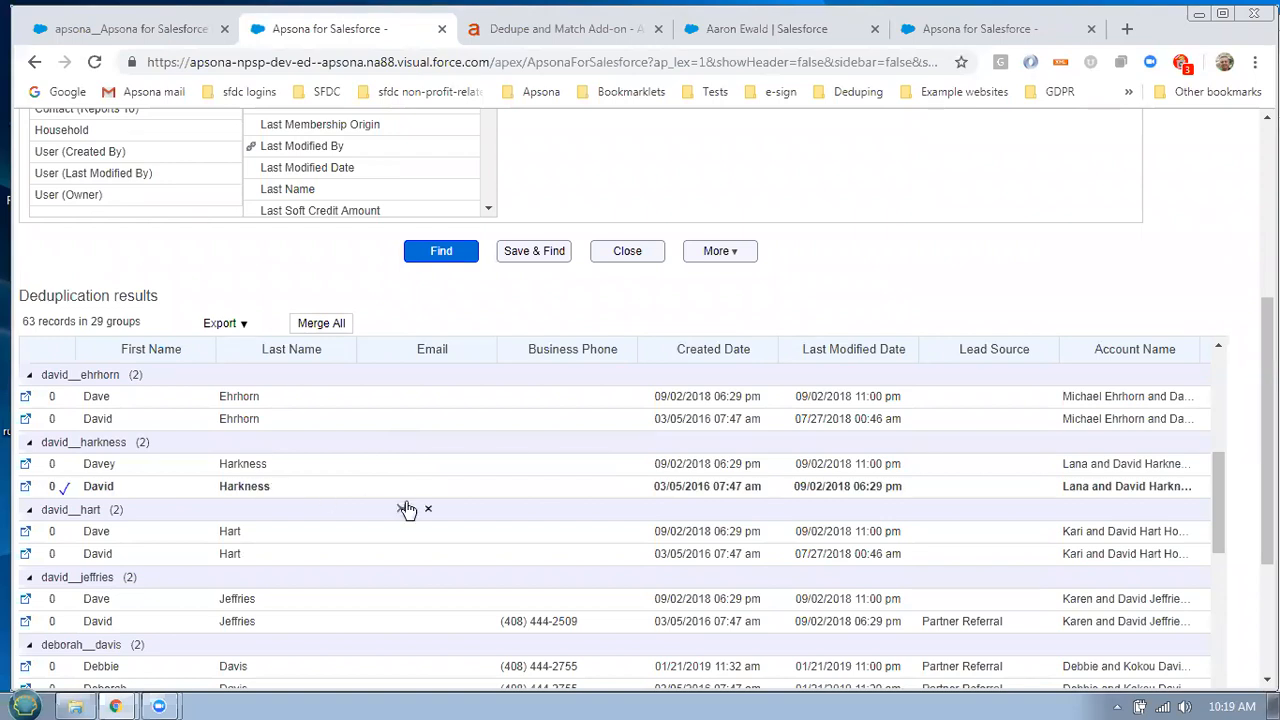
click(288, 468)
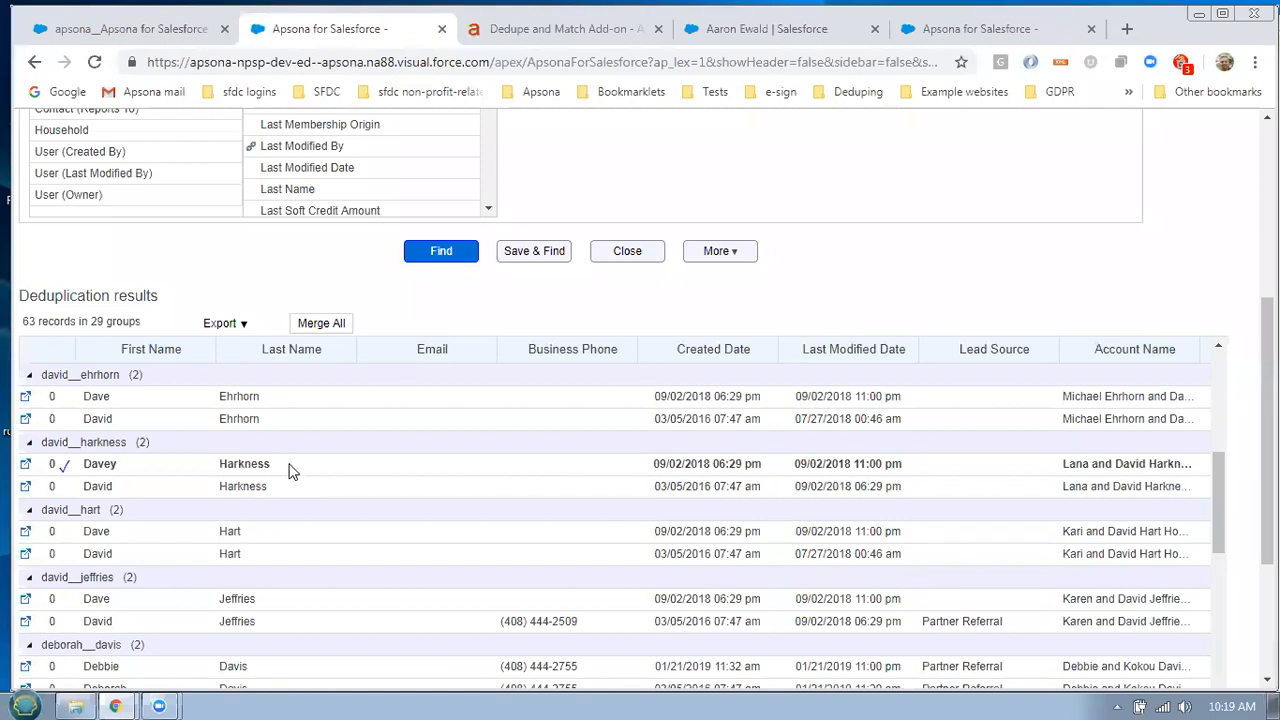
click(291, 470)
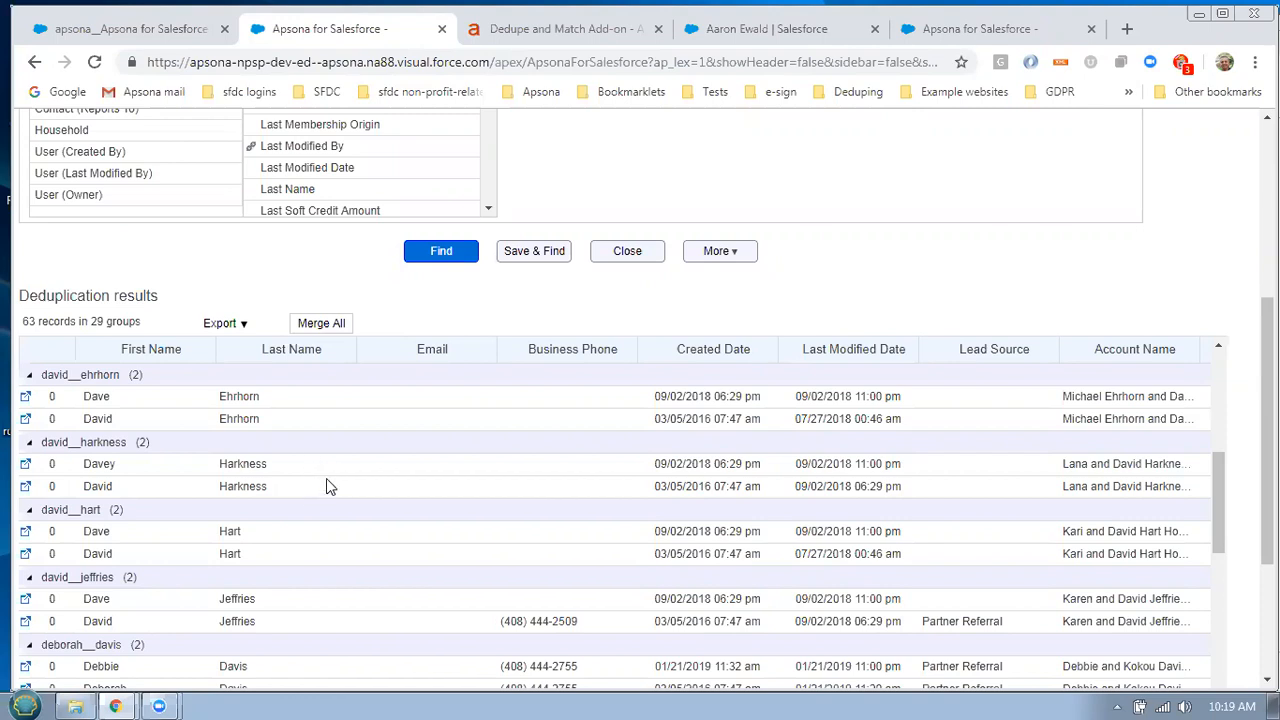
click(268, 488)
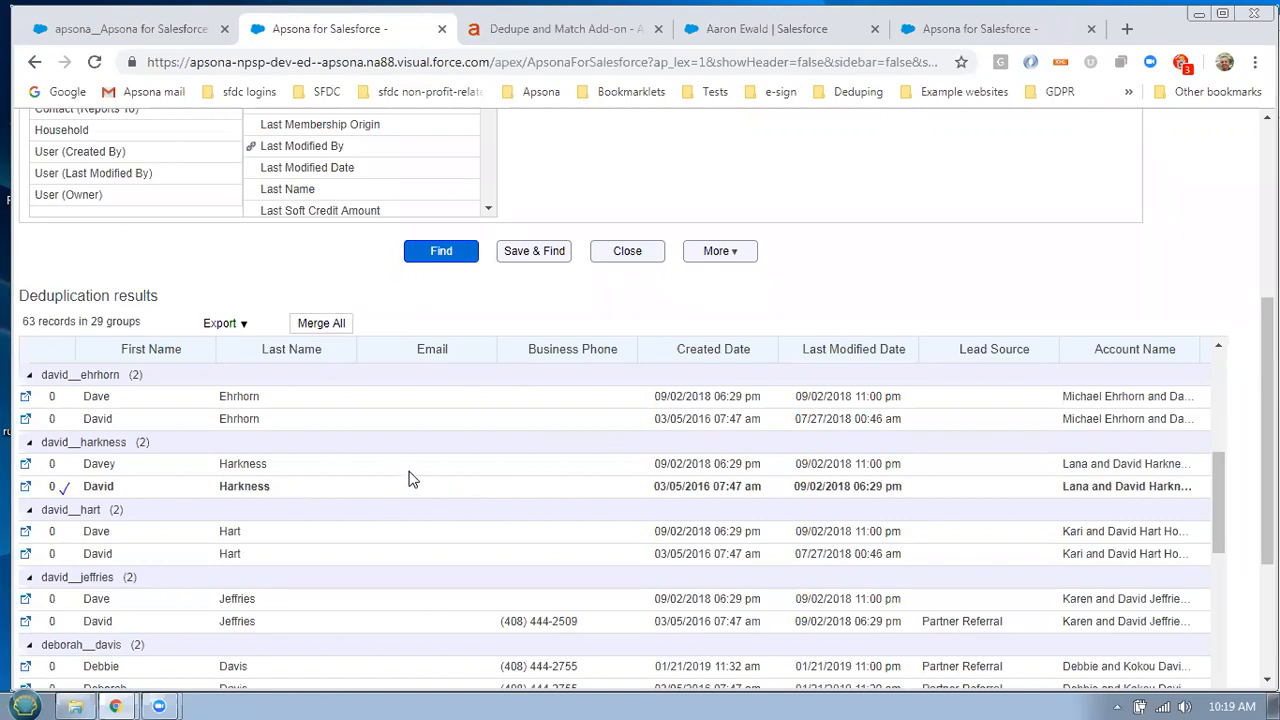
In the final five-record group of the deduplication results, mark the record created 10/25/2018 02:19 am as master
scroll(440, 478, down, 1)
scroll(455, 475, down, 5)
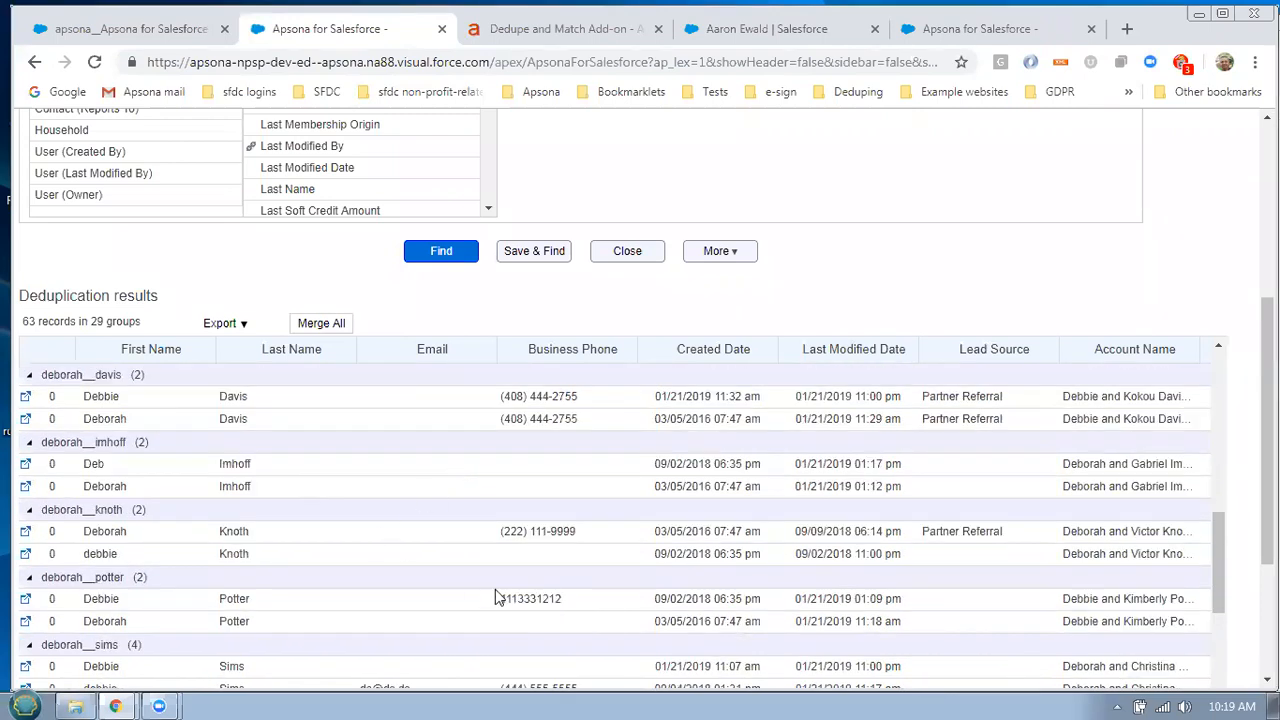
scroll(490, 545, down, 1)
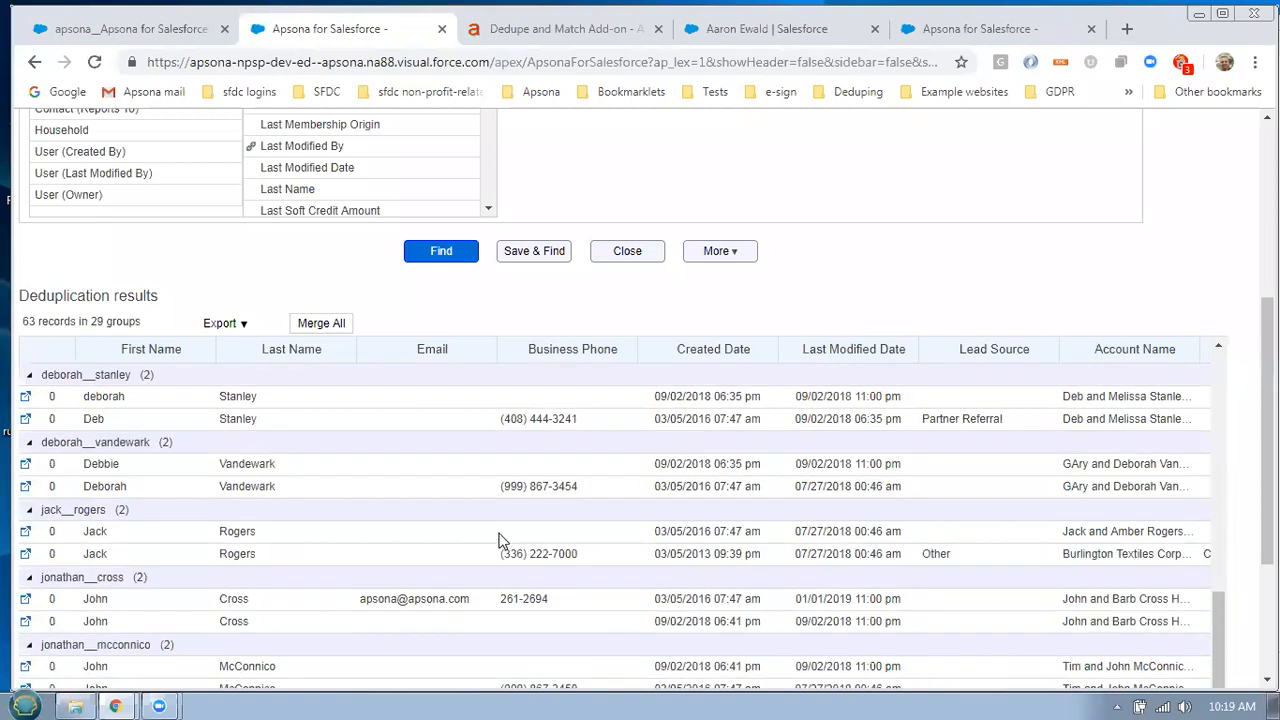
scroll(500, 540, down, 1)
scroll(505, 540, down, 2)
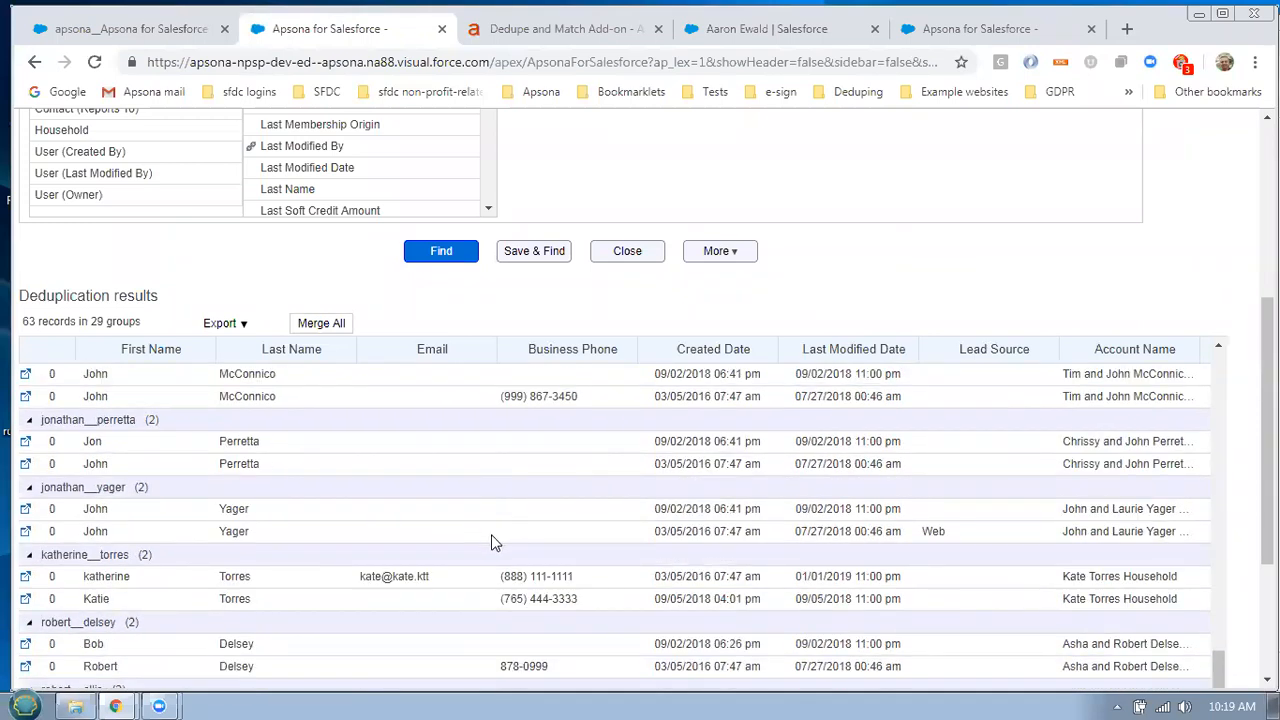
scroll(491, 543, down, 1)
scroll(563, 503, down, 1)
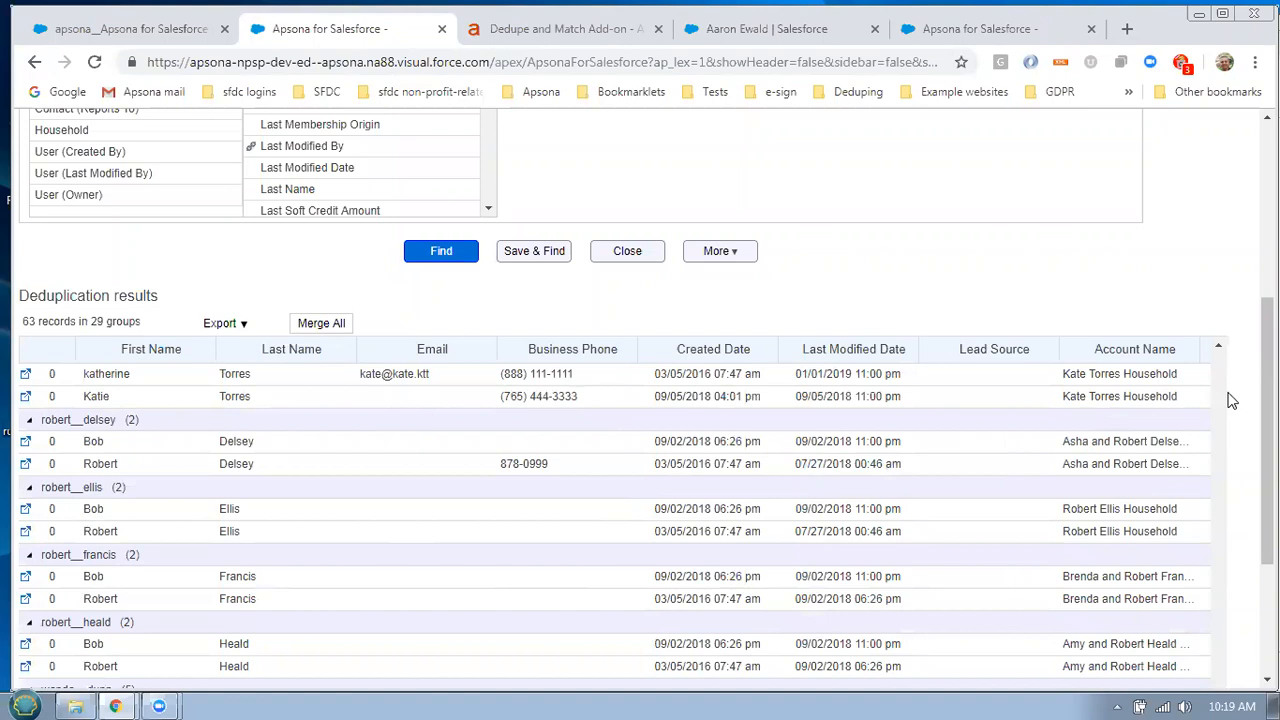
scroll(1232, 400, down, 2)
click(230, 567)
click(231, 545)
click(246, 594)
click(246, 594)
click(210, 567)
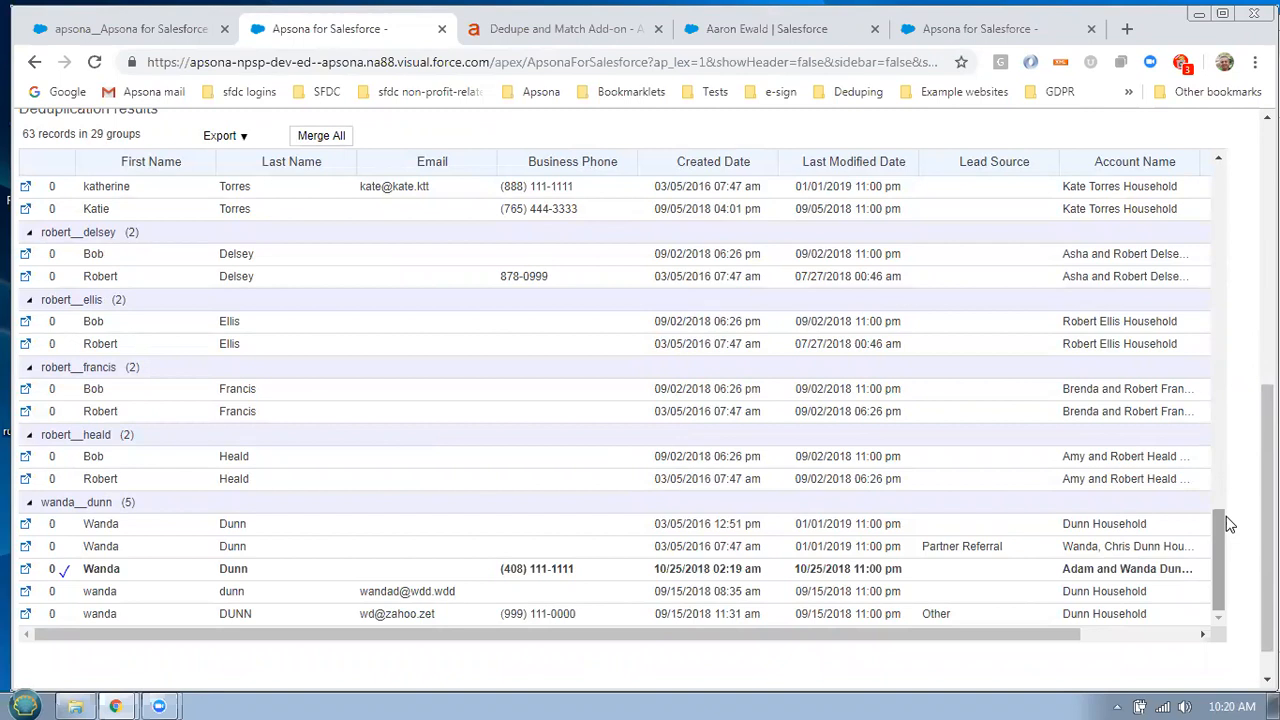
Open the custom merge for the two-record group with a chosen master and compare all Master and Record 1 field values
drag(1218, 519, 1194, 277)
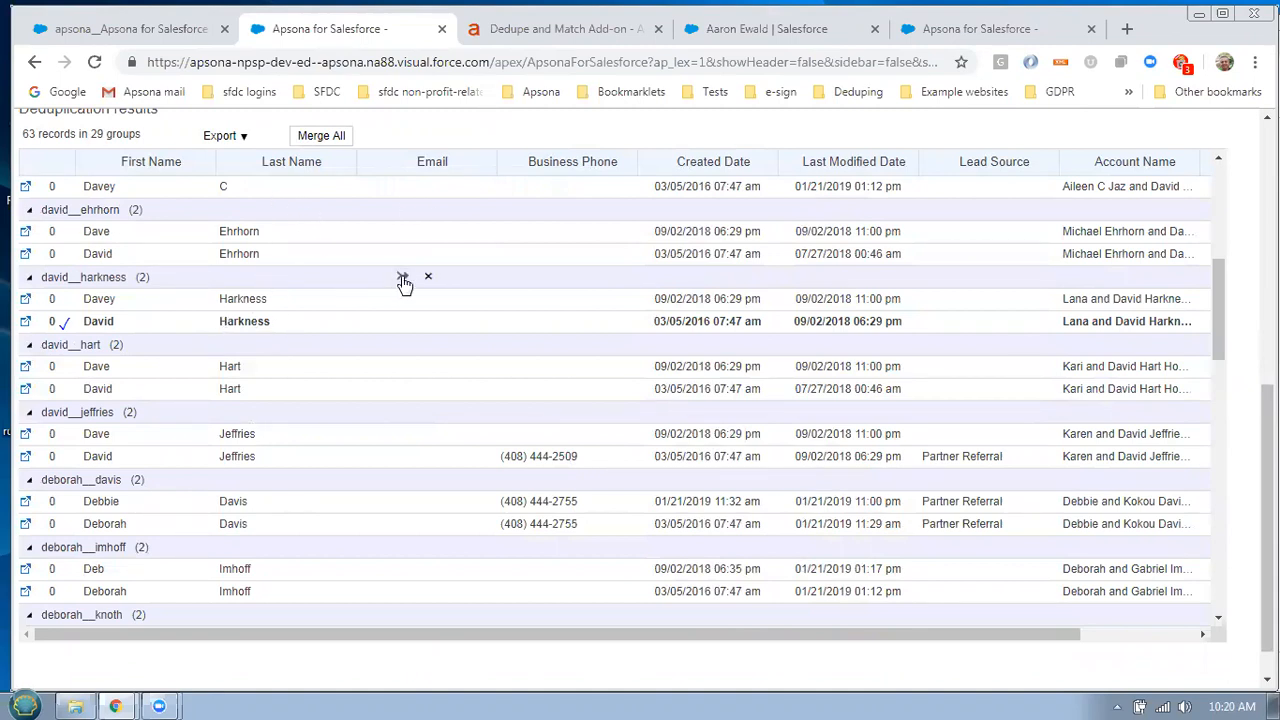
click(403, 278)
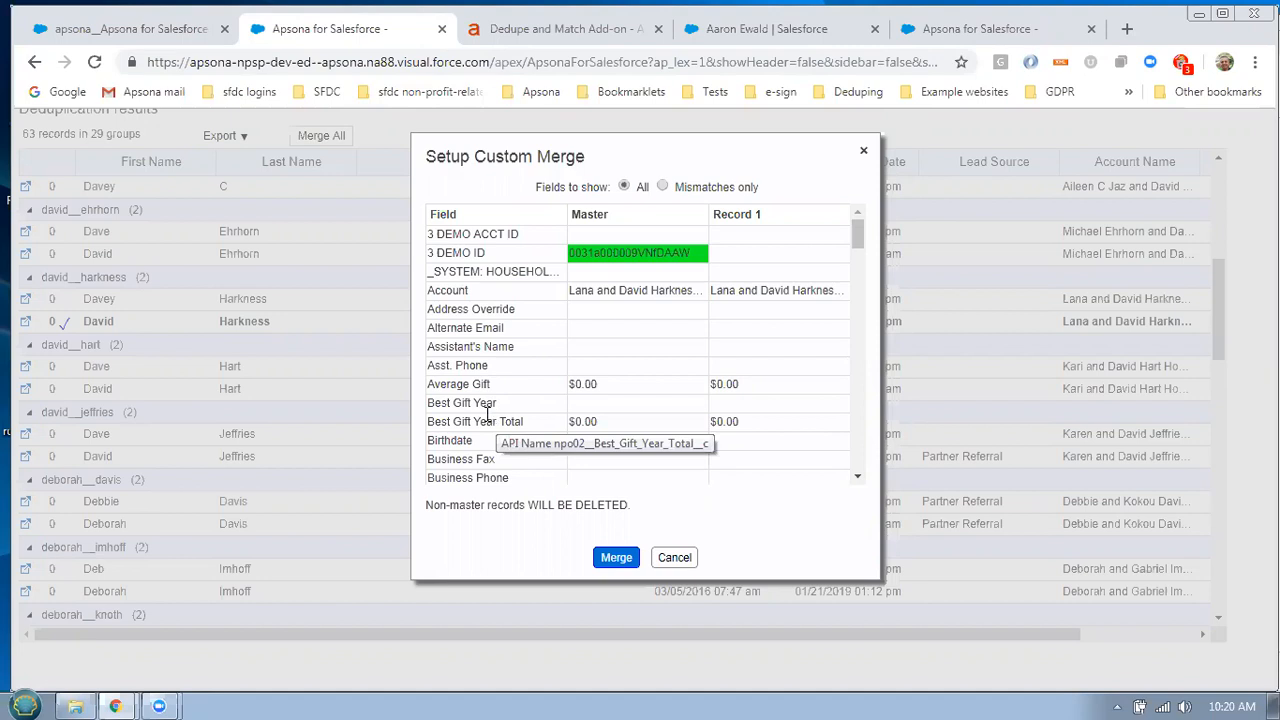
scroll(600, 377, down, 1)
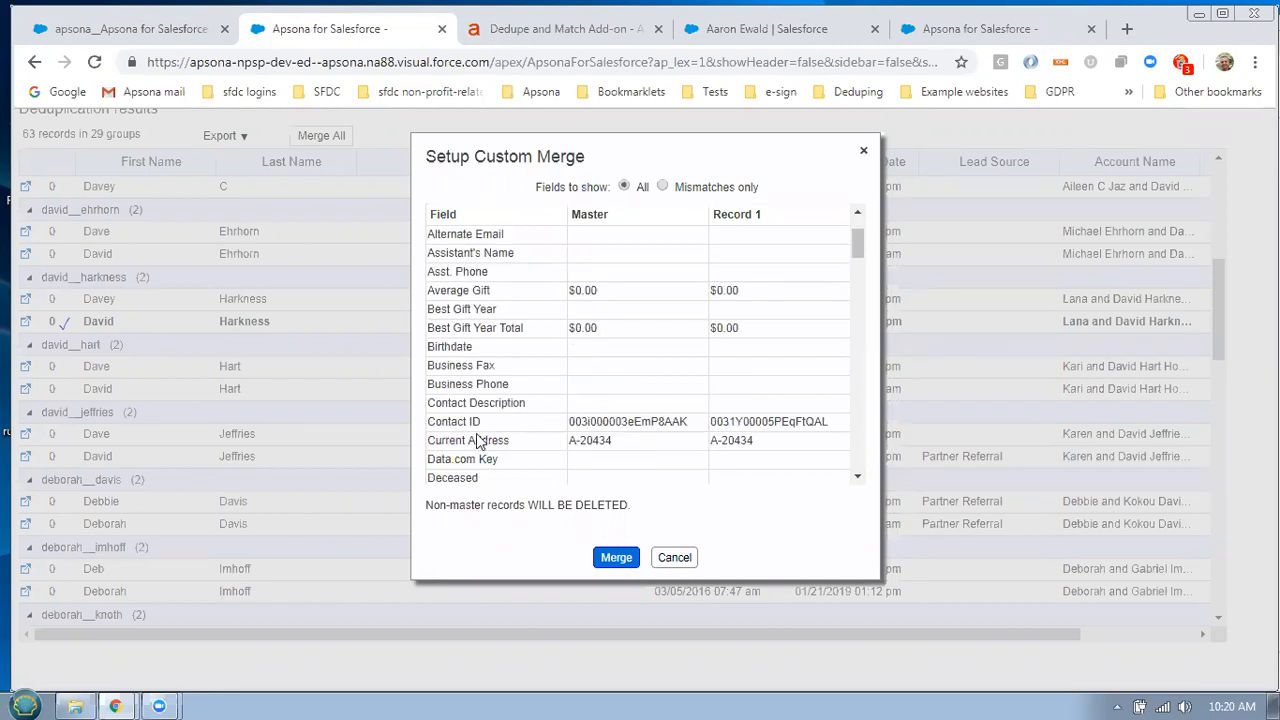
mouse_move(478, 437)
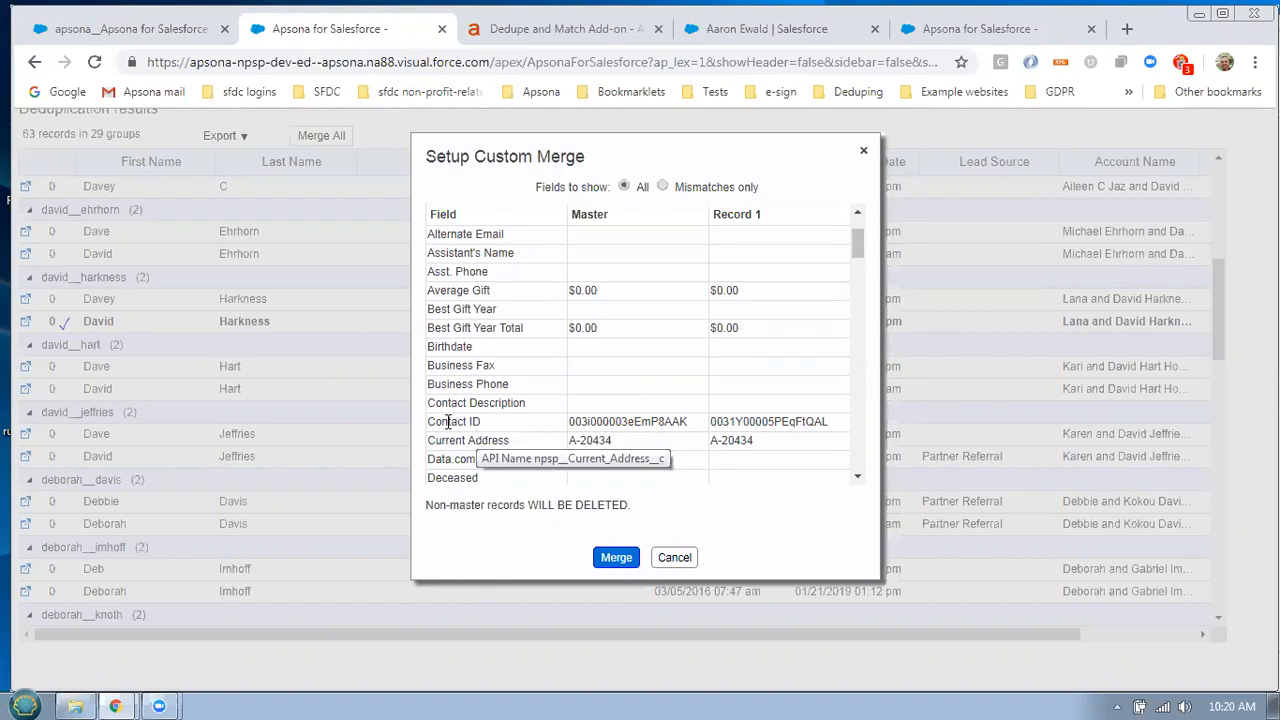
mouse_move(447, 421)
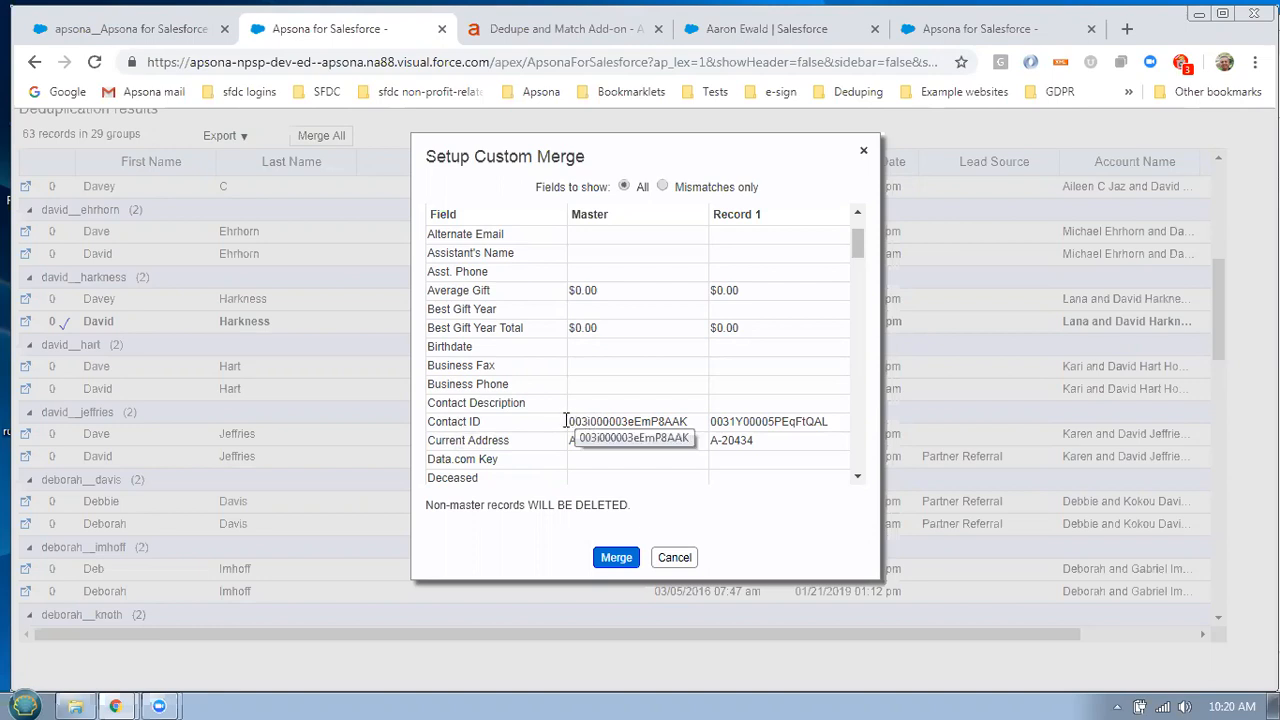
scroll(488, 328, down, 2)
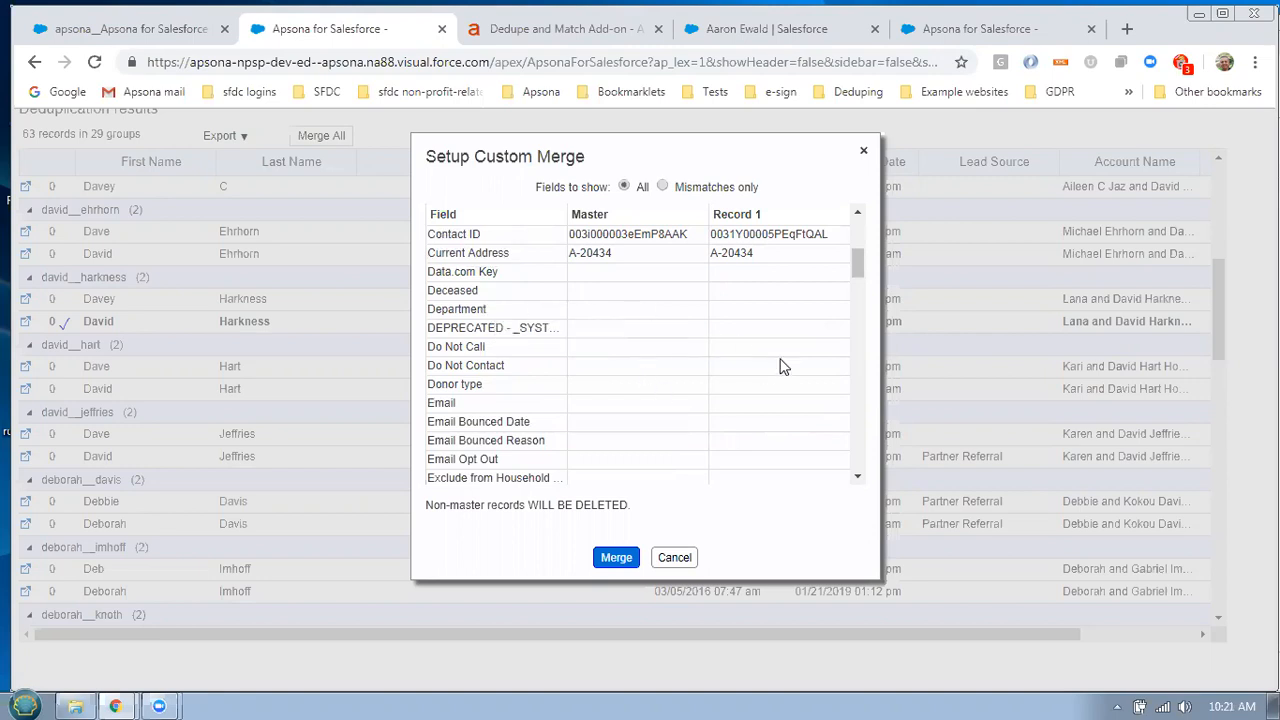
scroll(780, 362, up, 5)
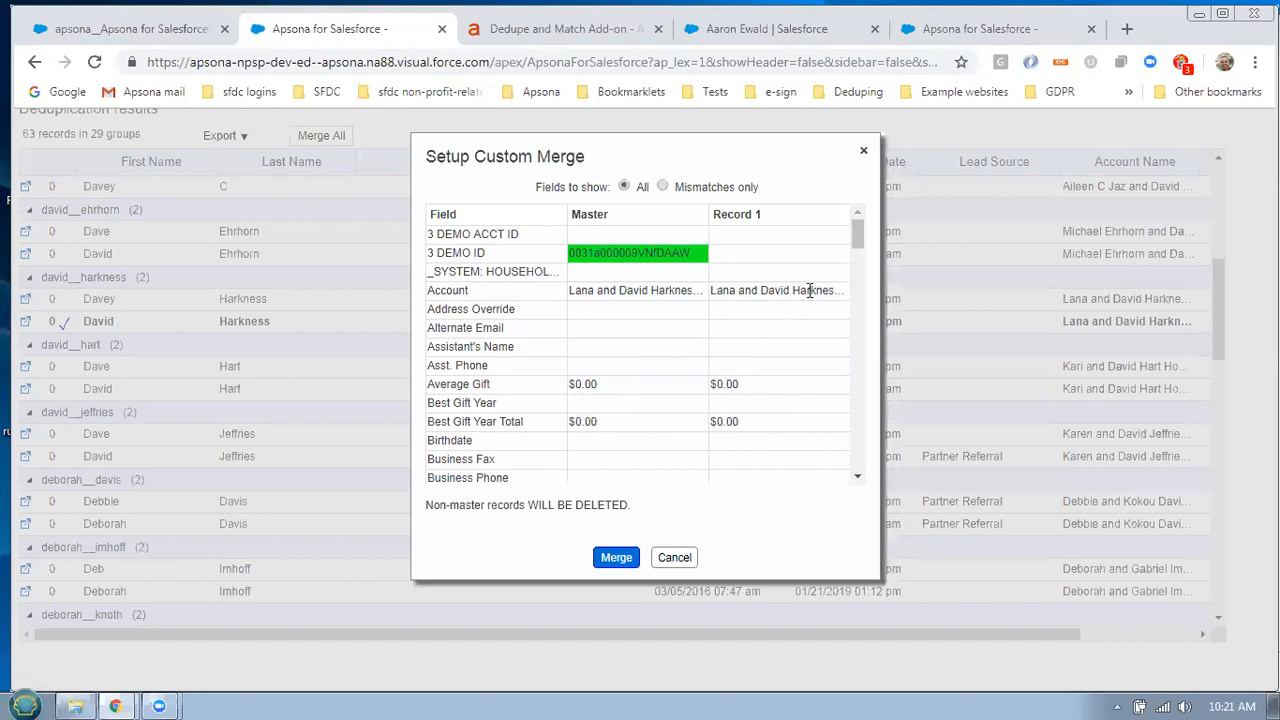
scroll(858, 240, down, 1)
scroll(858, 308, down, 6)
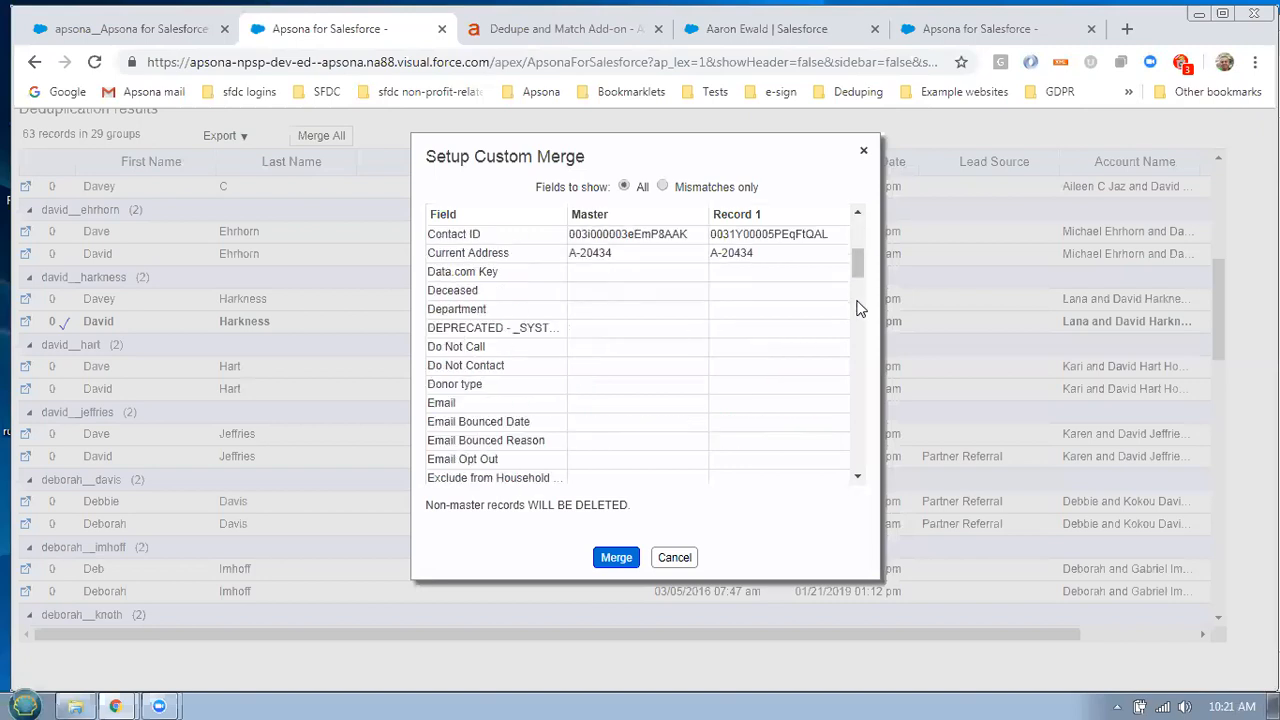
scroll(857, 308, down, 6)
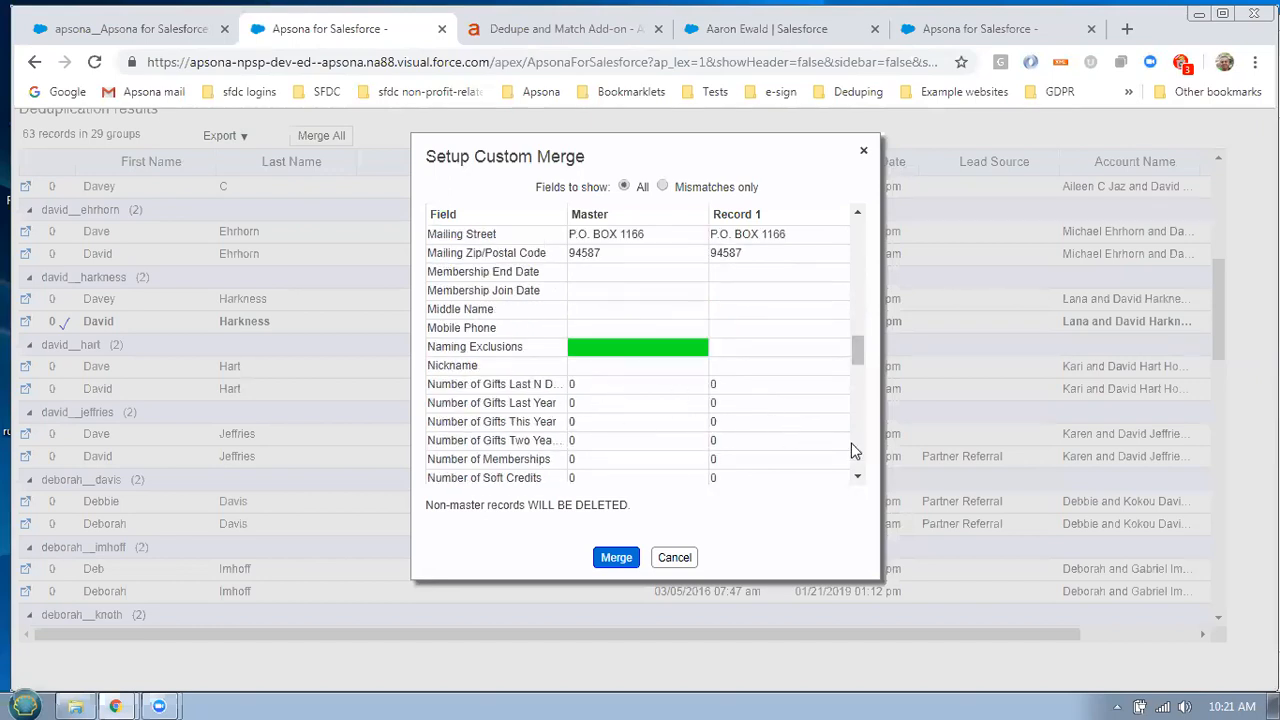
drag(853, 362, 871, 206)
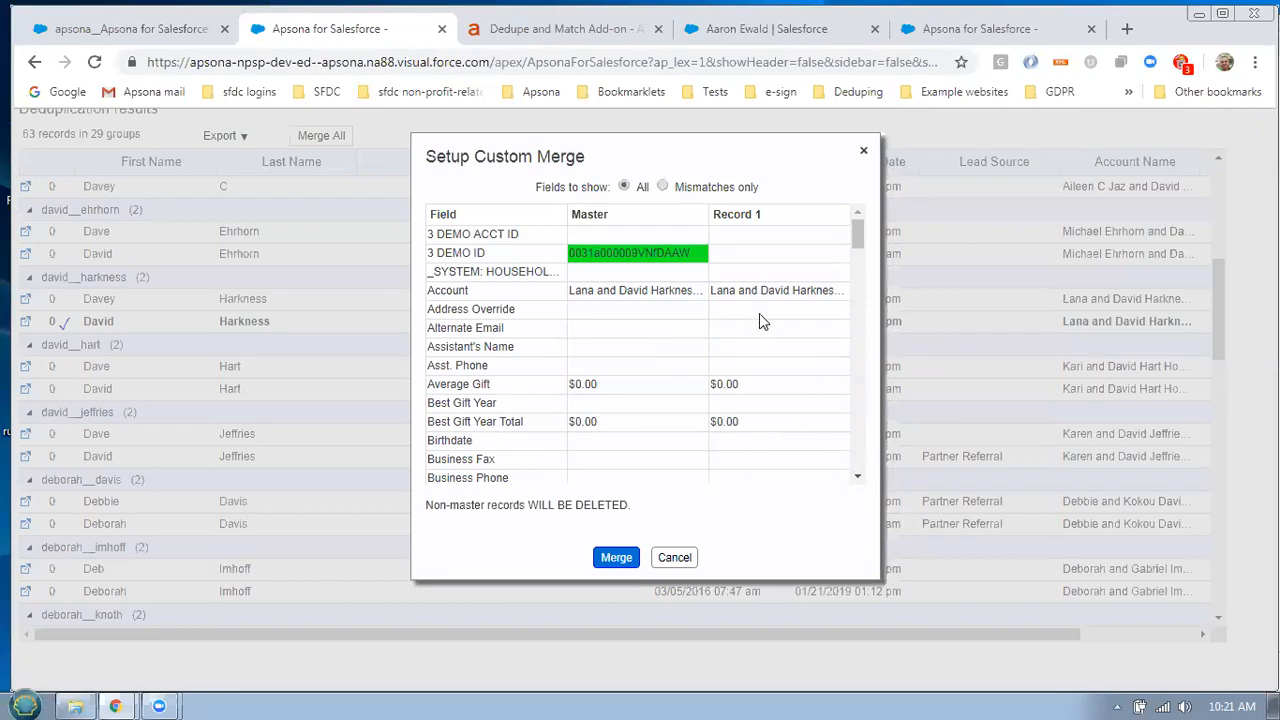
Show only mismatched fields in the custom merge, try keeping Record 1's First Name value, and cancel the merge
click(705, 190)
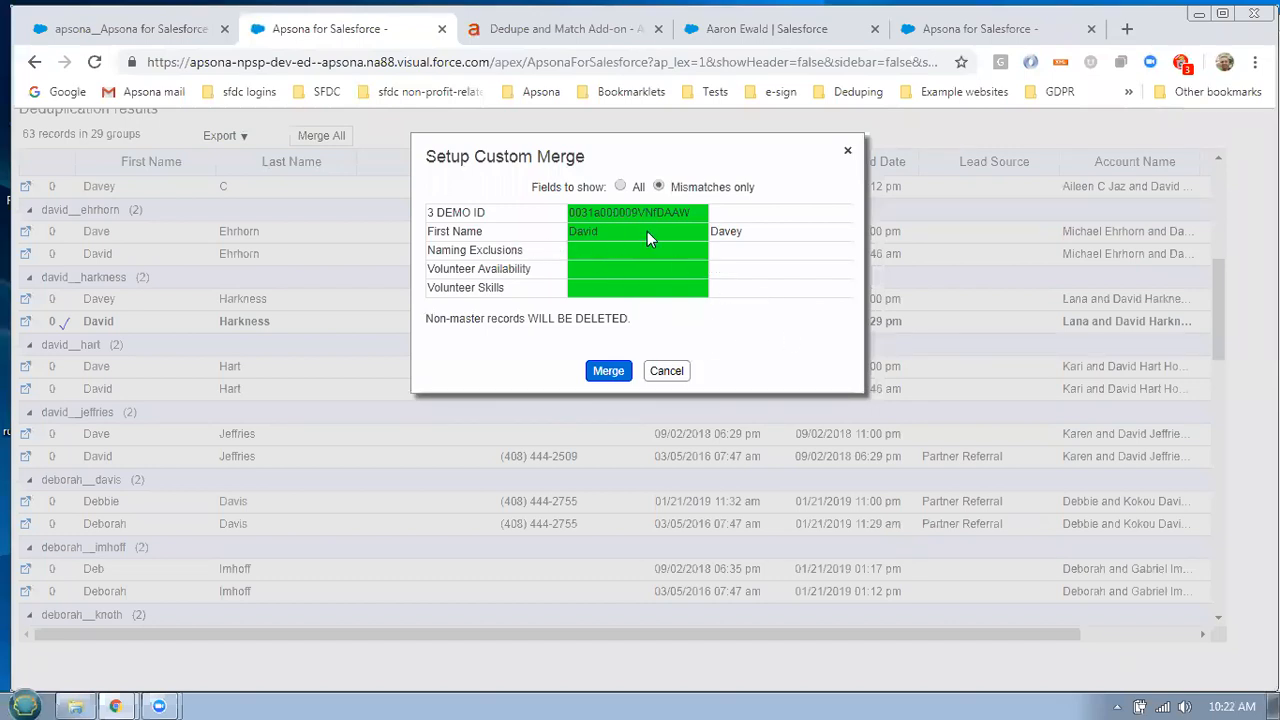
click(752, 238)
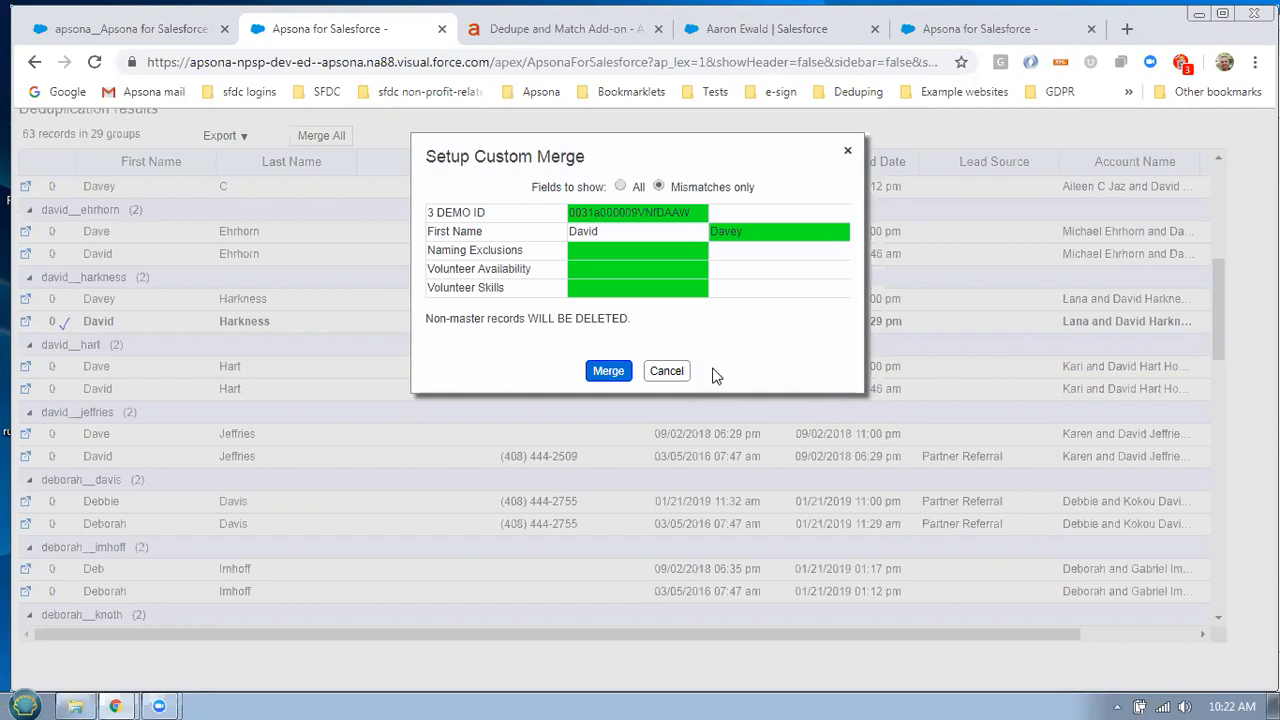
click(676, 371)
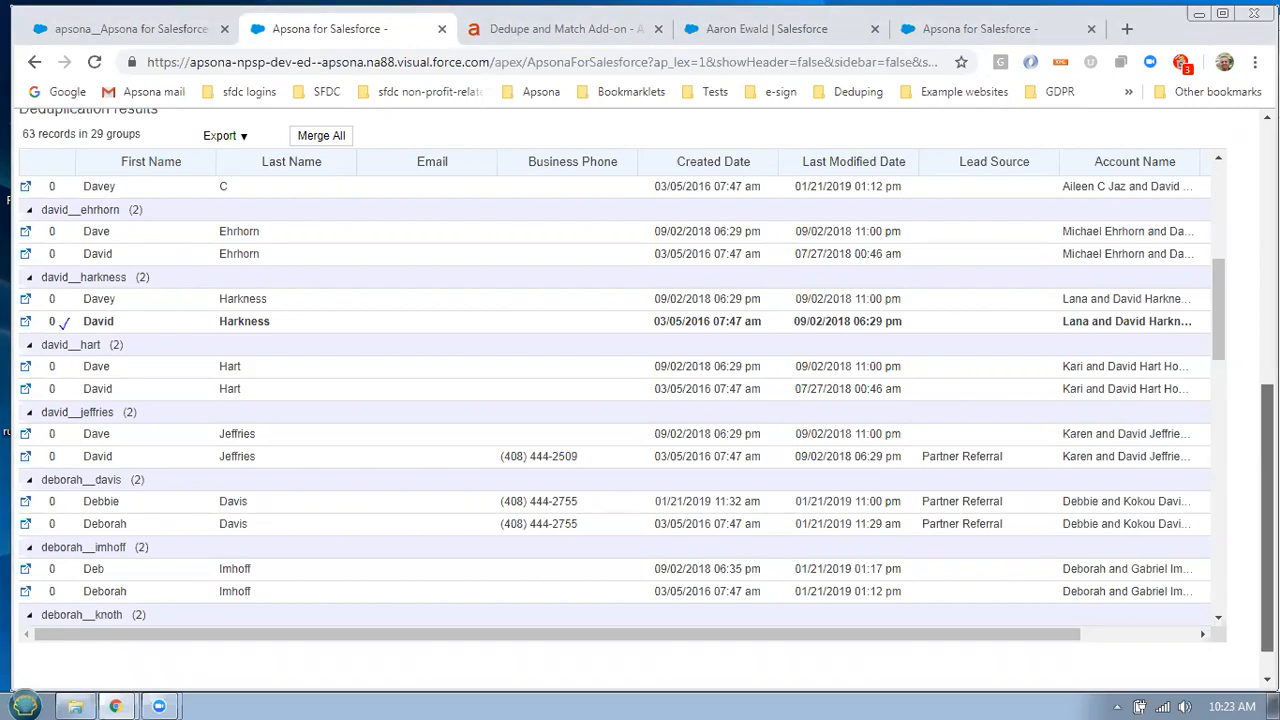
scroll(1267, 520, up, 3)
scroll(1267, 520, down, 3)
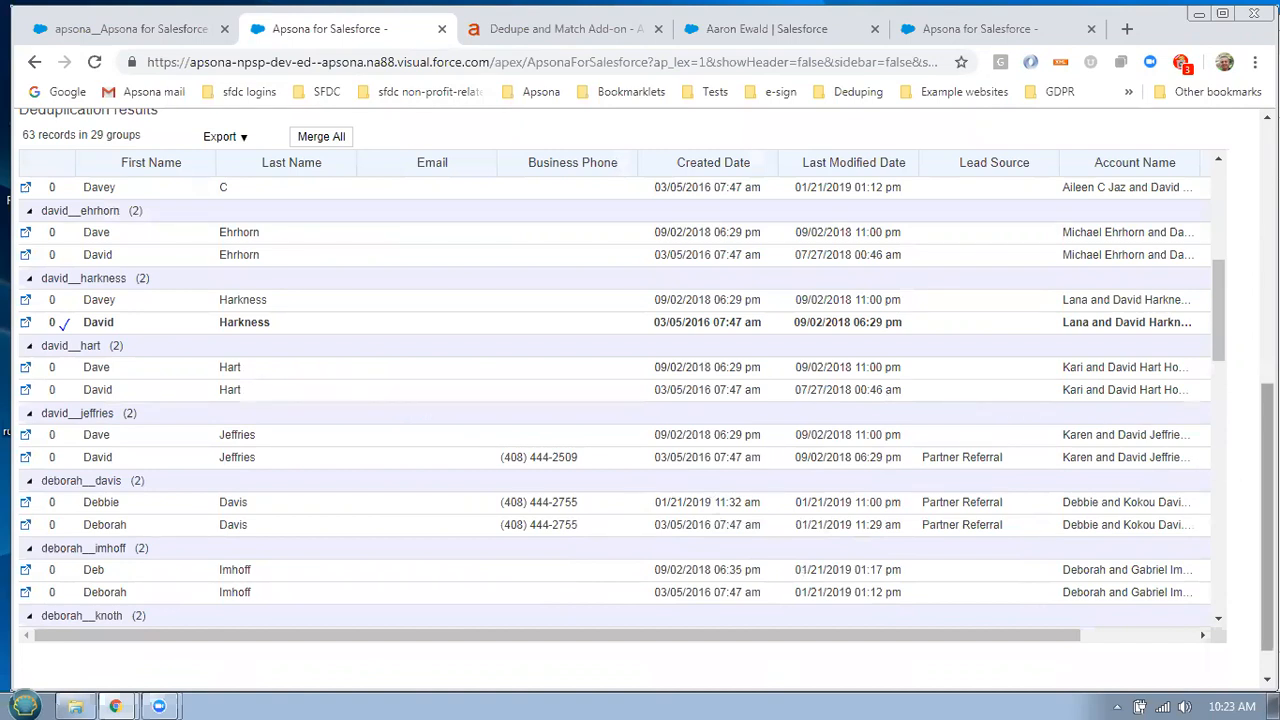
scroll(1267, 500, up, 3)
scroll(1267, 500, up, 5)
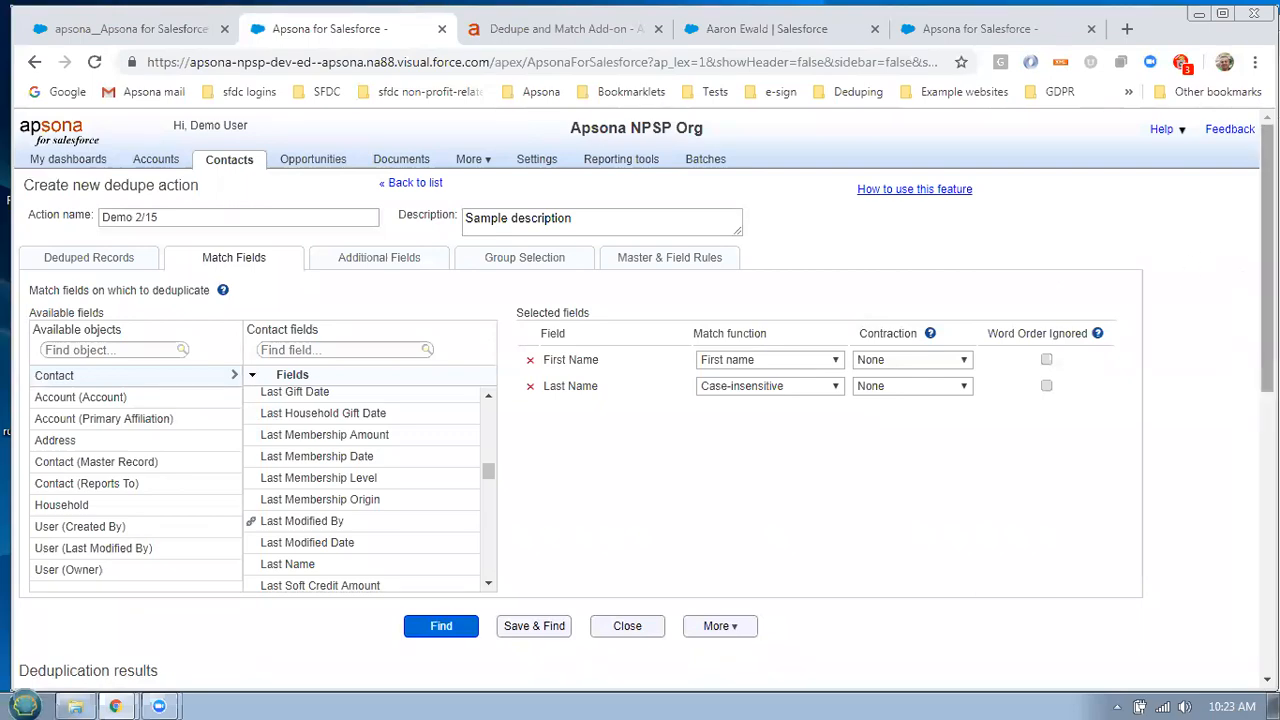
scroll(1267, 300, down, 3)
scroll(1237, 255, down, 5)
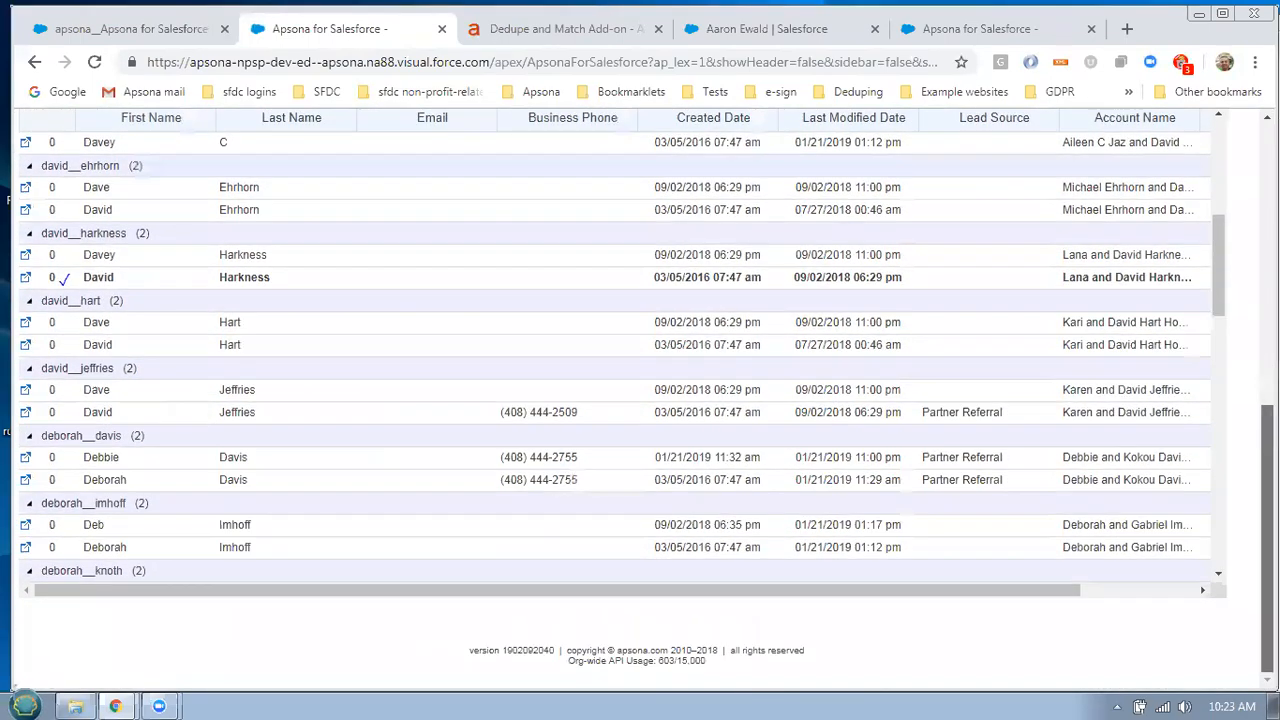
scroll(1237, 255, up, 10)
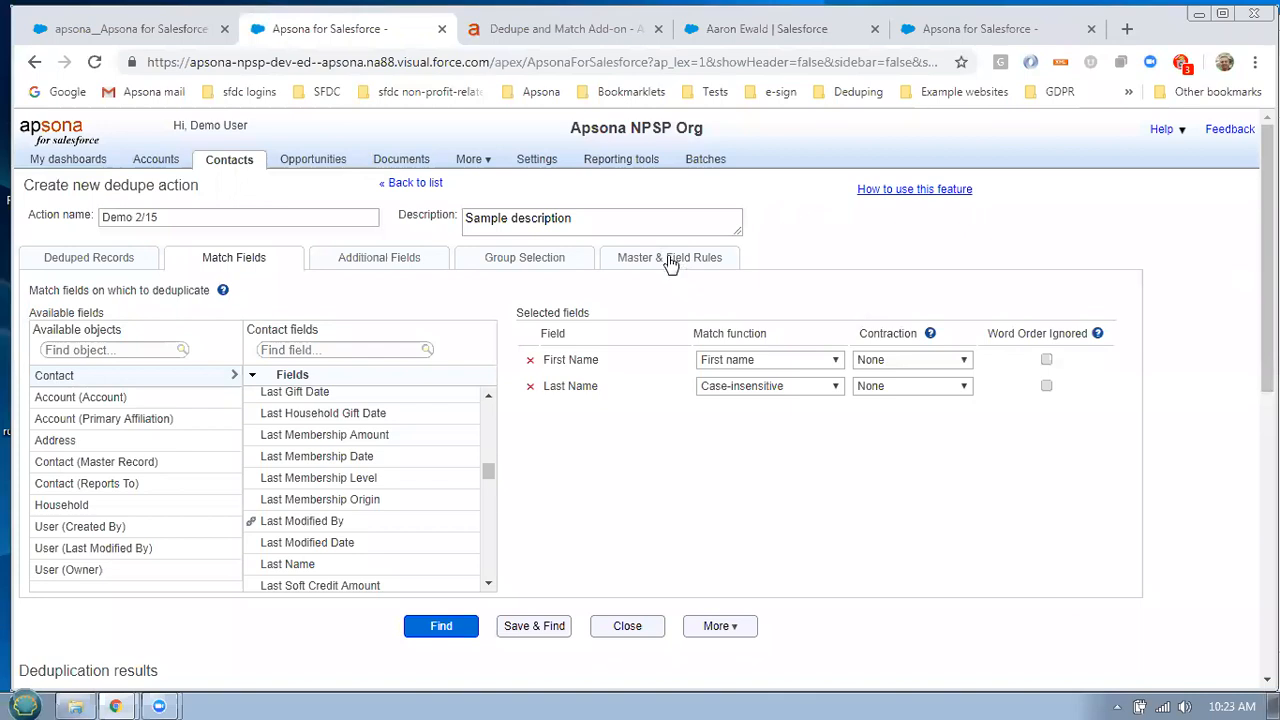
scroll(1198, 325, down, 1)
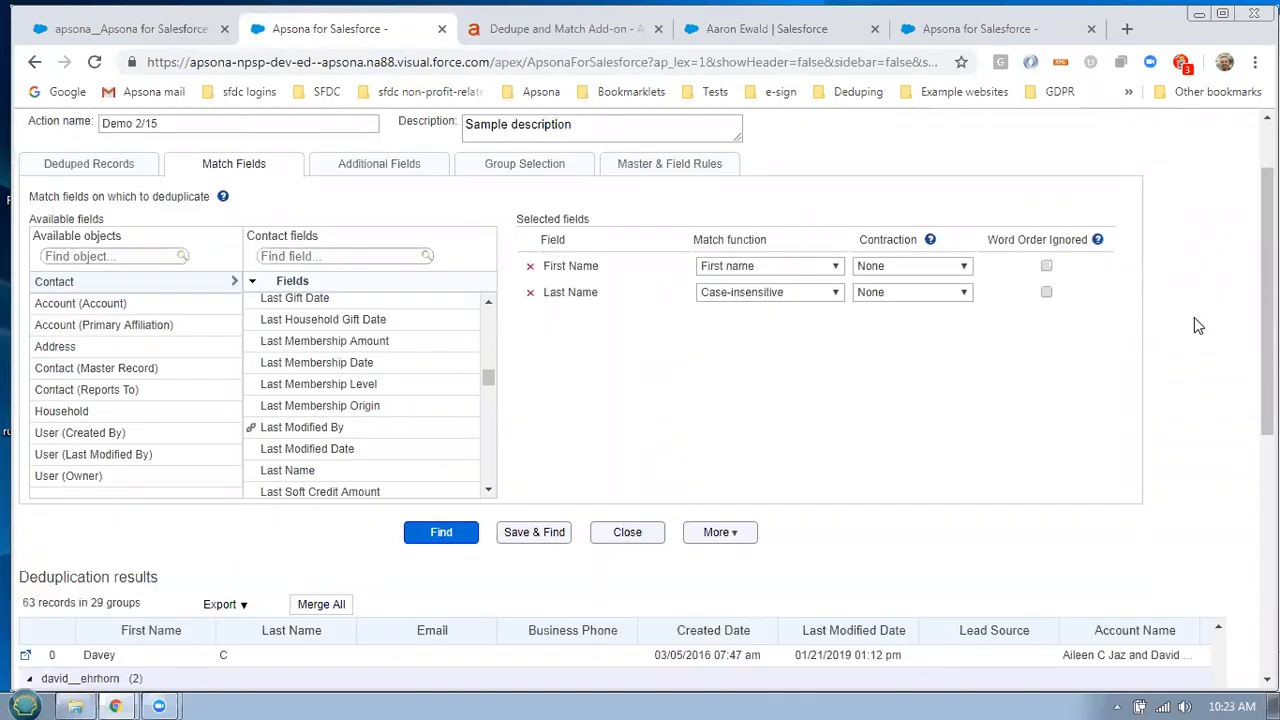
scroll(1198, 325, down, 5)
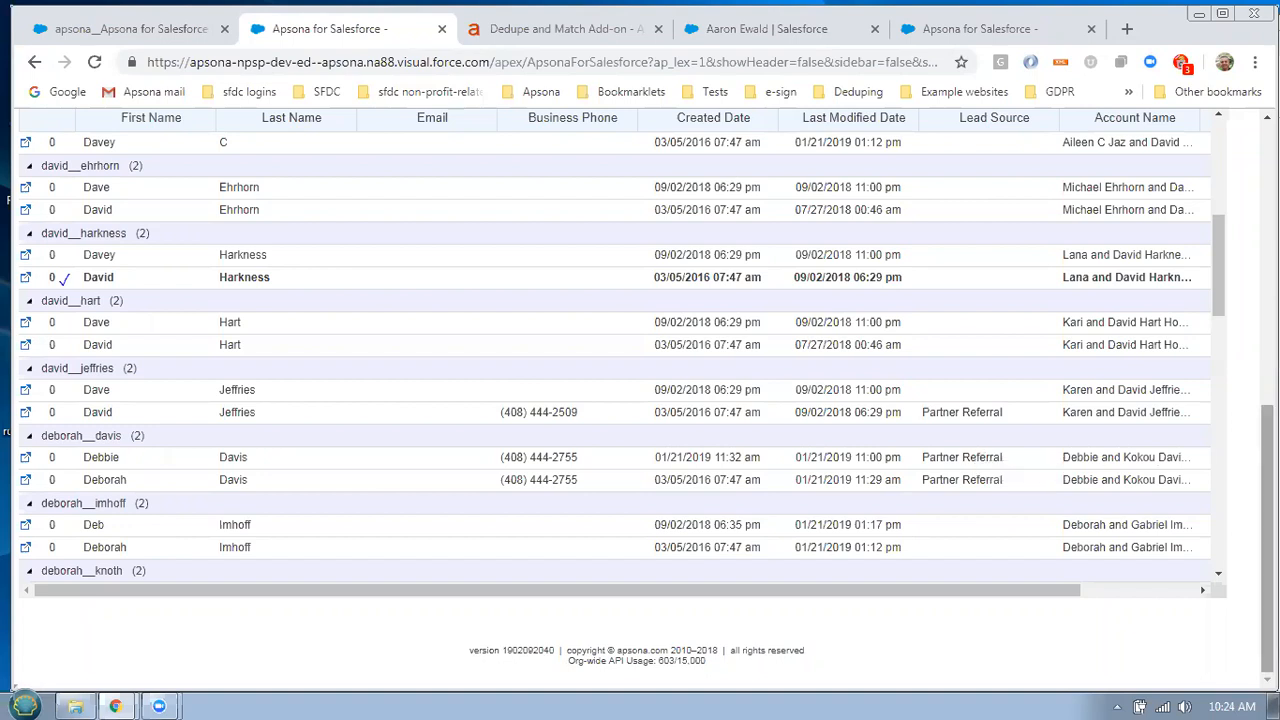
Limit the group selection to duplicate groups whose Contact Lead Source is among Partner Referral, find the duplicates and review them
scroll(1267, 400, up, 6)
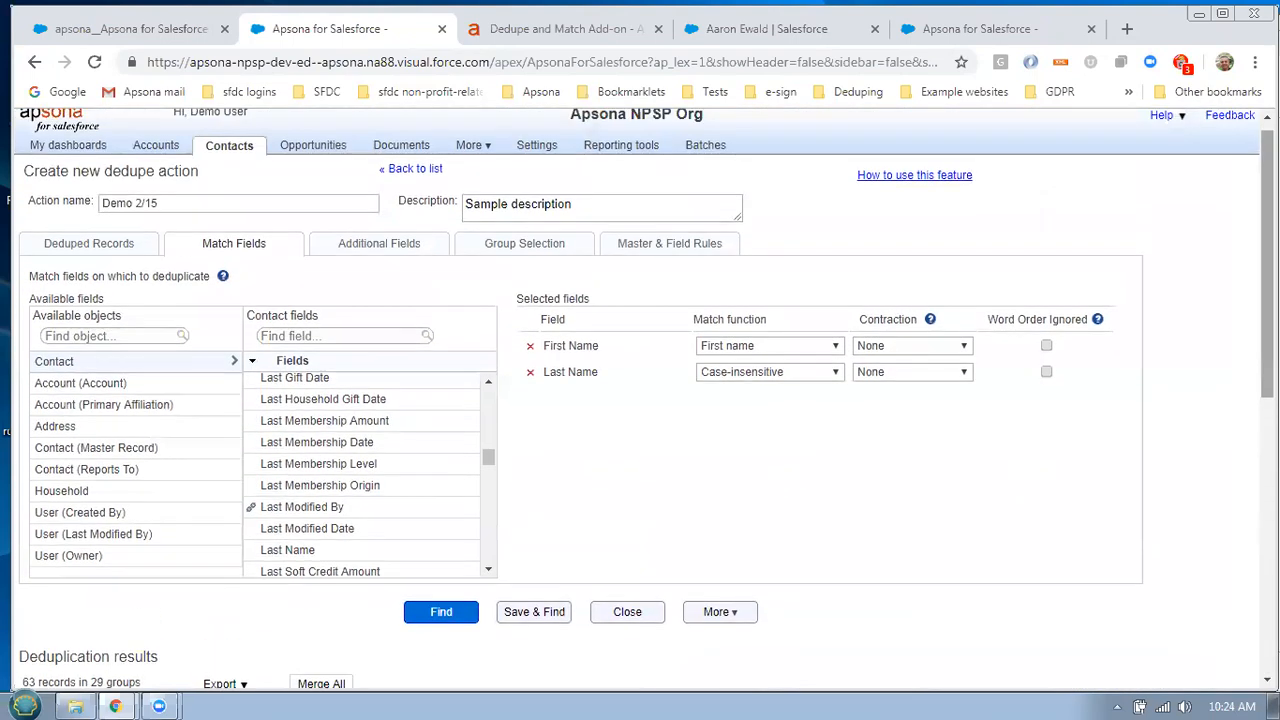
click(550, 250)
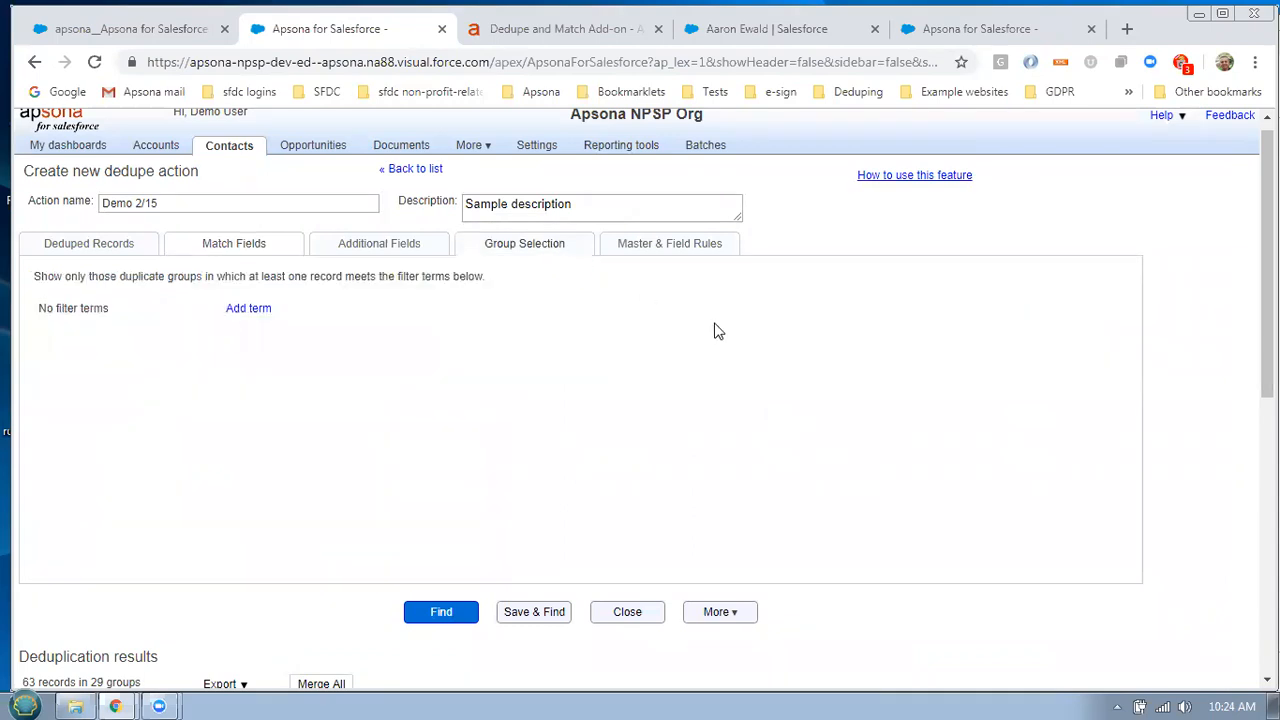
click(248, 314)
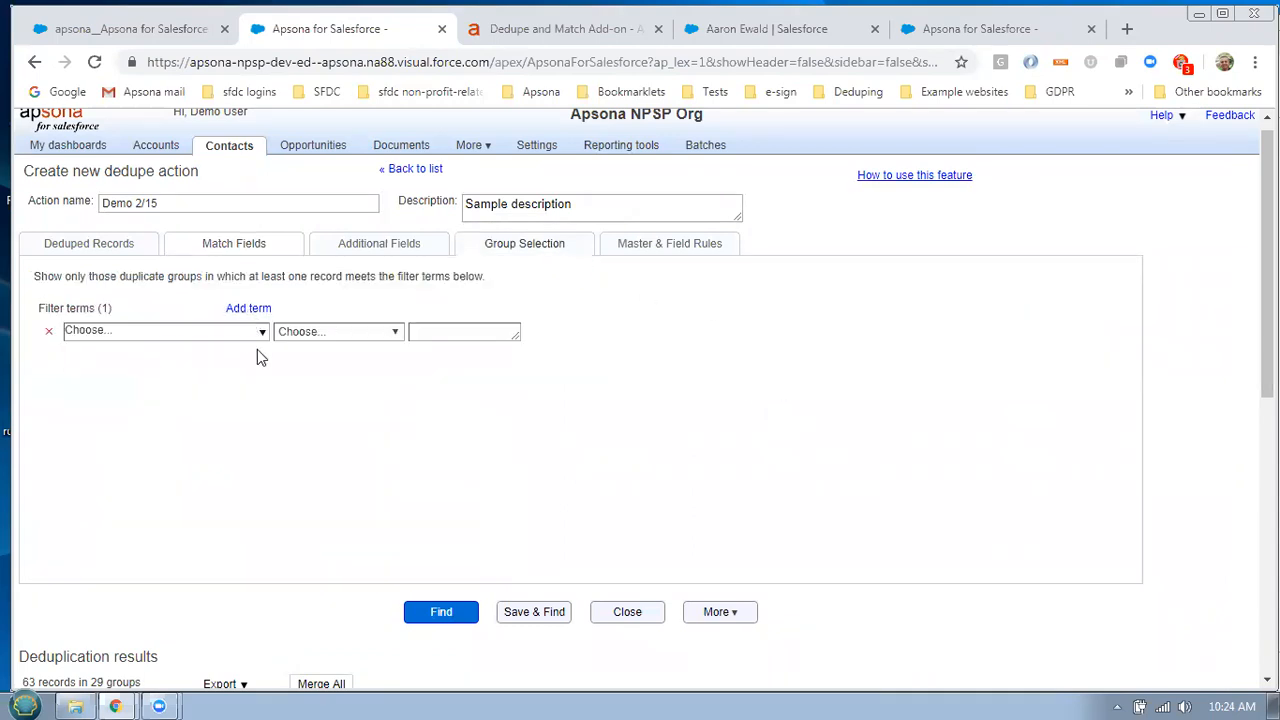
click(255, 333)
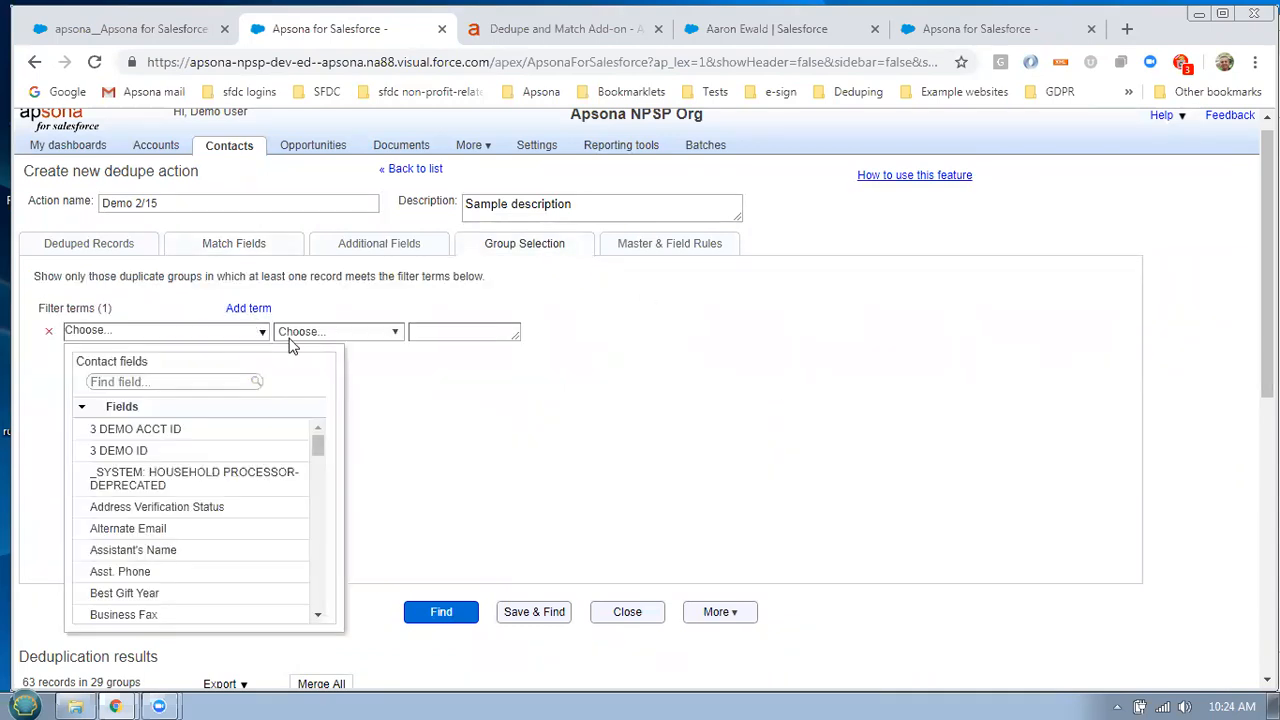
click(197, 380)
click(173, 434)
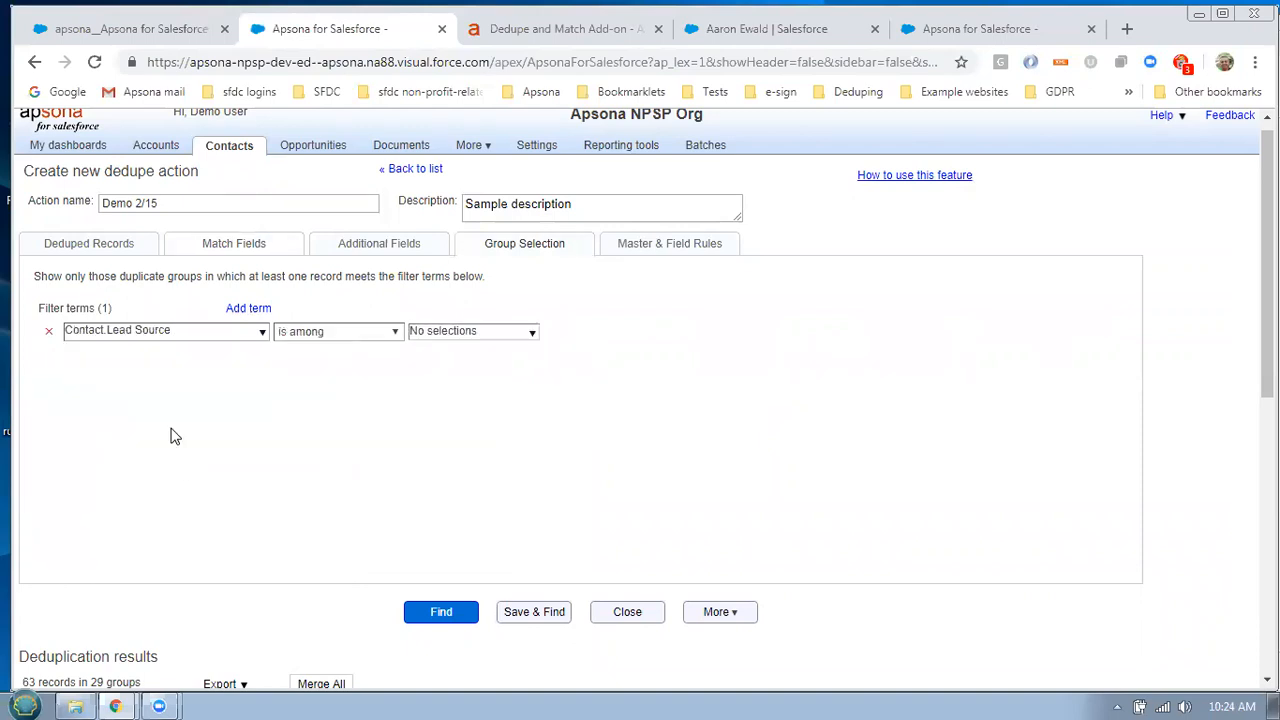
click(440, 333)
click(448, 388)
click(448, 616)
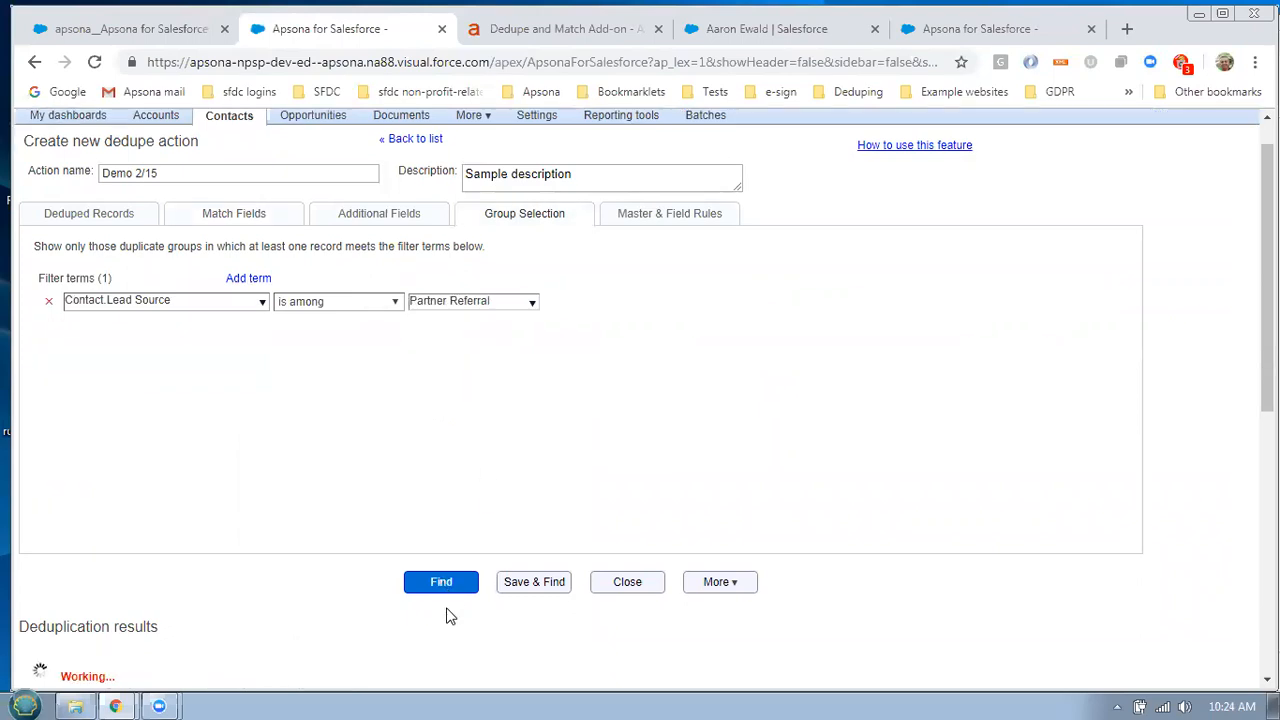
scroll(834, 377, down, 5)
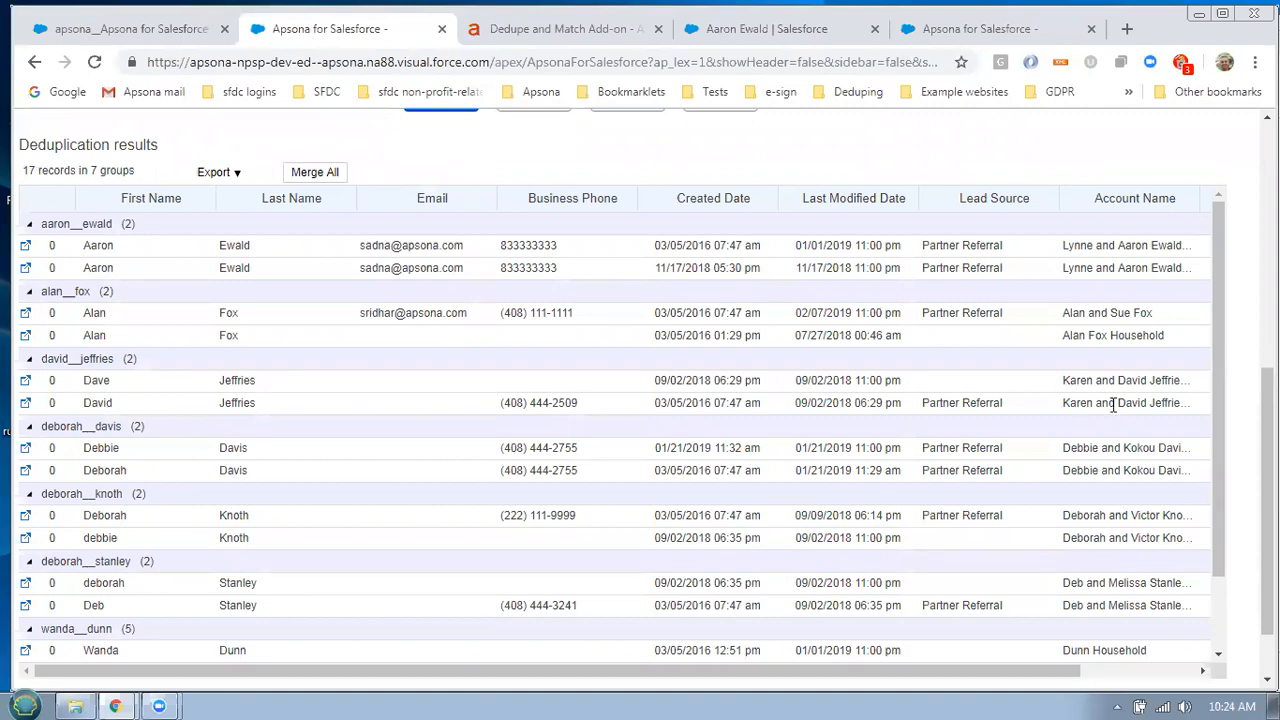
drag(1220, 527, 1237, 627)
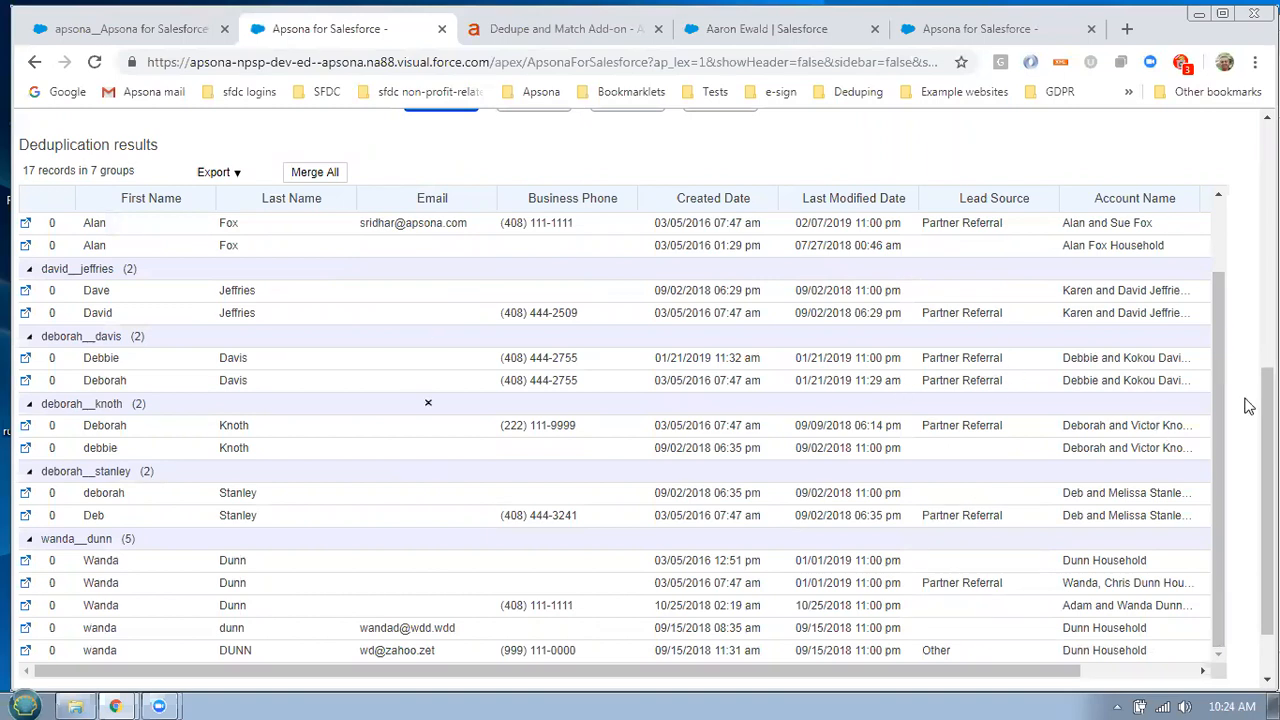
Save the dedupe action while running its search, and reopen Demo 2/15 from the list of dedupe actions
scroll(1243, 280, up, 5)
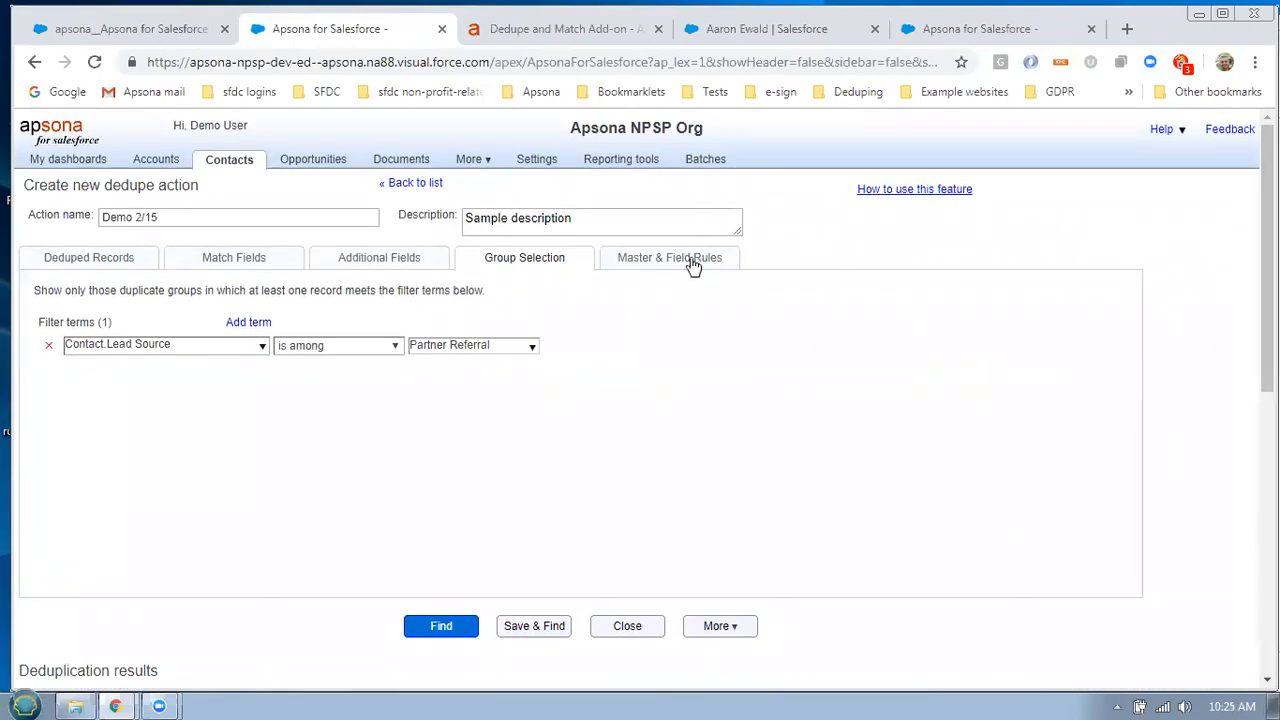
click(693, 266)
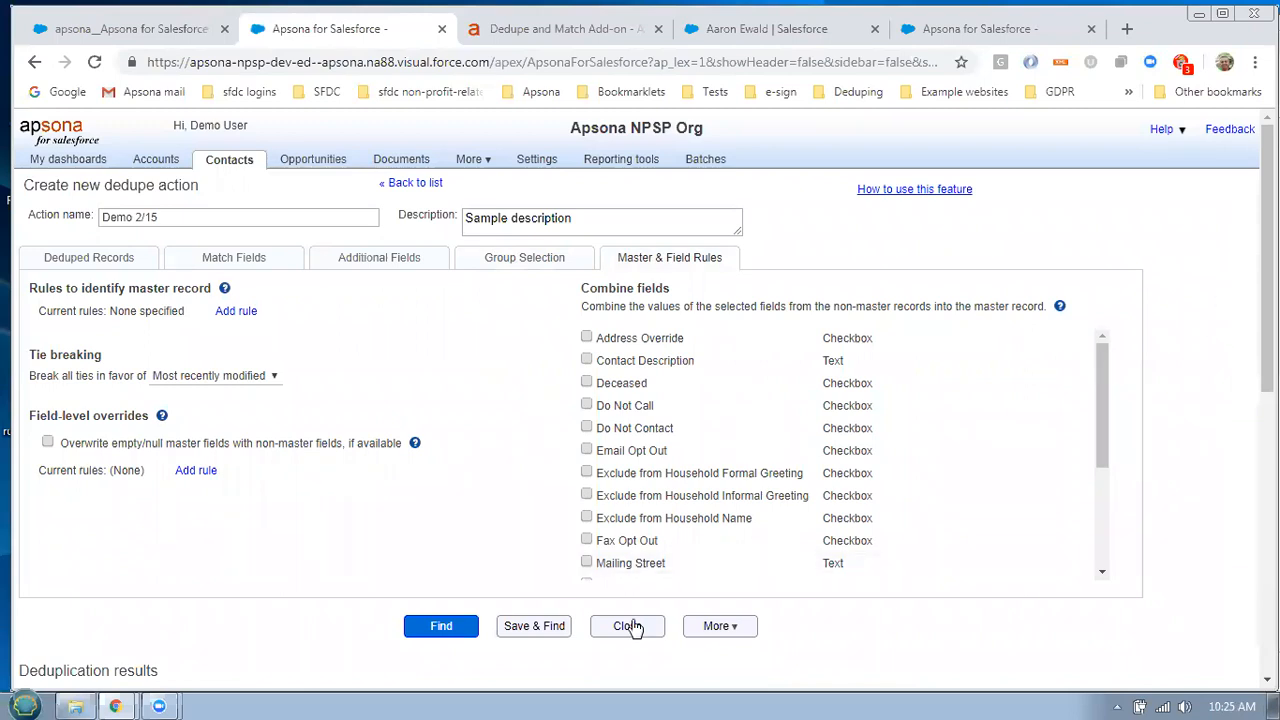
click(535, 627)
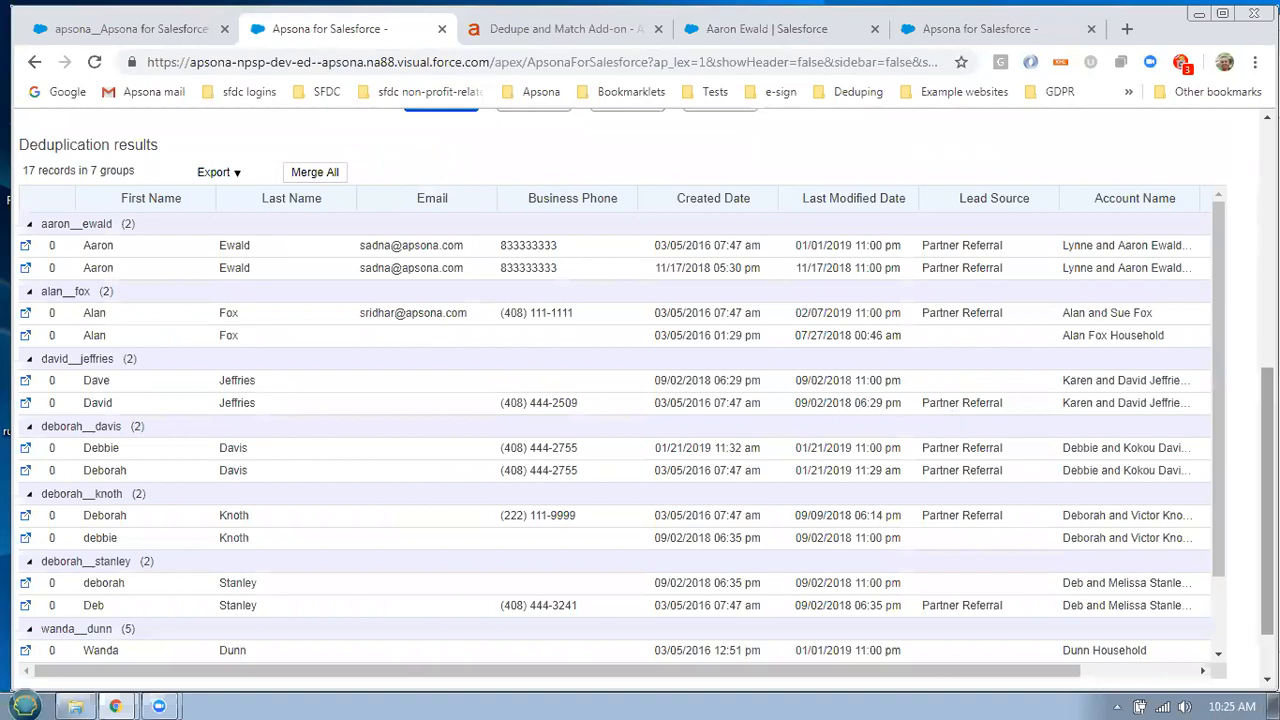
drag(1267, 450, 1267, 200)
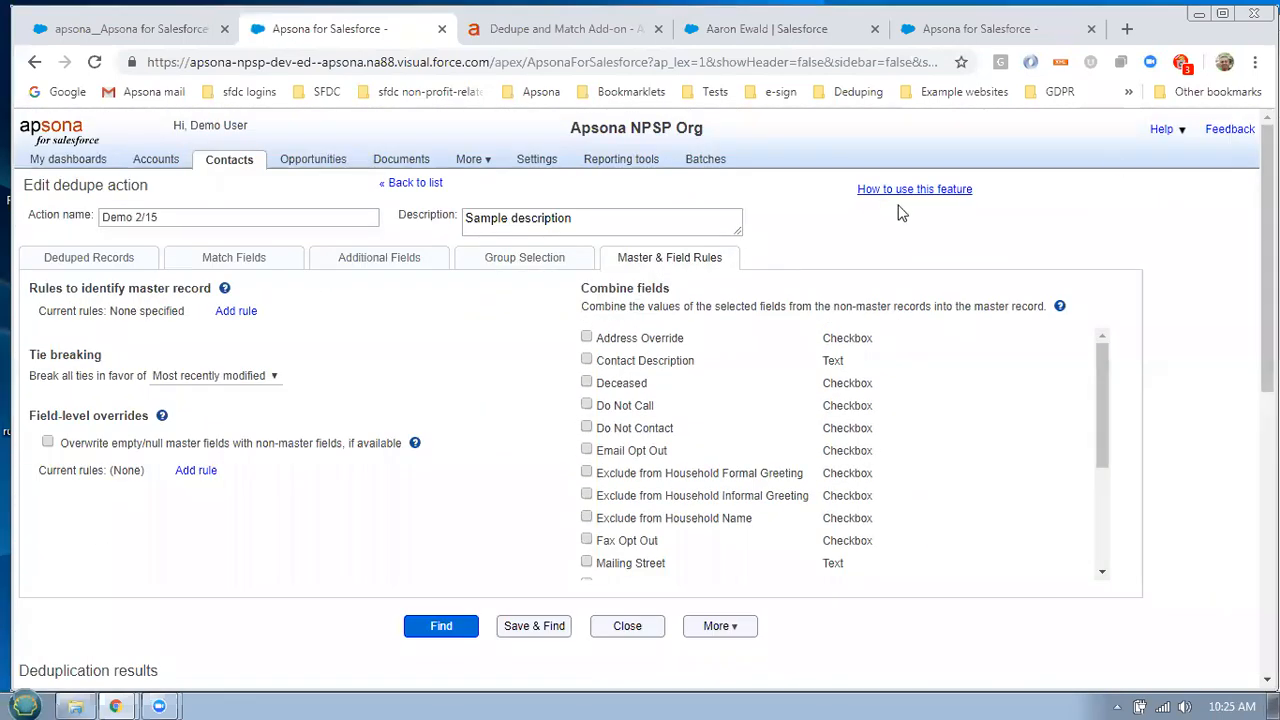
click(405, 185)
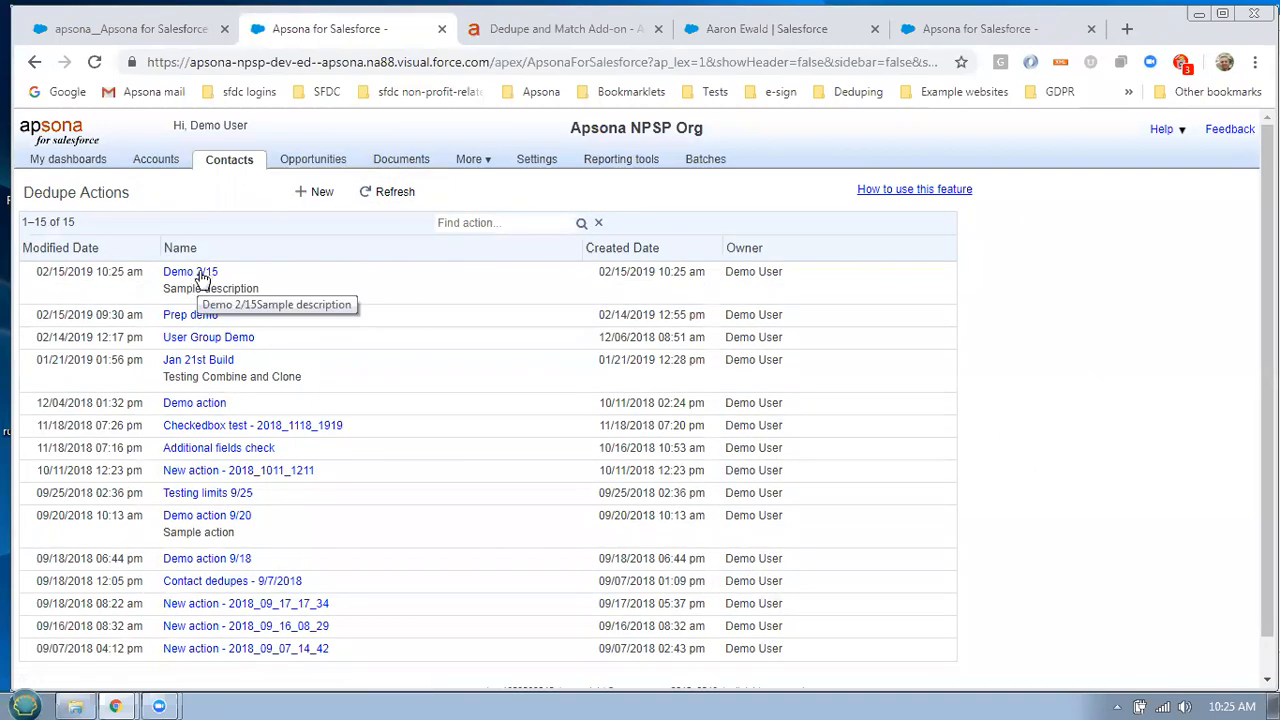
click(201, 277)
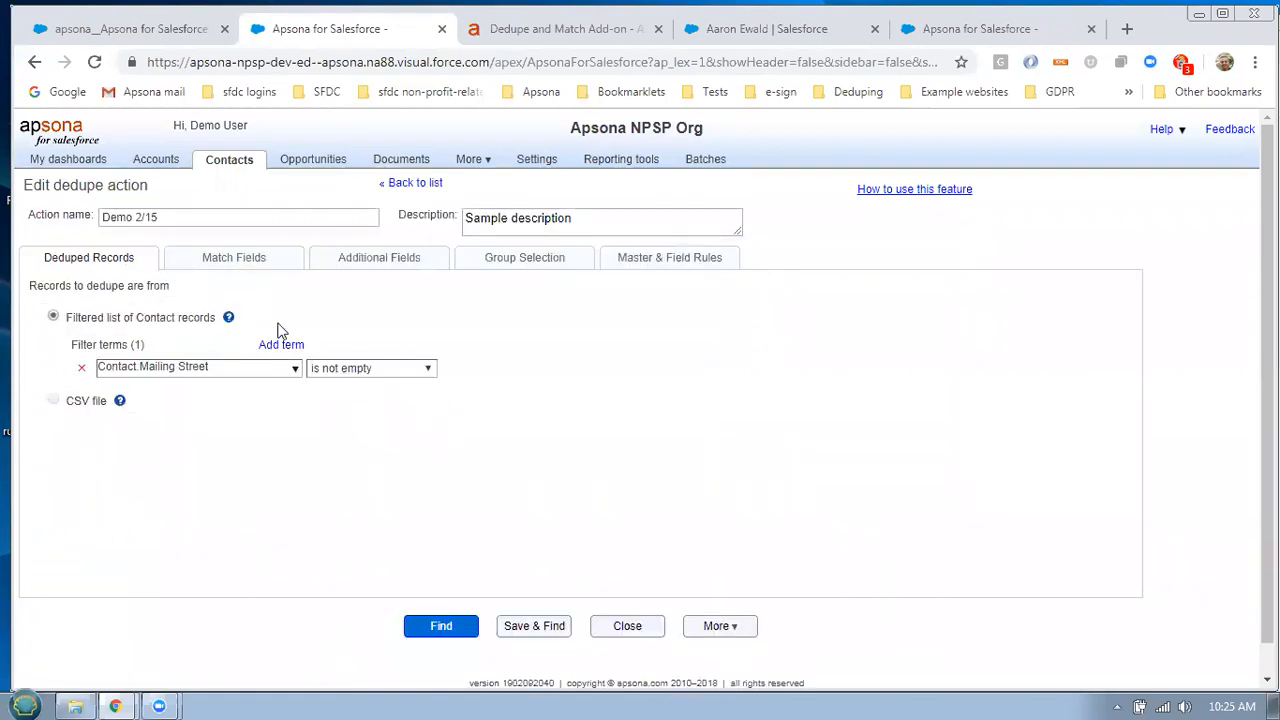
Check the reopened action's match fields and additional display fields, and find its duplicates again
click(250, 262)
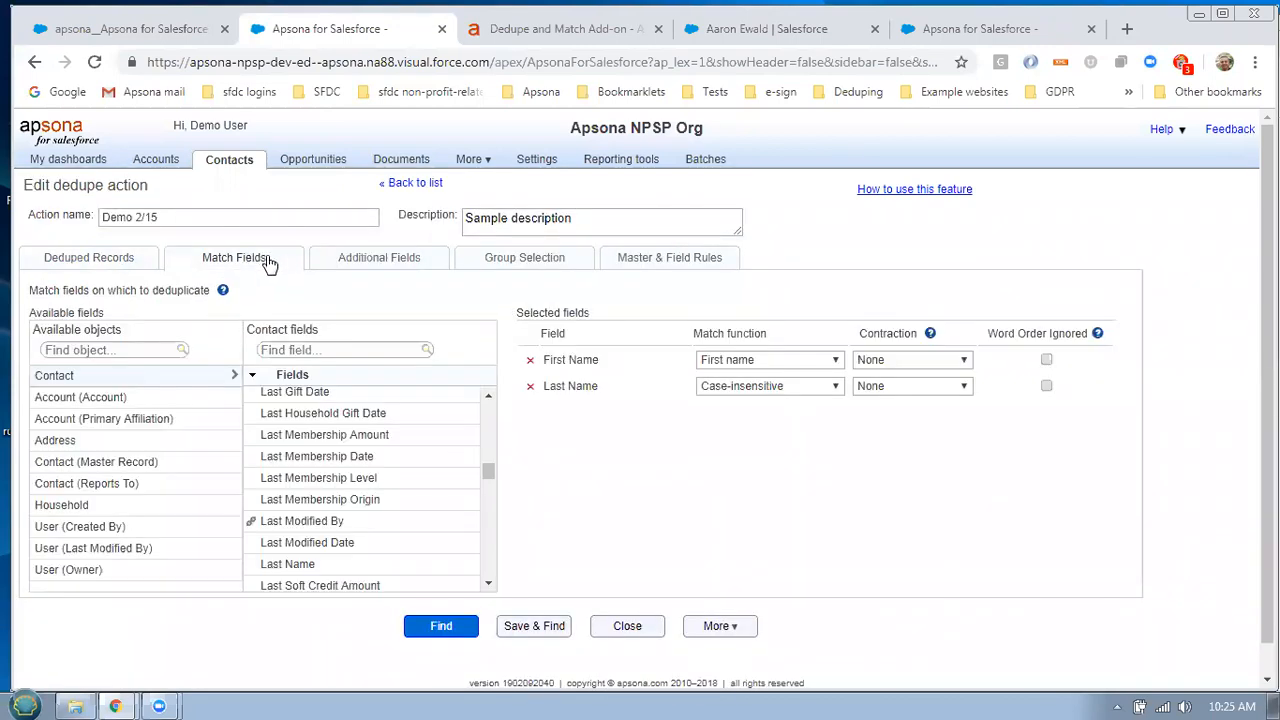
double_click(366, 262)
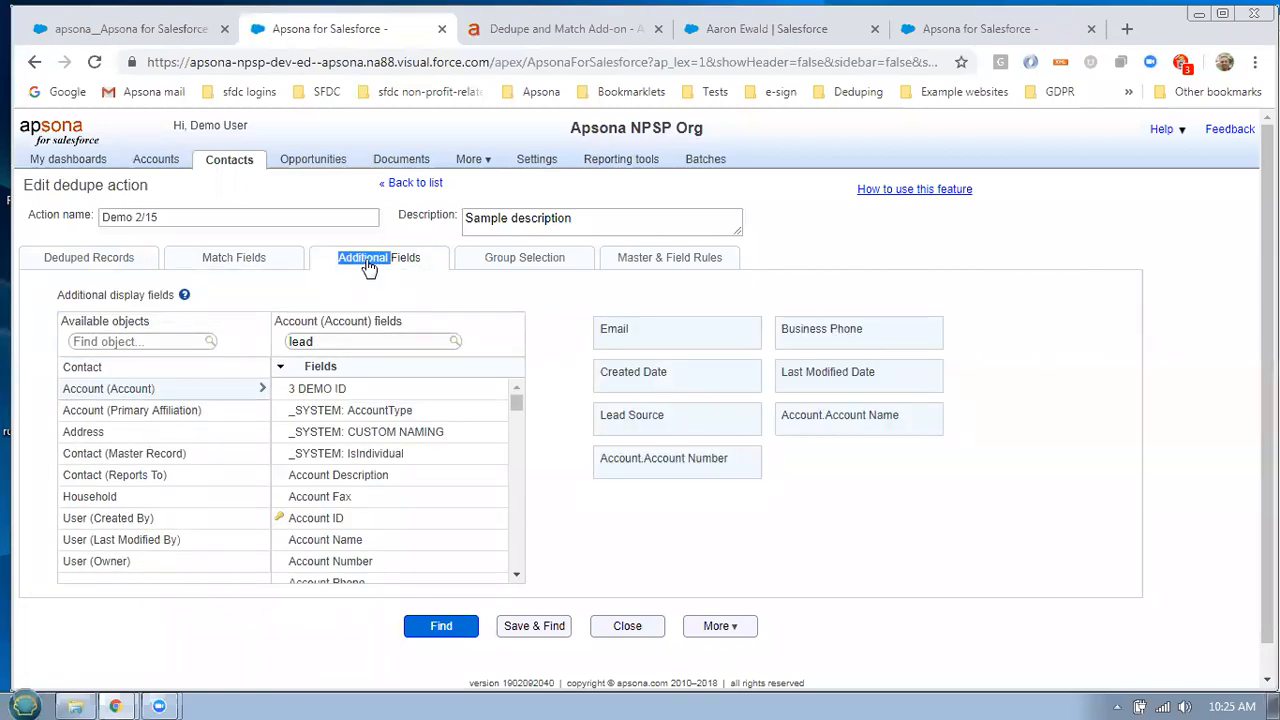
click(413, 282)
click(437, 633)
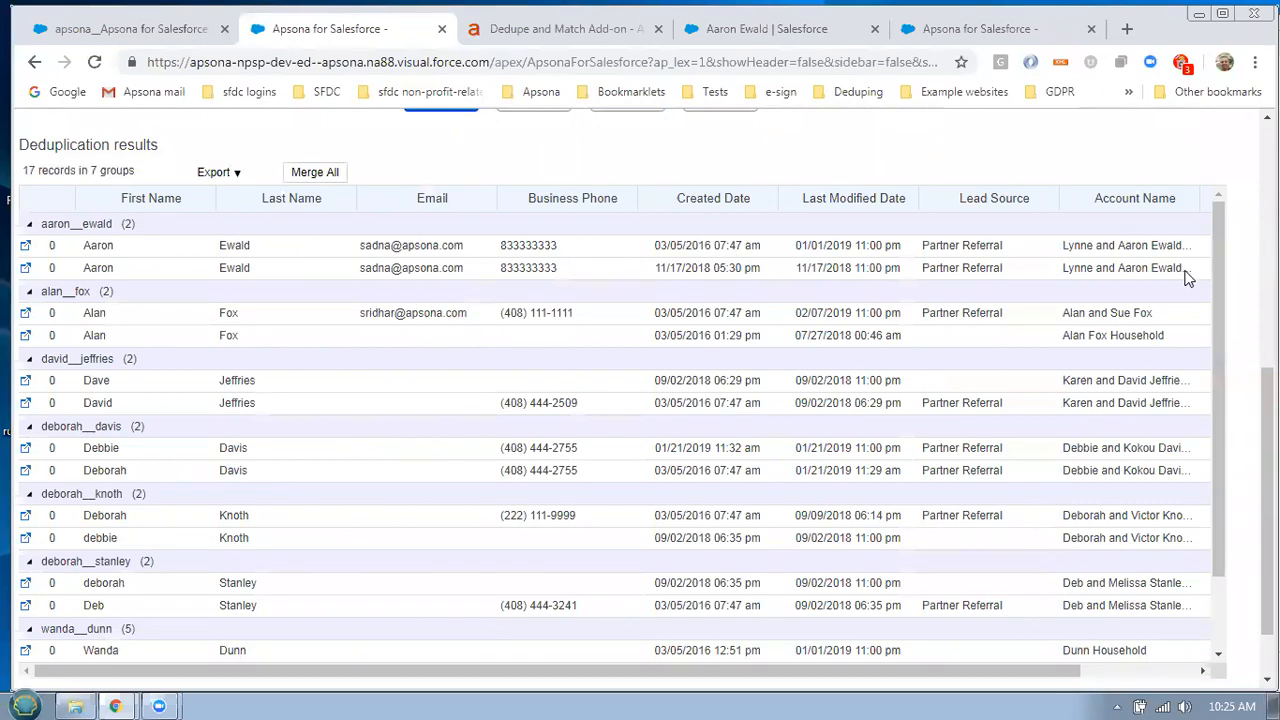
Add a master rule giving score 1 to records whose Lead Source equals Partner Referral, and find the duplicates again
scroll(1233, 204, up, 2)
scroll(1240, 192, up, 3)
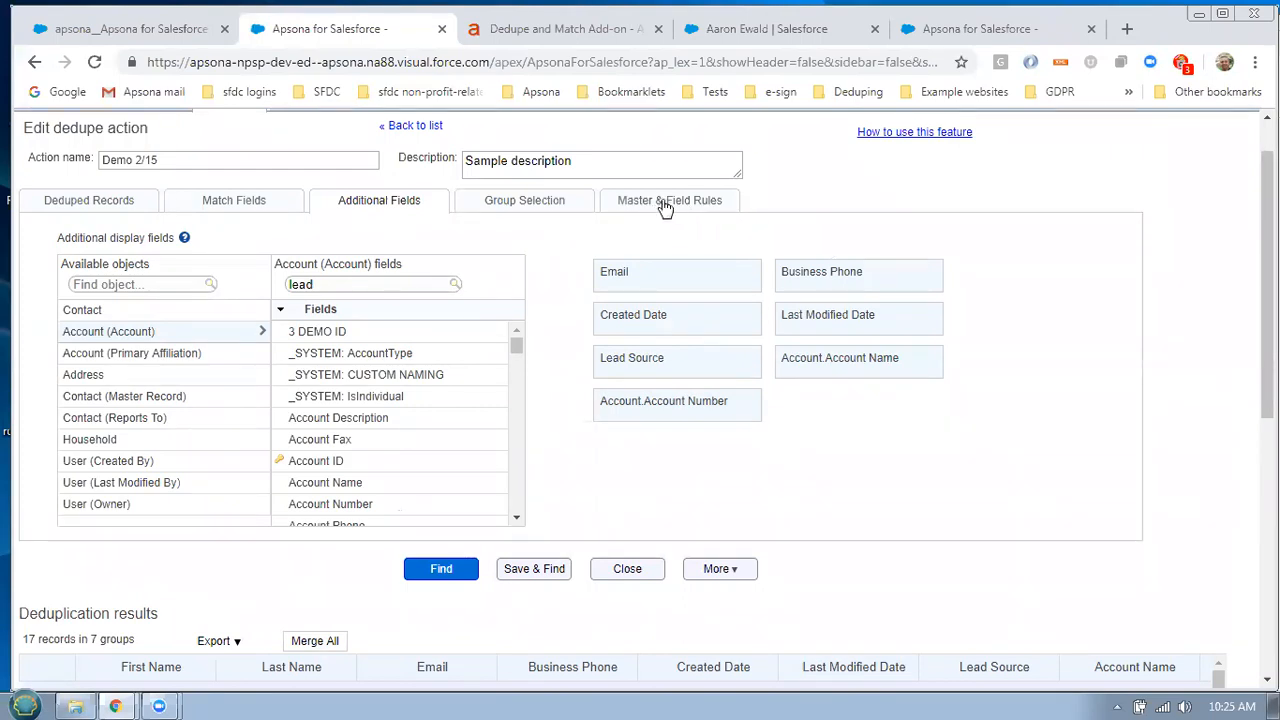
click(668, 207)
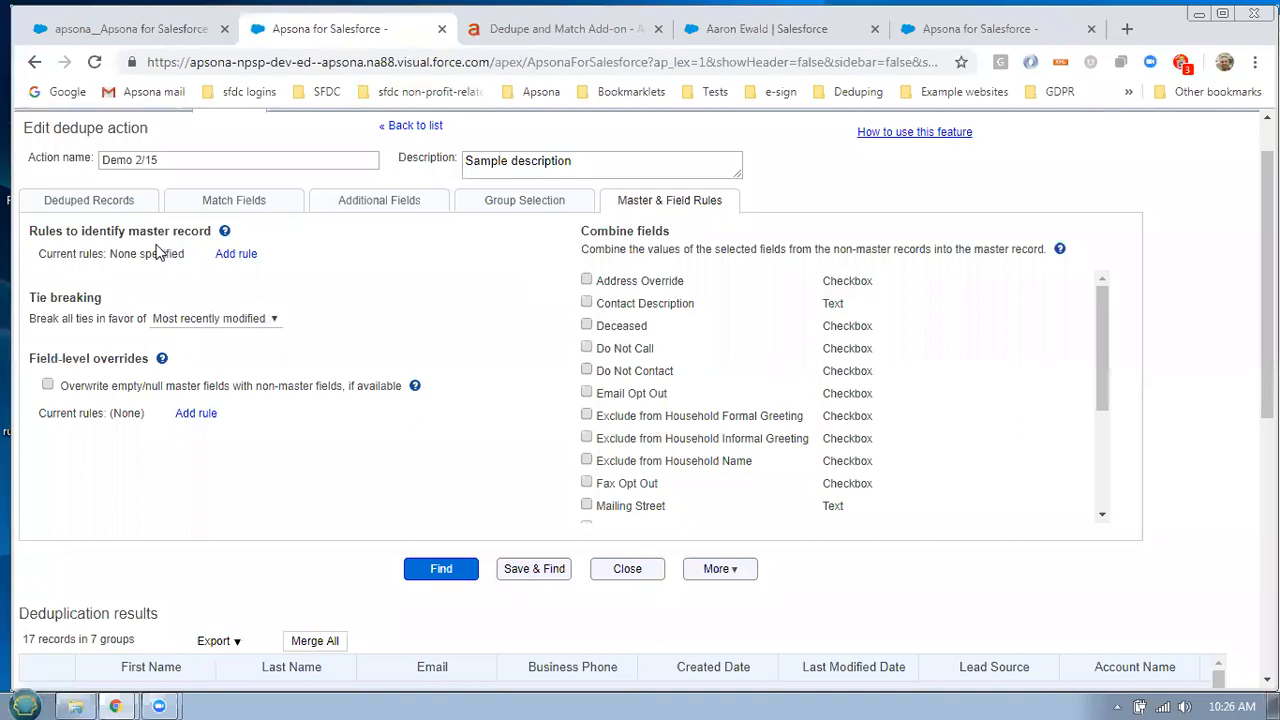
click(230, 256)
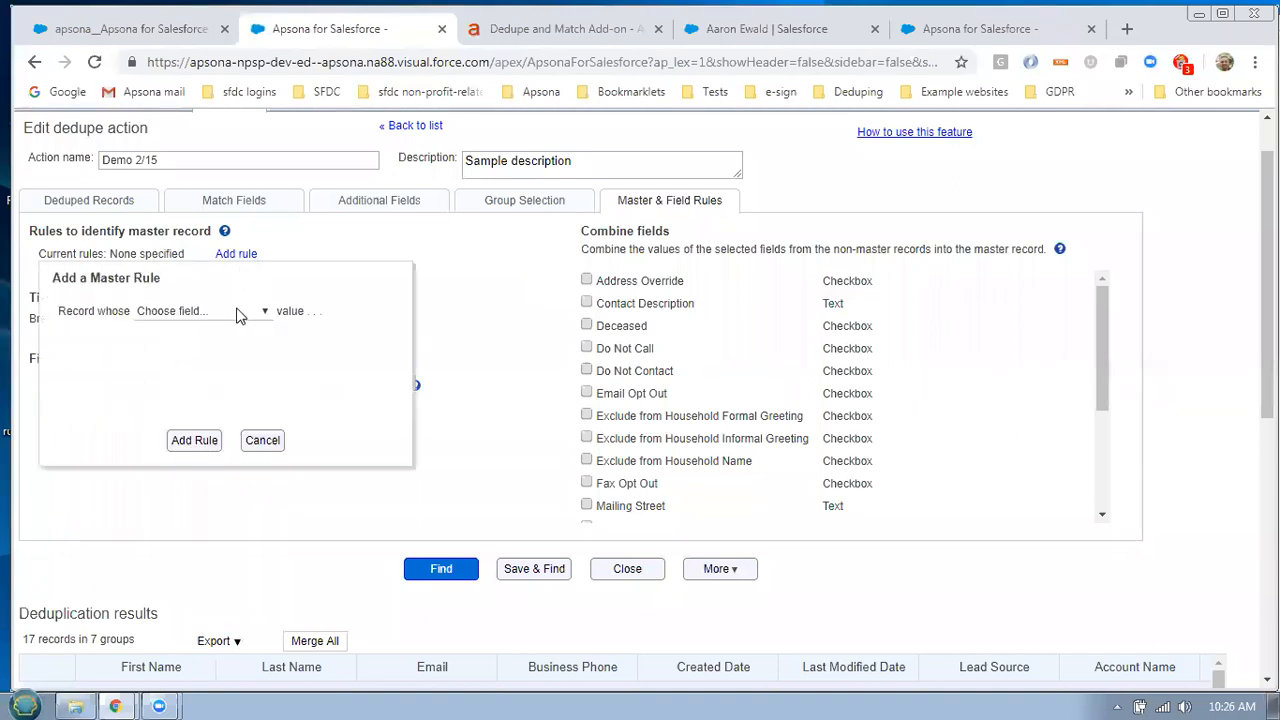
click(240, 316)
click(432, 488)
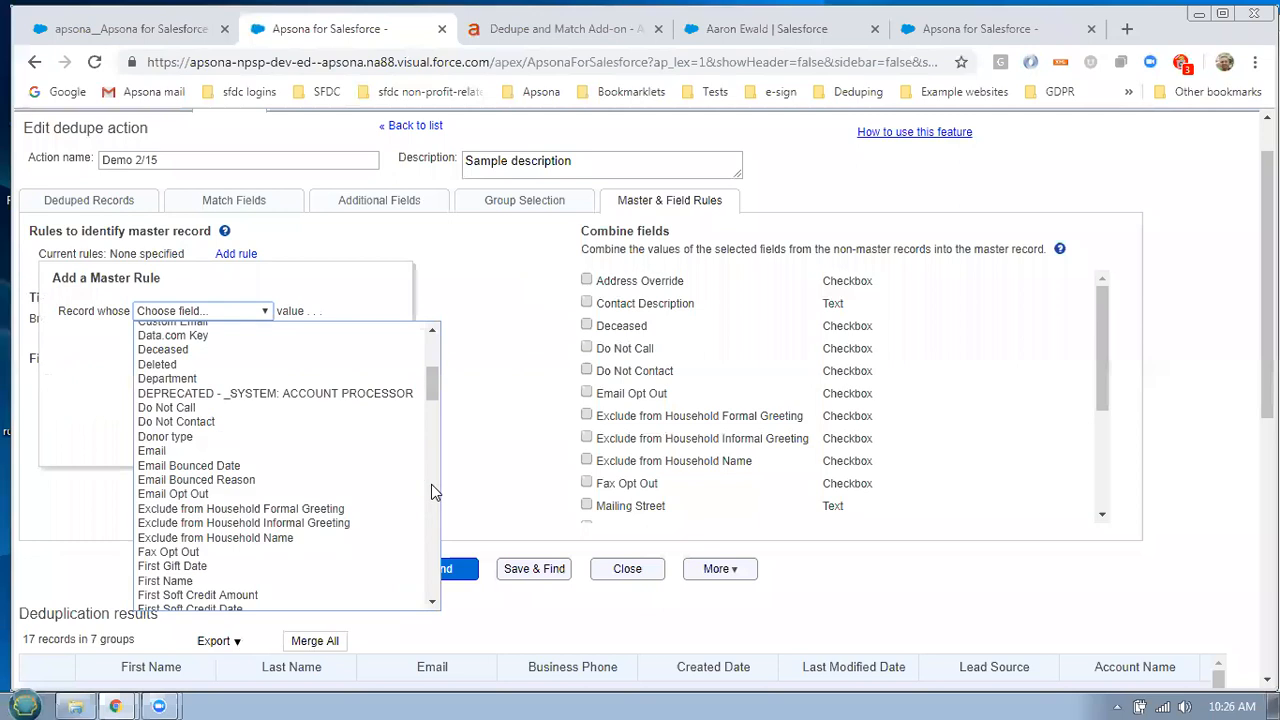
drag(438, 400, 446, 454)
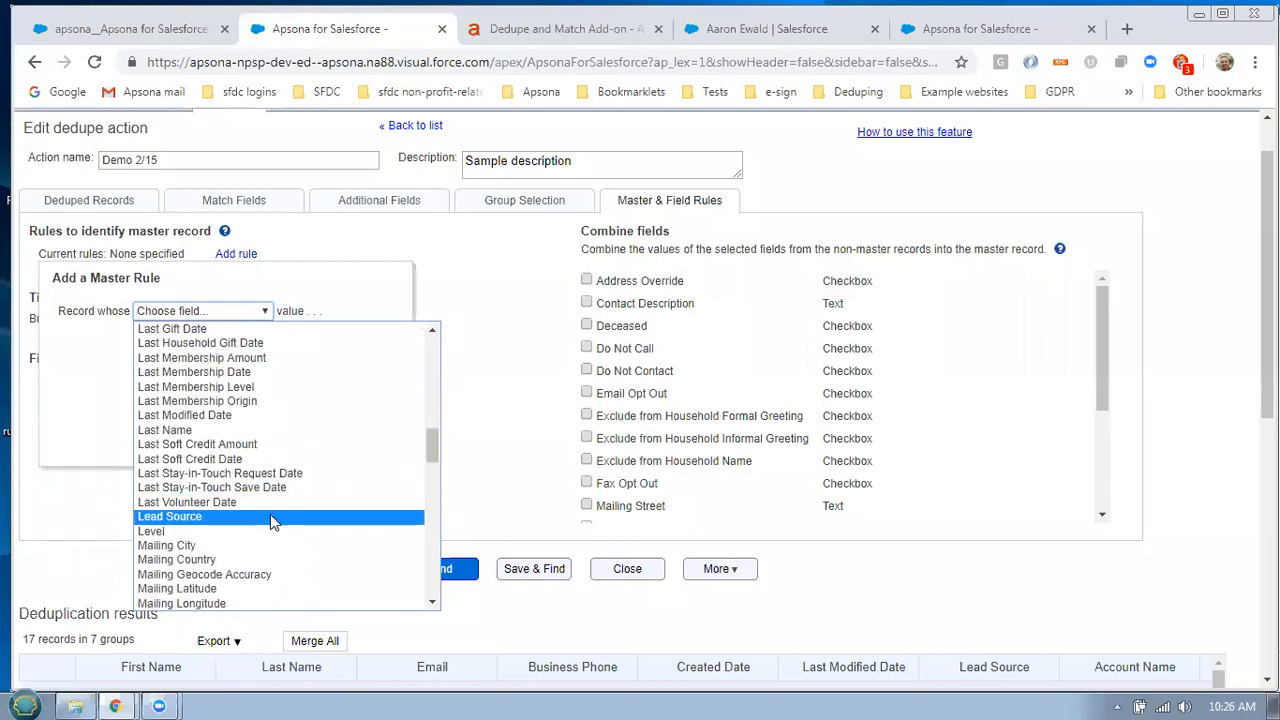
click(274, 526)
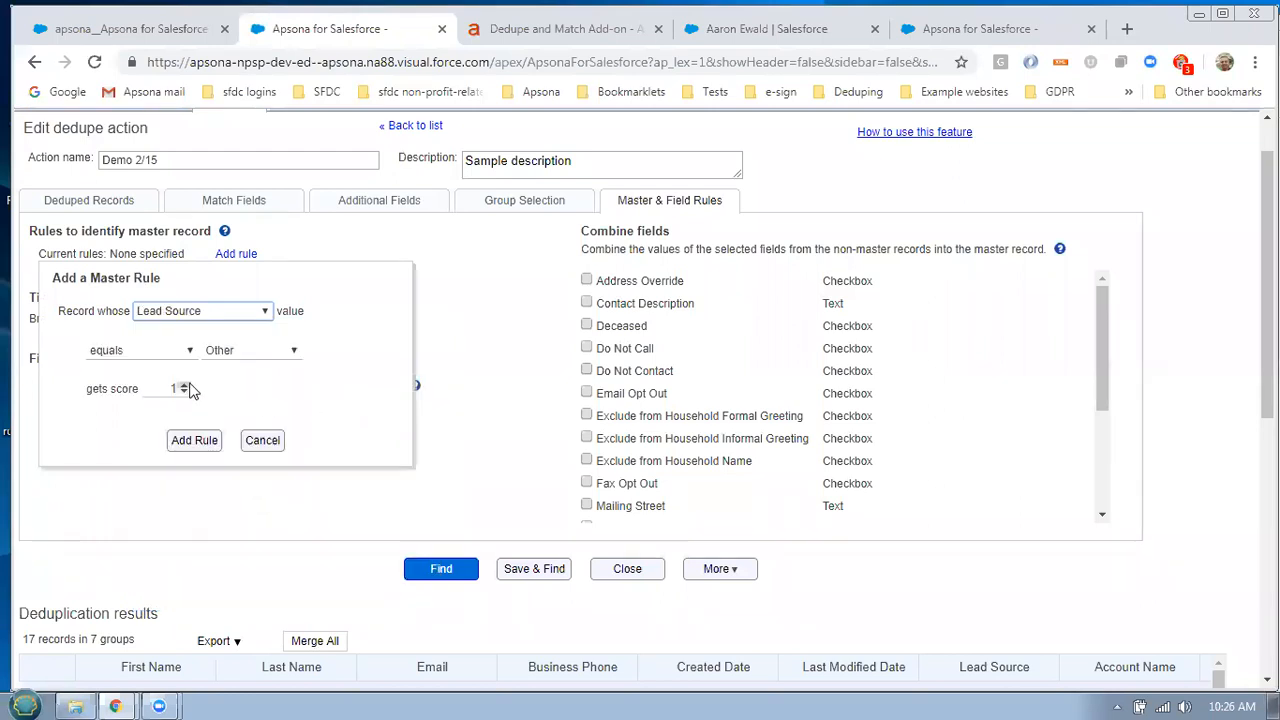
click(289, 357)
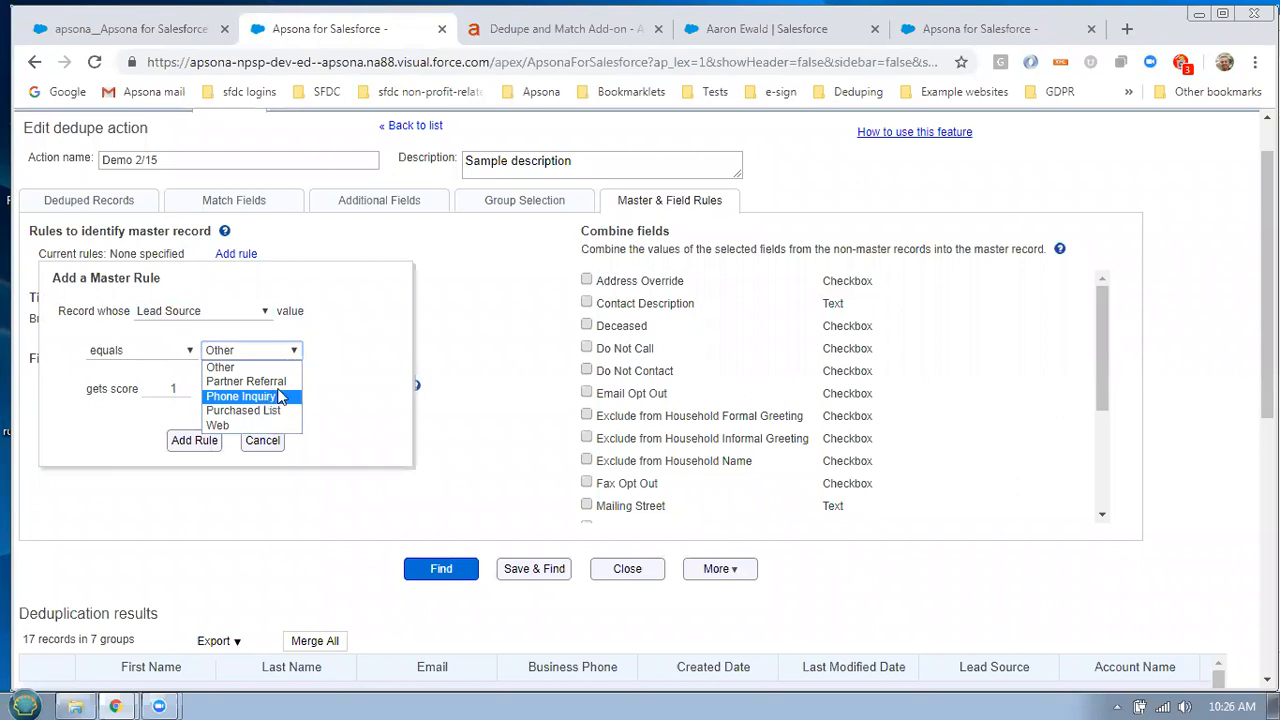
click(245, 382)
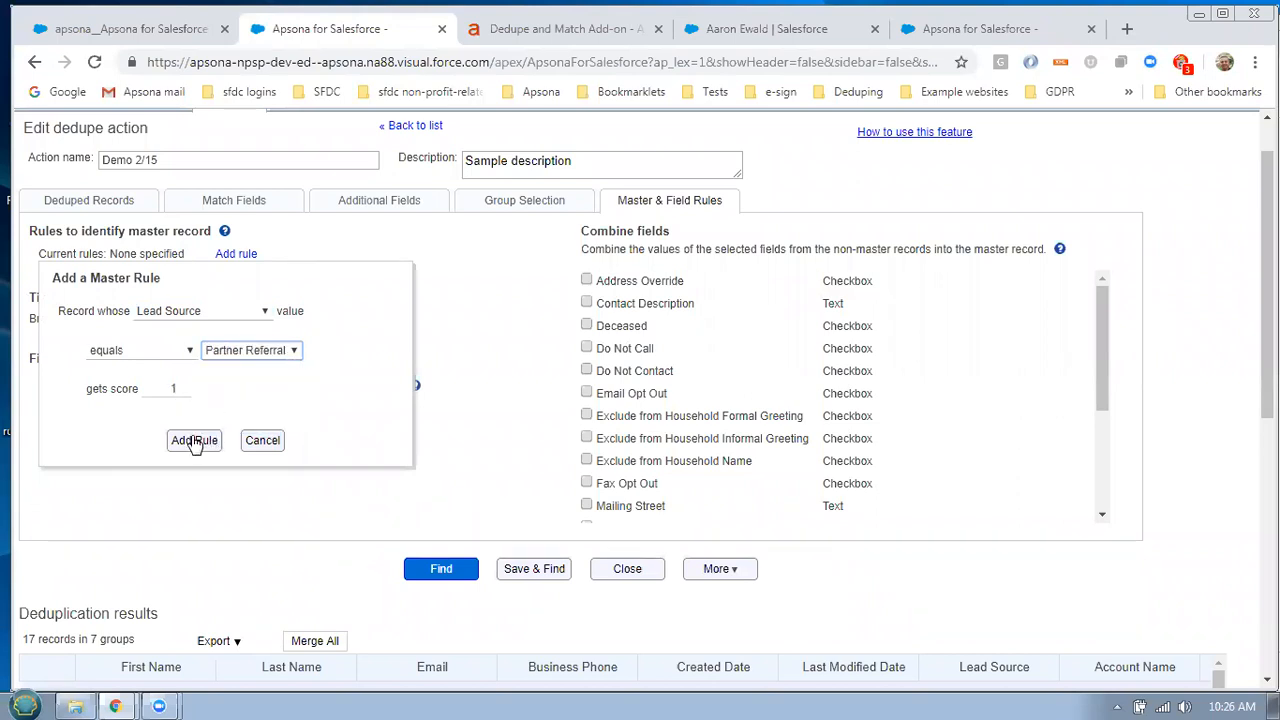
click(193, 441)
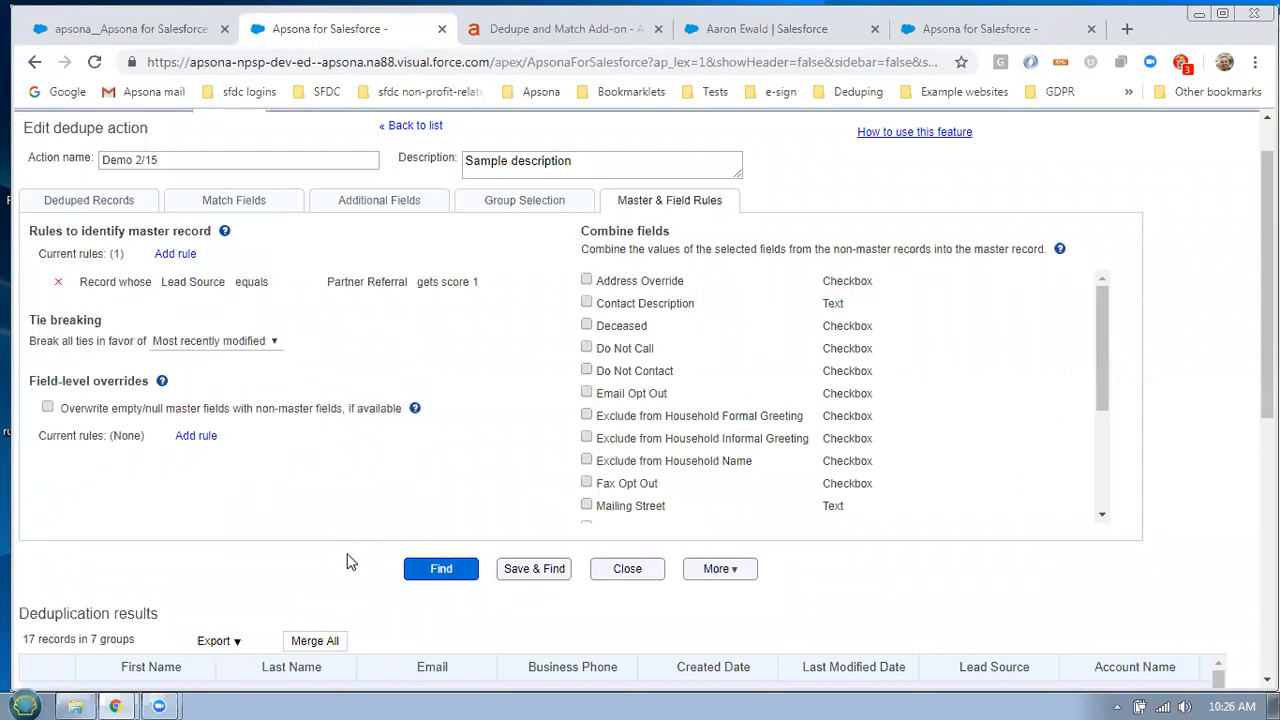
click(425, 573)
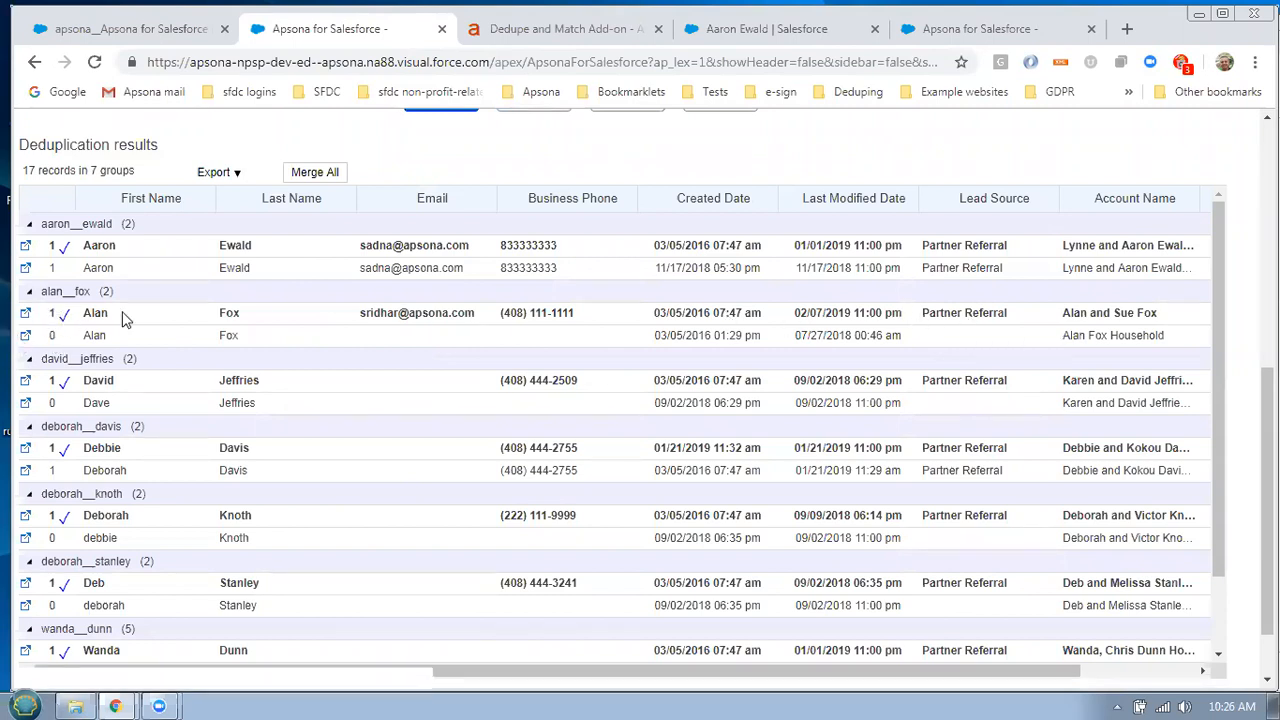
Add a master rule giving score 3 to the record whose Last Gift Amount is the highest in its group
scroll(1250, 400, up, 2)
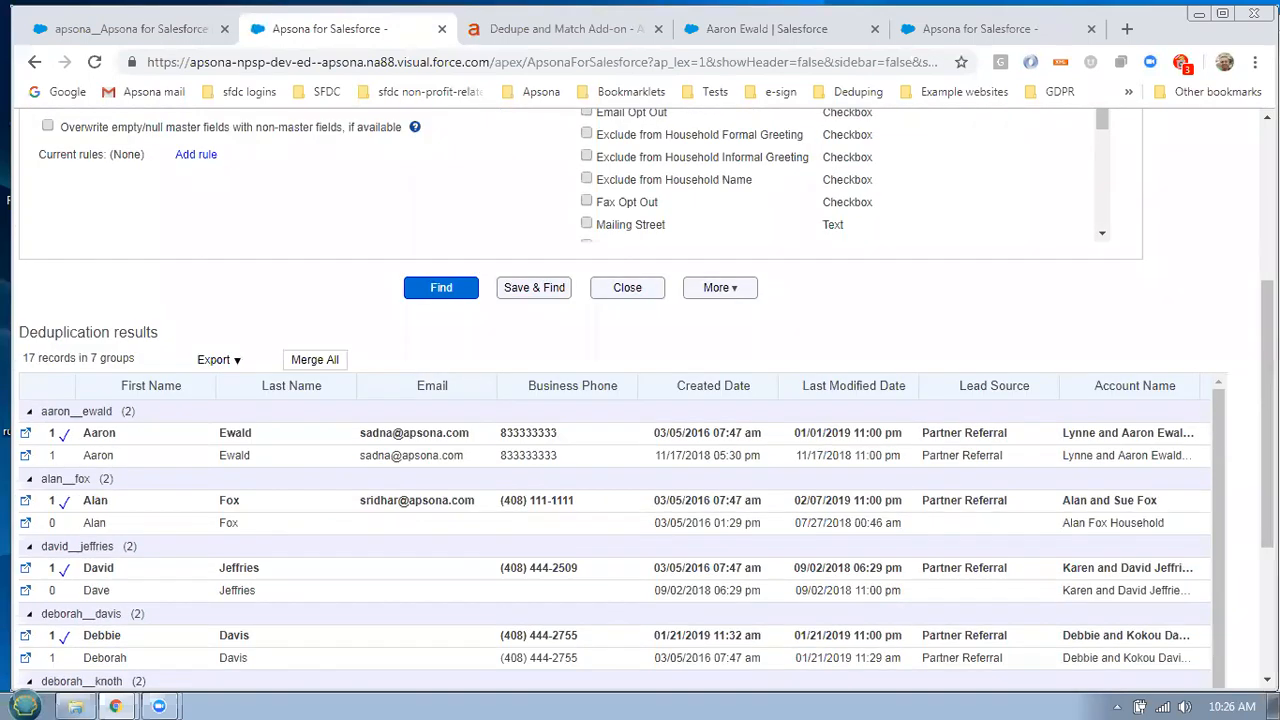
scroll(622, 400, up, 2)
scroll(1234, 271, up, 1)
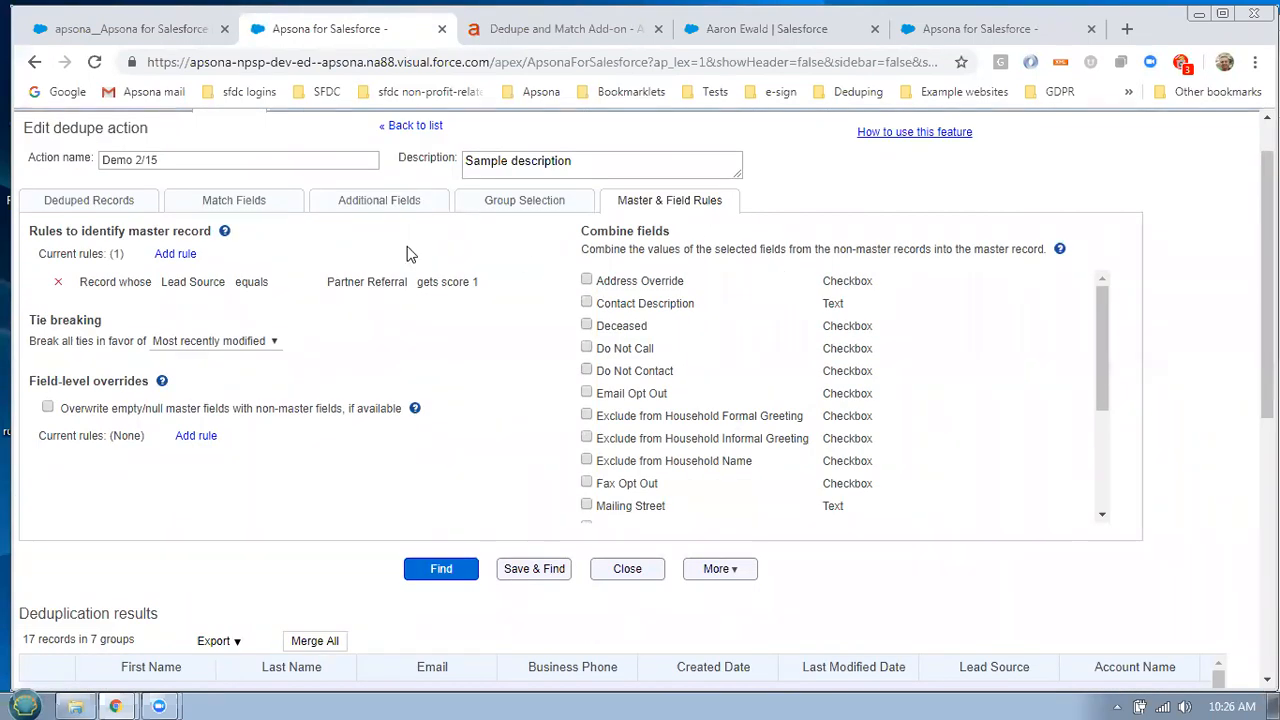
click(180, 255)
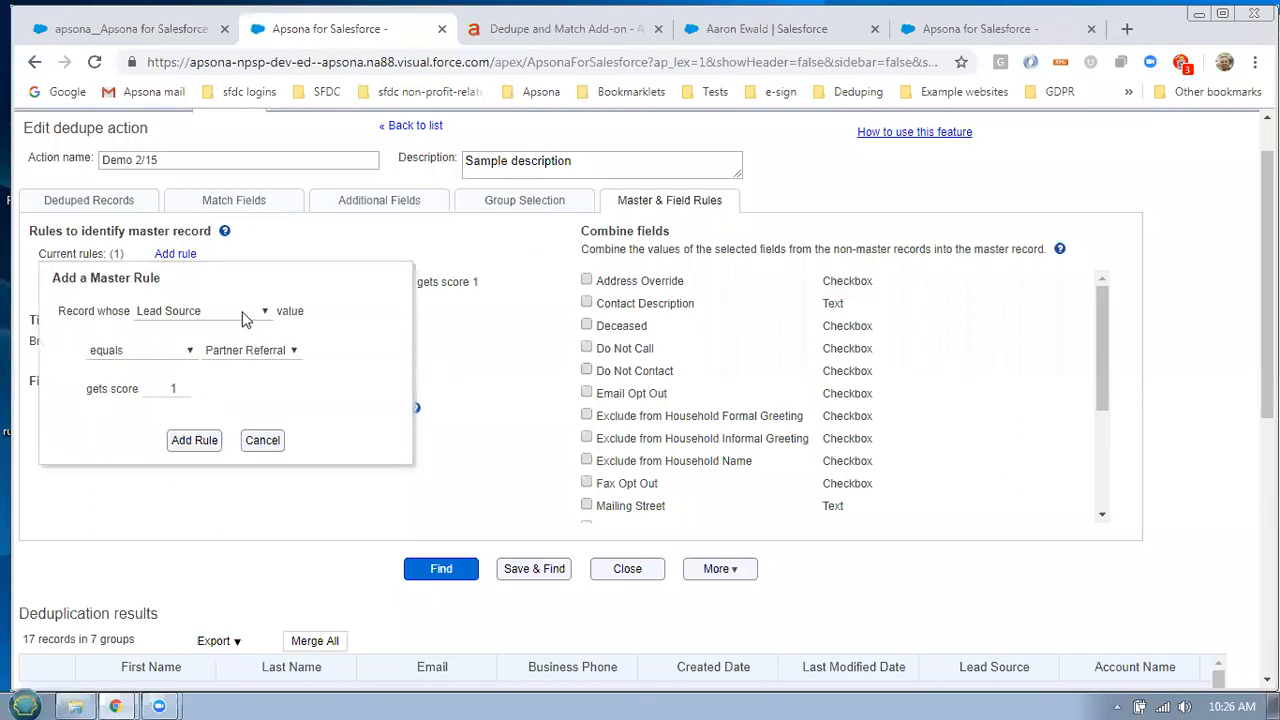
click(251, 310)
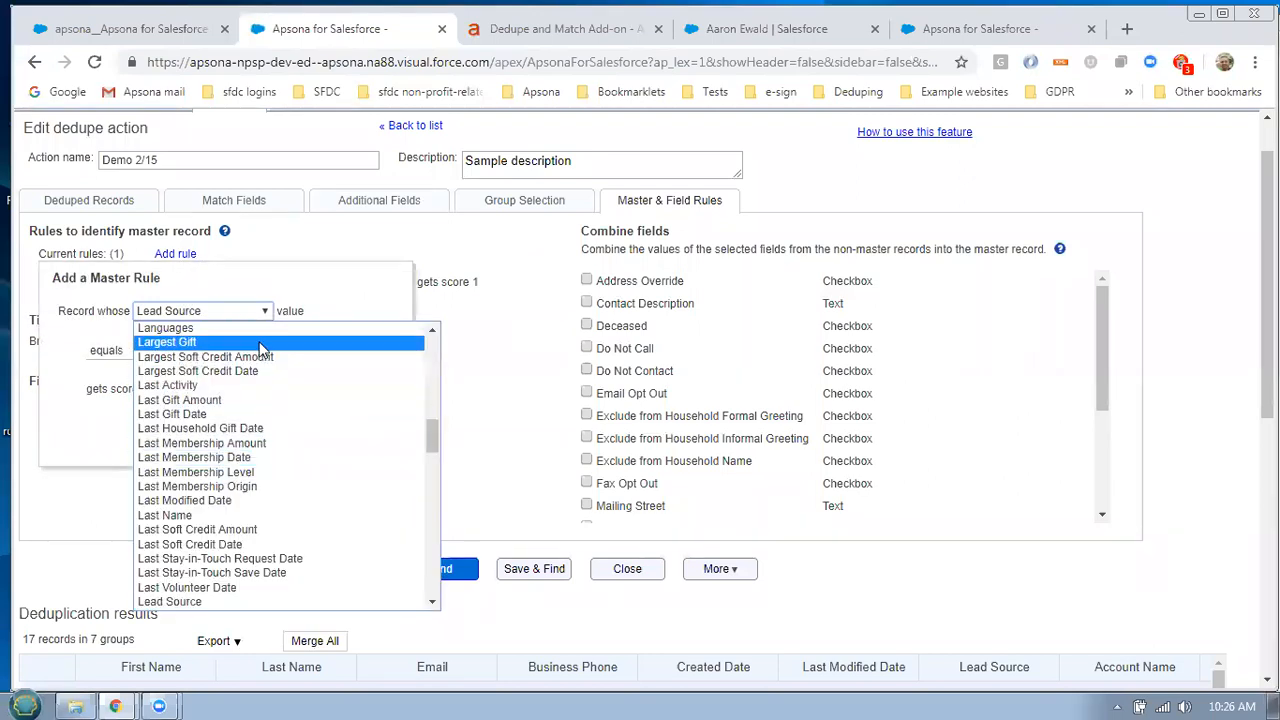
click(254, 400)
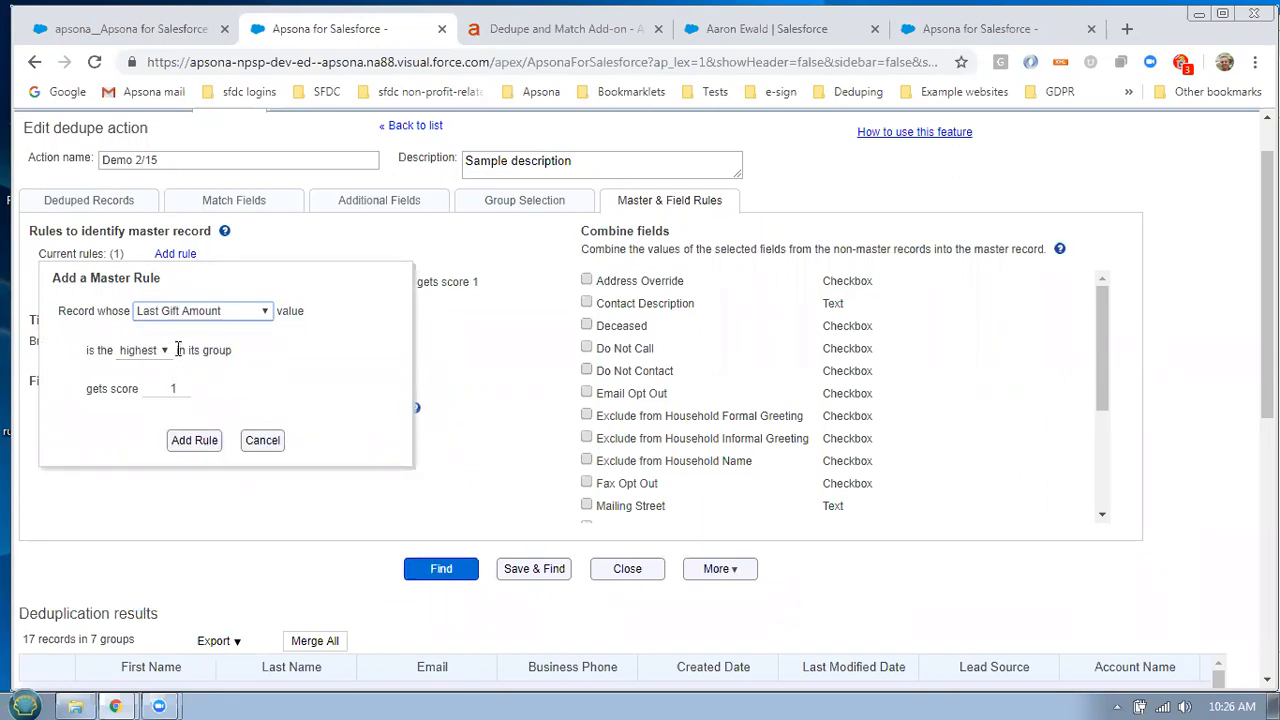
click(184, 385)
click(184, 385)
click(195, 441)
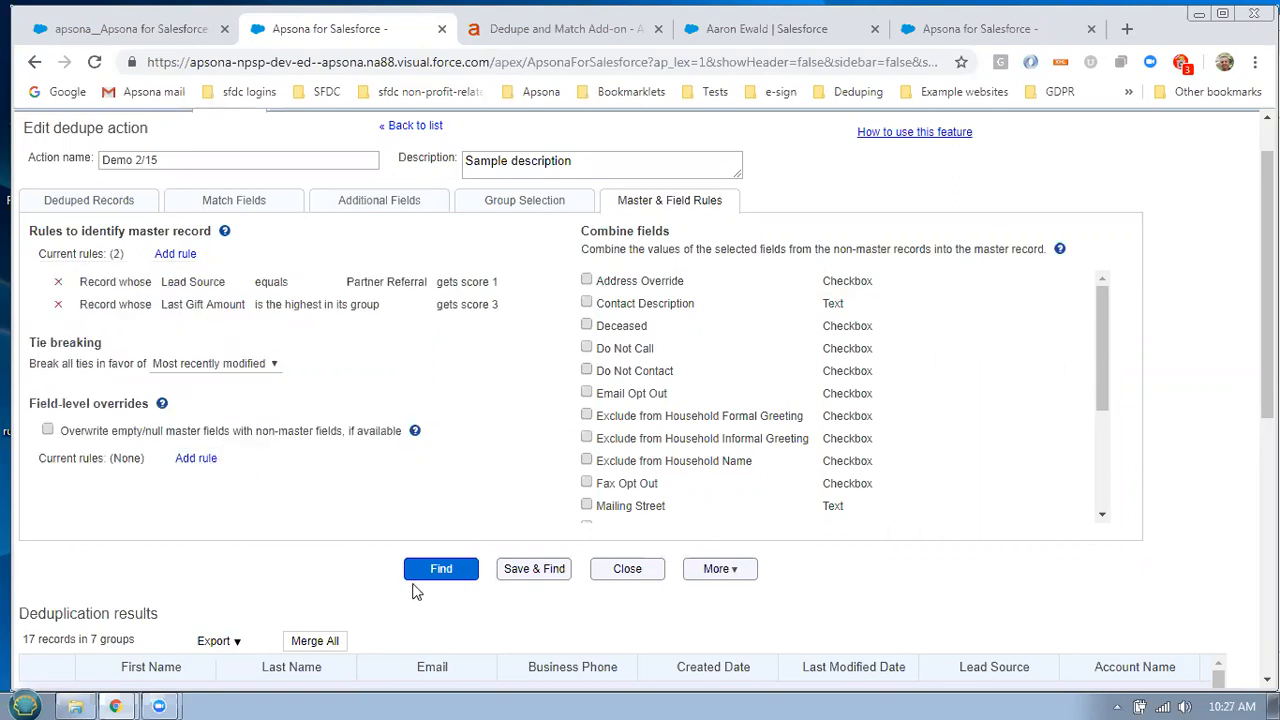
Find the duplicates again and review the record scores and chosen masters in the deduplication results
click(437, 570)
scroll(494, 586, down, 5)
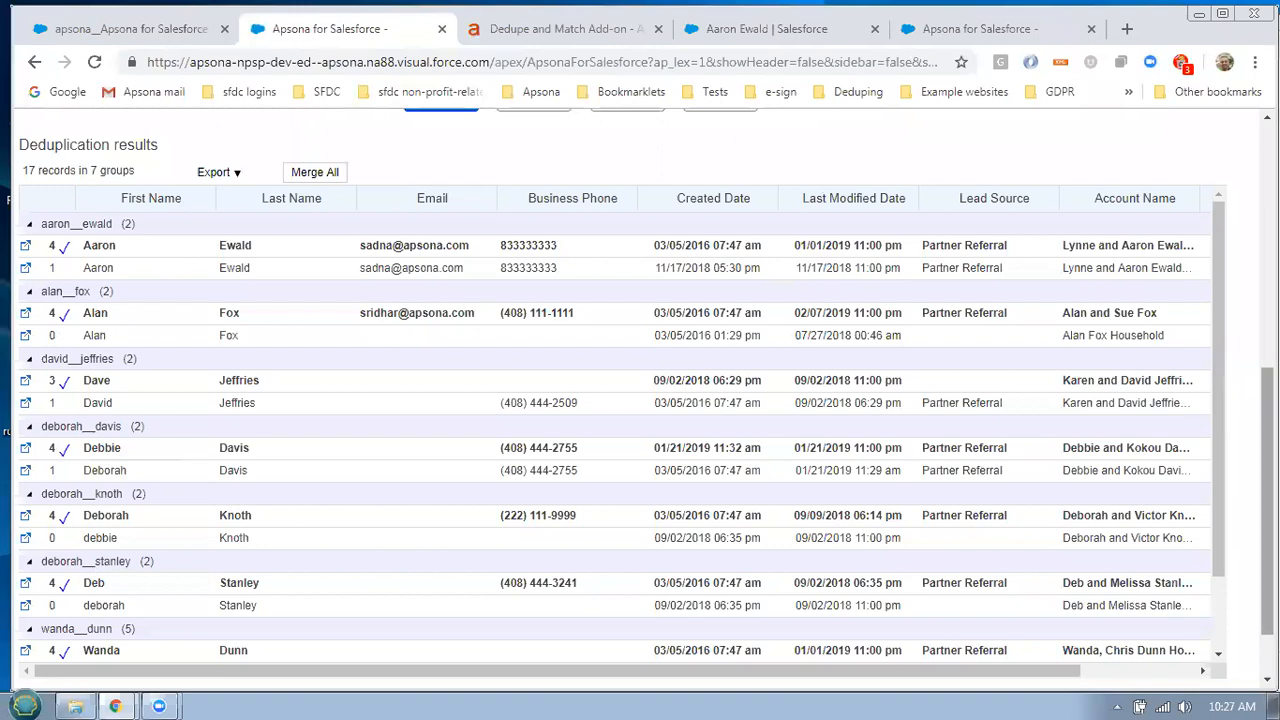
drag(1267, 478, 1267, 376)
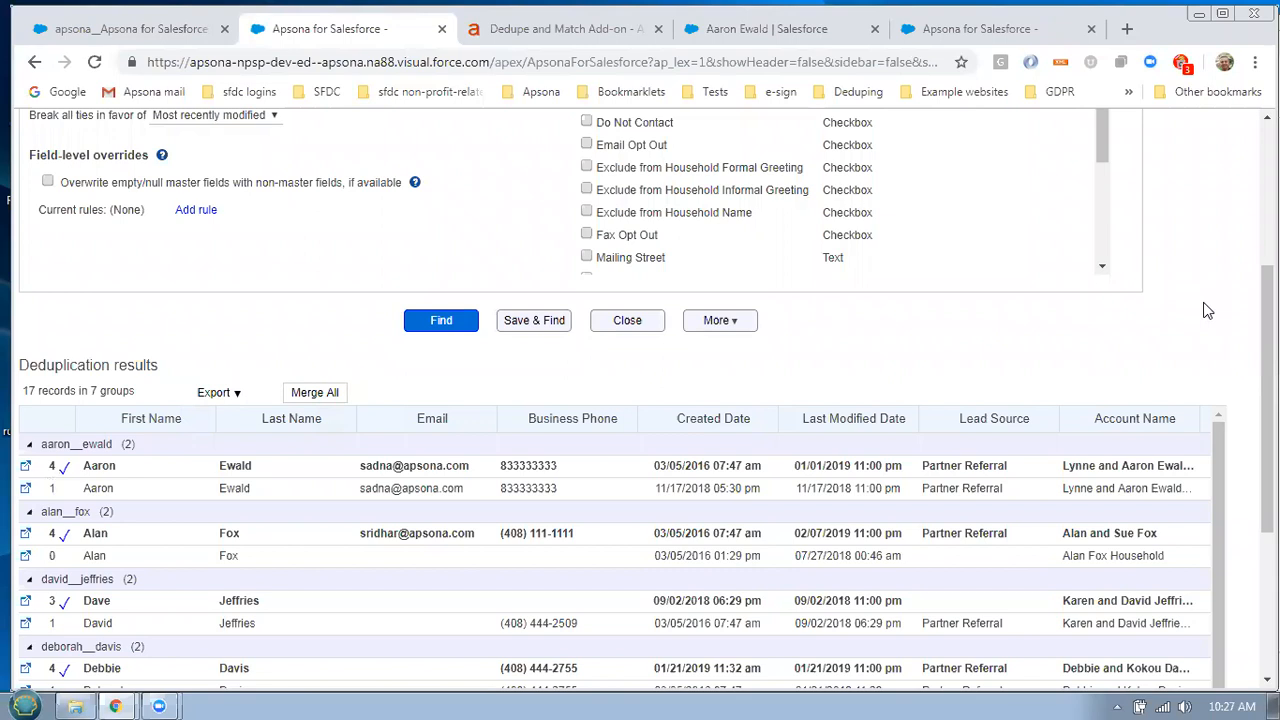
scroll(640, 400, down, 3)
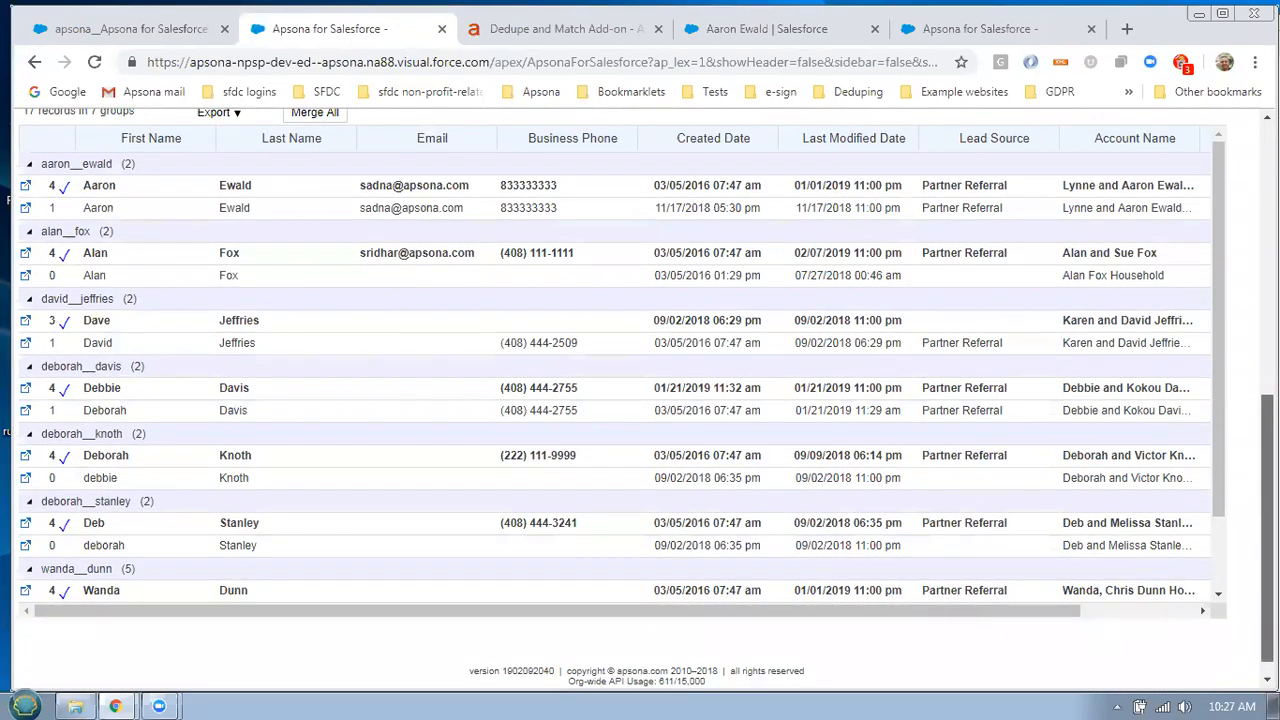
scroll(1034, 409, up, 3)
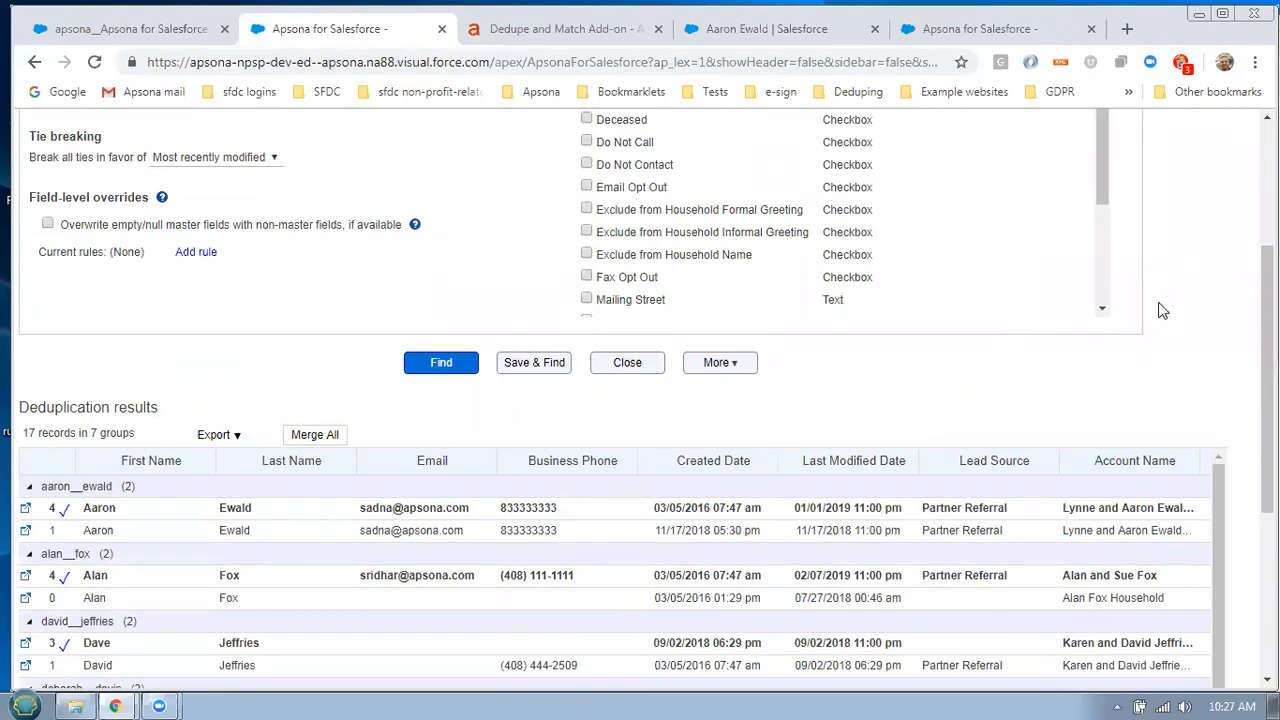
Set the tie breaking to favor the Most recently created record, and check the available tie-breaking choices
scroll(622, 375, up, 2)
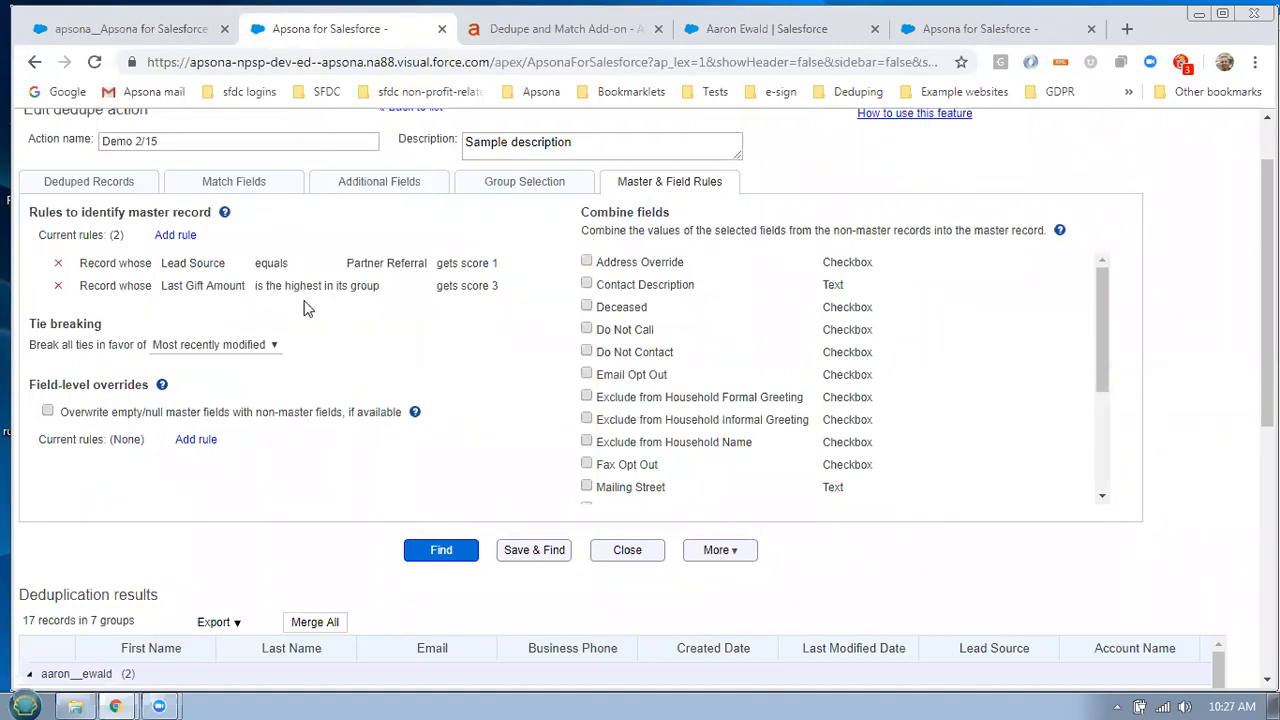
click(272, 348)
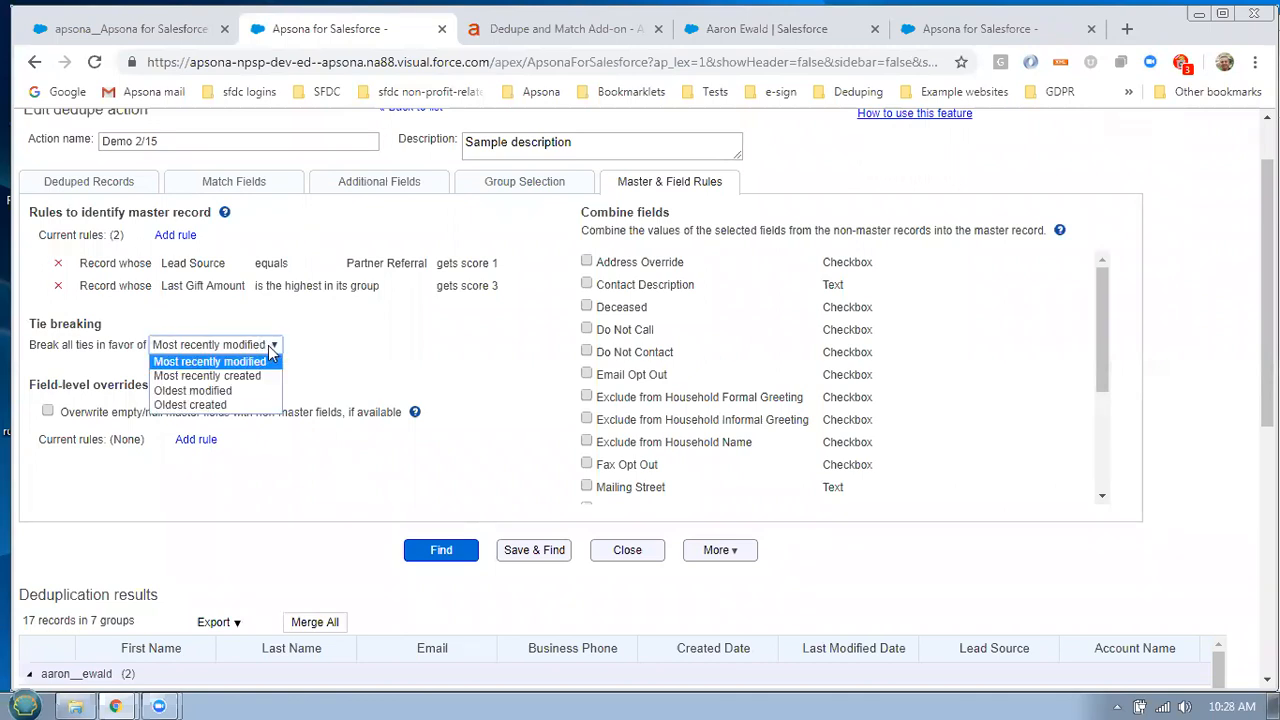
click(226, 378)
click(260, 345)
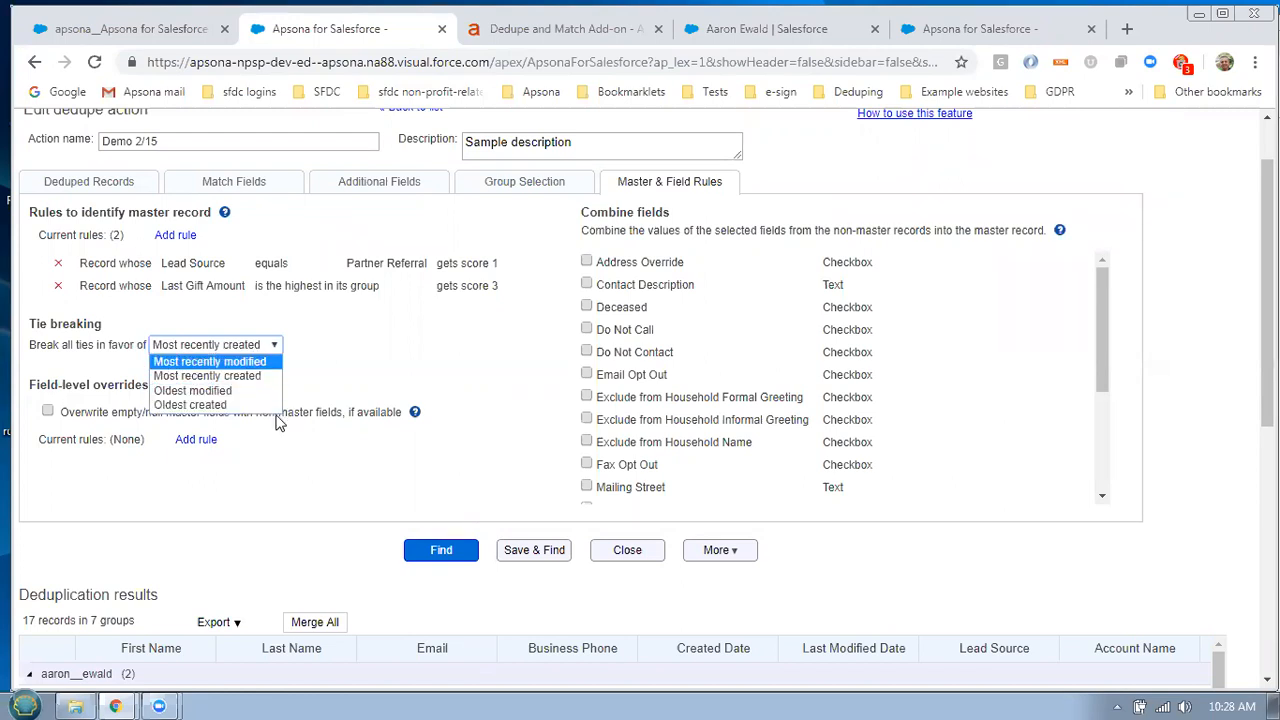
click(352, 372)
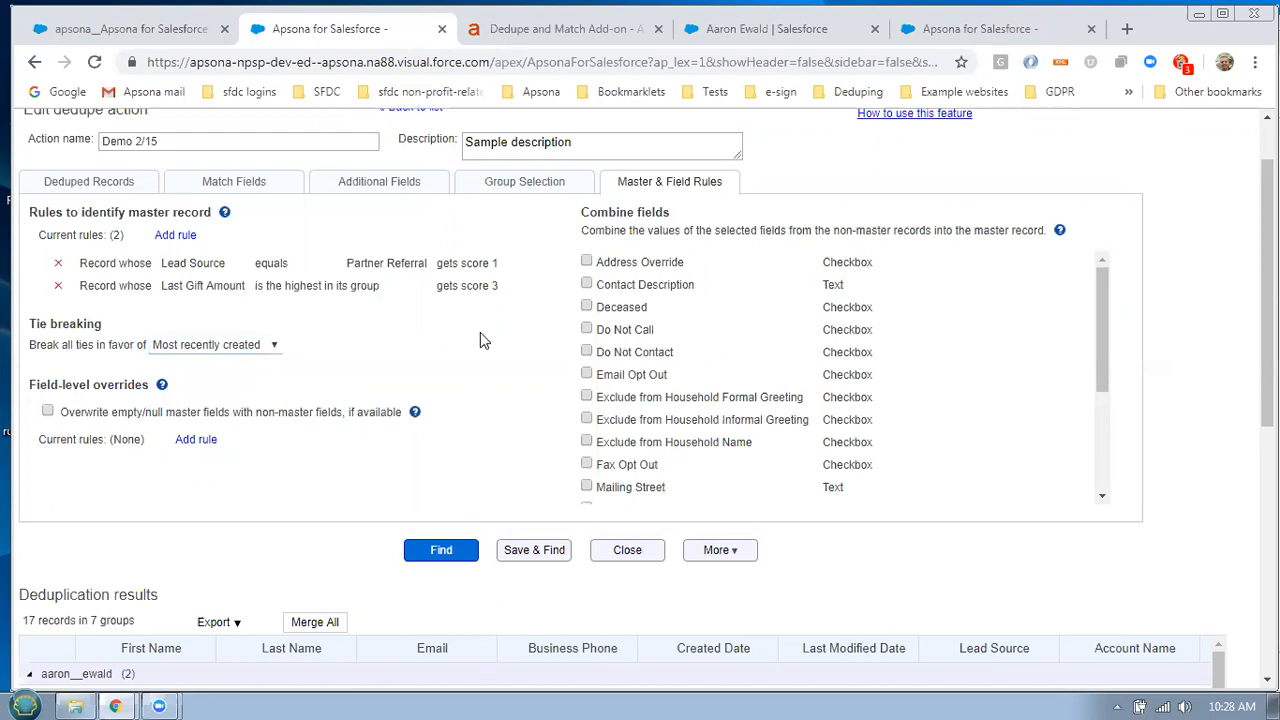
Enable overwriting empty master fields, and add a field override for Department from the non-master with the oldest Created Date
scroll(486, 329, down, 1)
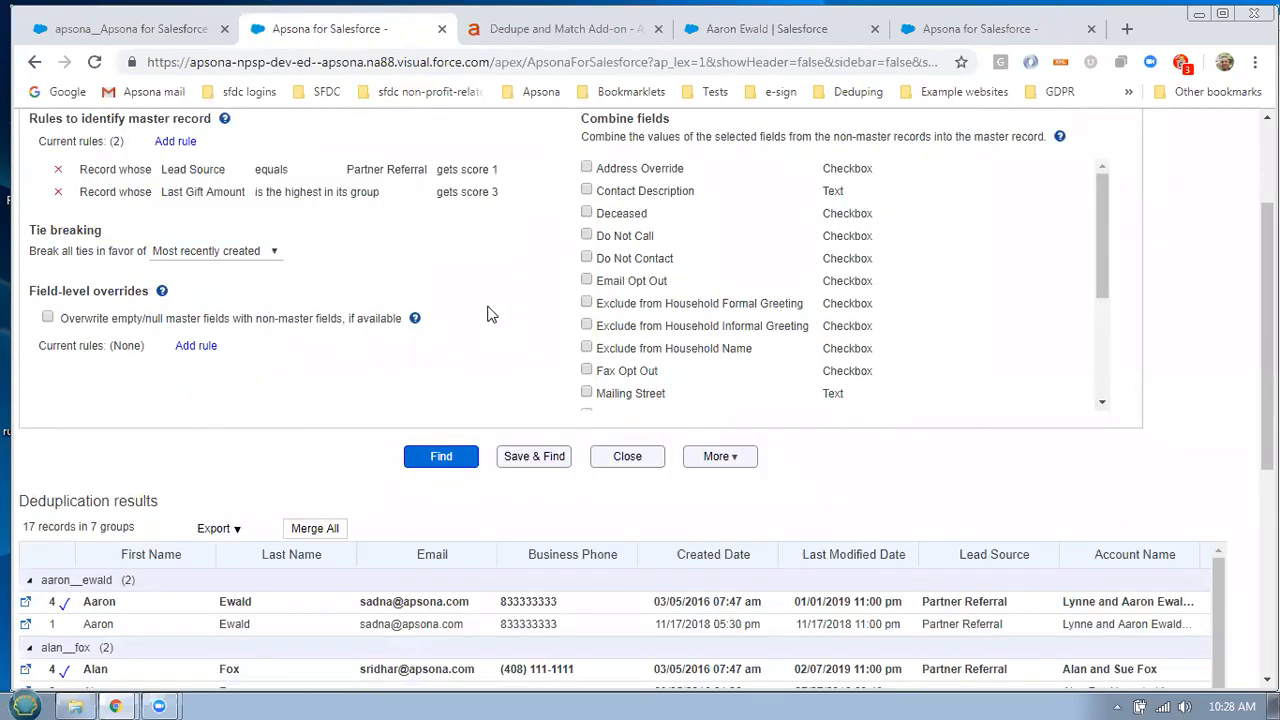
click(100, 325)
click(197, 347)
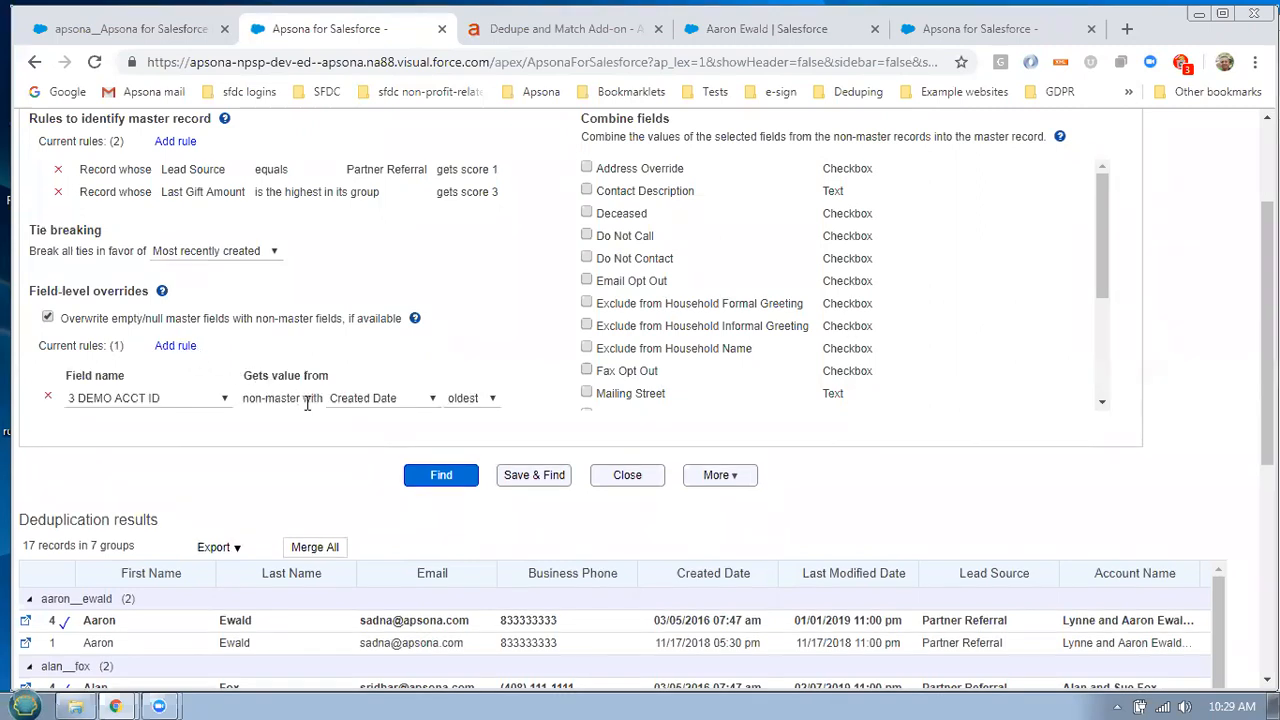
click(224, 399)
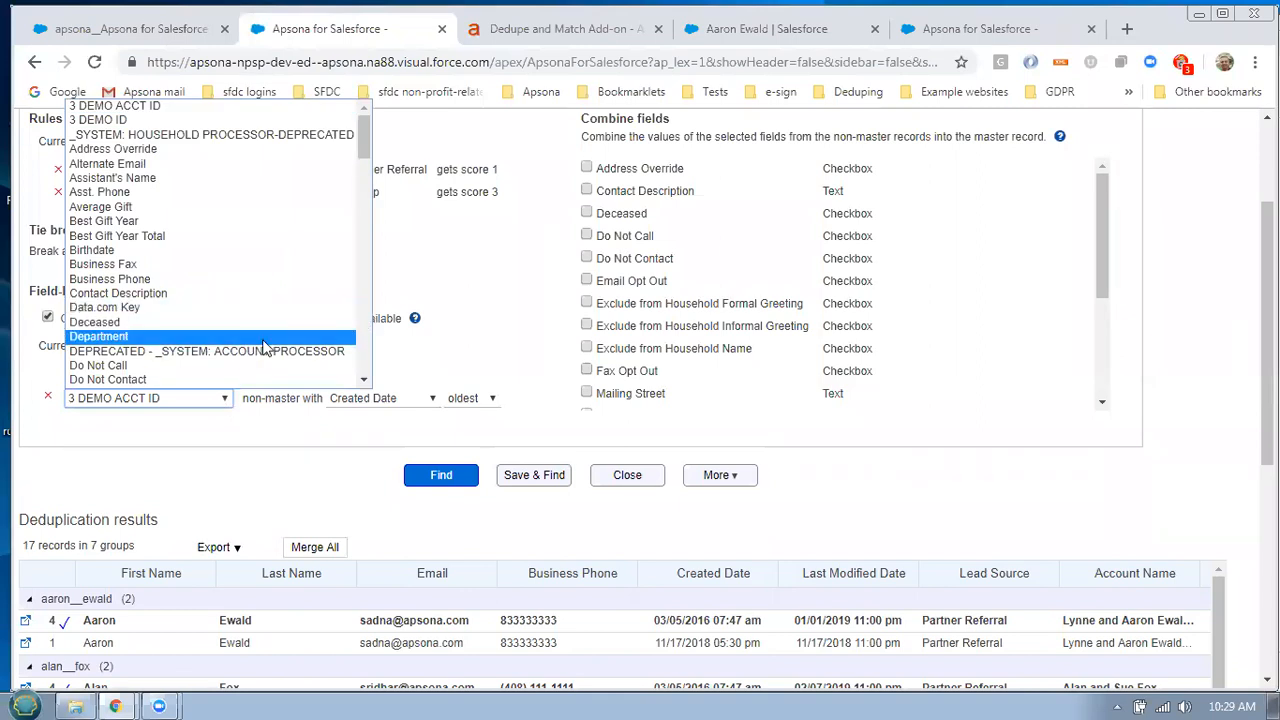
click(265, 340)
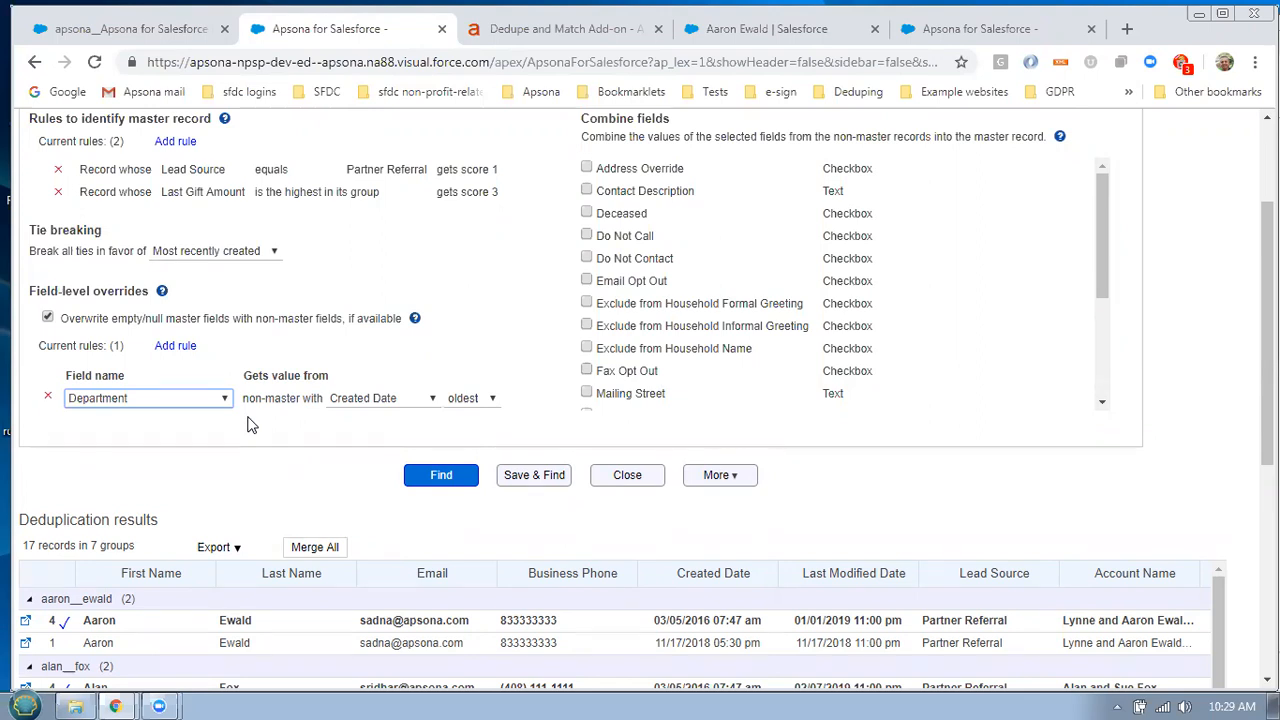
Add an override taking Email from the non-master with the newest Last Modified Date, and combine Contact Description values into the master record
click(176, 346)
click(224, 426)
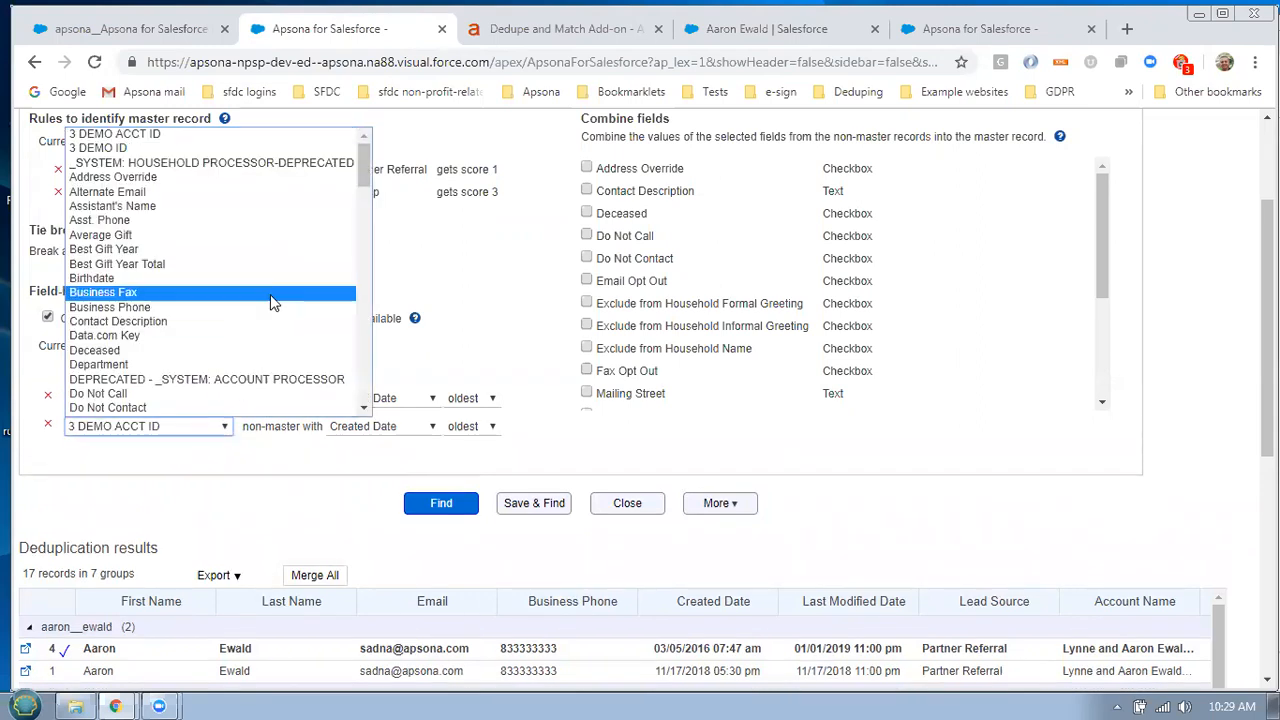
scroll(274, 302, down, 3)
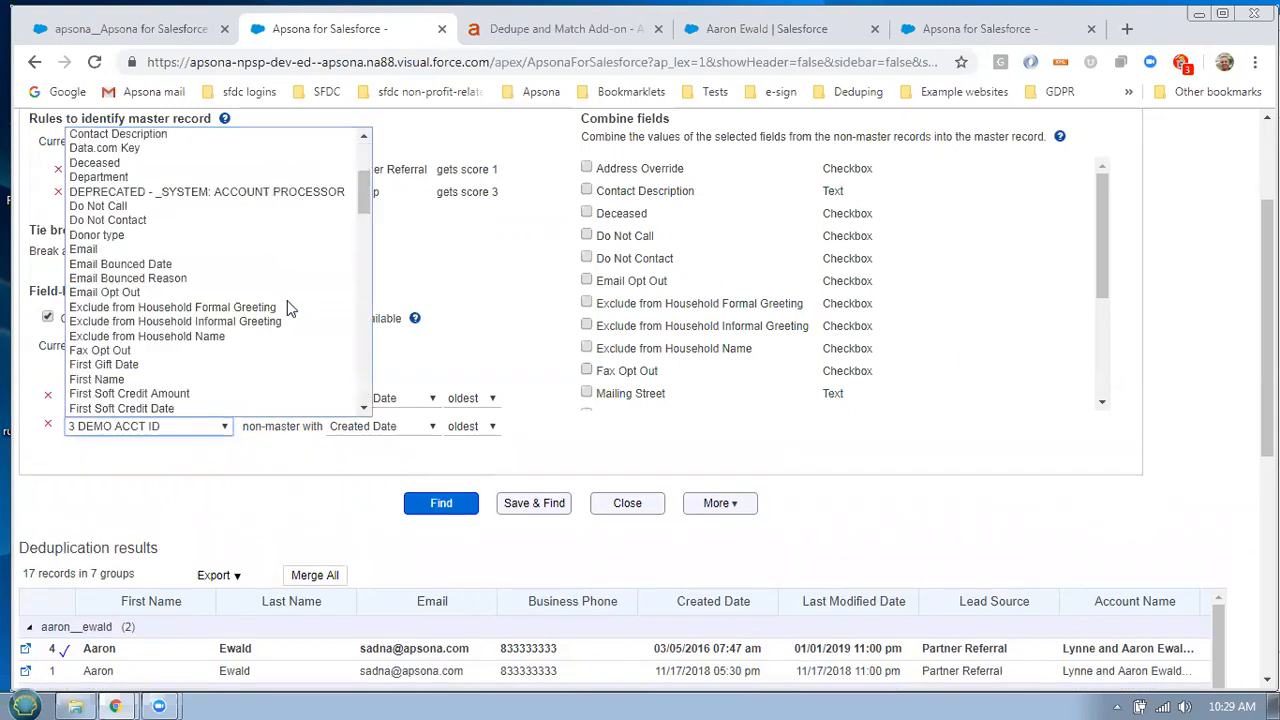
click(155, 250)
click(370, 428)
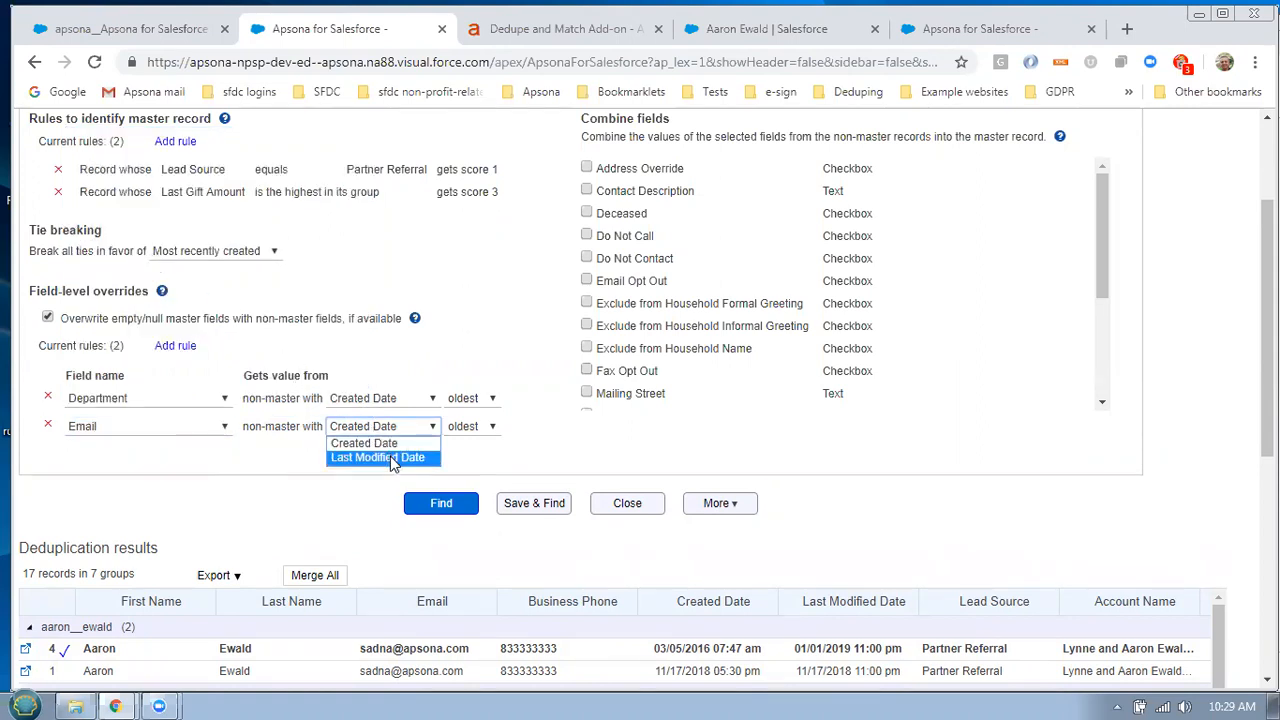
click(390, 458)
click(476, 428)
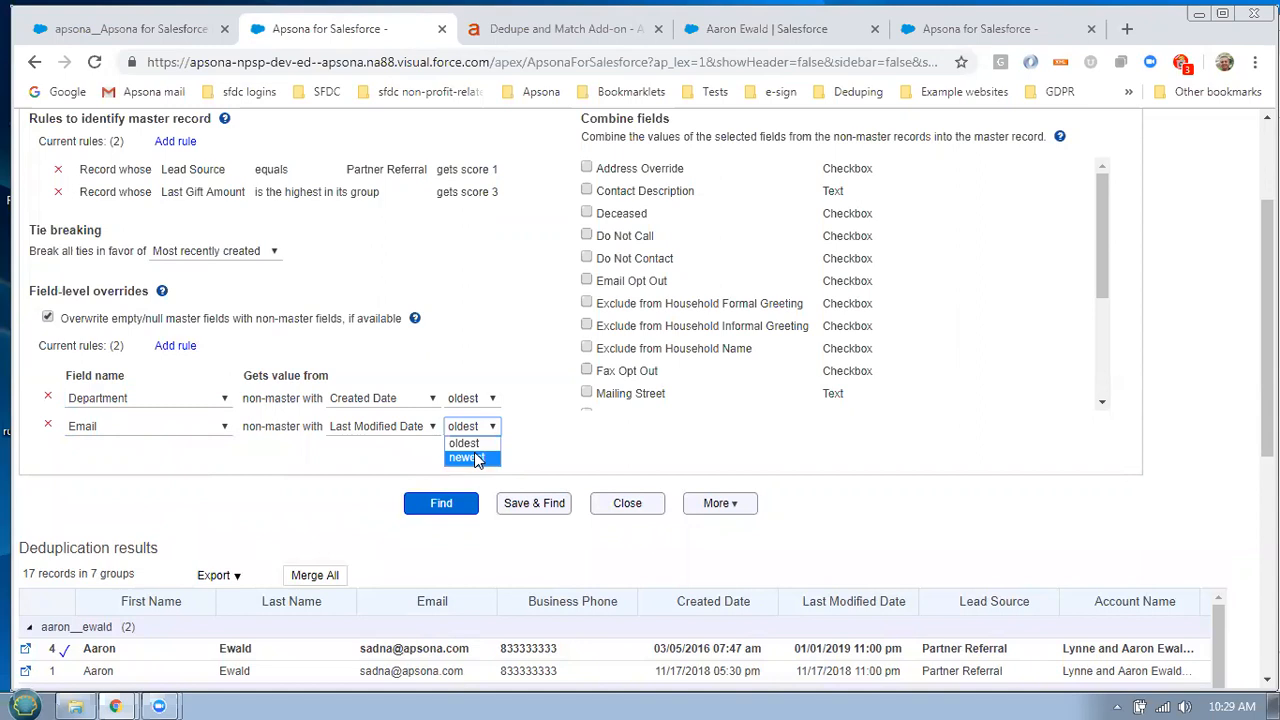
click(476, 459)
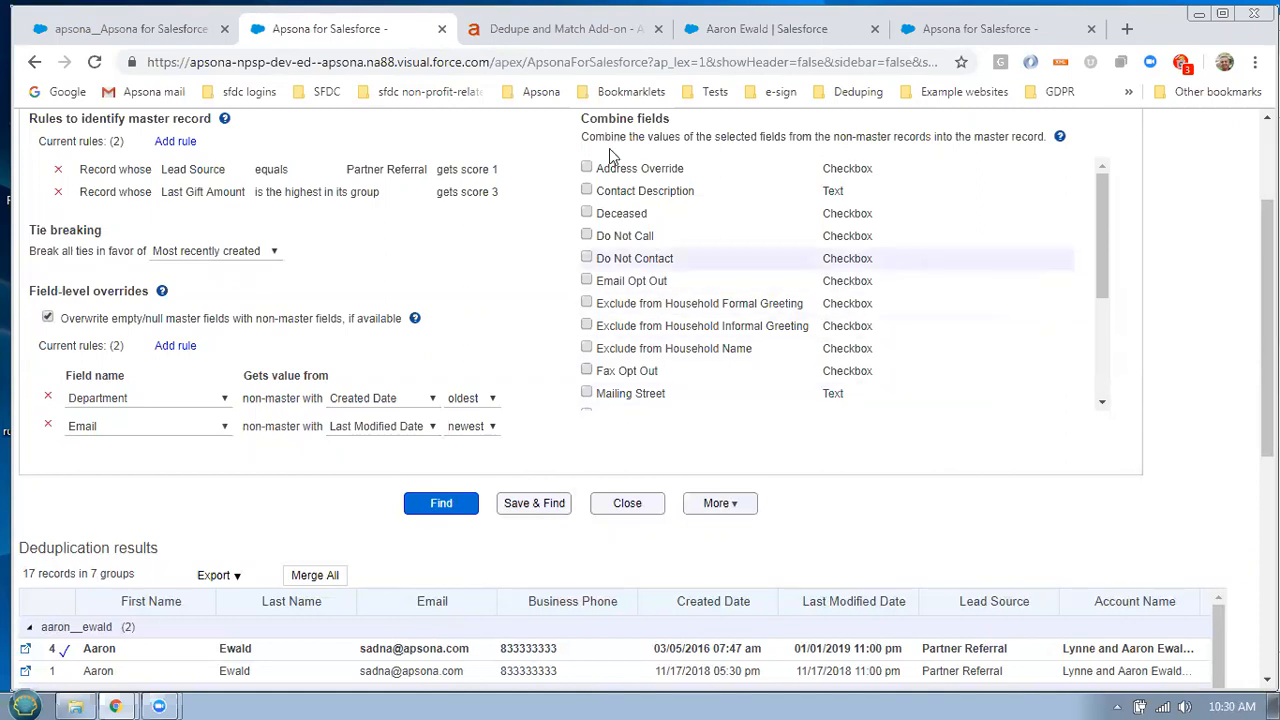
scroll(1200, 258, up, 1)
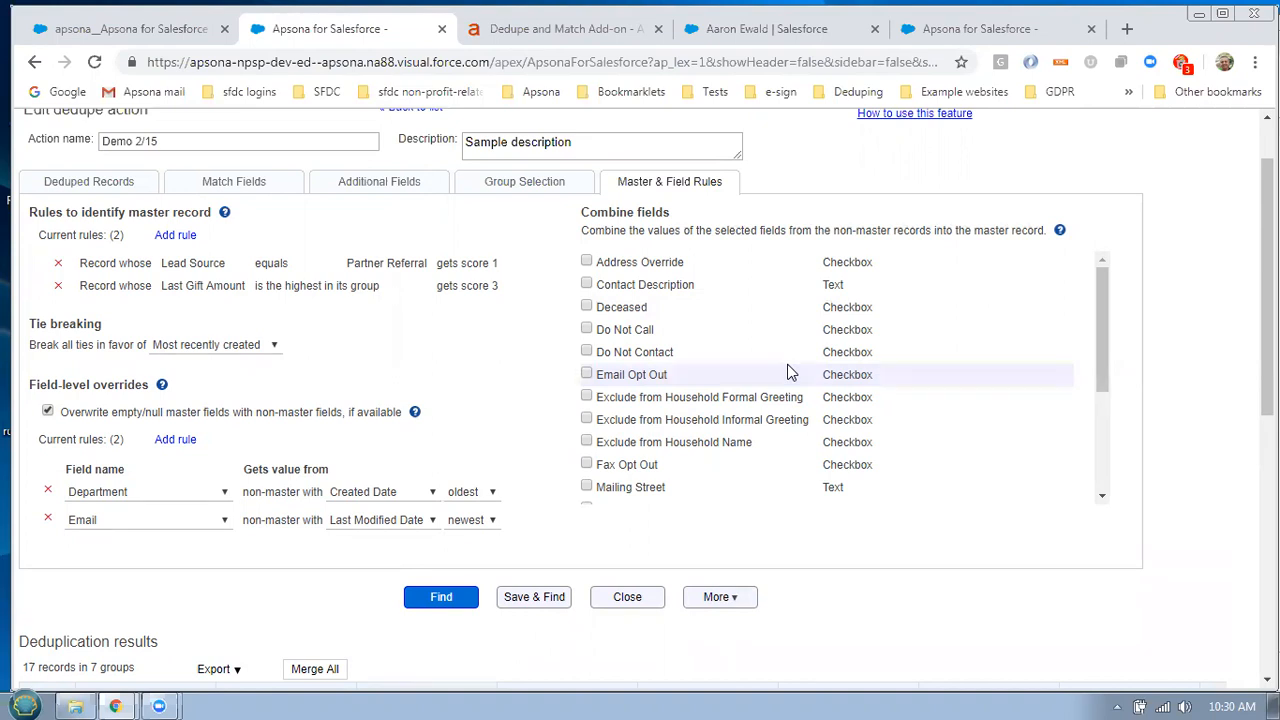
click(676, 287)
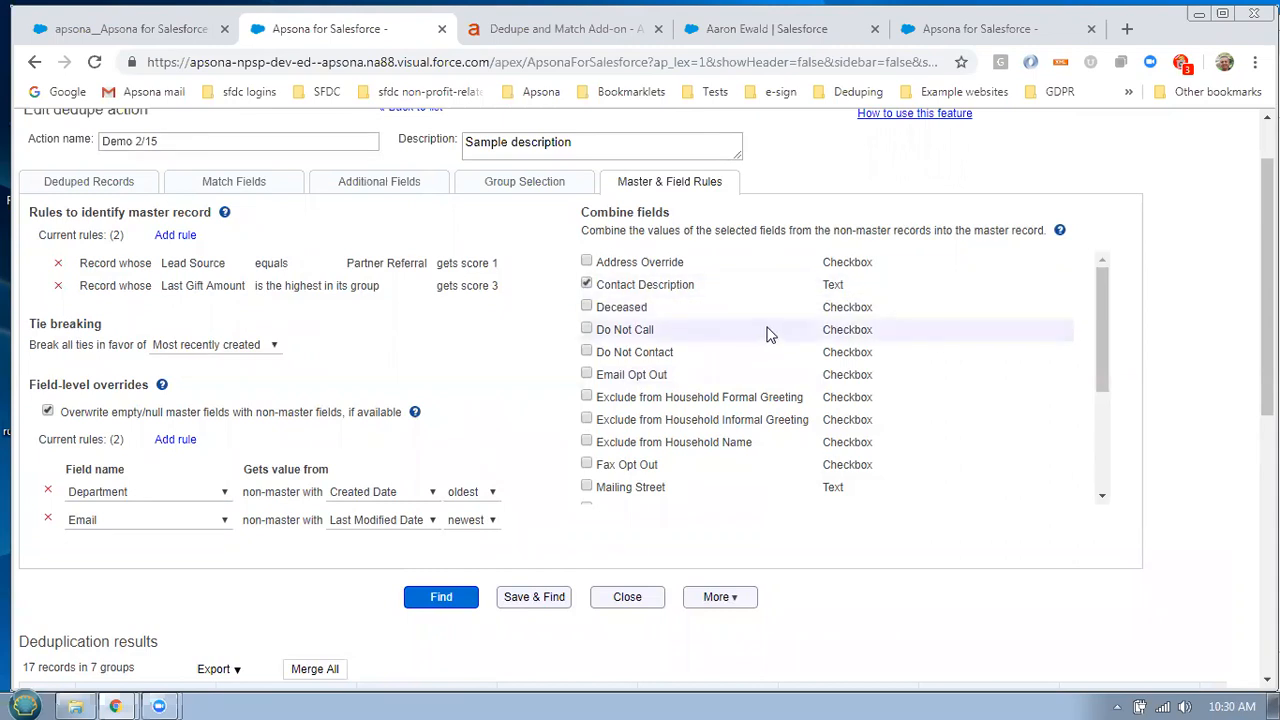
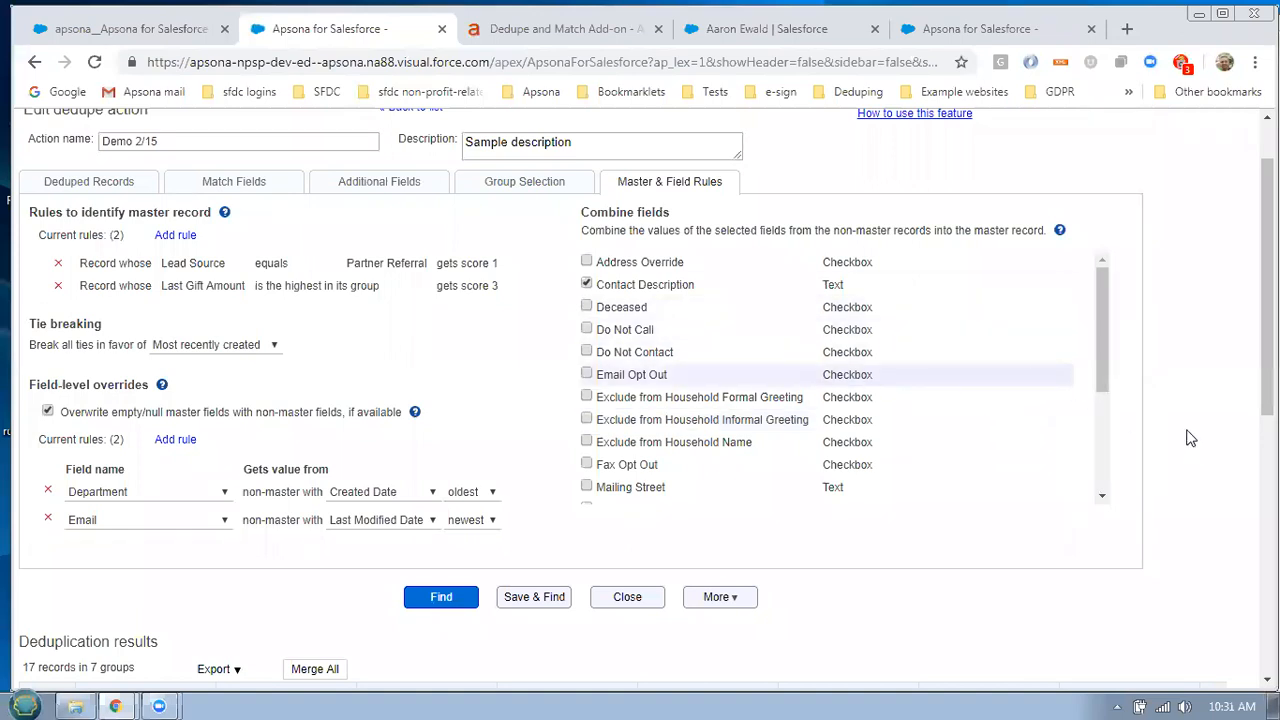
Check the confirmation for merging all duplicate groups, and cancel the merge
scroll(1193, 436, down, 1)
scroll(1193, 436, down, 1)
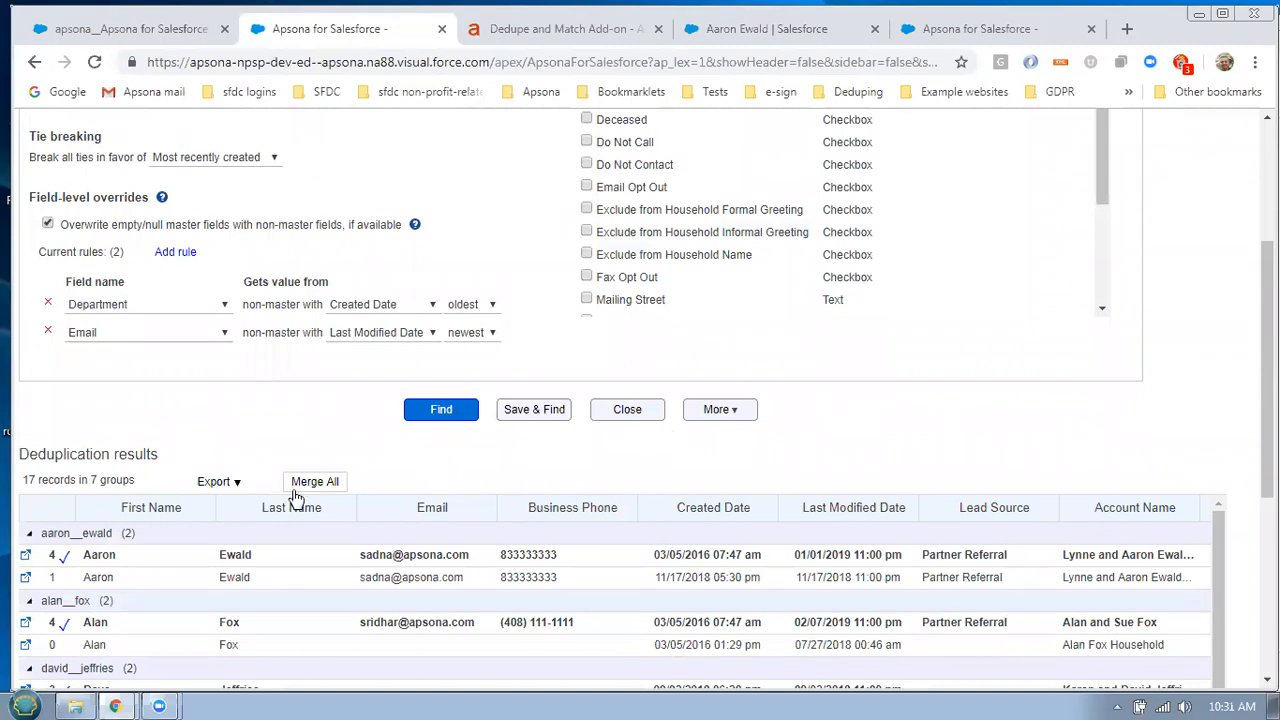
click(318, 482)
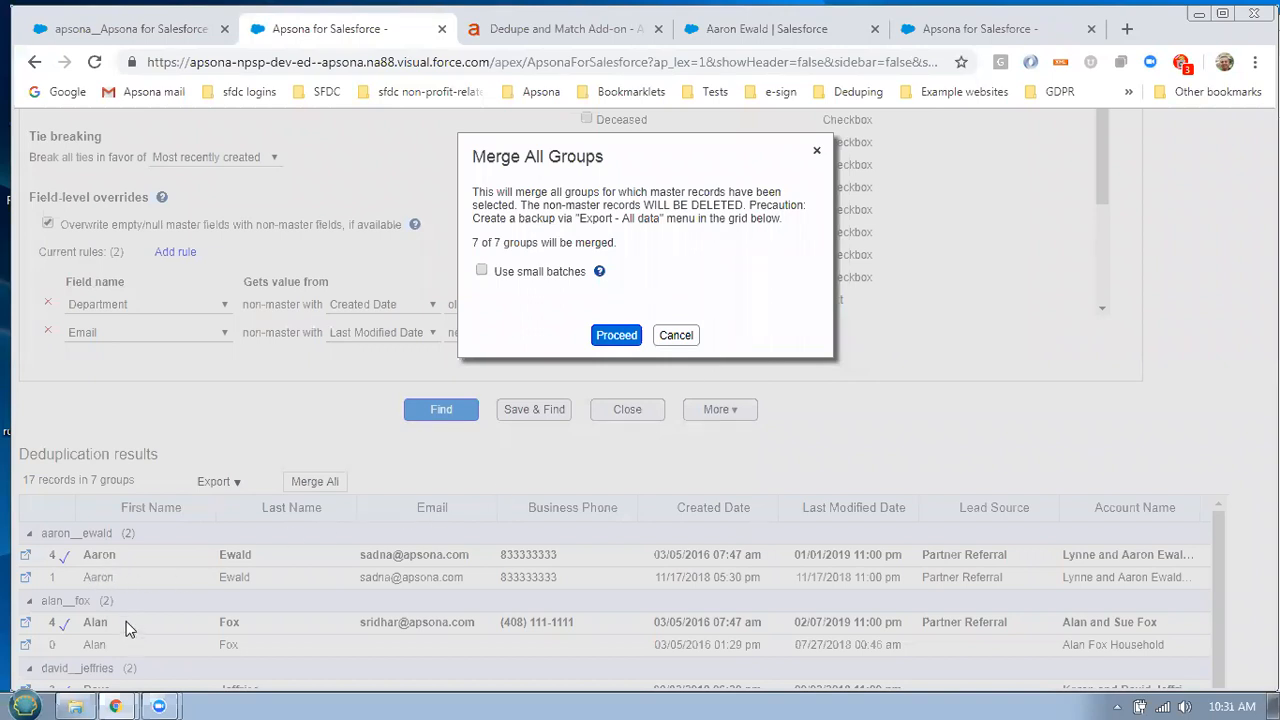
click(677, 336)
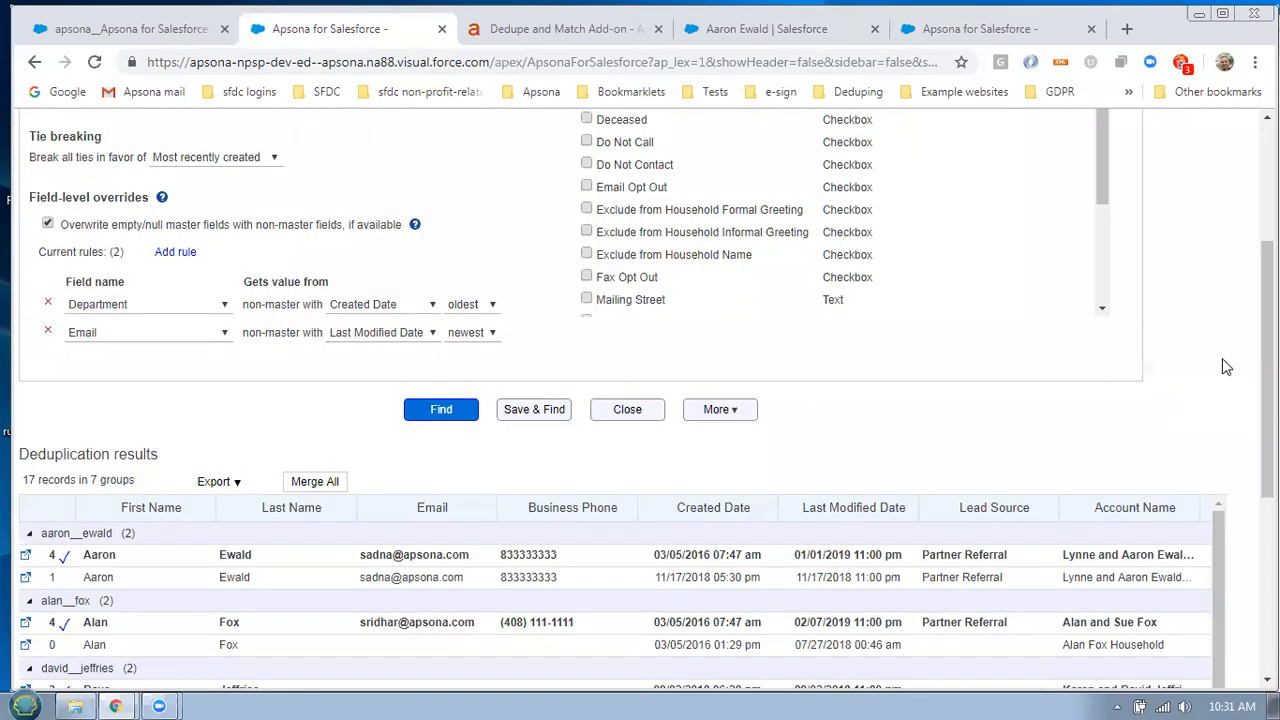
Clear the master selection in the second, third, fourth and sixth duplicate groups, and open the confirmation for merging all groups
scroll(1224, 358, down, 3)
click(280, 502)
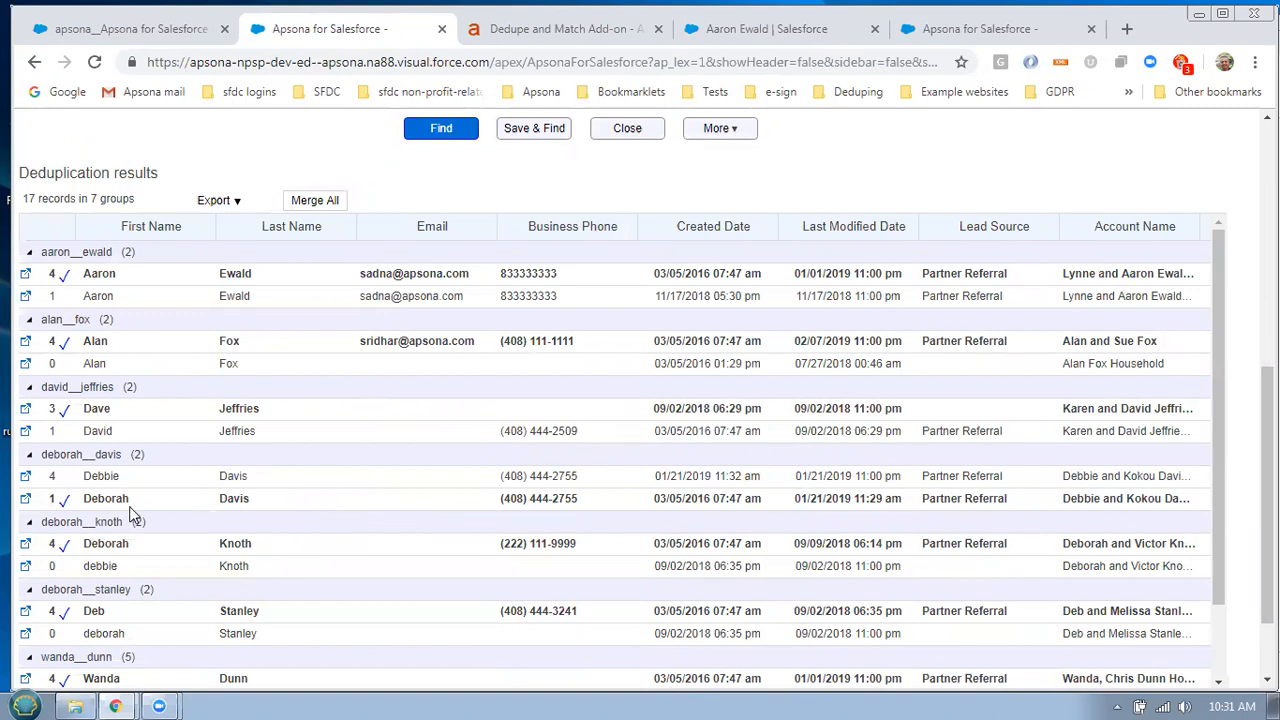
click(272, 505)
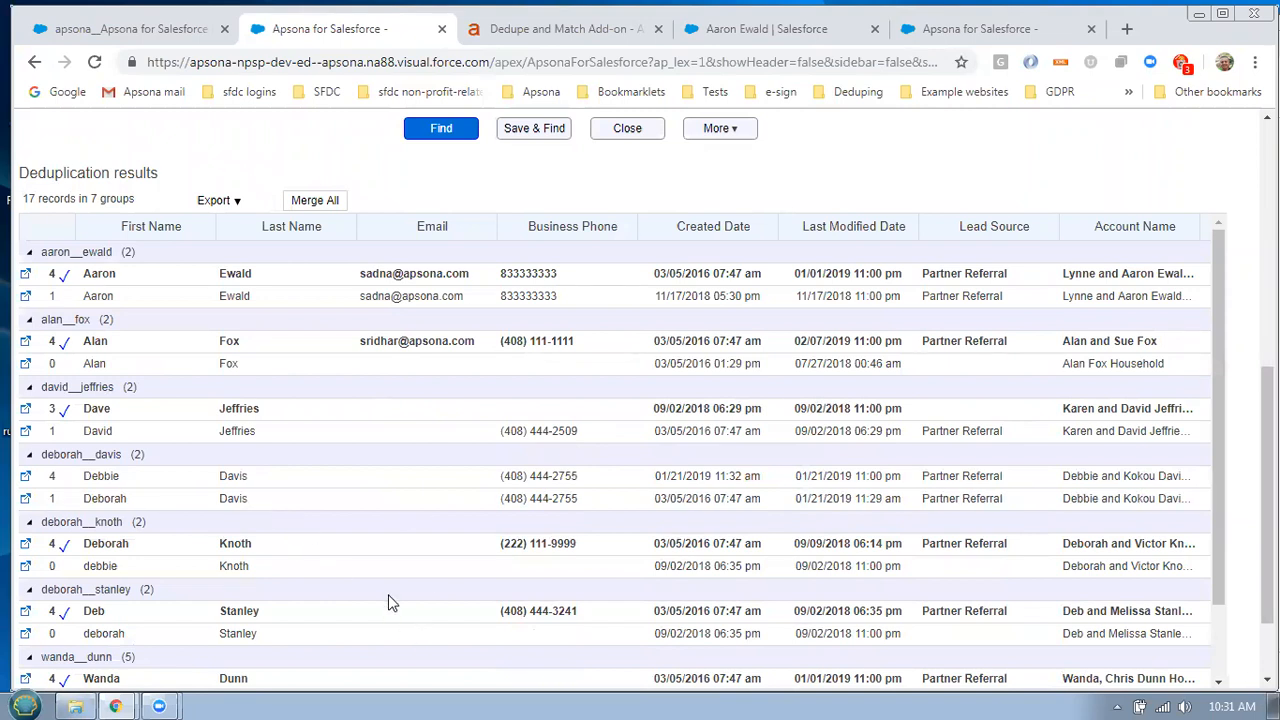
click(288, 418)
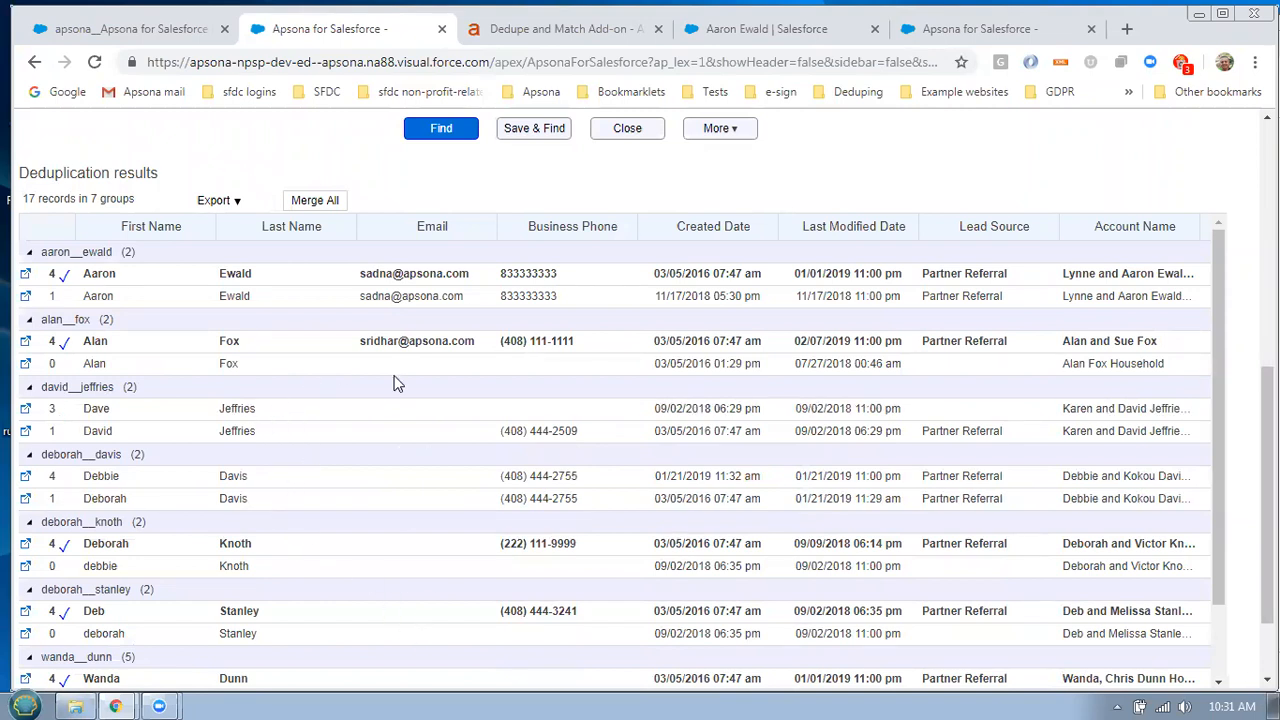
click(423, 341)
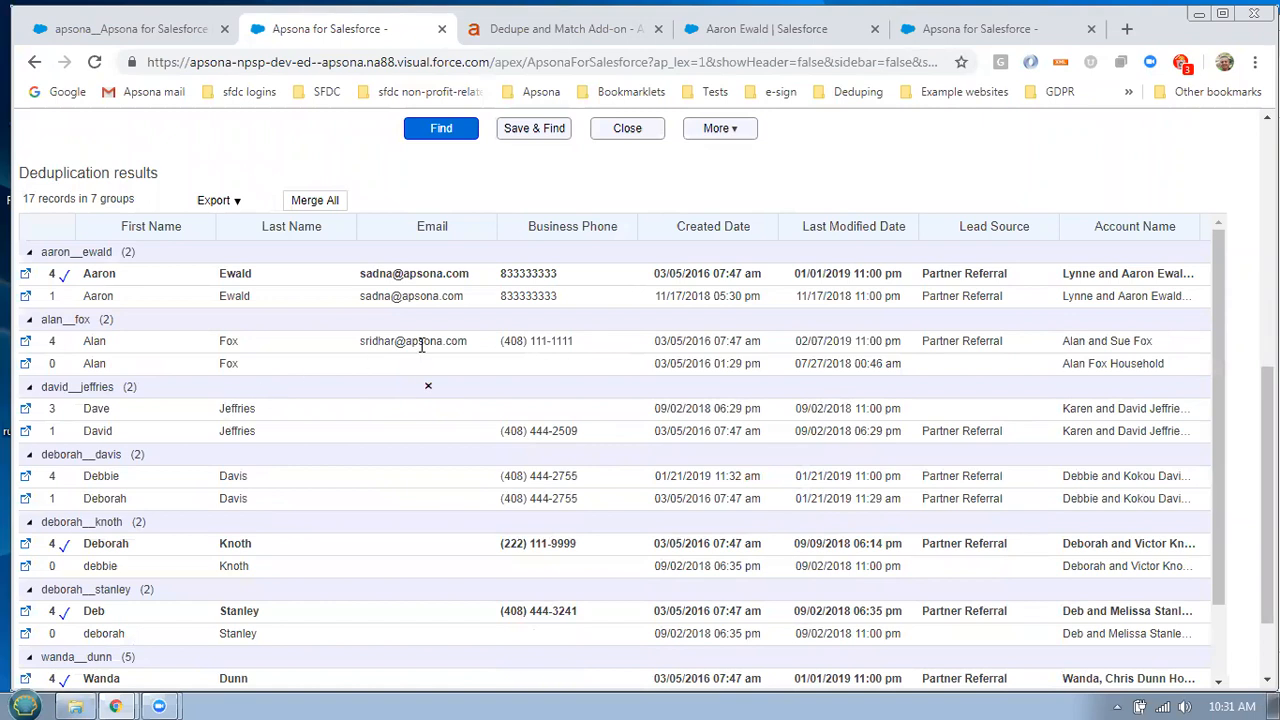
click(133, 615)
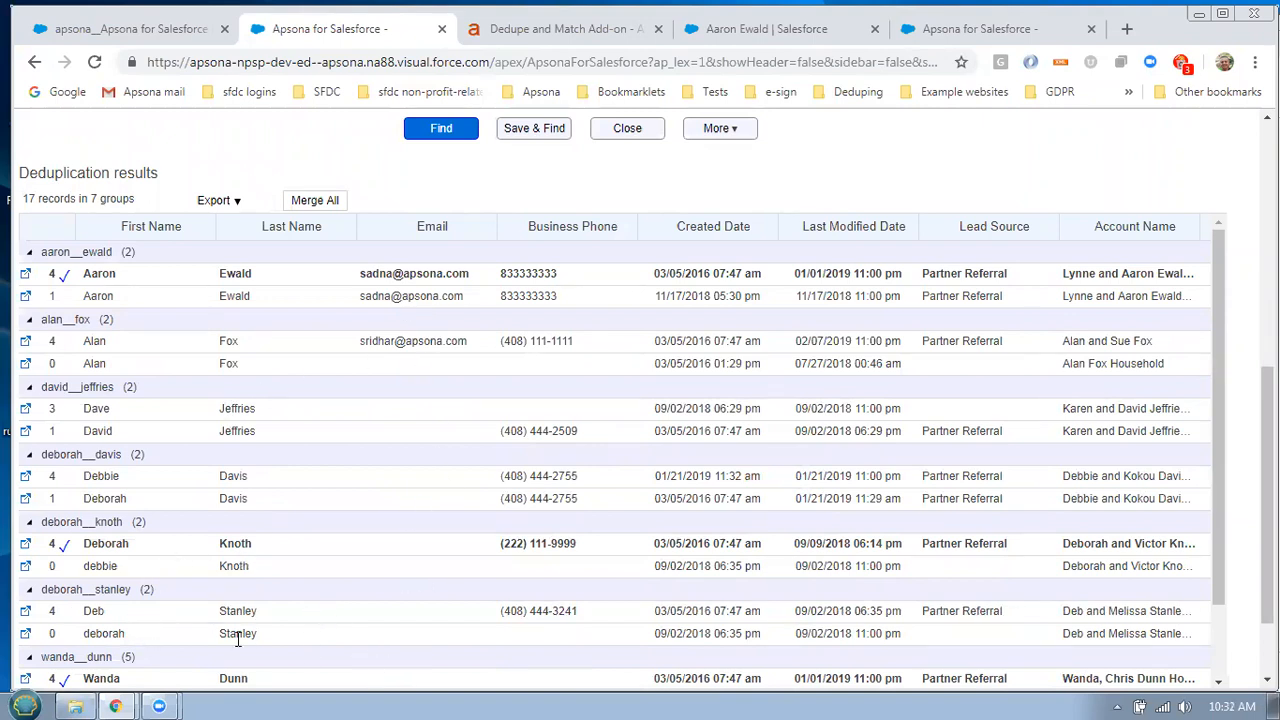
click(325, 205)
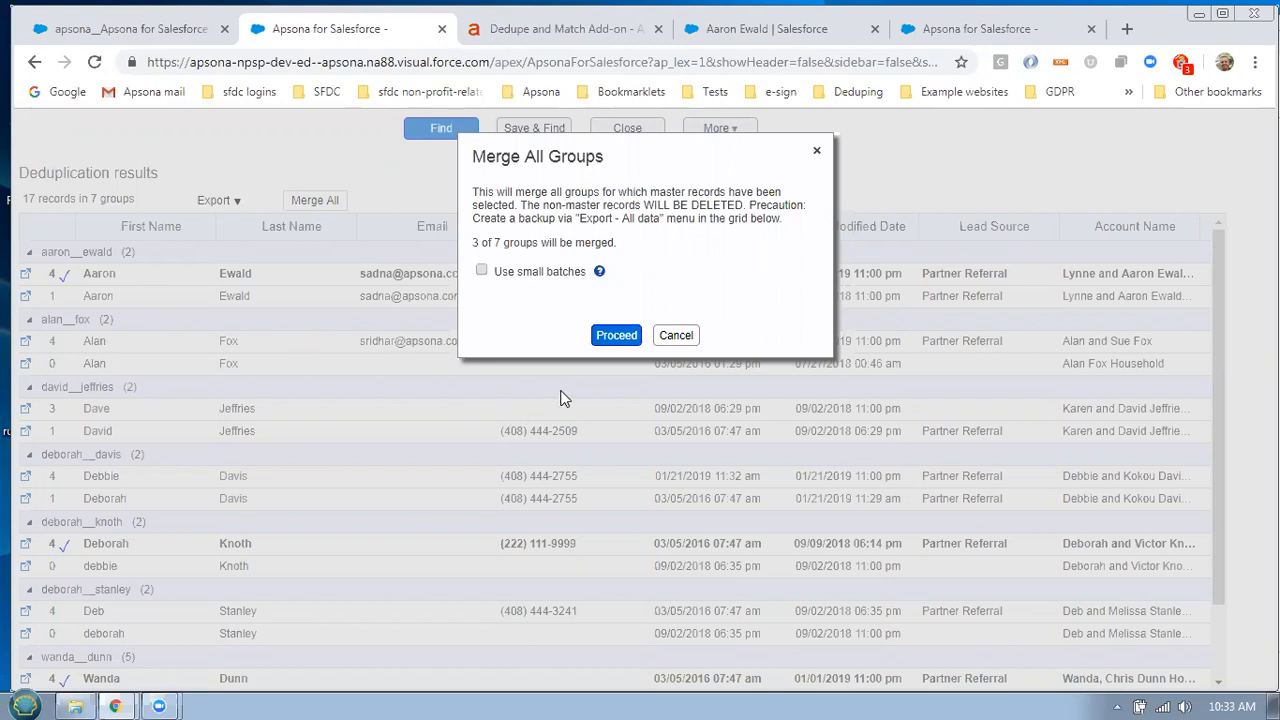
Cancel the merge of all groups, then save the Demo 2/15 dedupe action and rerun its duplicate search
click(686, 337)
scroll(1246, 216, up, 3)
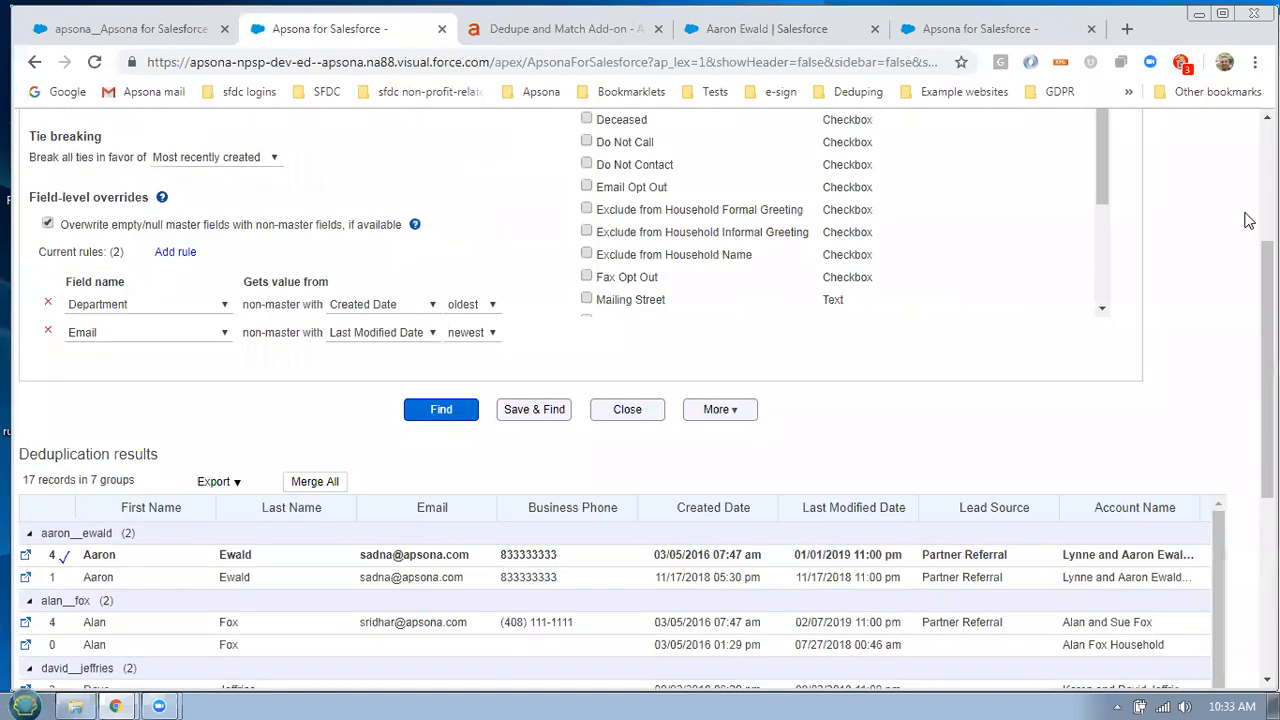
scroll(1246, 220, up, 3)
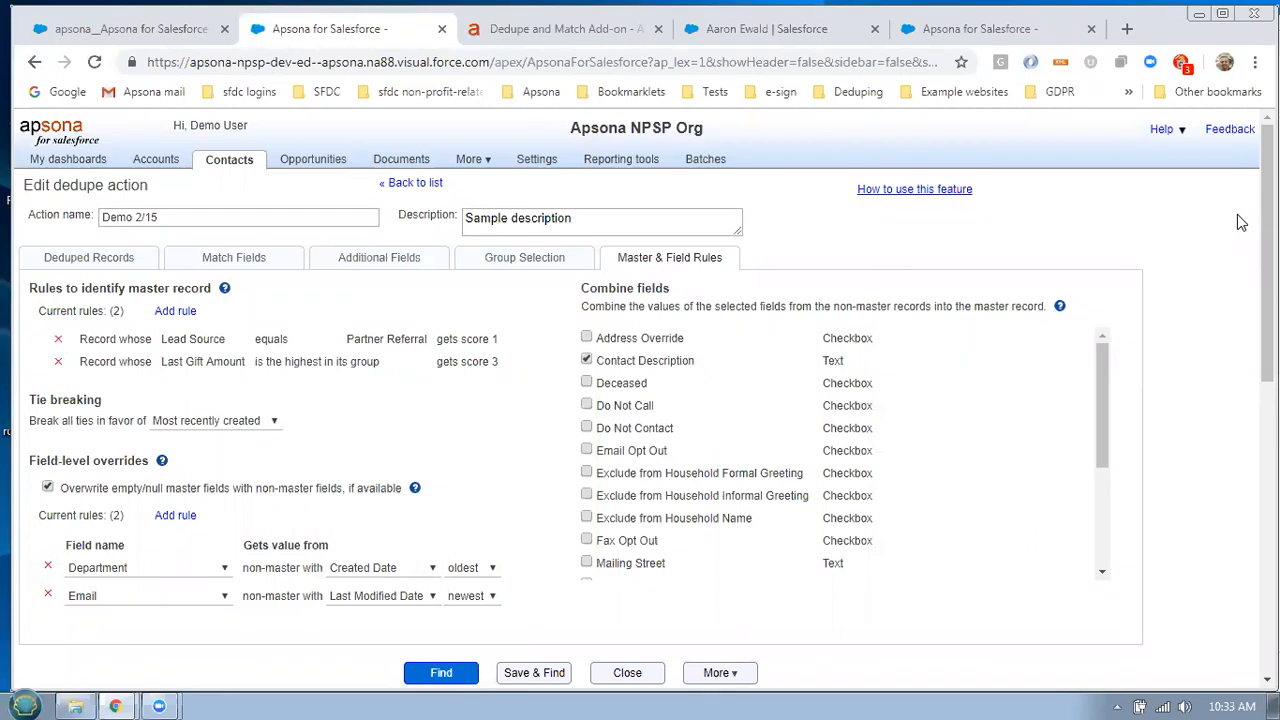
scroll(1241, 224, down, 2)
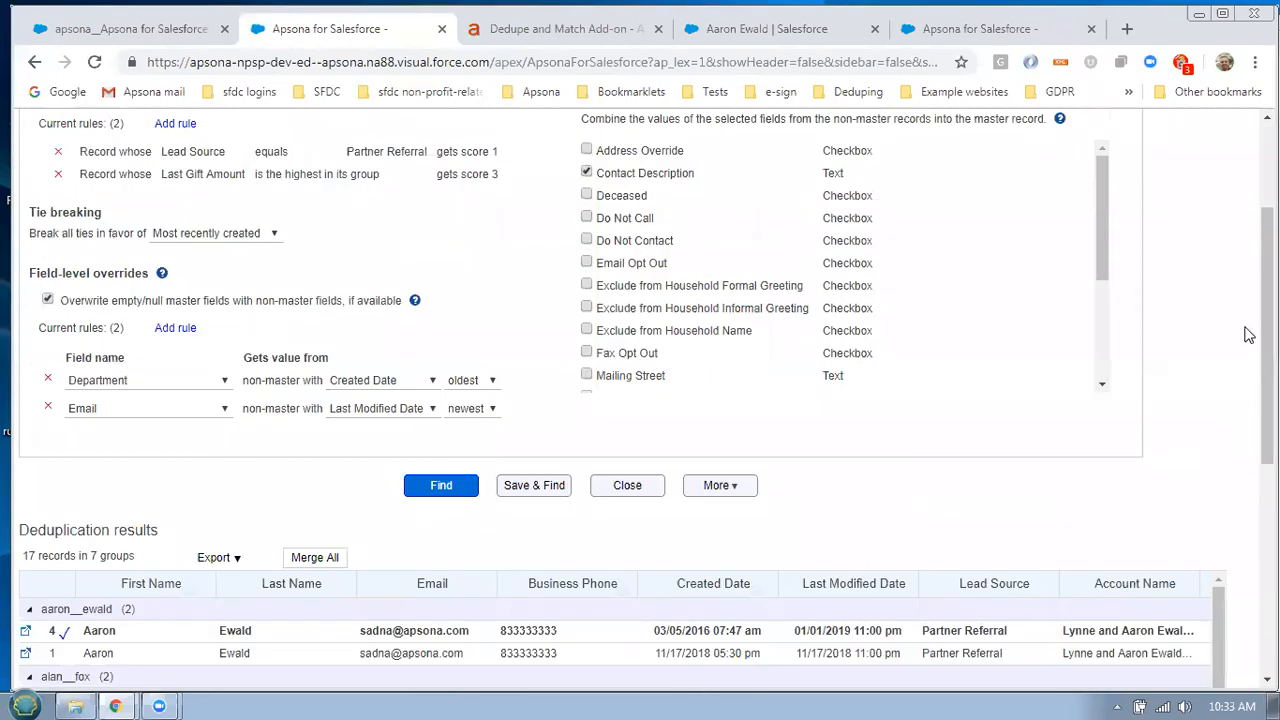
scroll(1246, 335, down, 2)
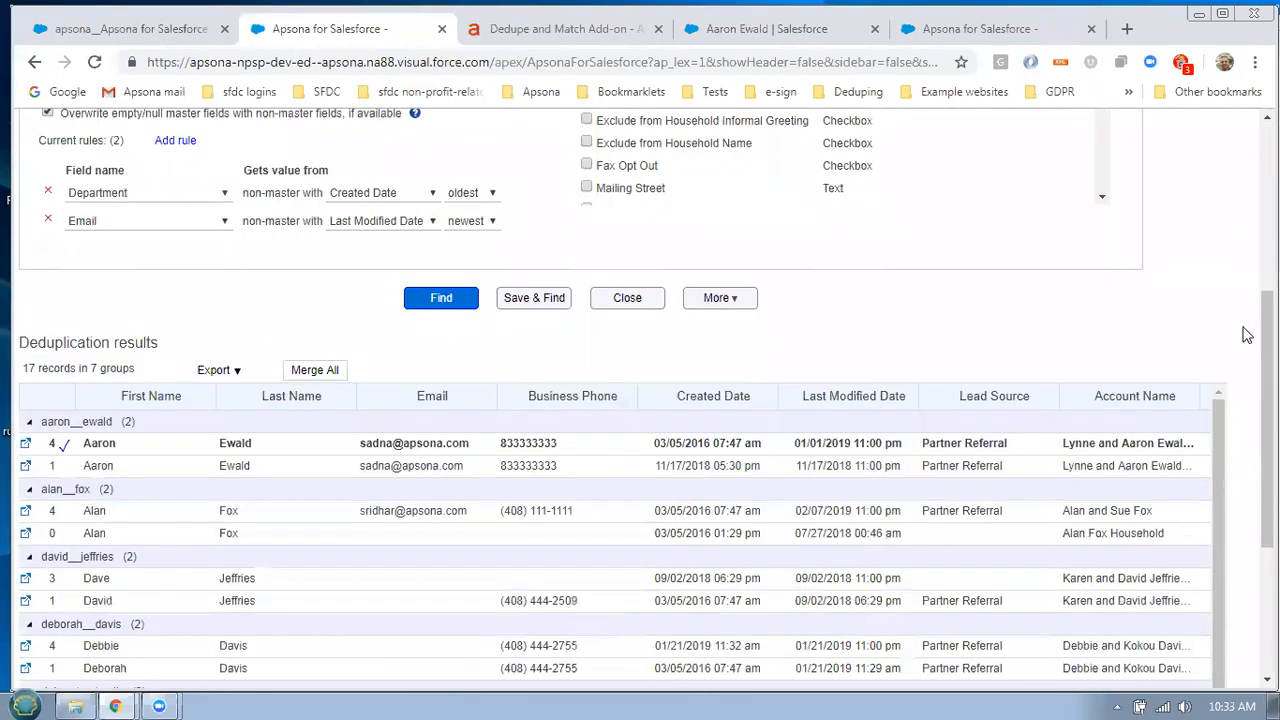
click(735, 302)
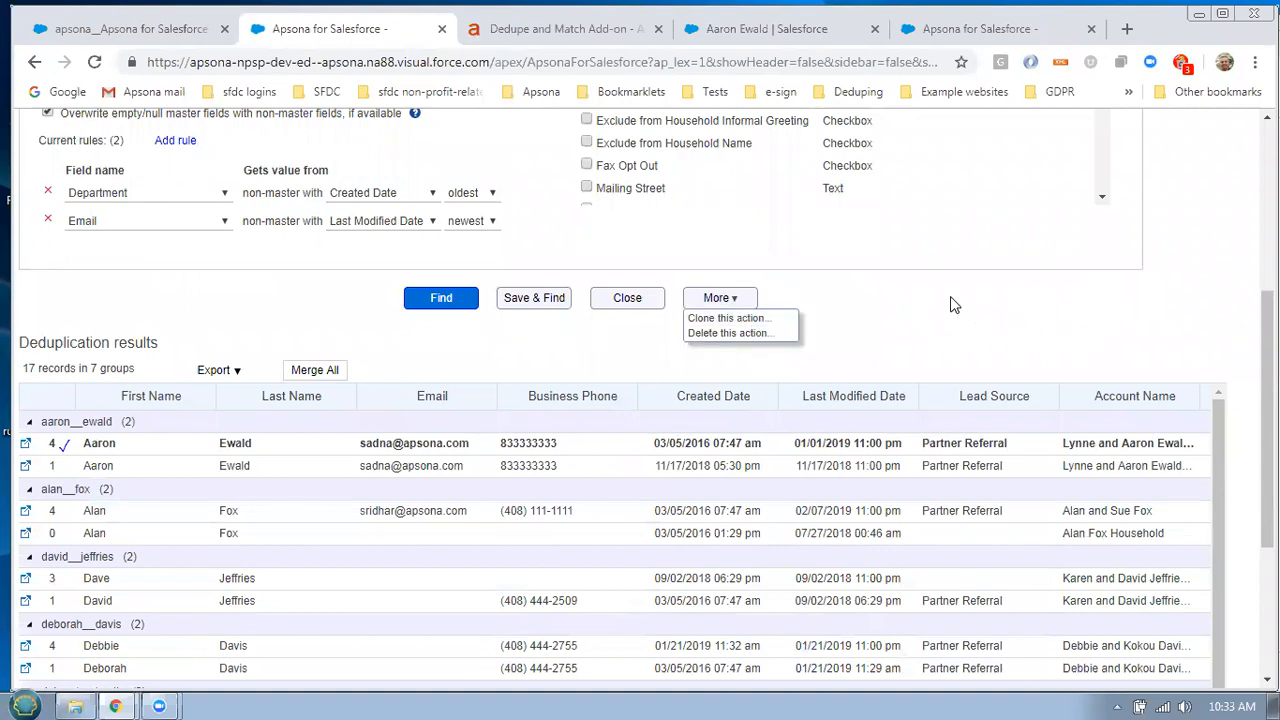
click(560, 299)
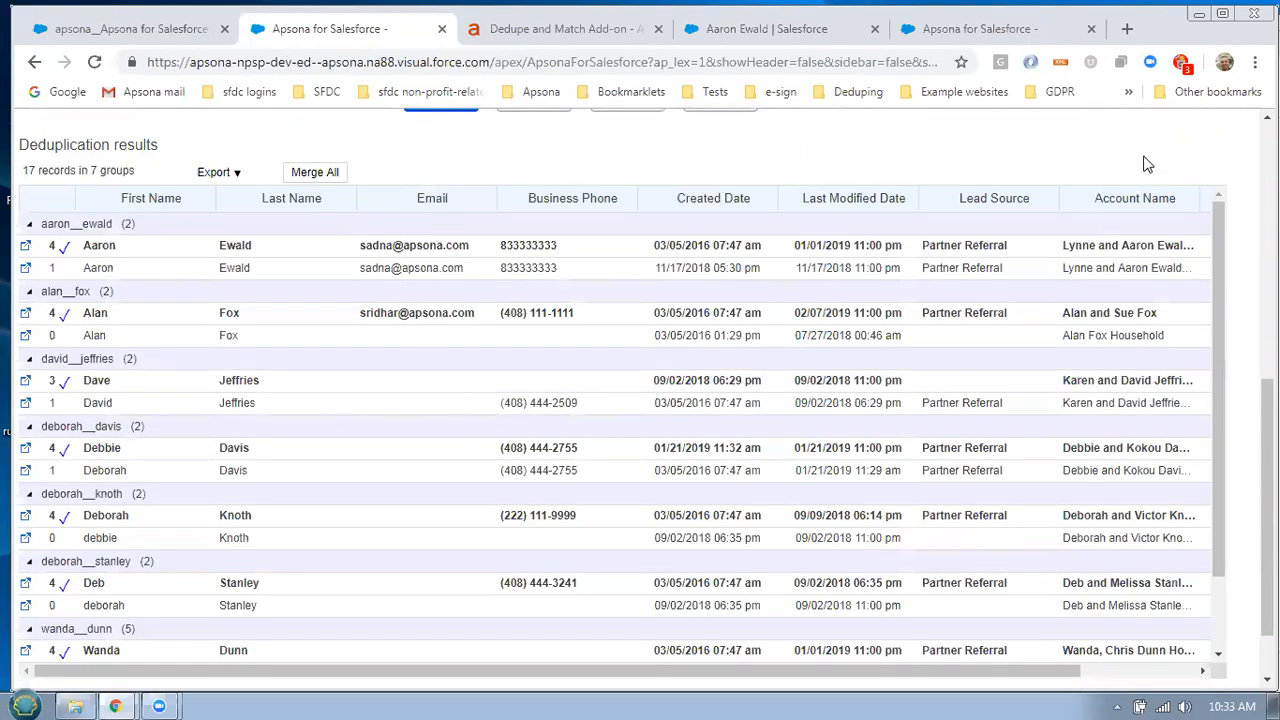
Clone the dedupe action under the name Copy of Demo 2/15, keeping the description Sample description
scroll(1140, 168, up, 2)
click(743, 195)
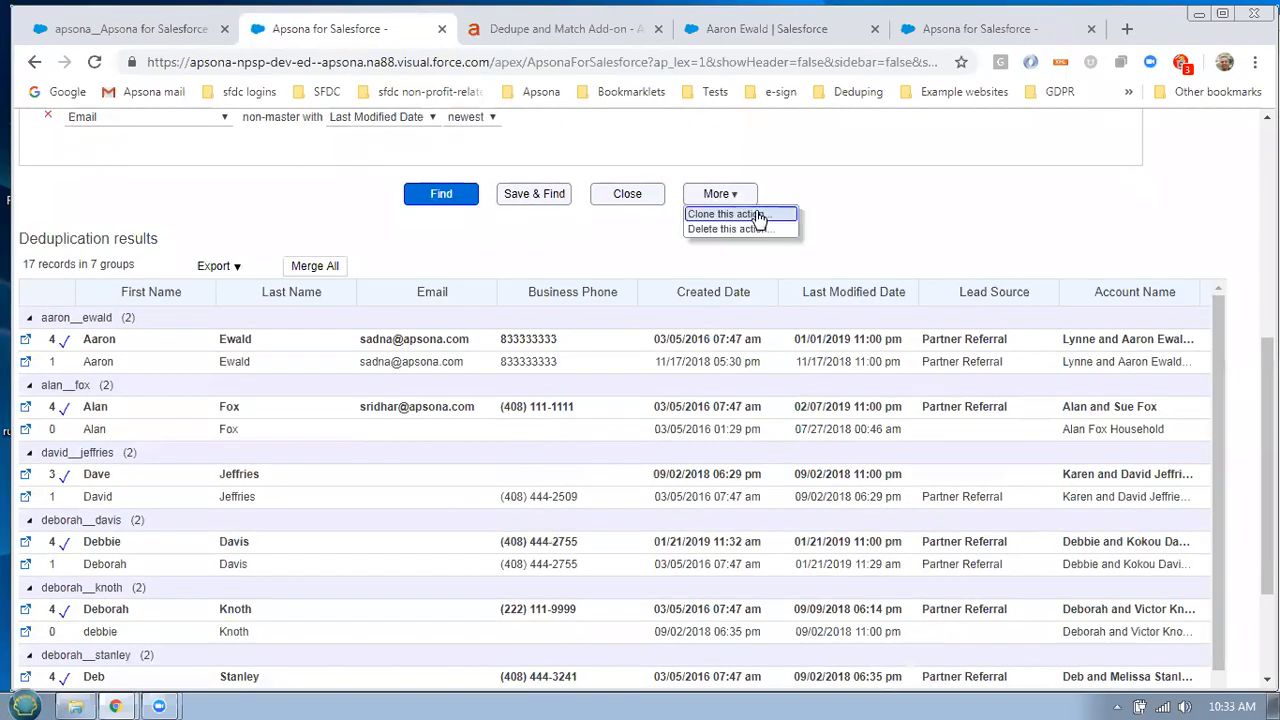
click(758, 215)
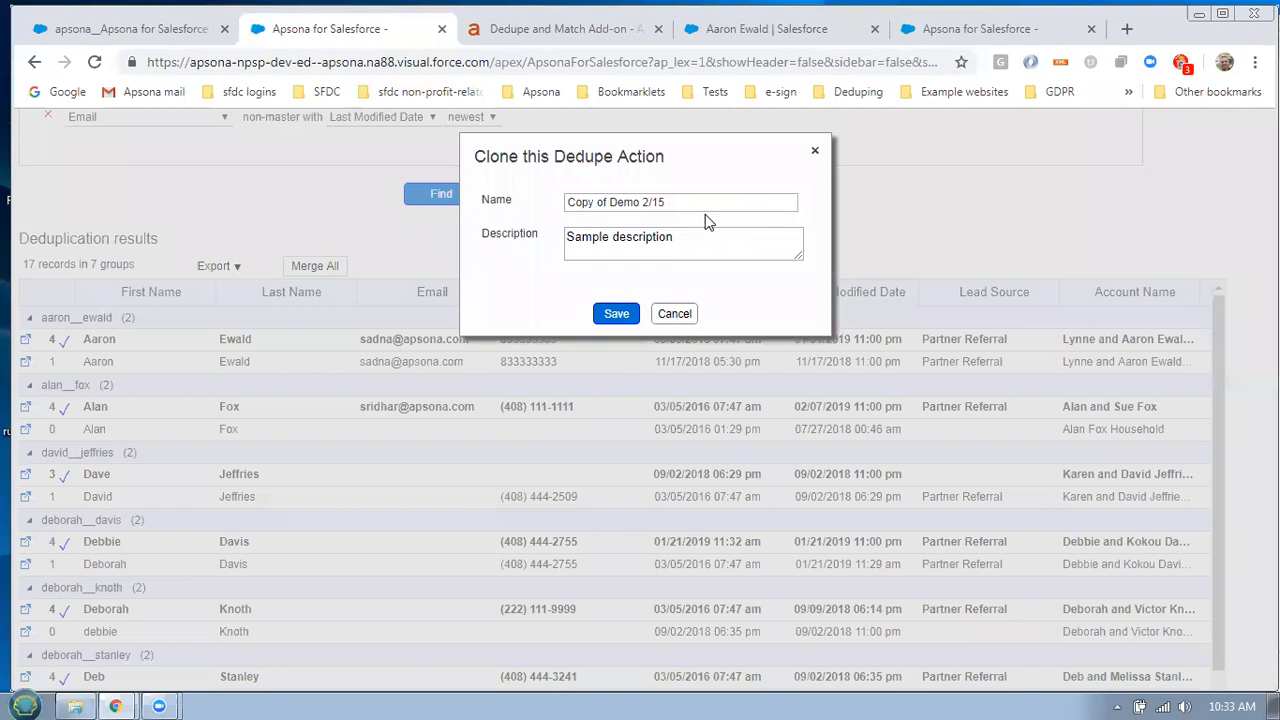
click(609, 314)
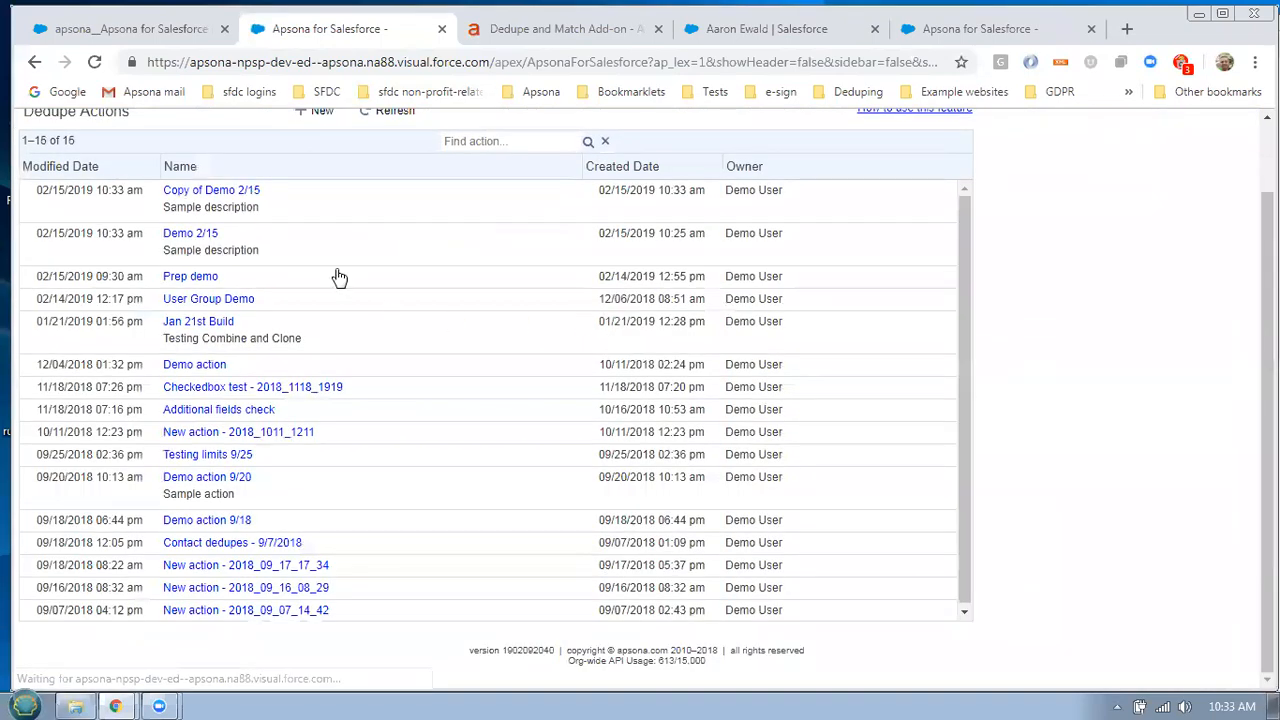
Open the cloned action Copy of Demo 2/15 and delete it, confirming the deletion
click(209, 197)
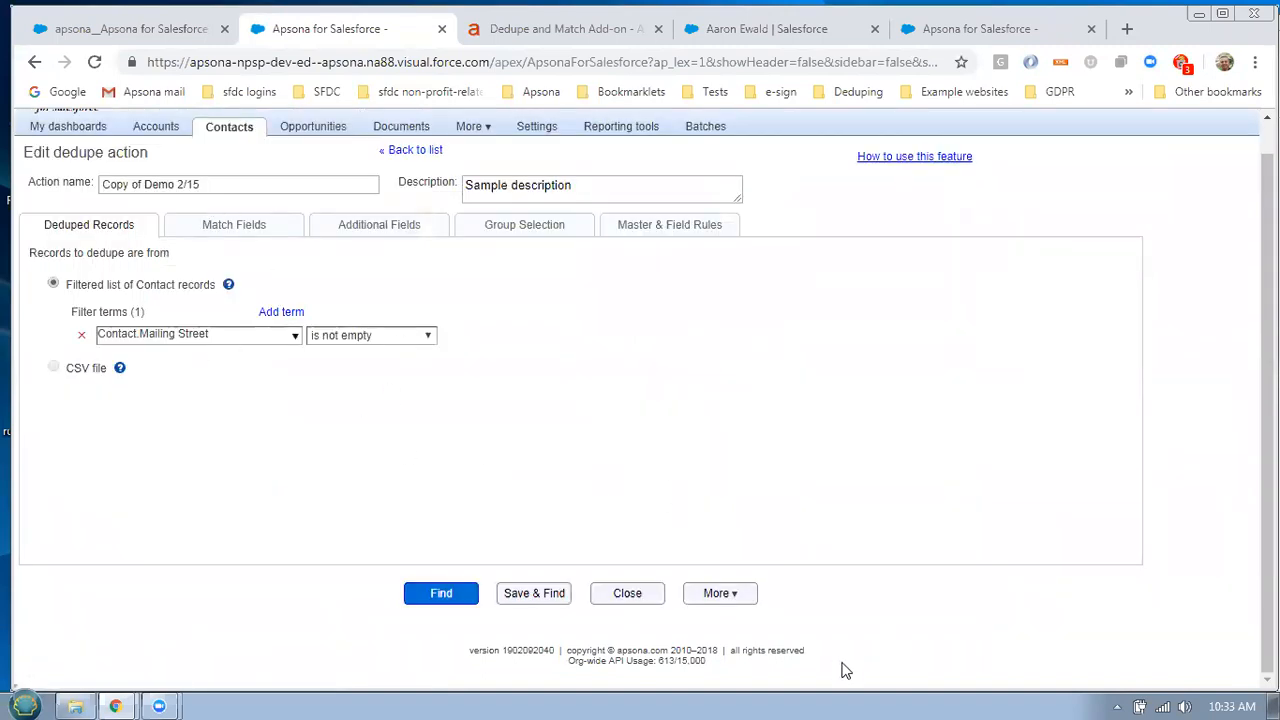
click(740, 597)
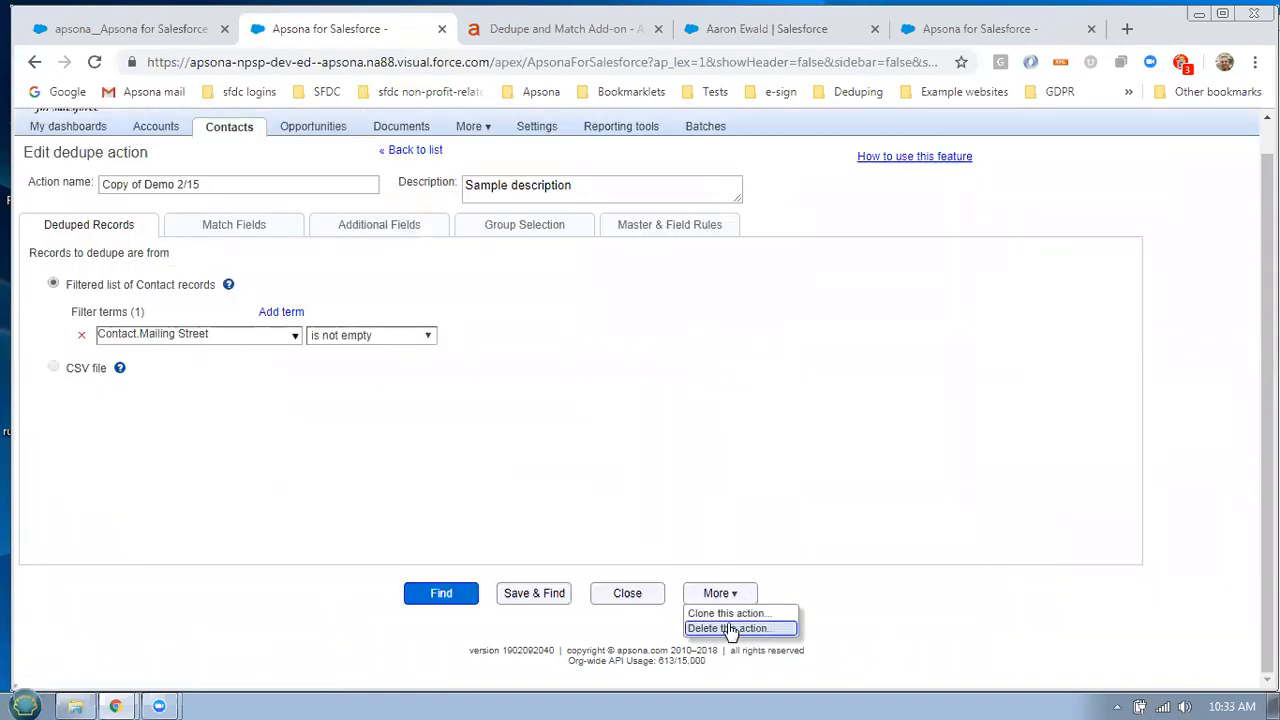
click(731, 629)
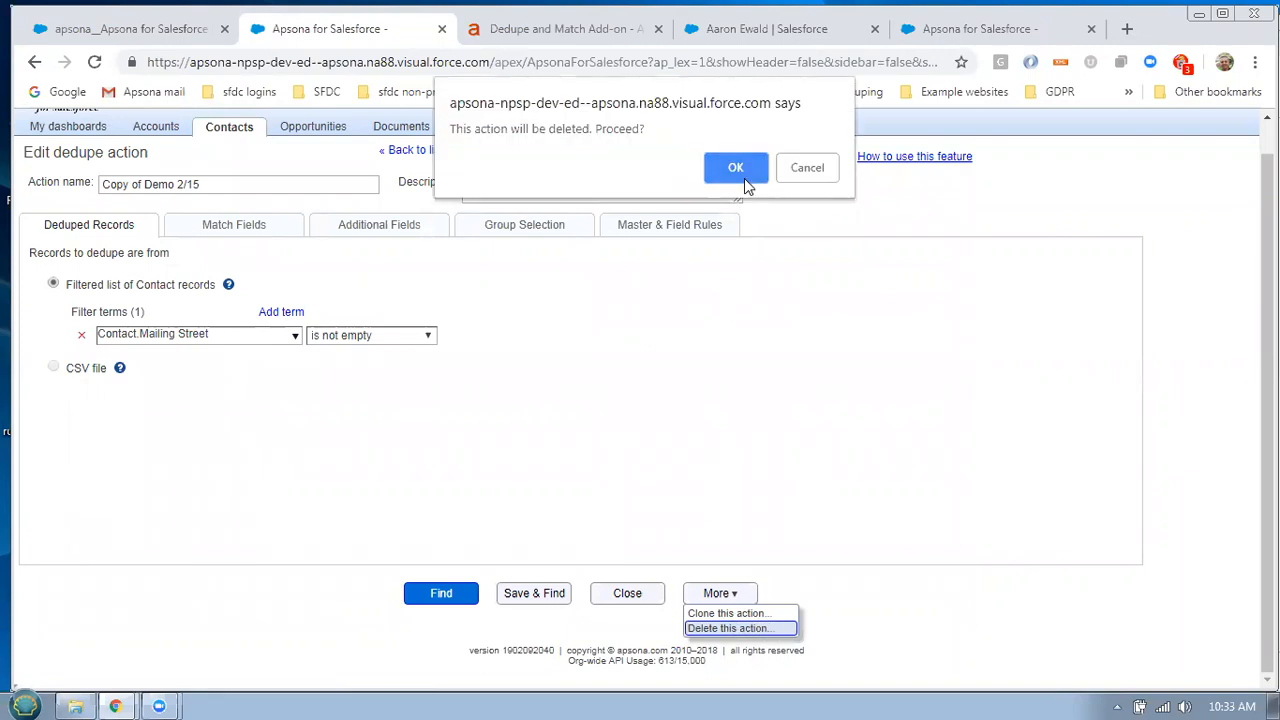
click(744, 176)
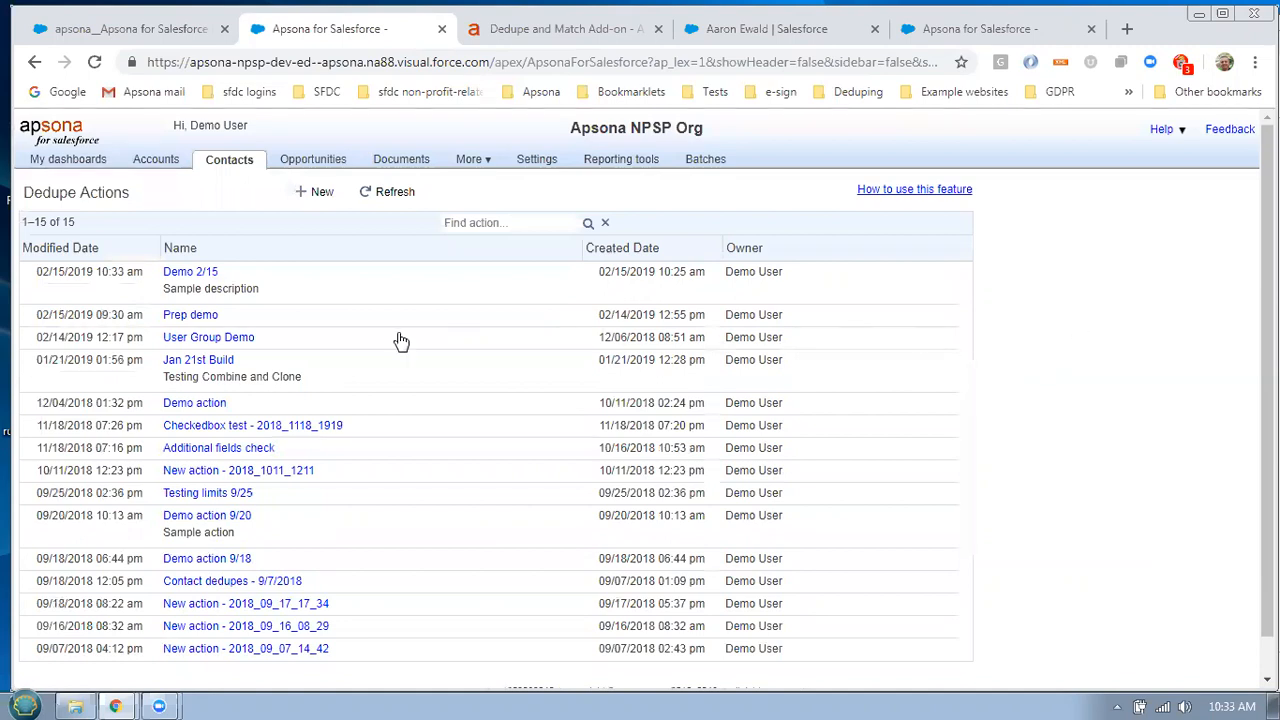
Filter the Apsona Items list to the Dedupe Action item type, and view the details of Demo 2/15
click(550, 162)
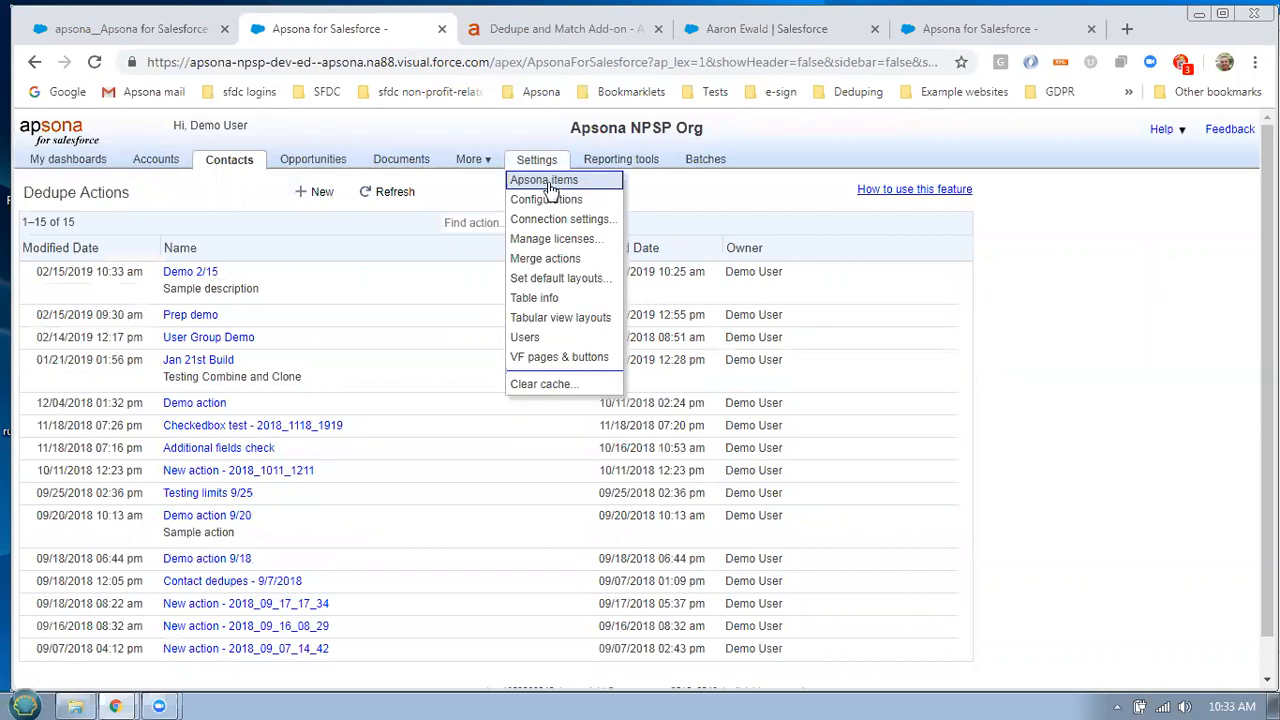
click(546, 180)
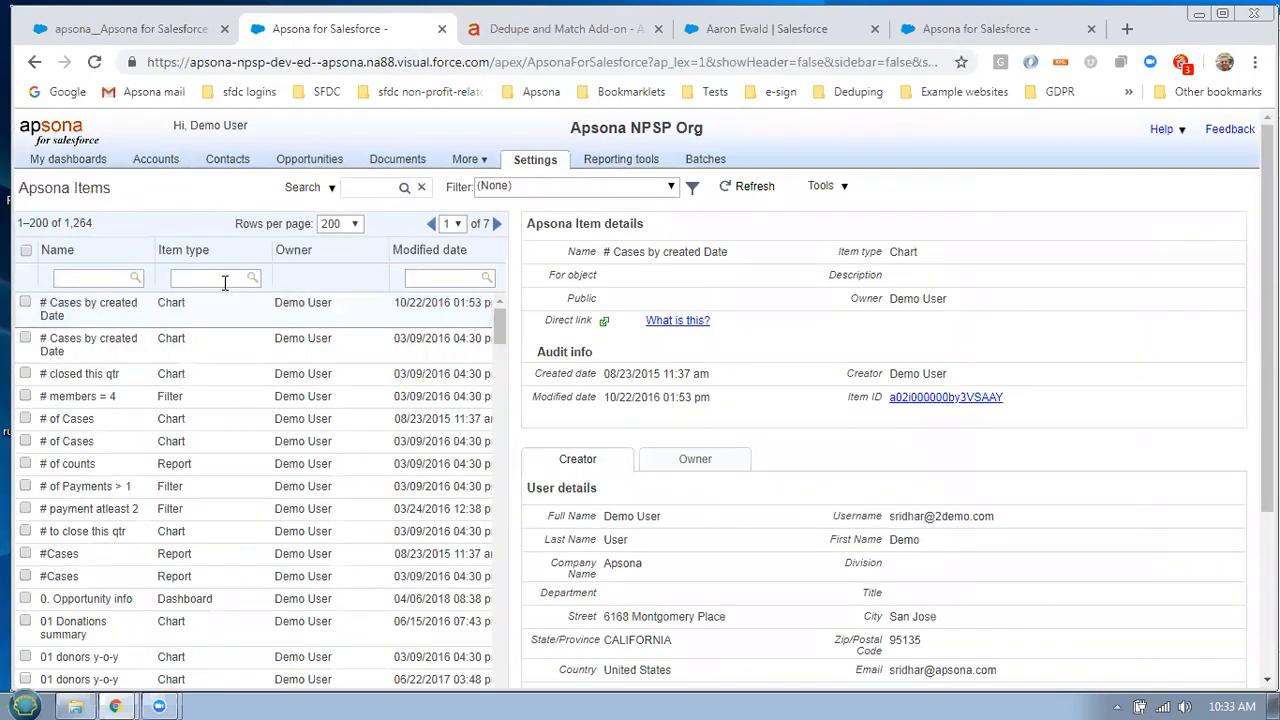
click(226, 278)
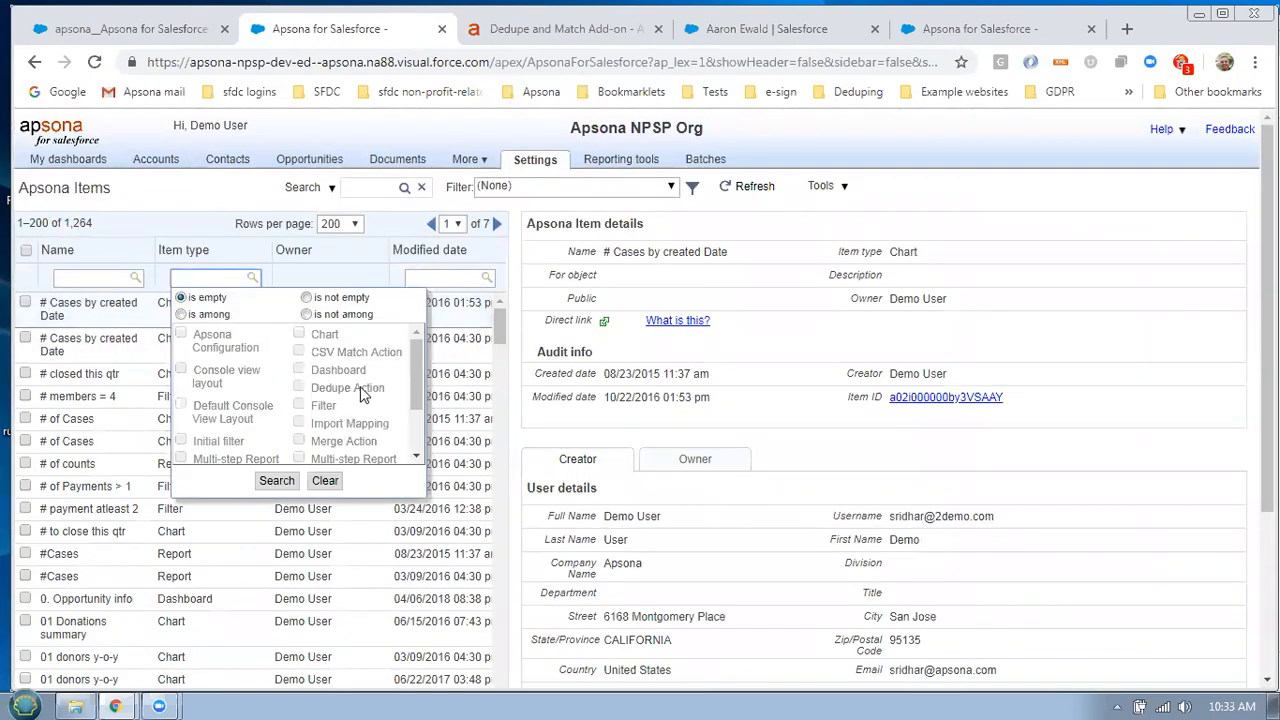
click(231, 316)
click(345, 388)
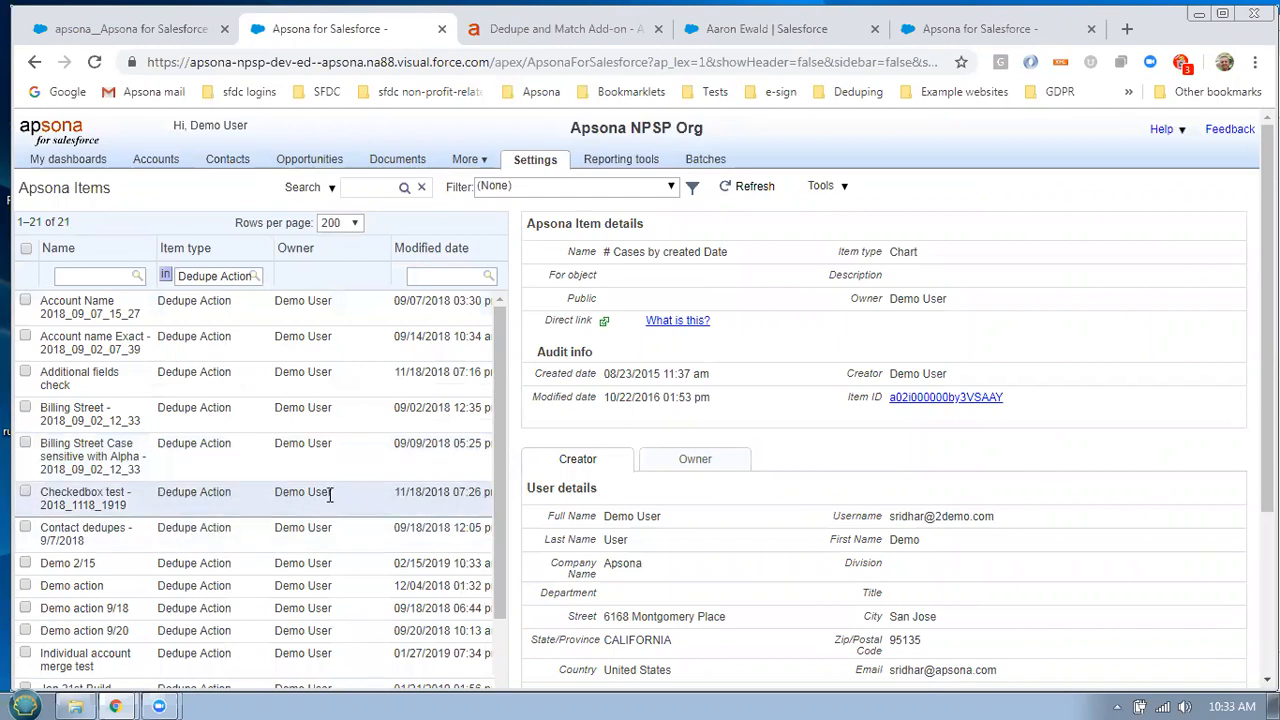
click(227, 563)
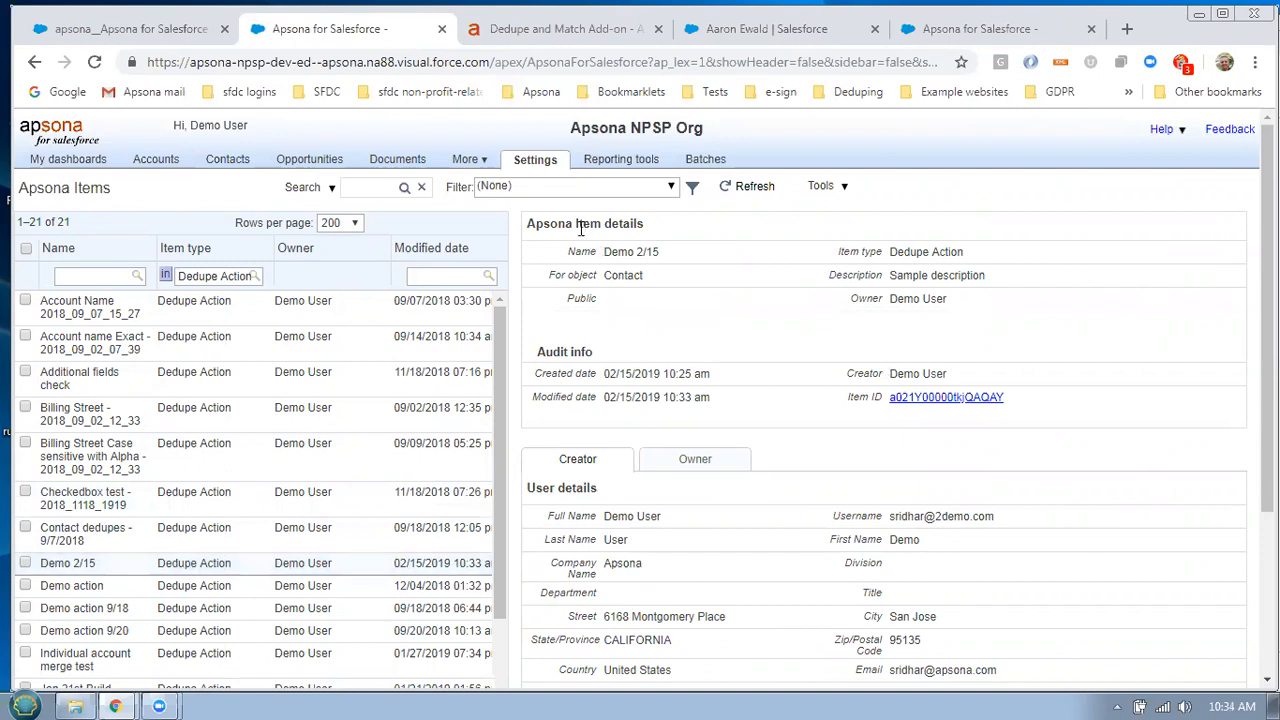
Return to the Contacts list, then switch to File Explorer and open Find ID.CSV from New Volume (V:) in Excel
click(231, 164)
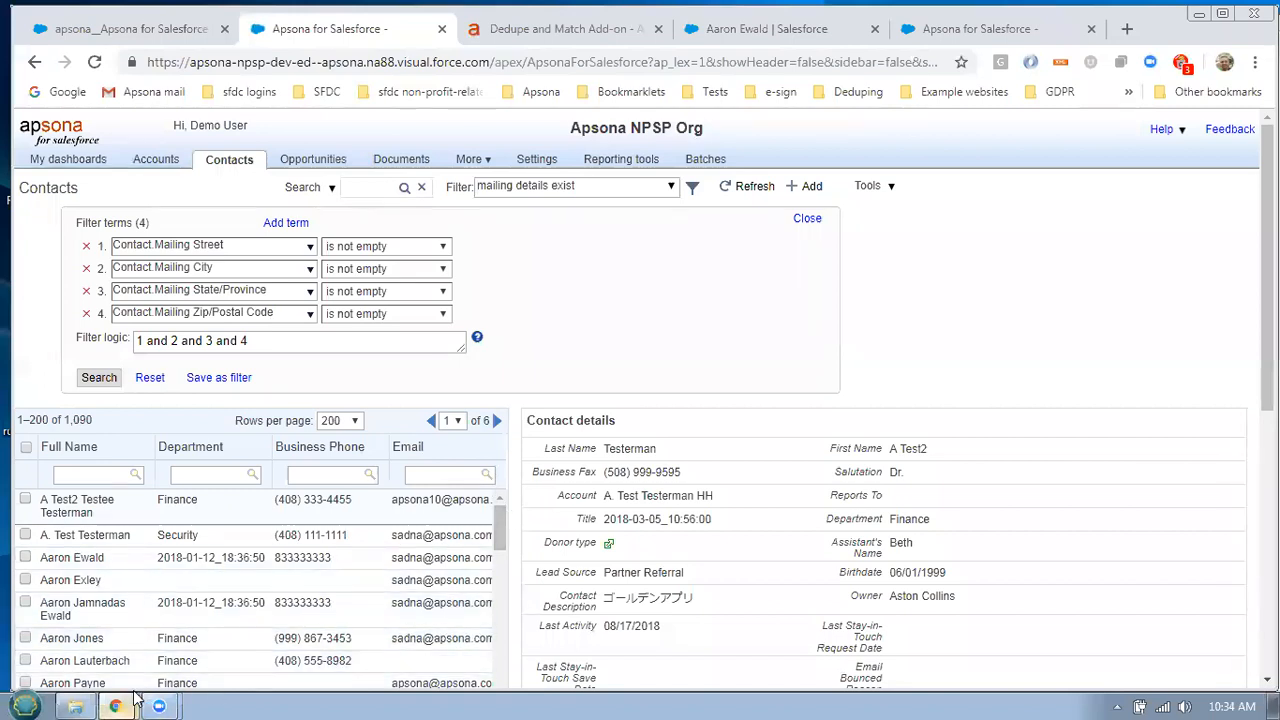
mouse_move(85, 700)
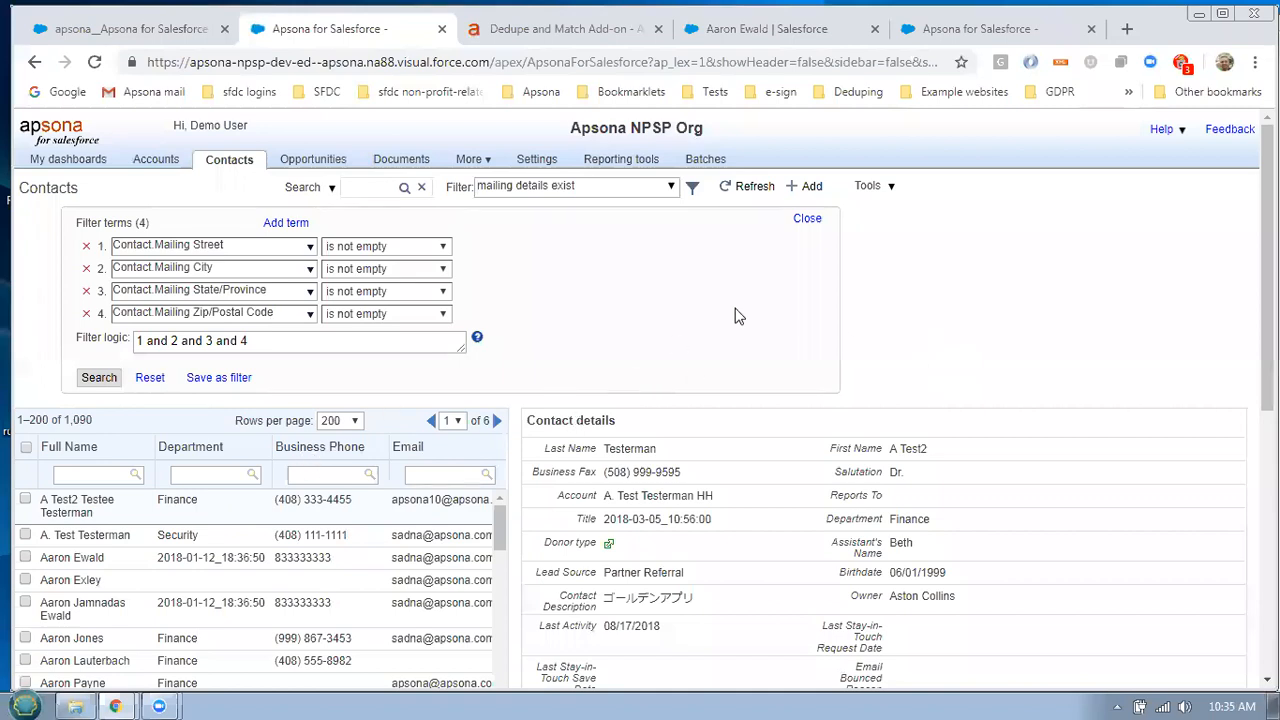
click(879, 192)
mouse_move(930, 424)
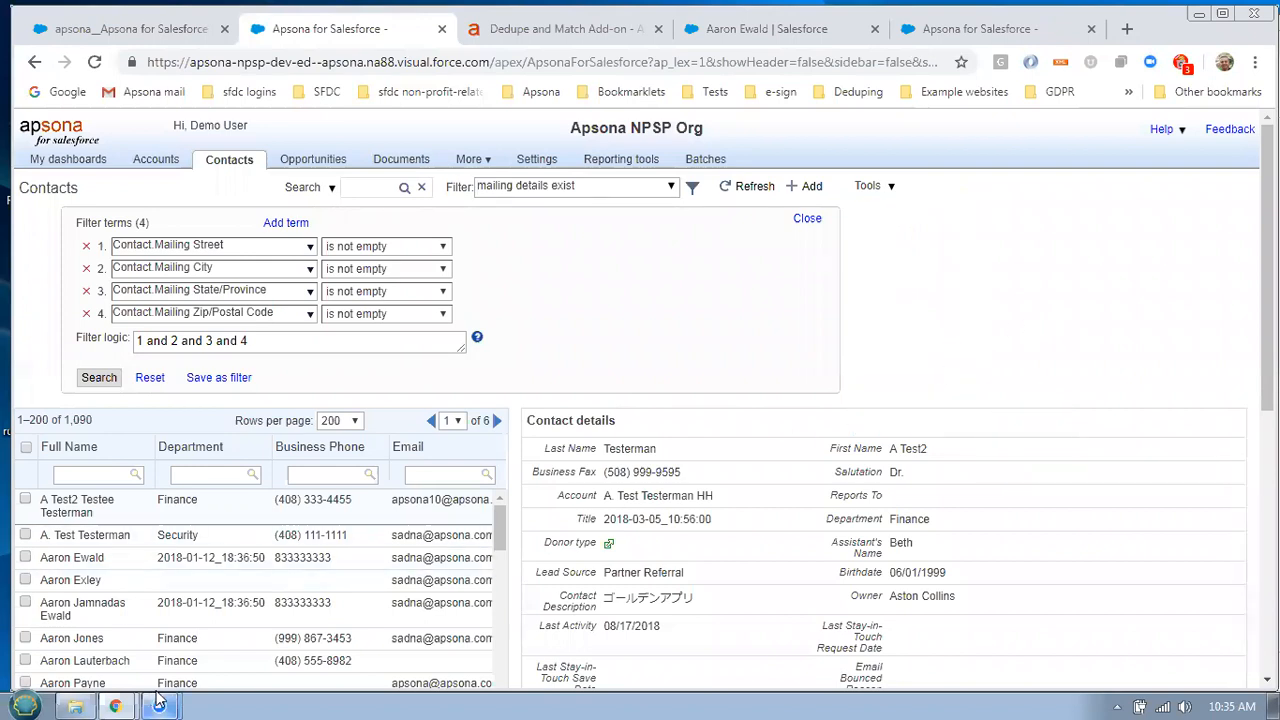
click(78, 704)
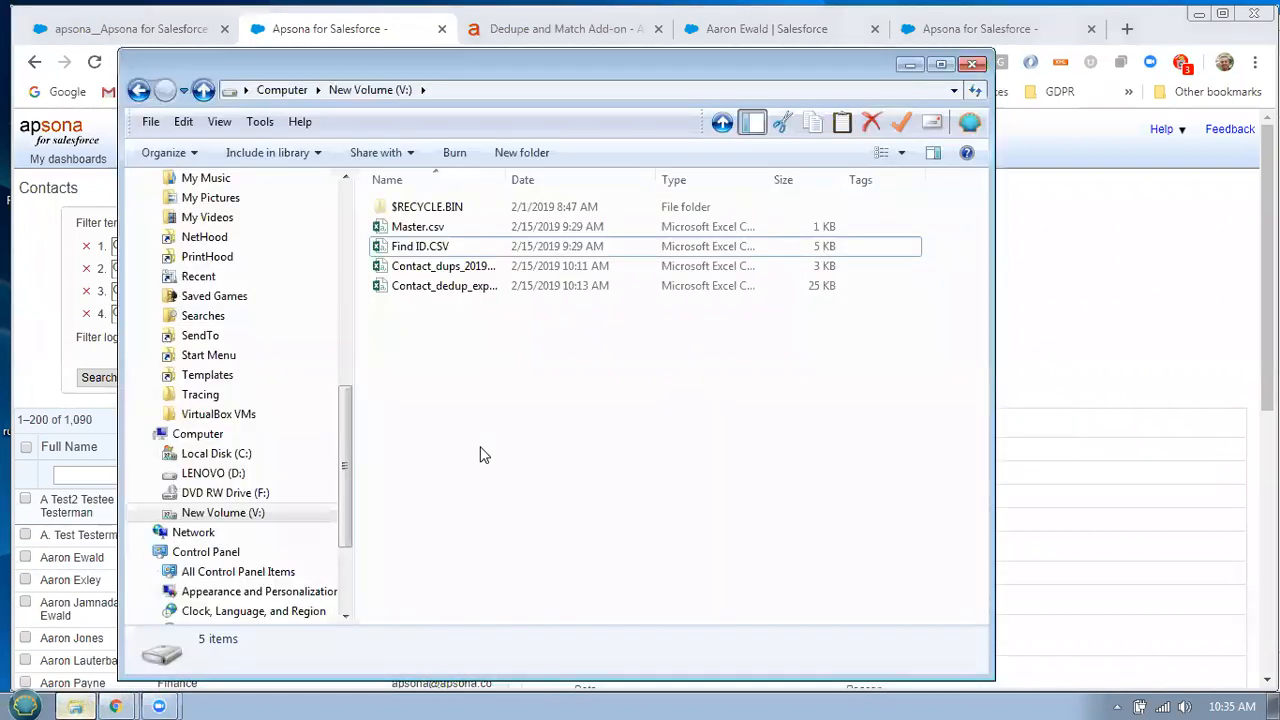
double_click(462, 249)
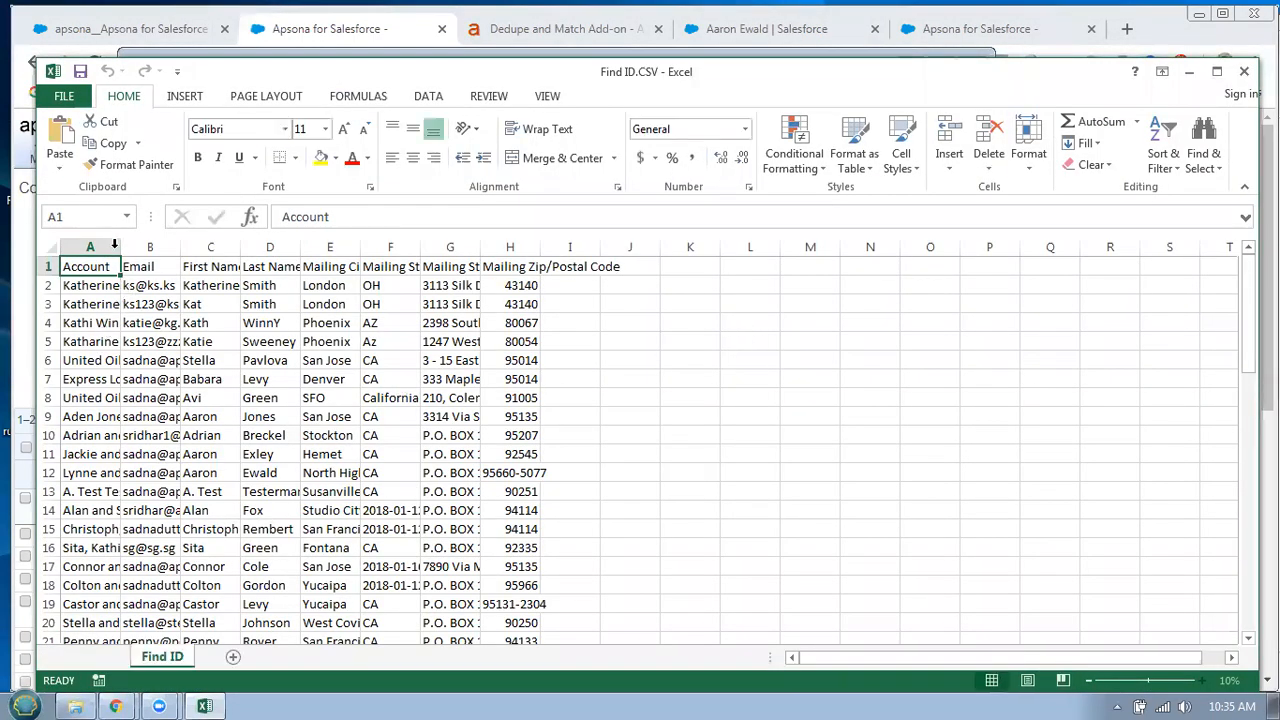
Widen the Account column and examine the Email and mailing address headers and the contact rows down to the file's end
drag(118, 246, 183, 246)
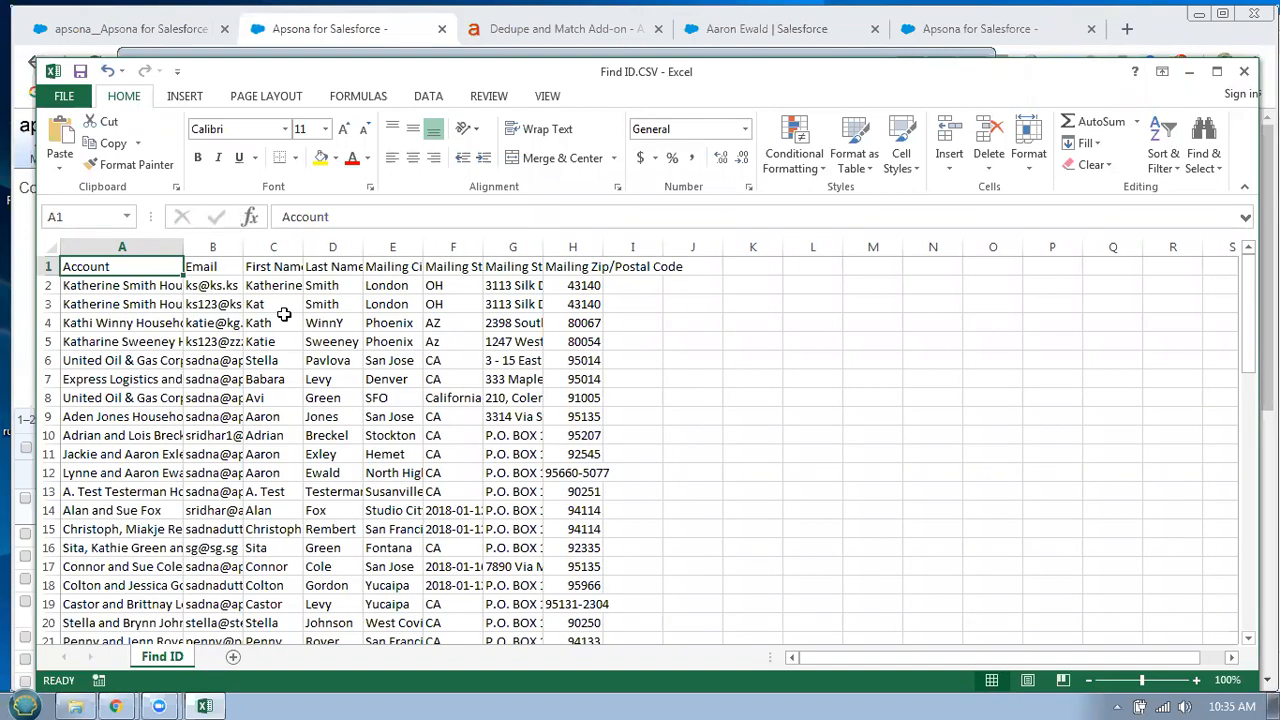
click(220, 268)
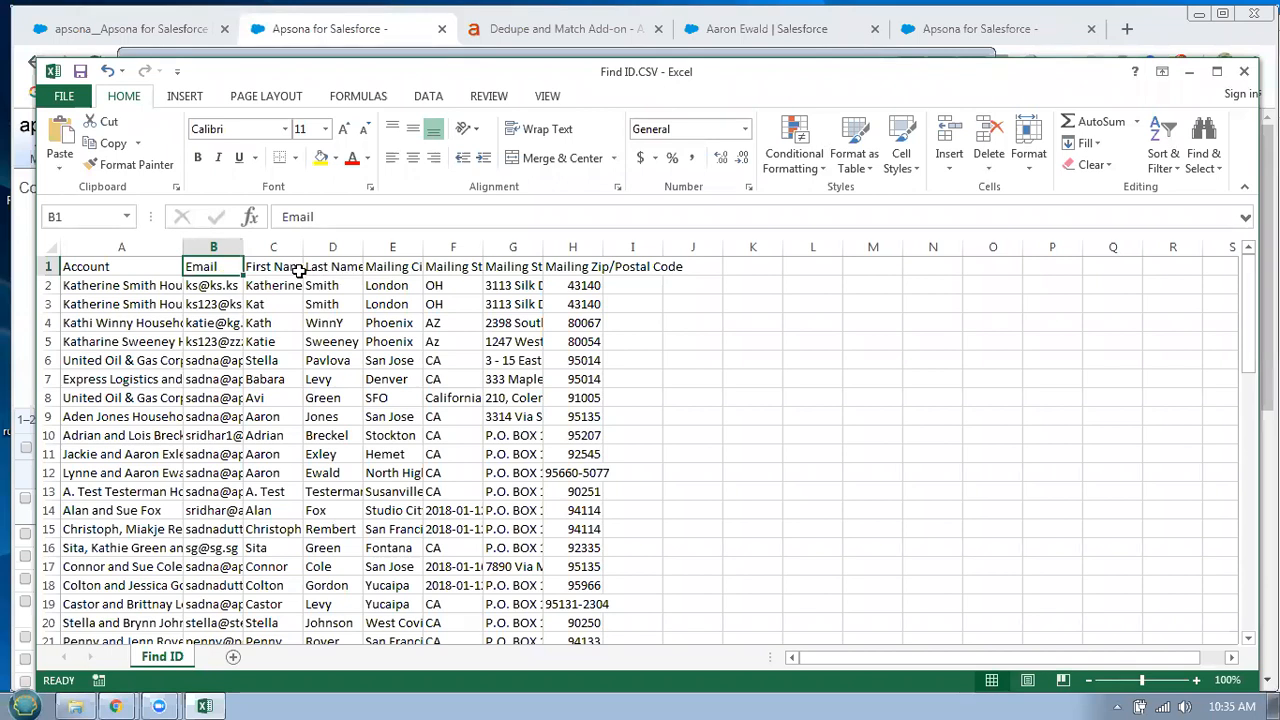
click(392, 270)
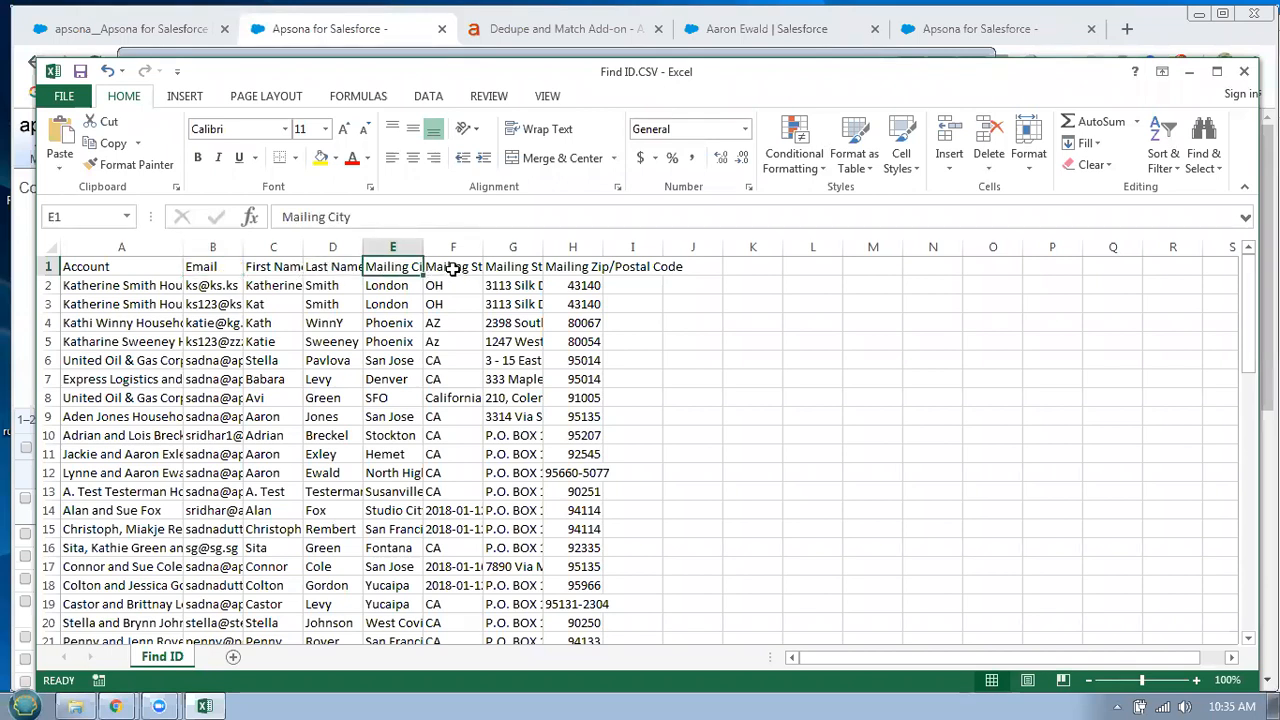
click(450, 267)
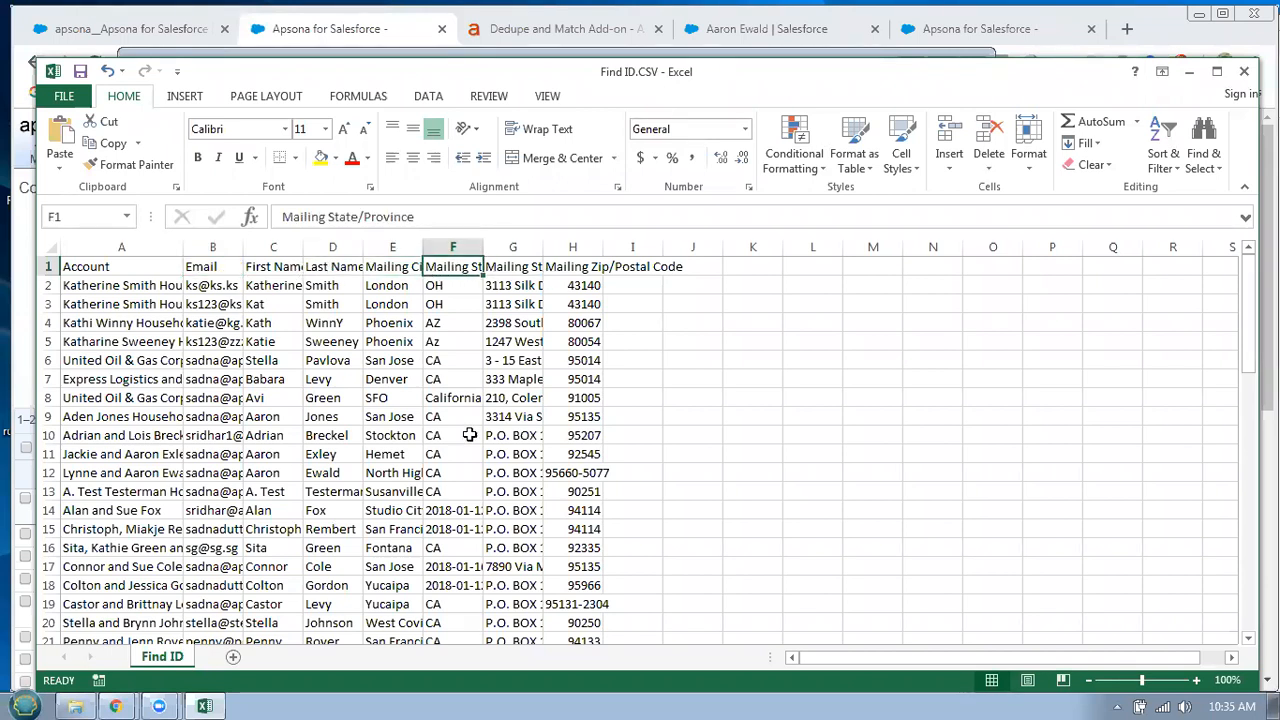
scroll(680, 346, down, 2)
scroll(680, 355, down, 9)
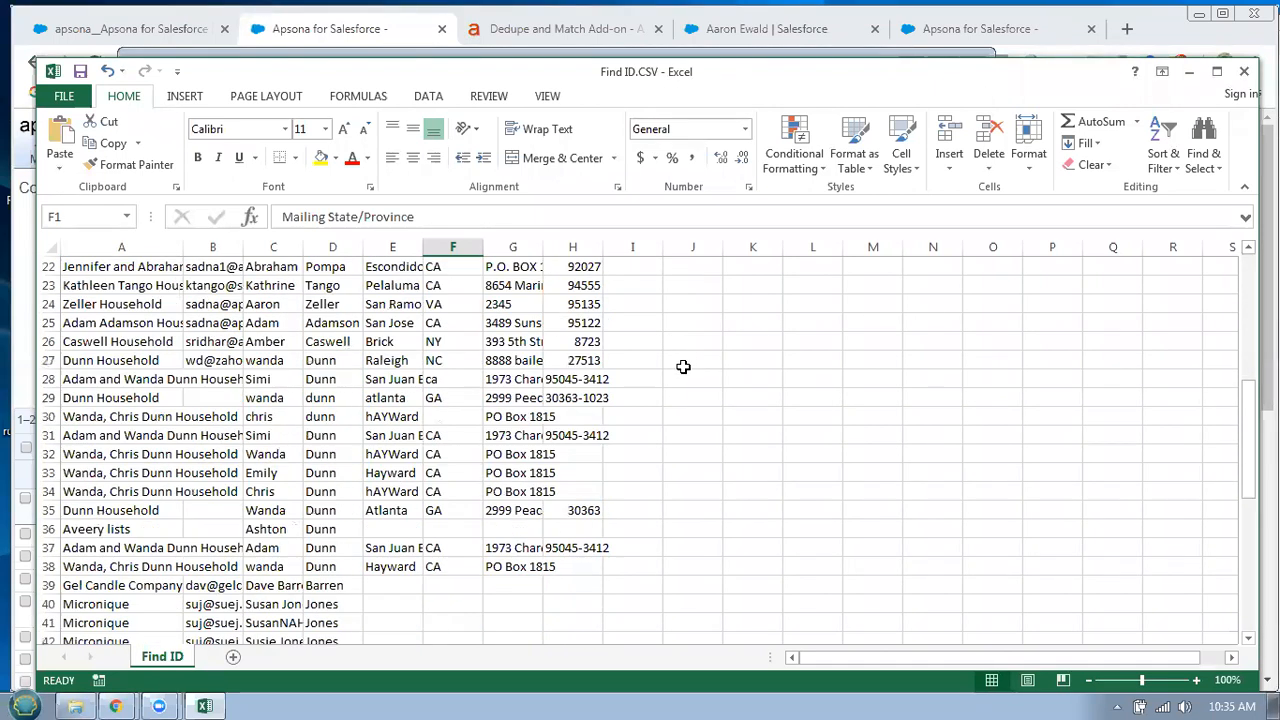
scroll(675, 371, down, 4)
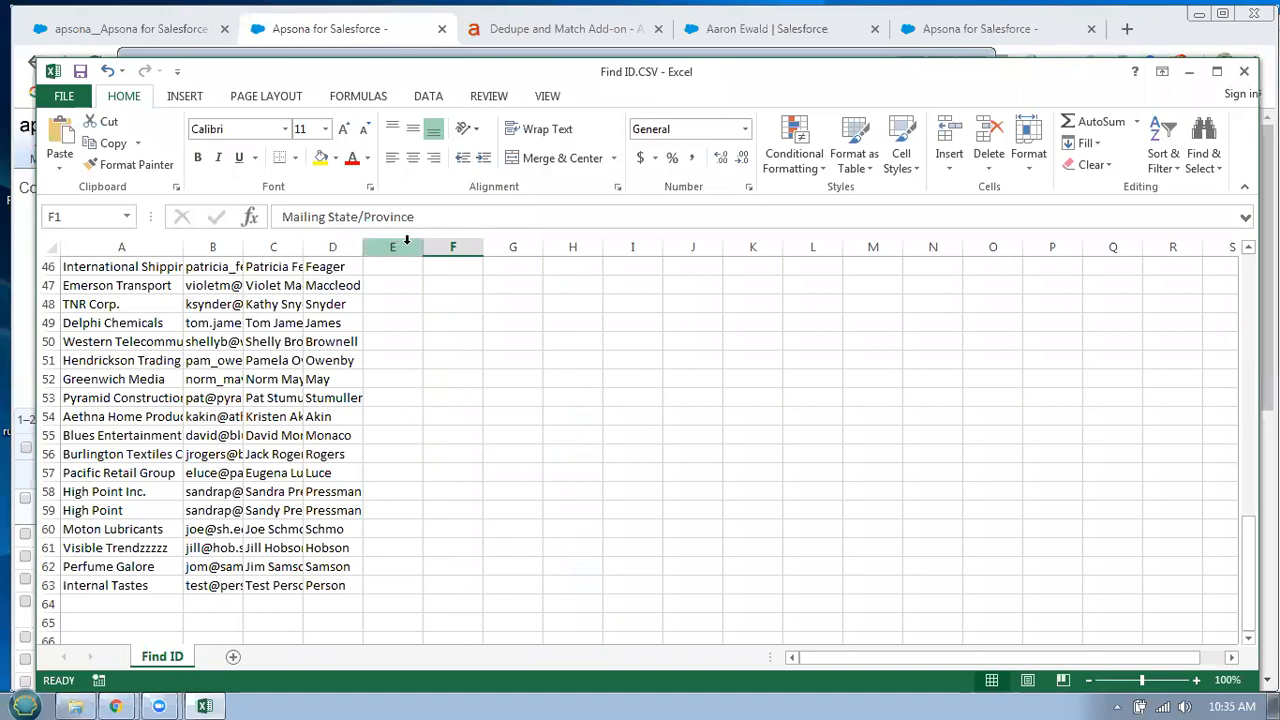
Switch back to Apsona in Chrome, start a Match CSV for Contacts, load Find ID.CSV as the source file, and check its preview
click(383, 38)
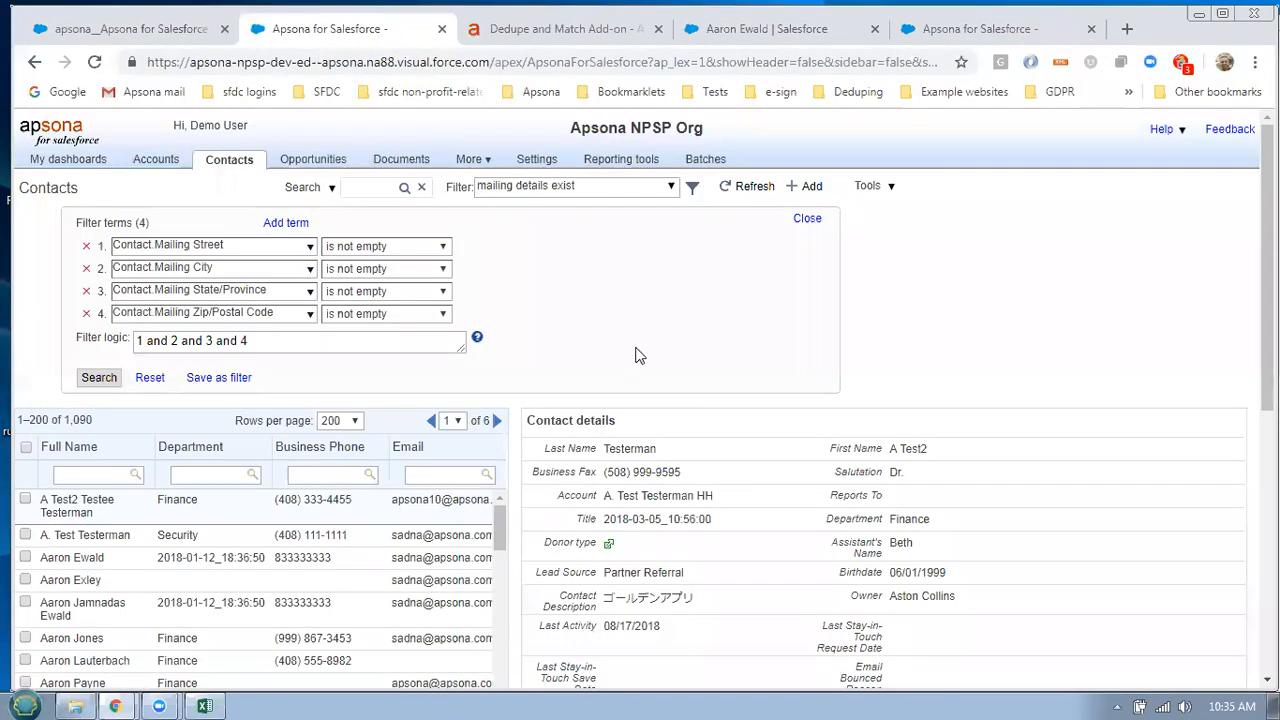
click(870, 186)
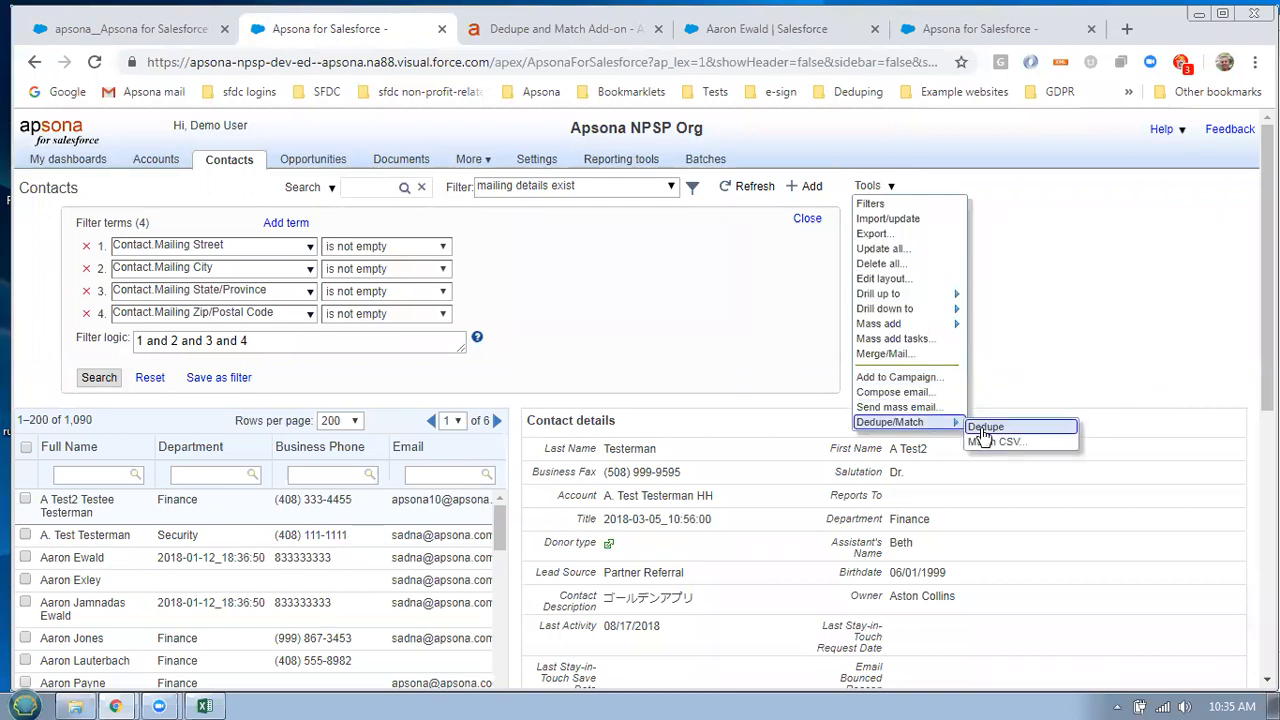
click(988, 443)
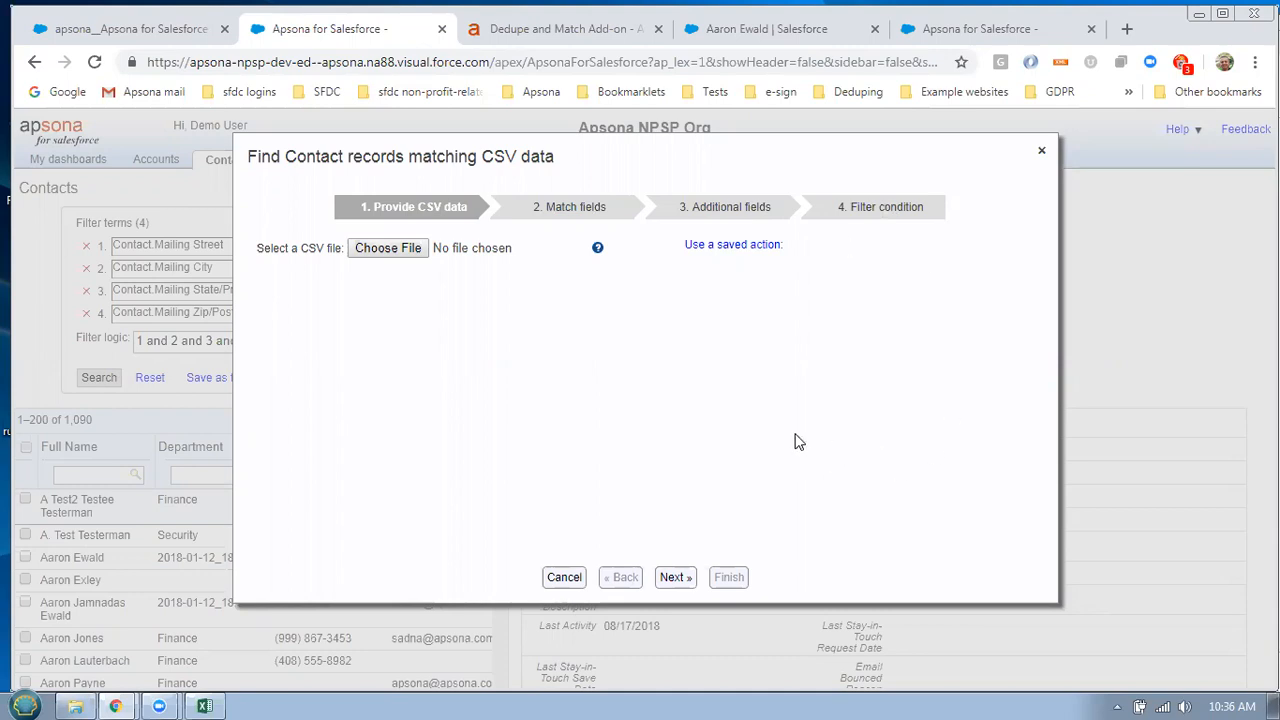
click(396, 253)
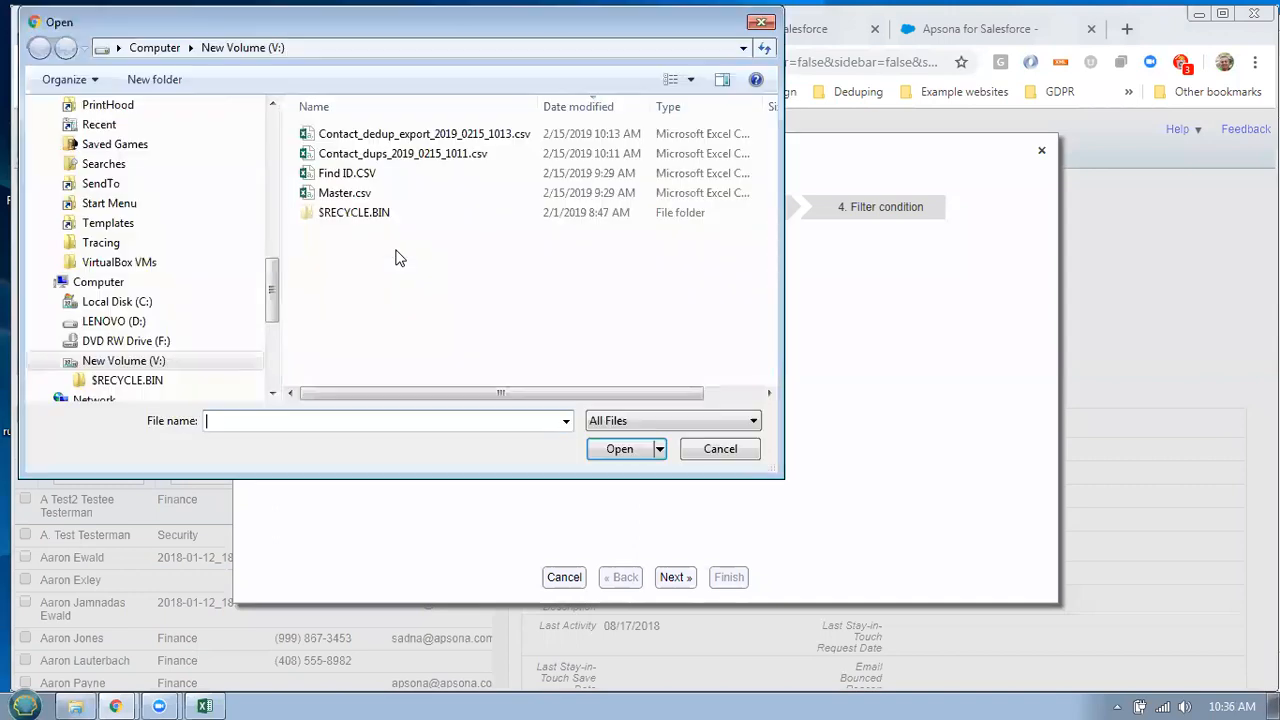
click(370, 176)
double_click(370, 176)
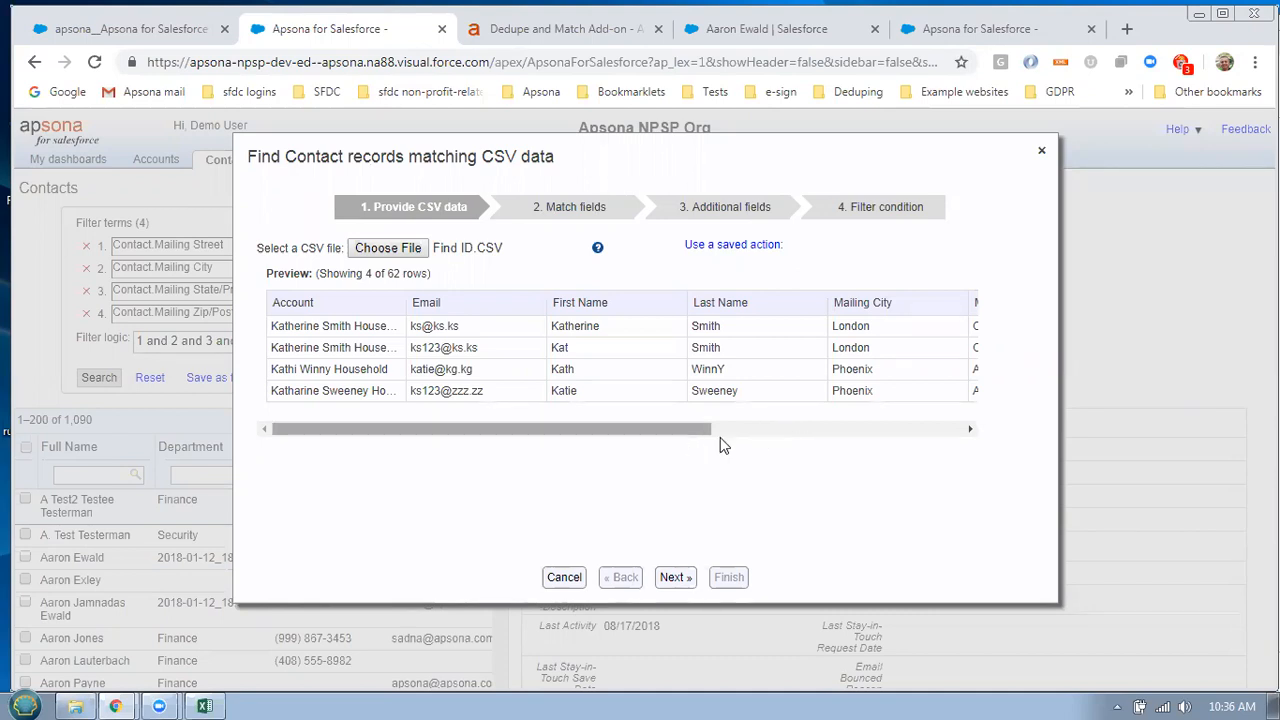
click(766, 433)
drag(766, 433, 465, 409)
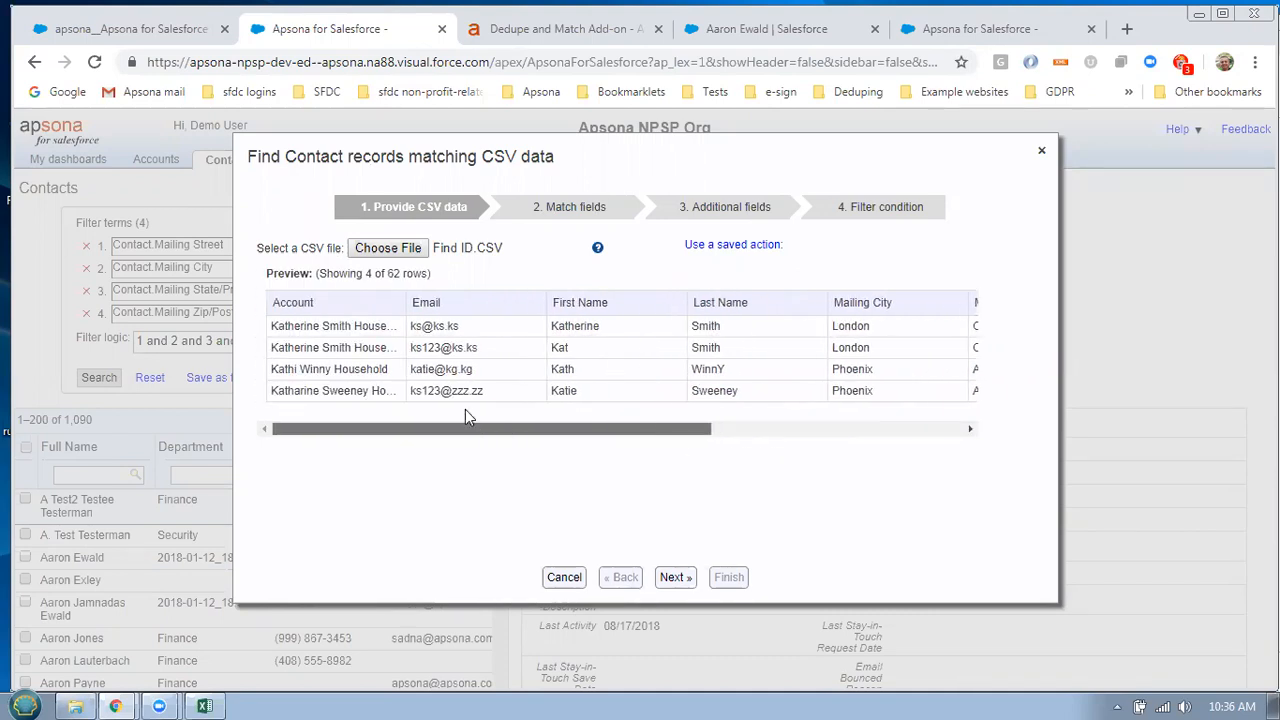
Check the preview's row count and remaining mailing address columns, and proceed to matching the CSV columns with Contact fields
drag(366, 274, 393, 275)
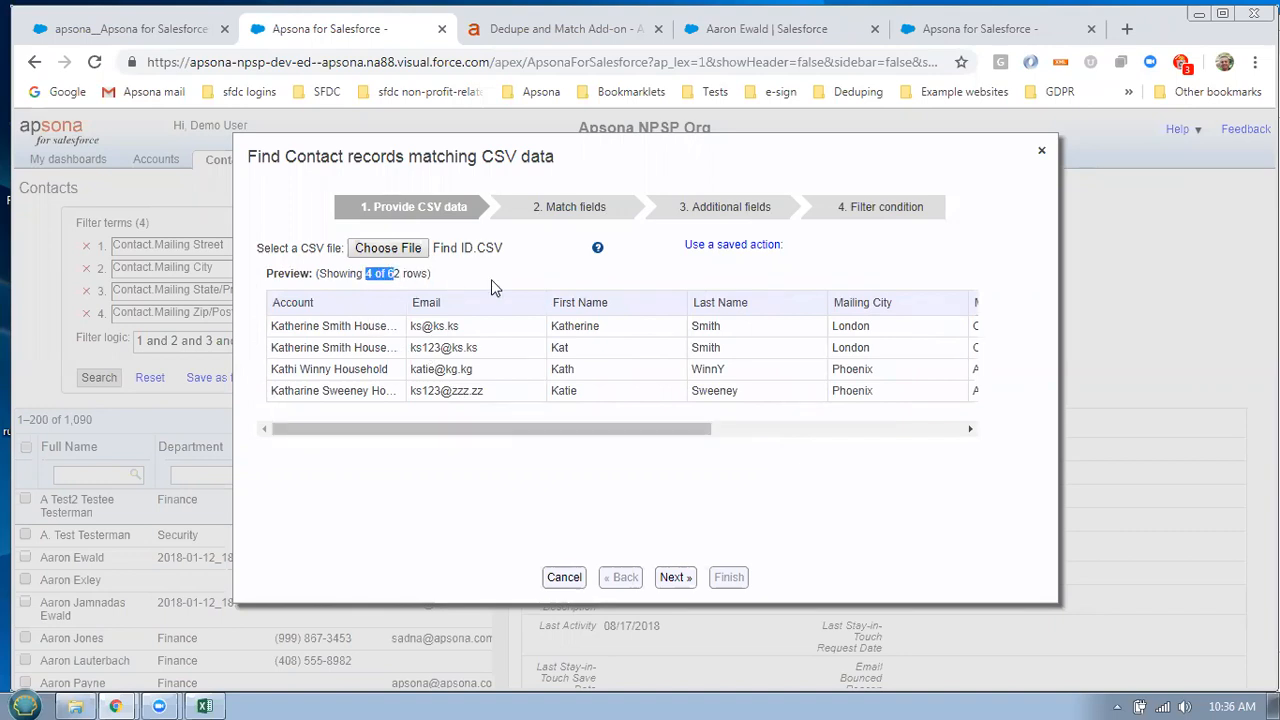
click(757, 433)
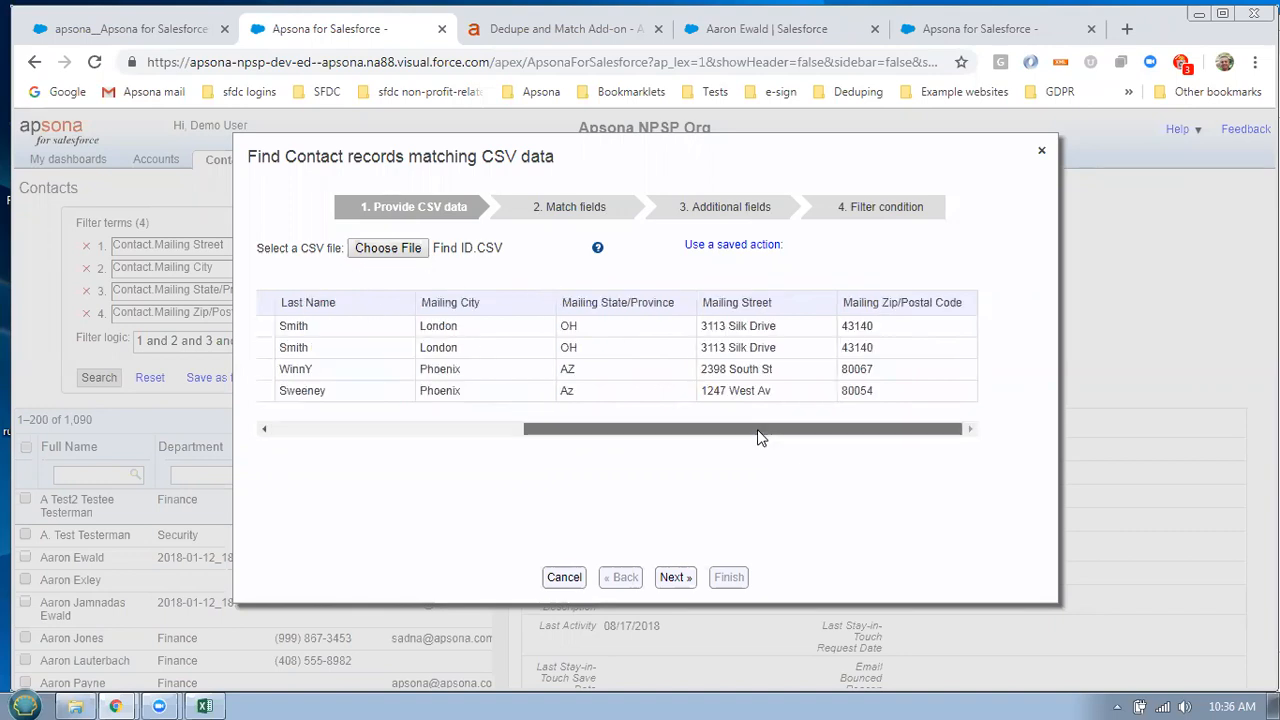
click(675, 580)
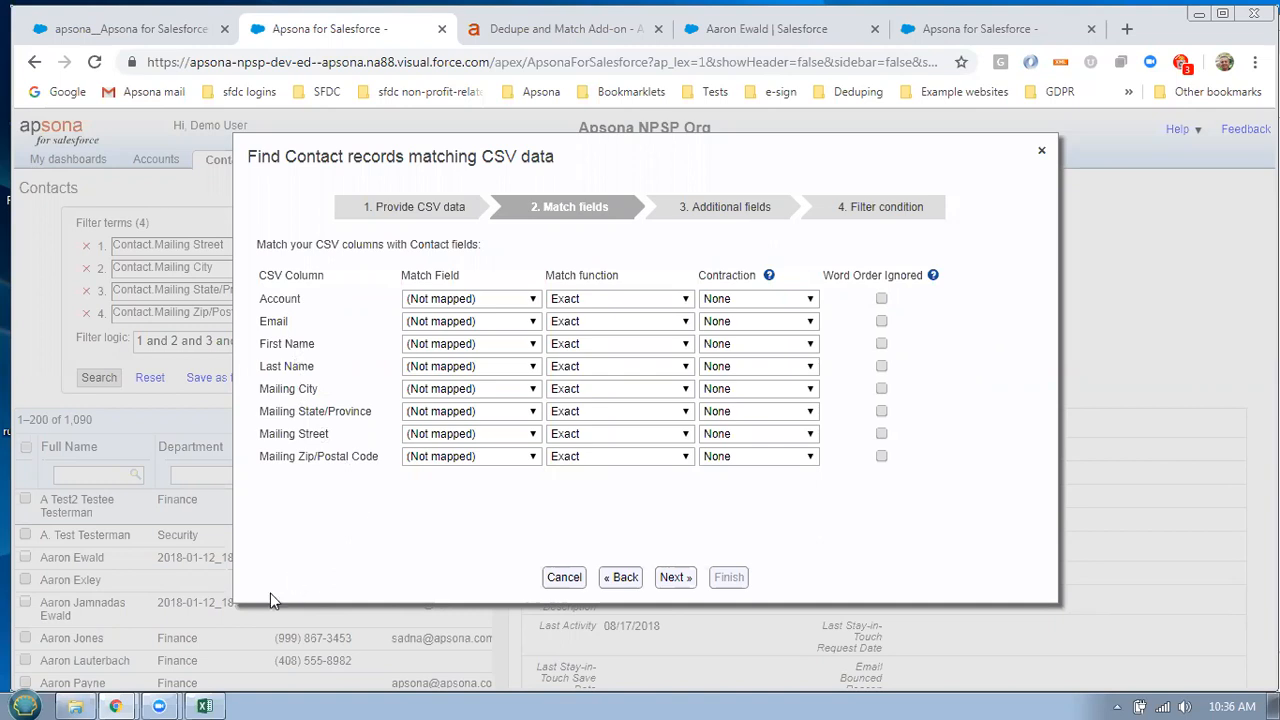
Switch to Find ID.CSV in Excel, review its header row from the Account column, and return to Apsona in Chrome
click(205, 706)
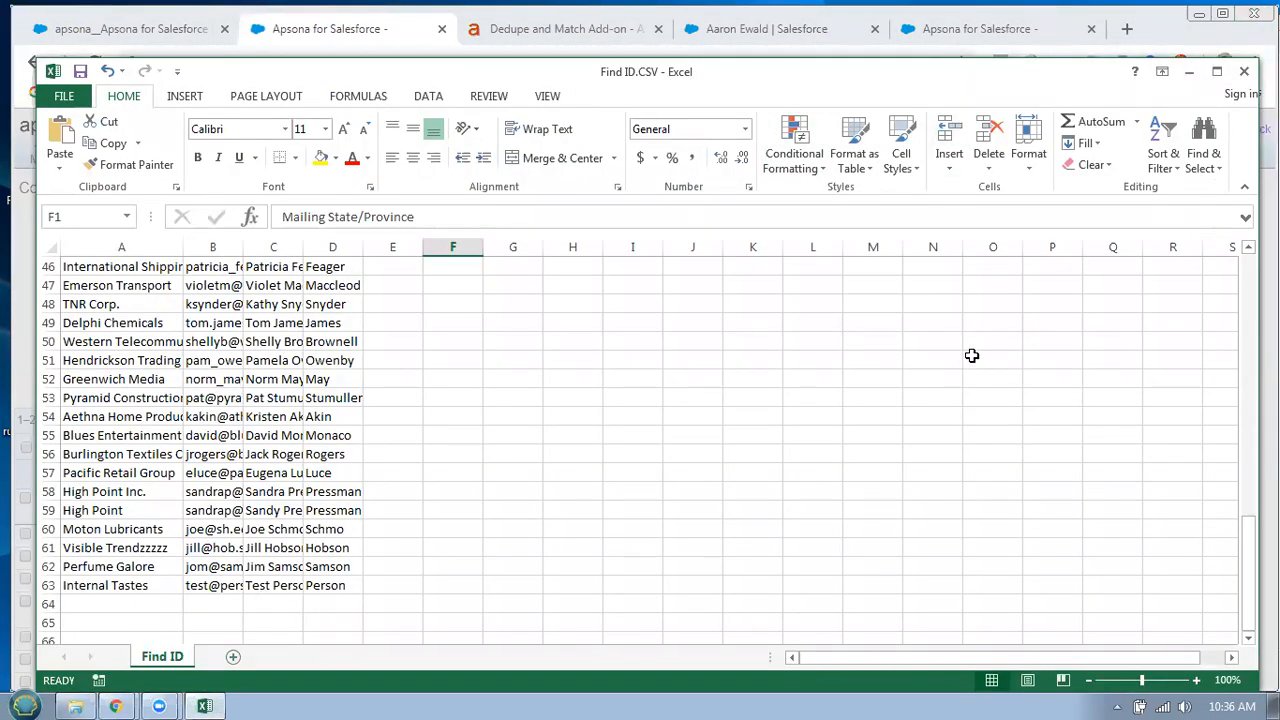
drag(1248, 560, 1248, 298)
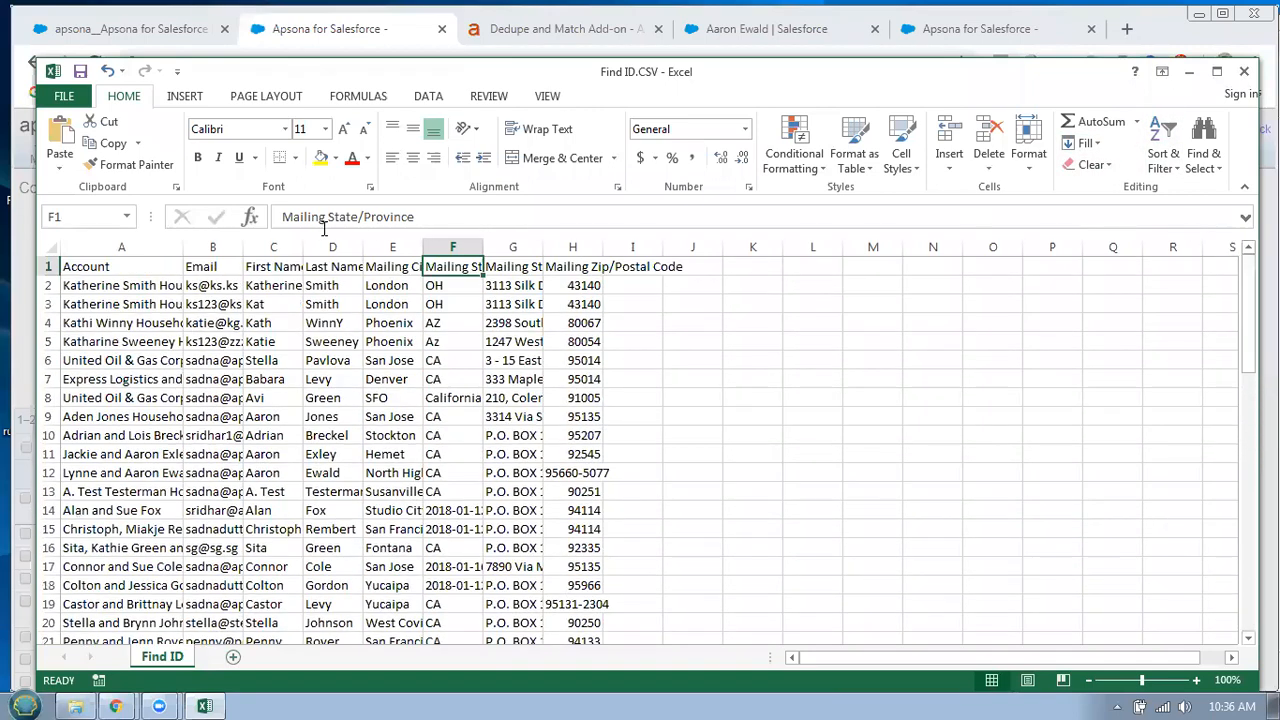
click(164, 264)
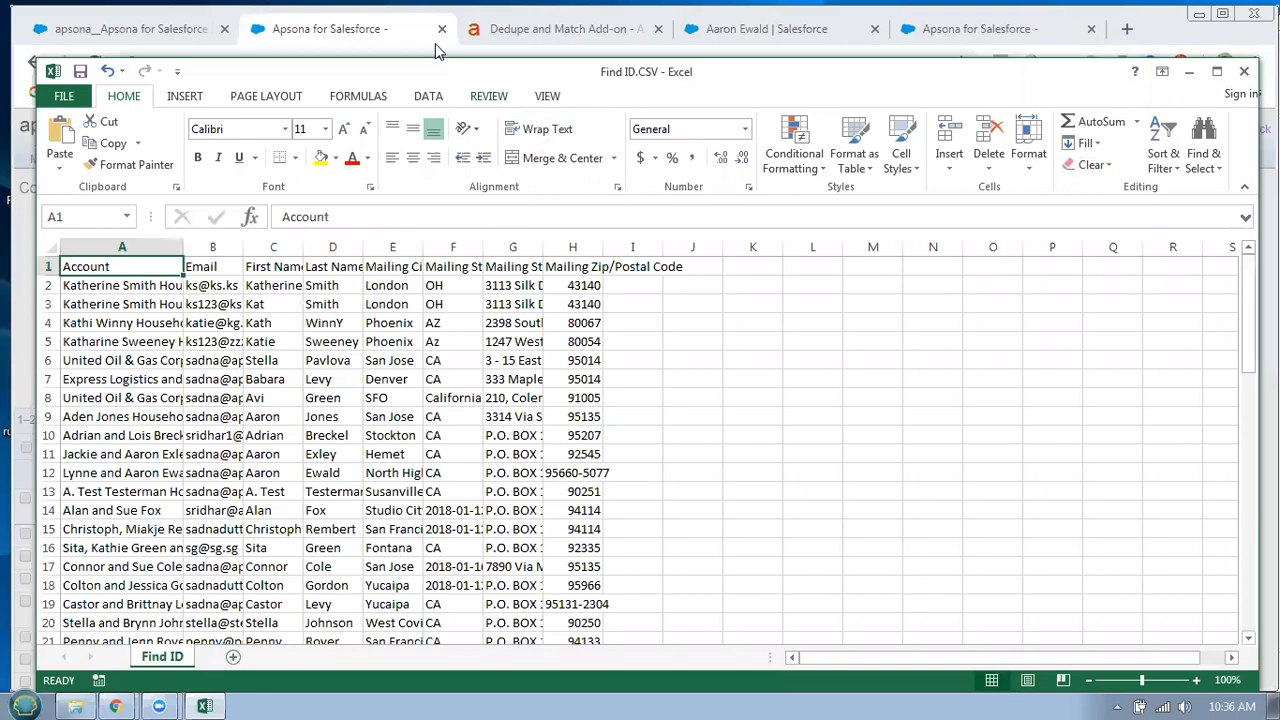
click(385, 33)
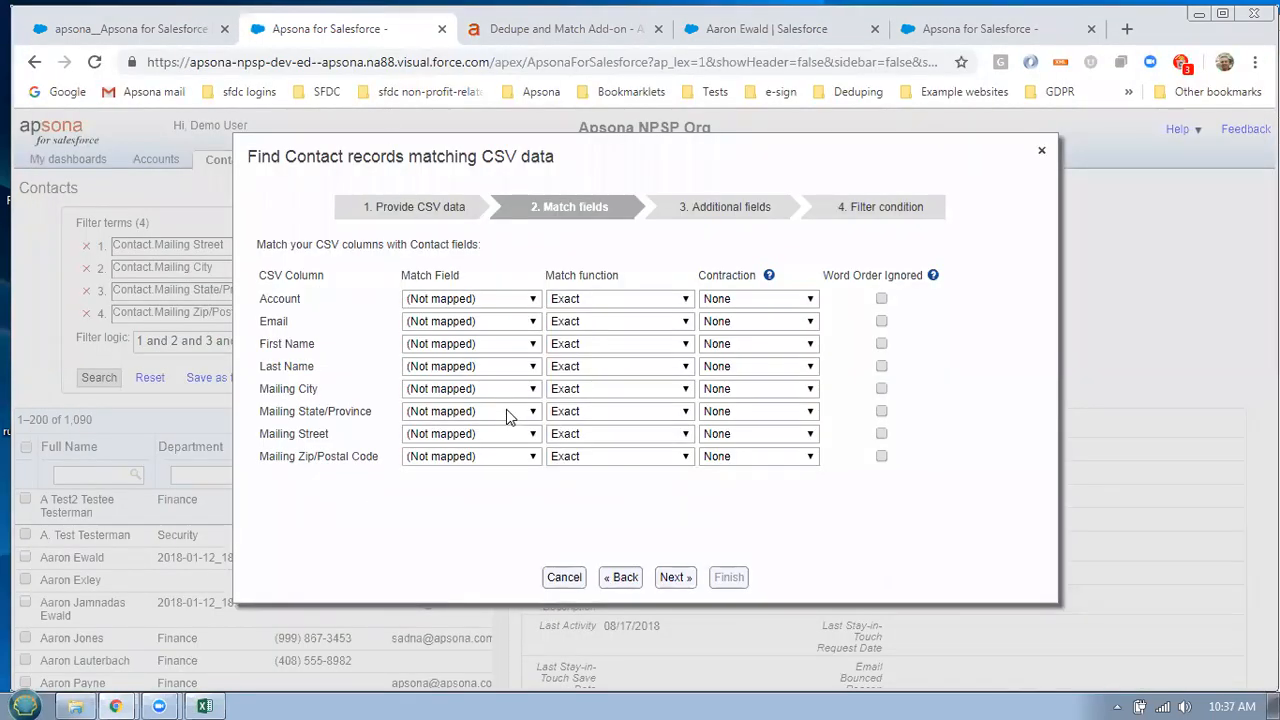
Map the First Name CSV column to the First Name Contact field with the First name match function
click(503, 346)
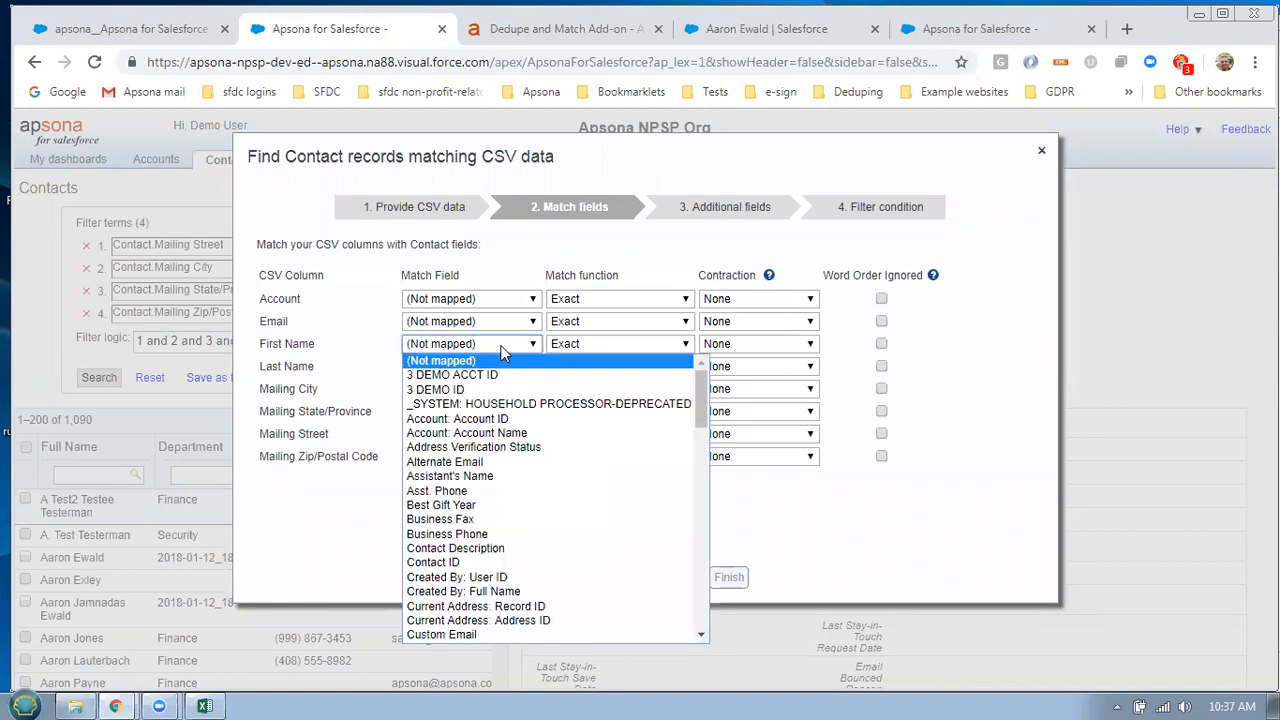
click(274, 346)
drag(260, 344, 307, 347)
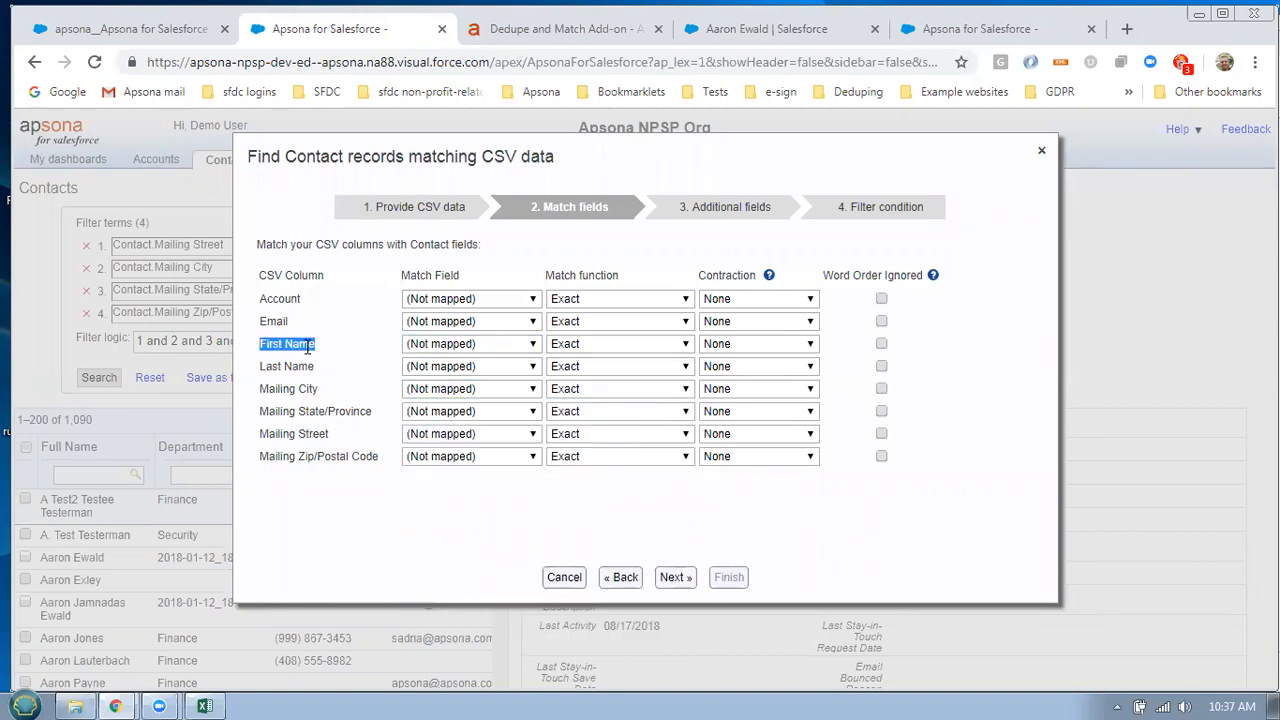
click(482, 343)
scroll(698, 580, down, 3)
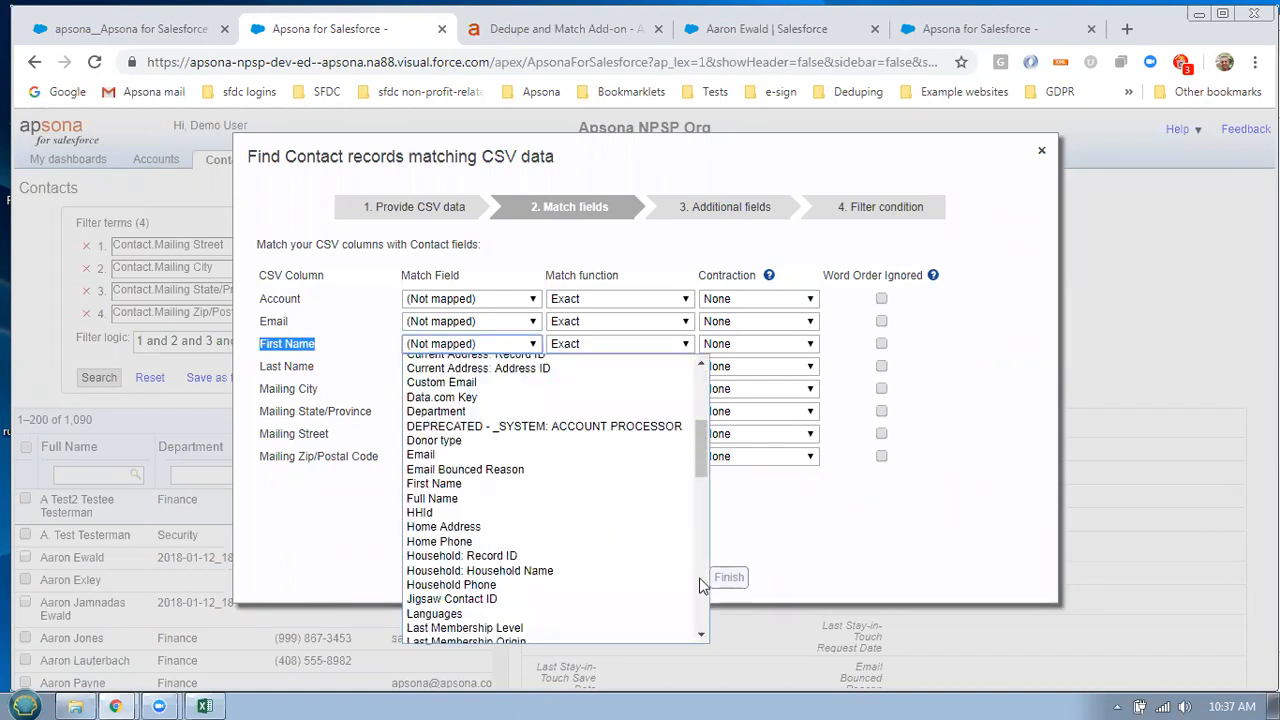
click(558, 485)
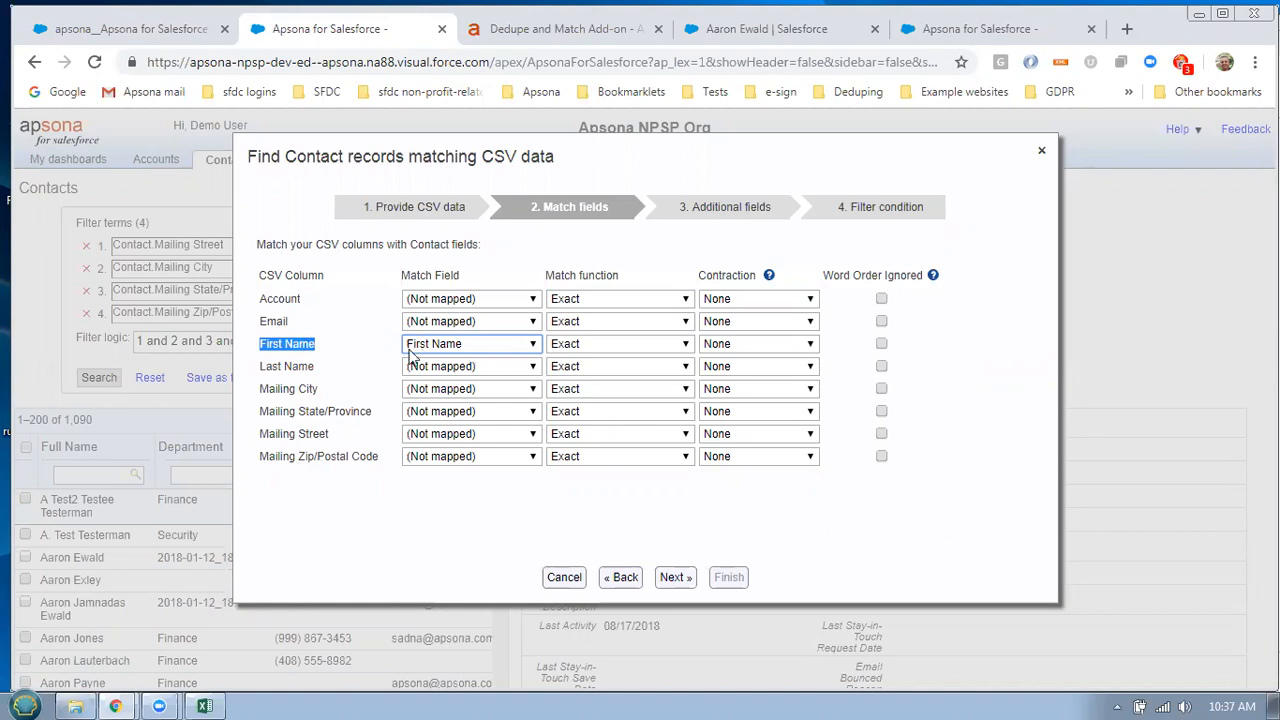
click(289, 345)
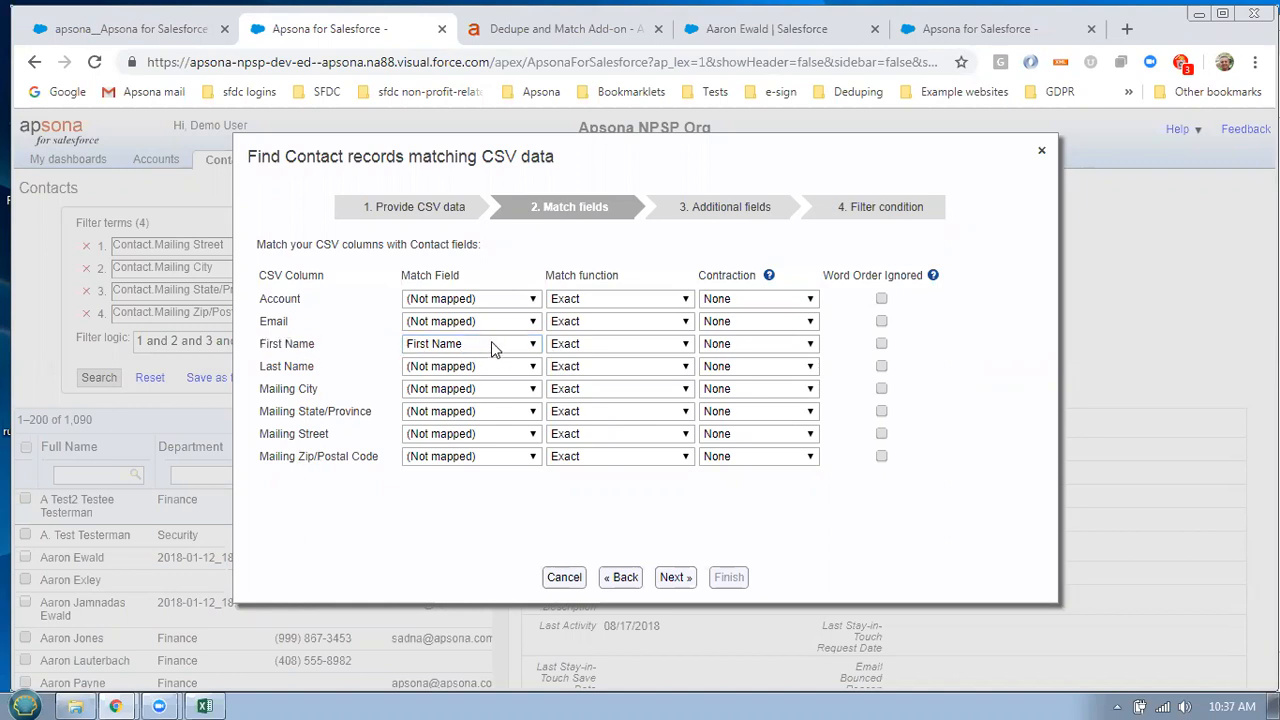
click(631, 345)
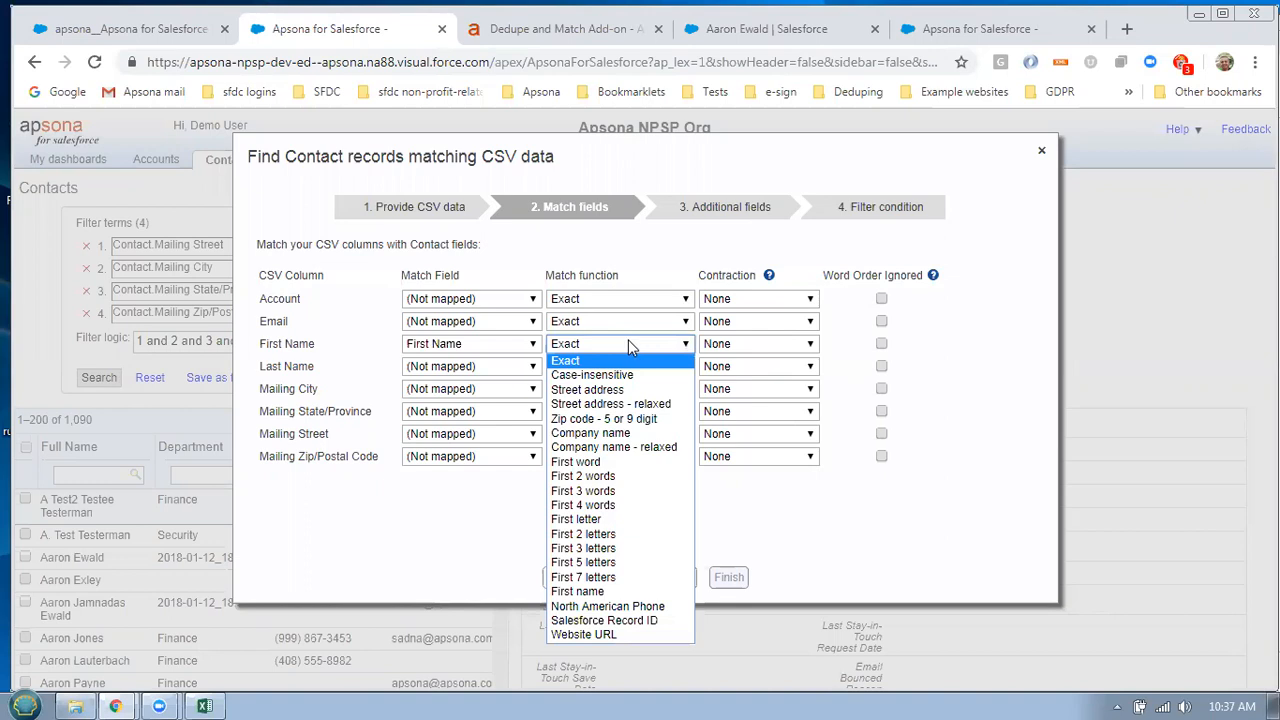
click(601, 593)
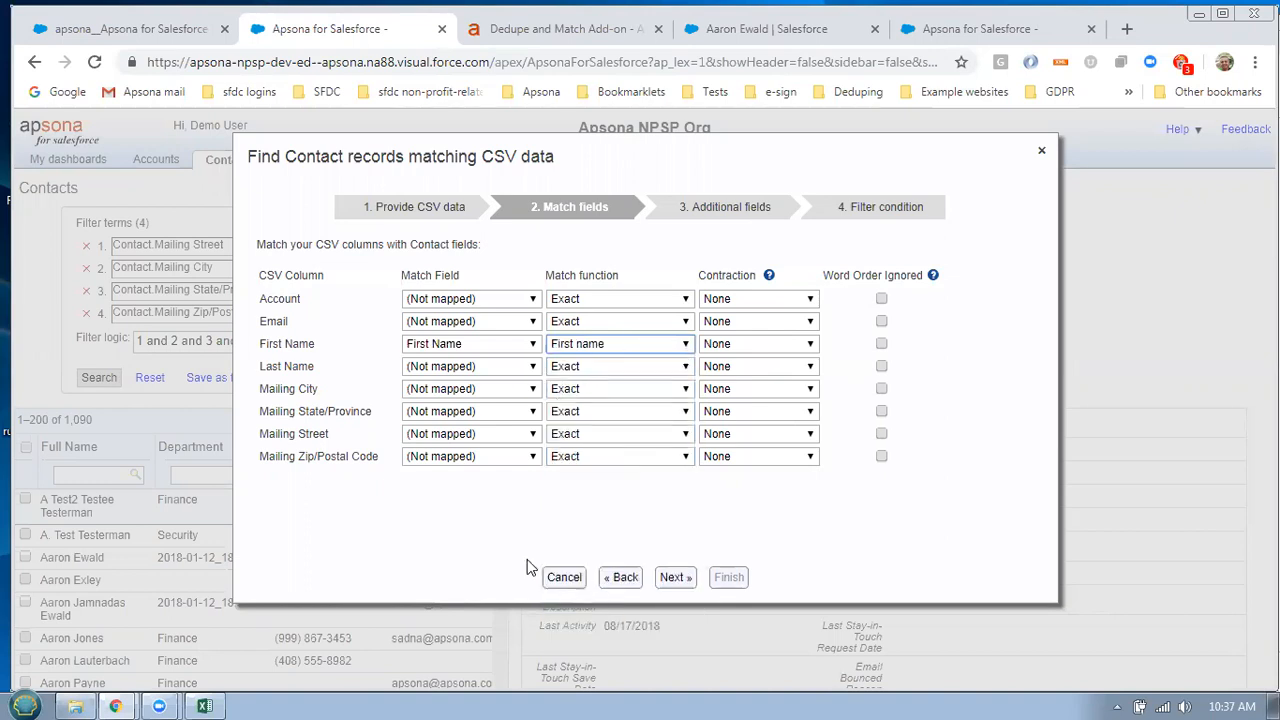
Map the Last Name CSV column to the Last Name Contact field with the Case-insensitive match function
click(480, 366)
scroll(588, 526, down, 10)
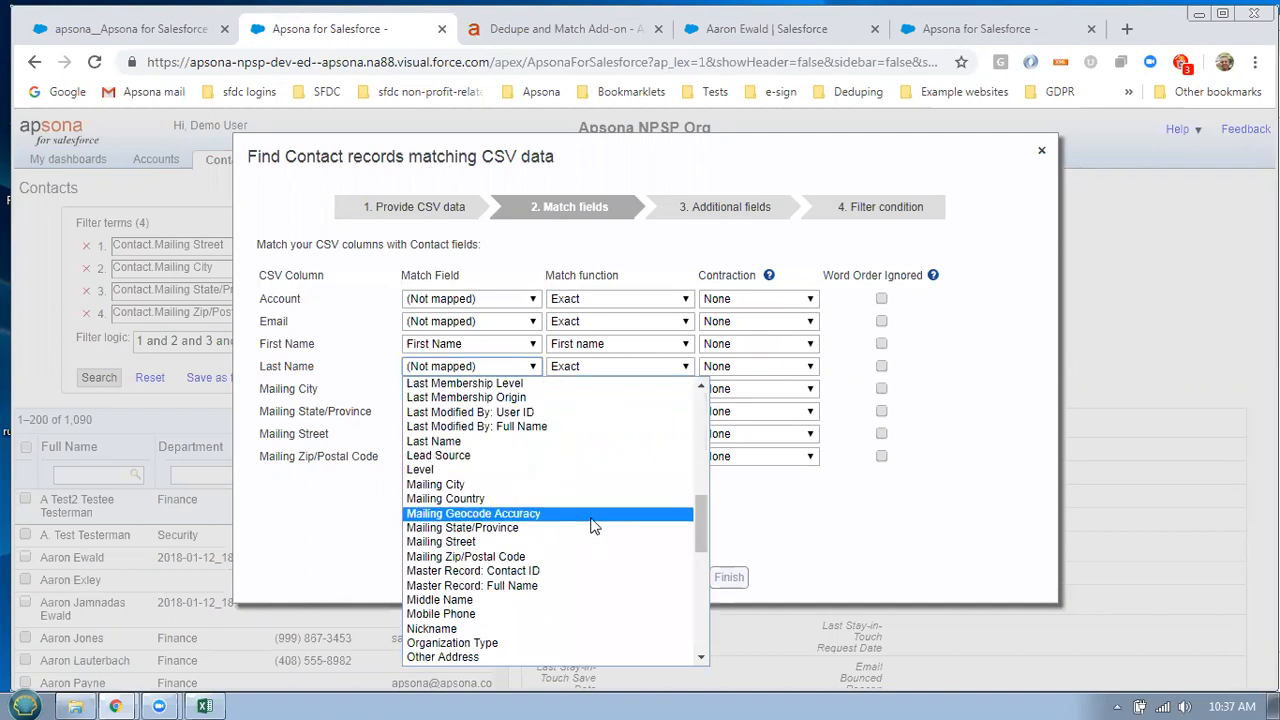
click(476, 441)
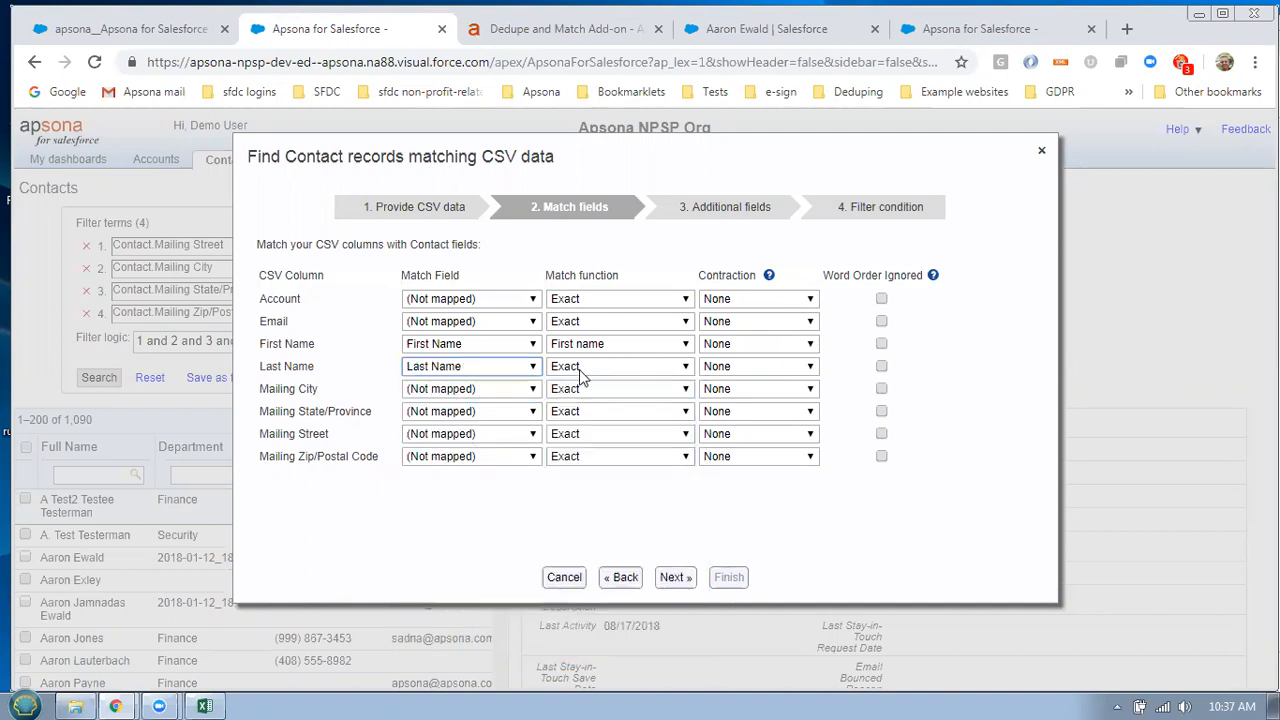
click(585, 368)
click(603, 398)
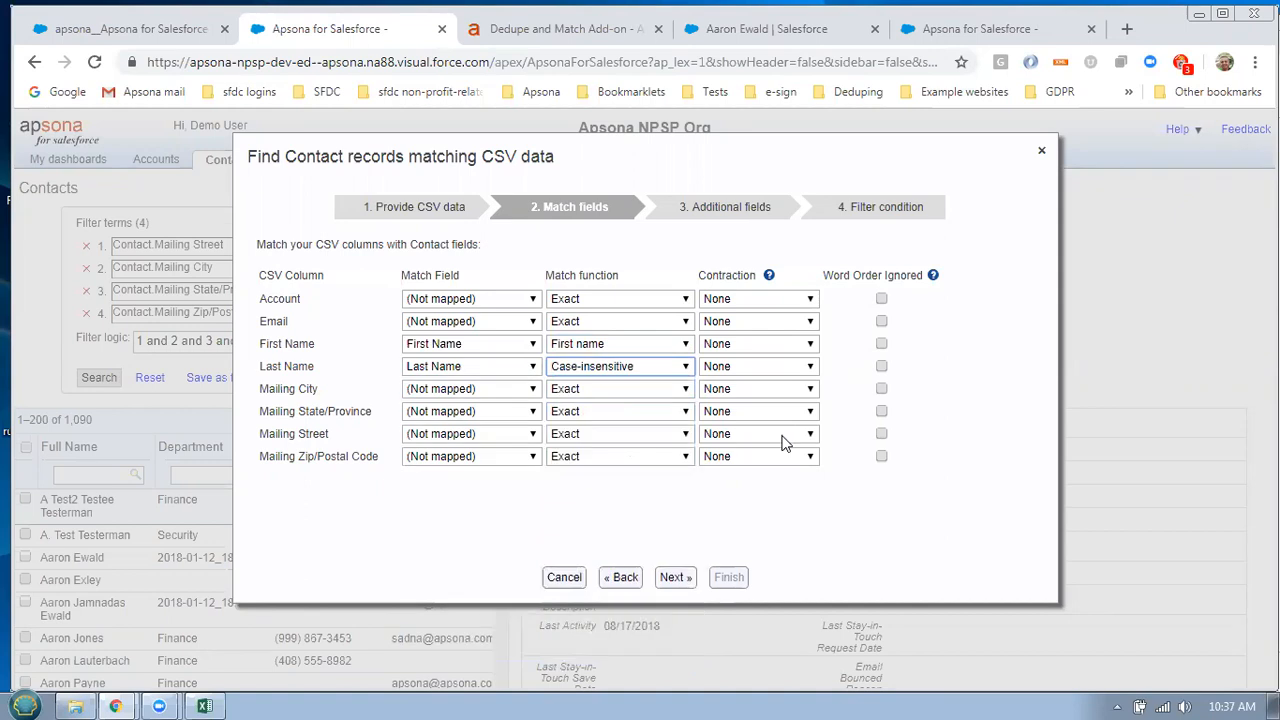
Examine the Contraction options available for the Last Name column without choosing a different one
click(810, 366)
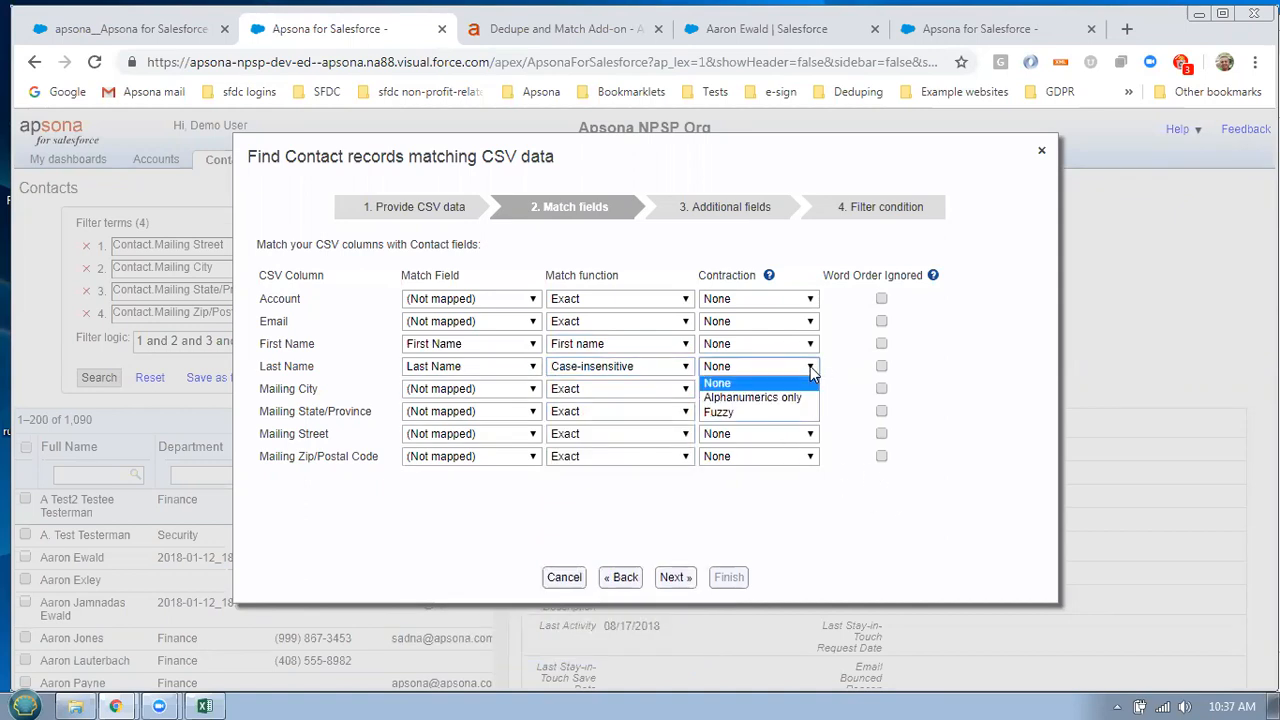
click(968, 361)
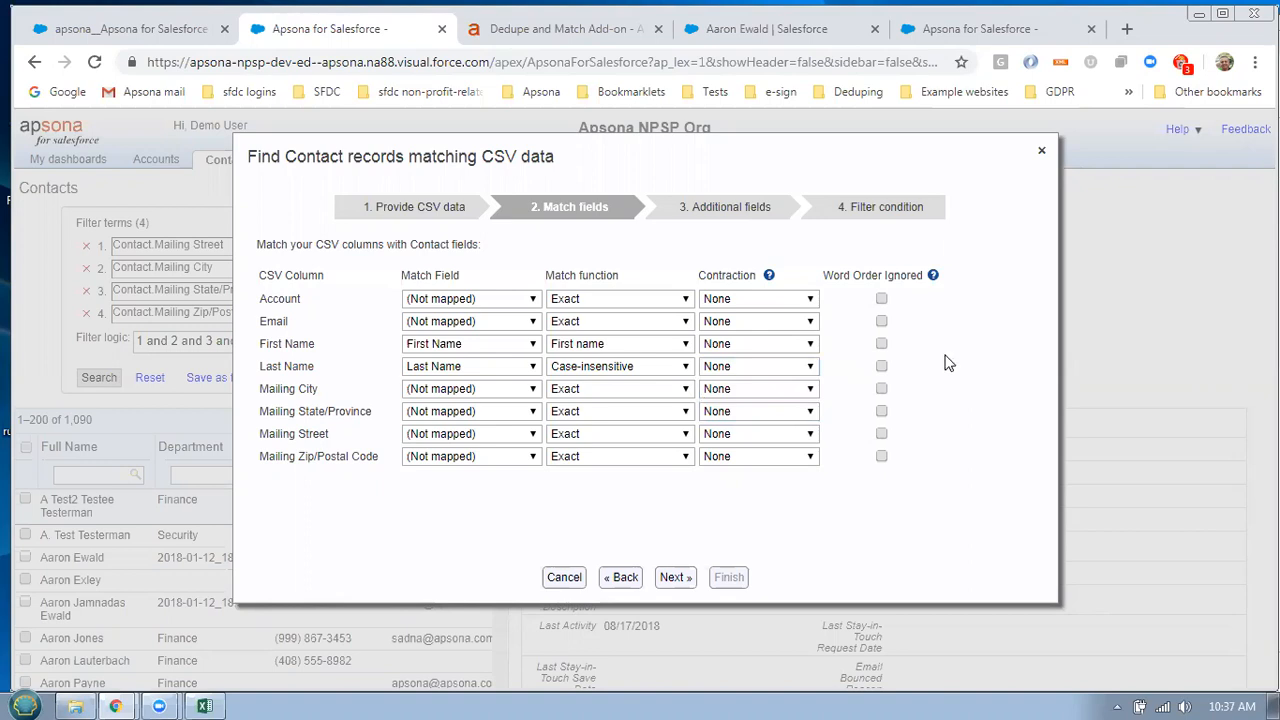
click(779, 371)
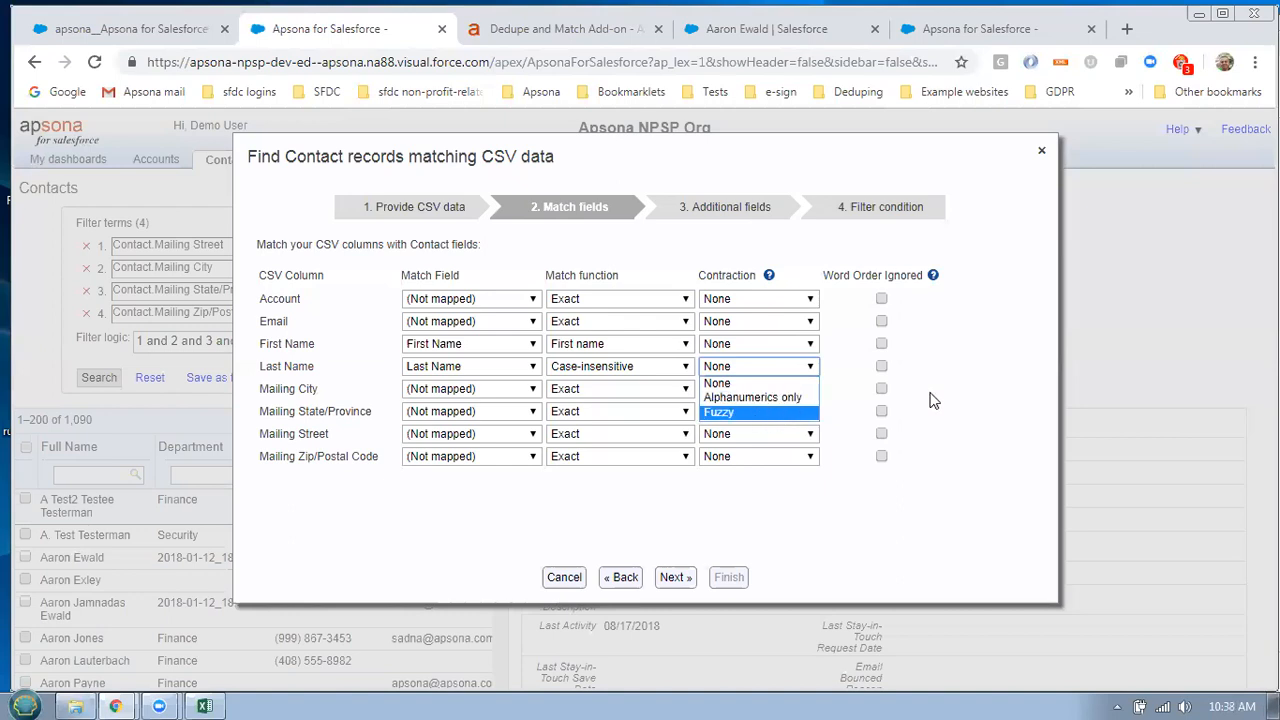
click(970, 374)
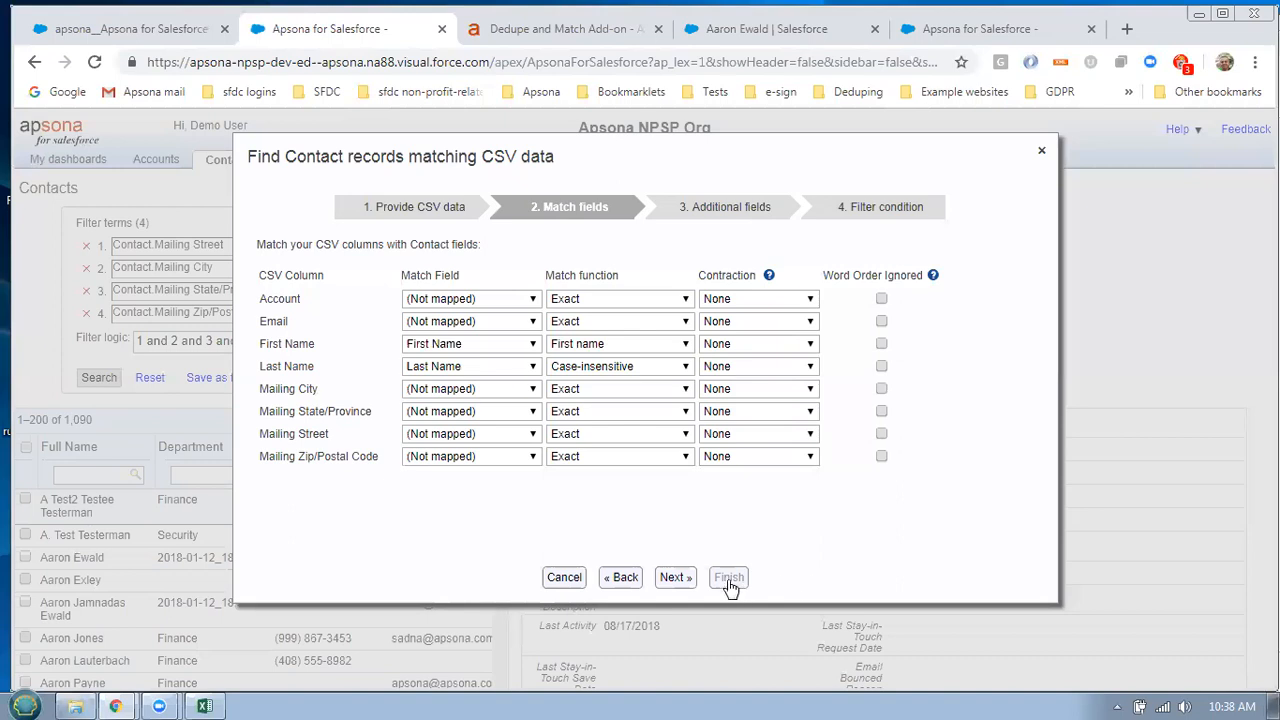
Proceed to the additional fields and add the Contact's First Name and Last Name to the fields to retrieve
click(675, 578)
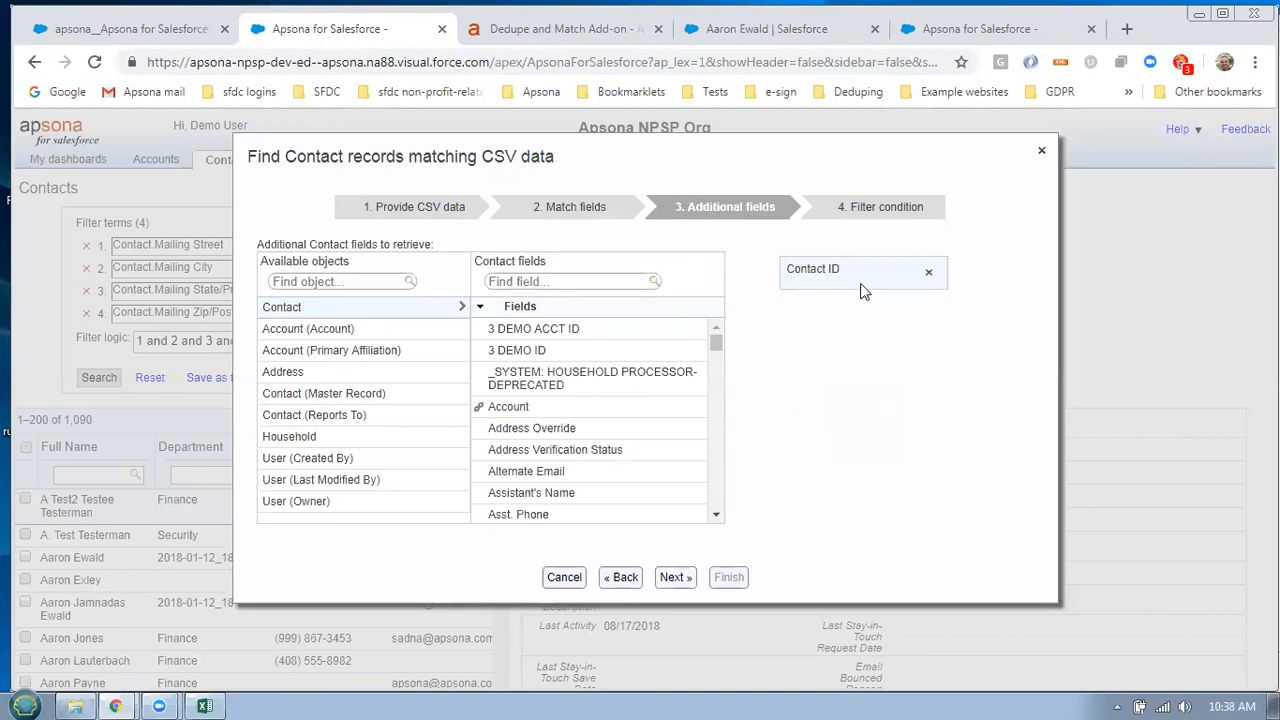
scroll(710, 445, down, 6)
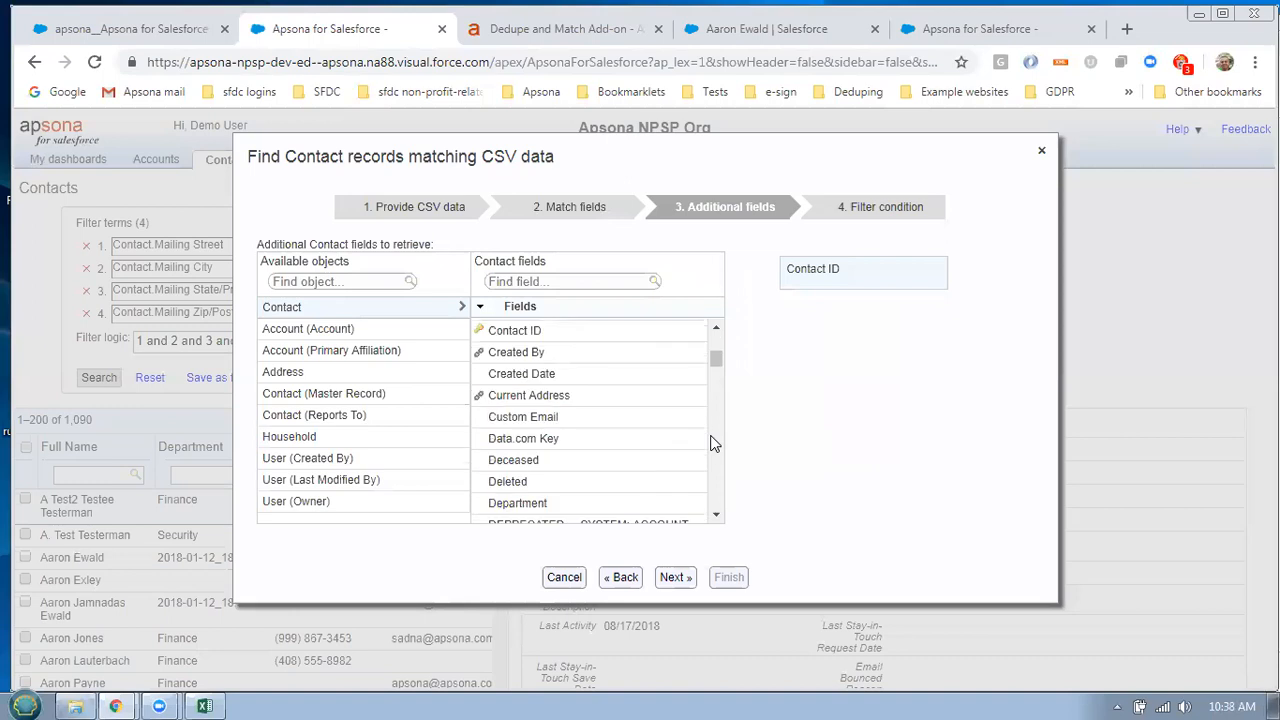
scroll(710, 445, down, 3)
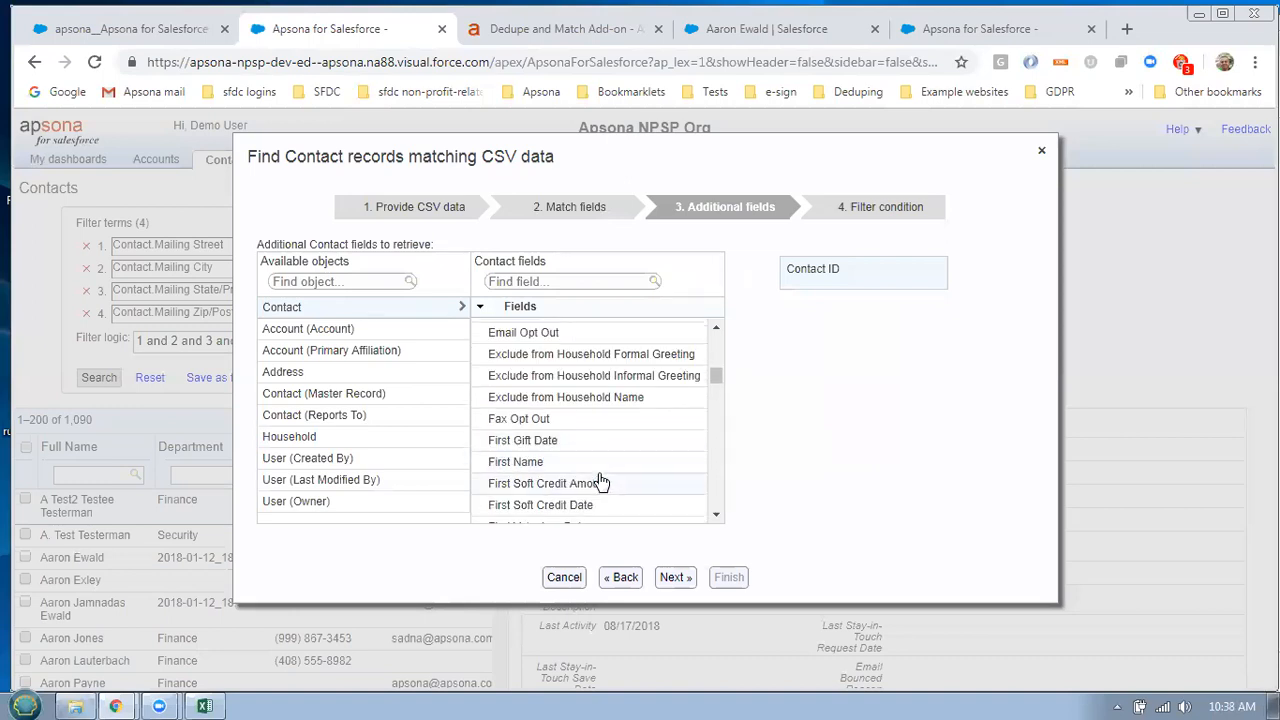
click(690, 460)
scroll(690, 455, down, 5)
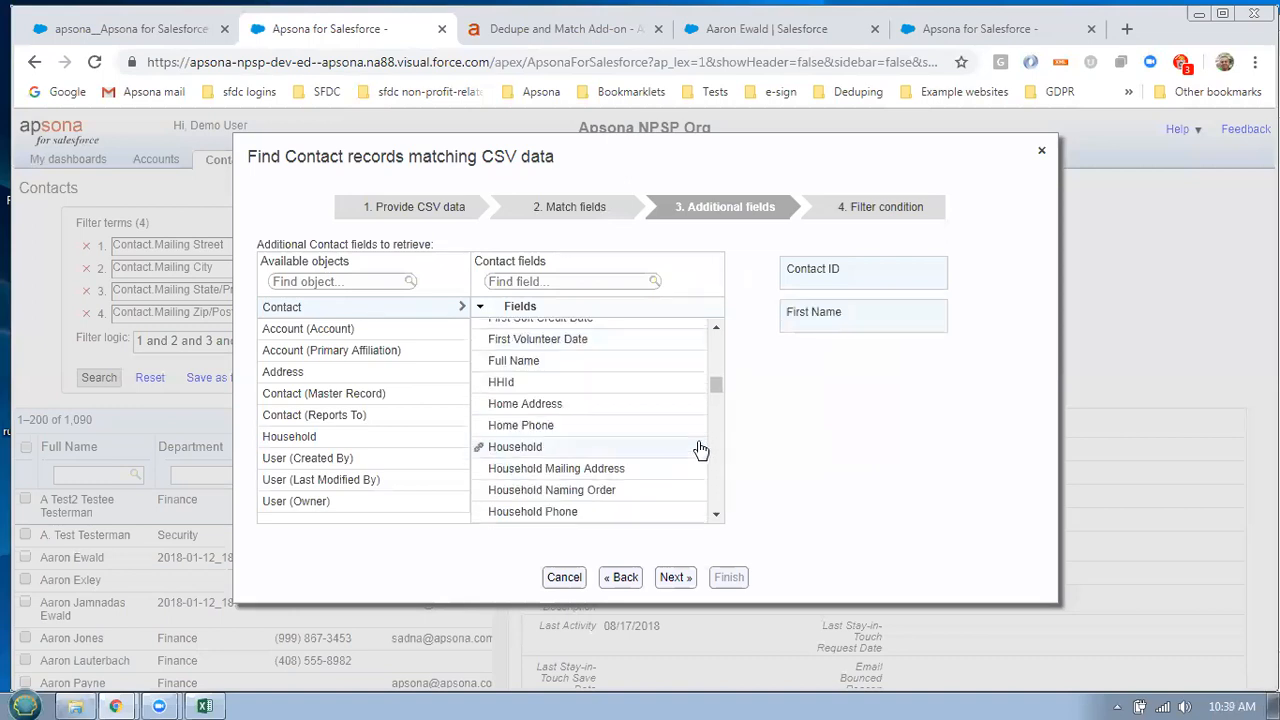
scroll(665, 473, down, 2)
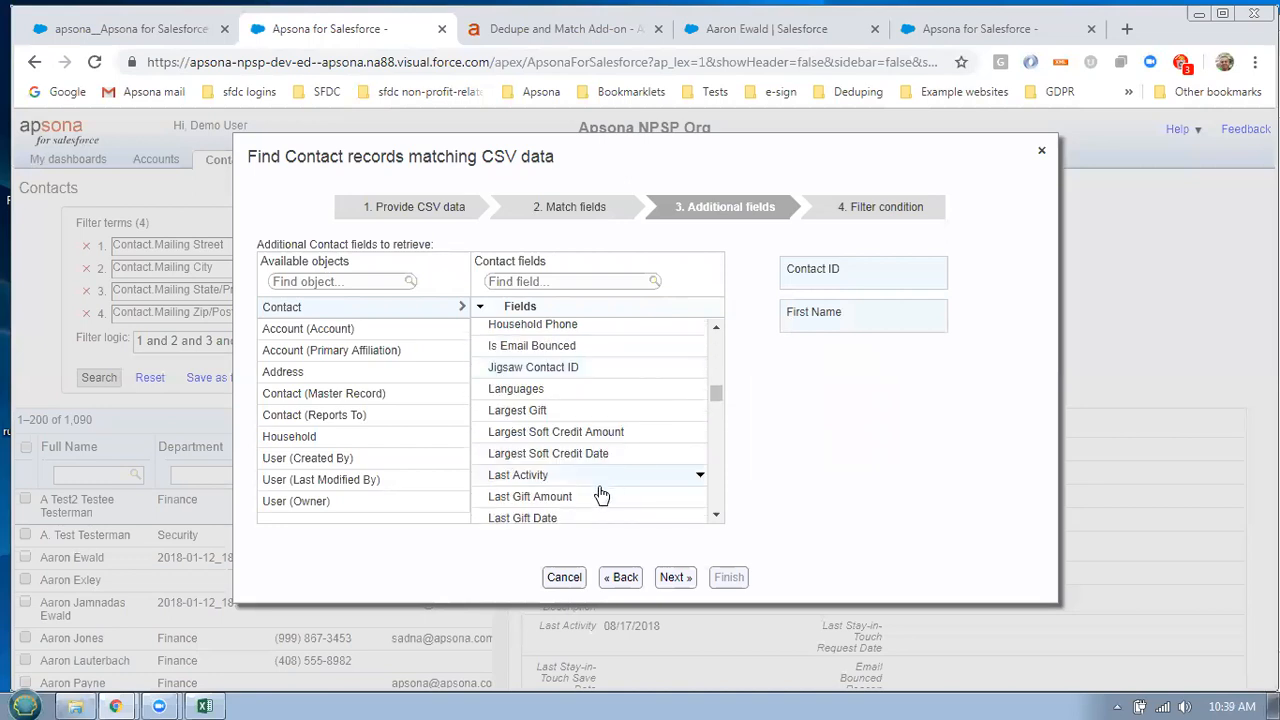
scroll(640, 485, down, 2)
scroll(645, 416, down, 3)
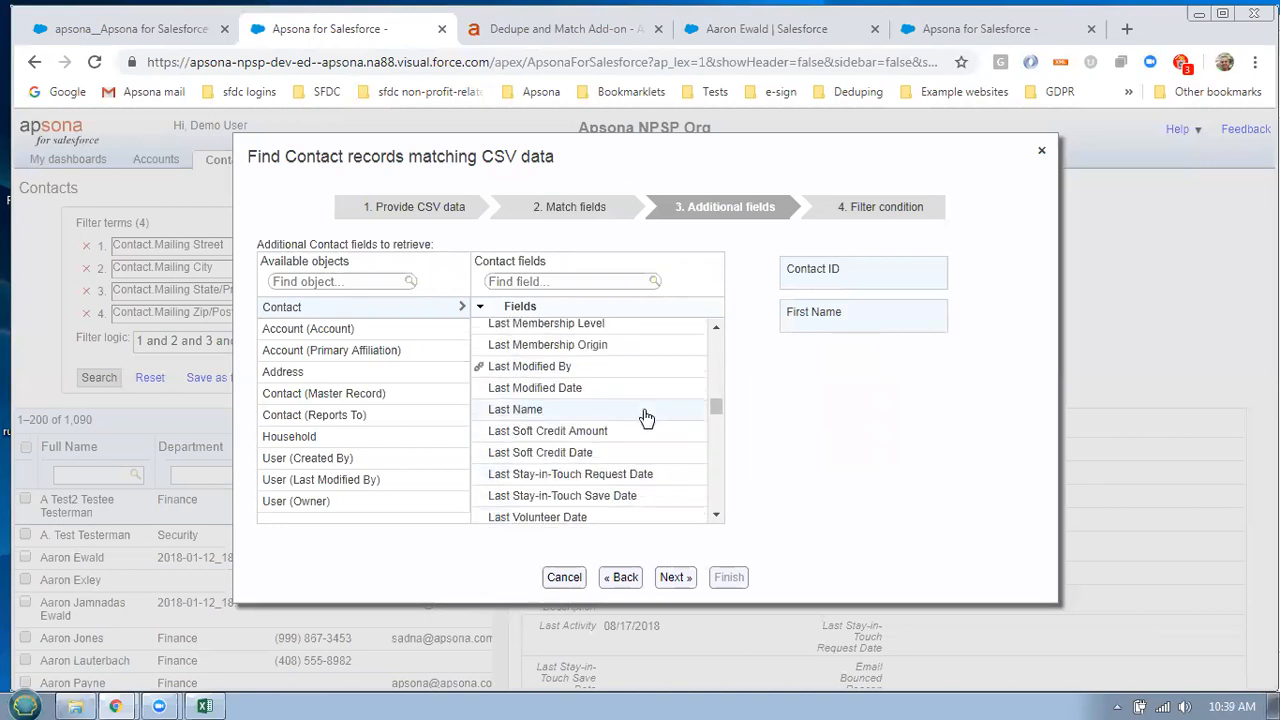
click(606, 418)
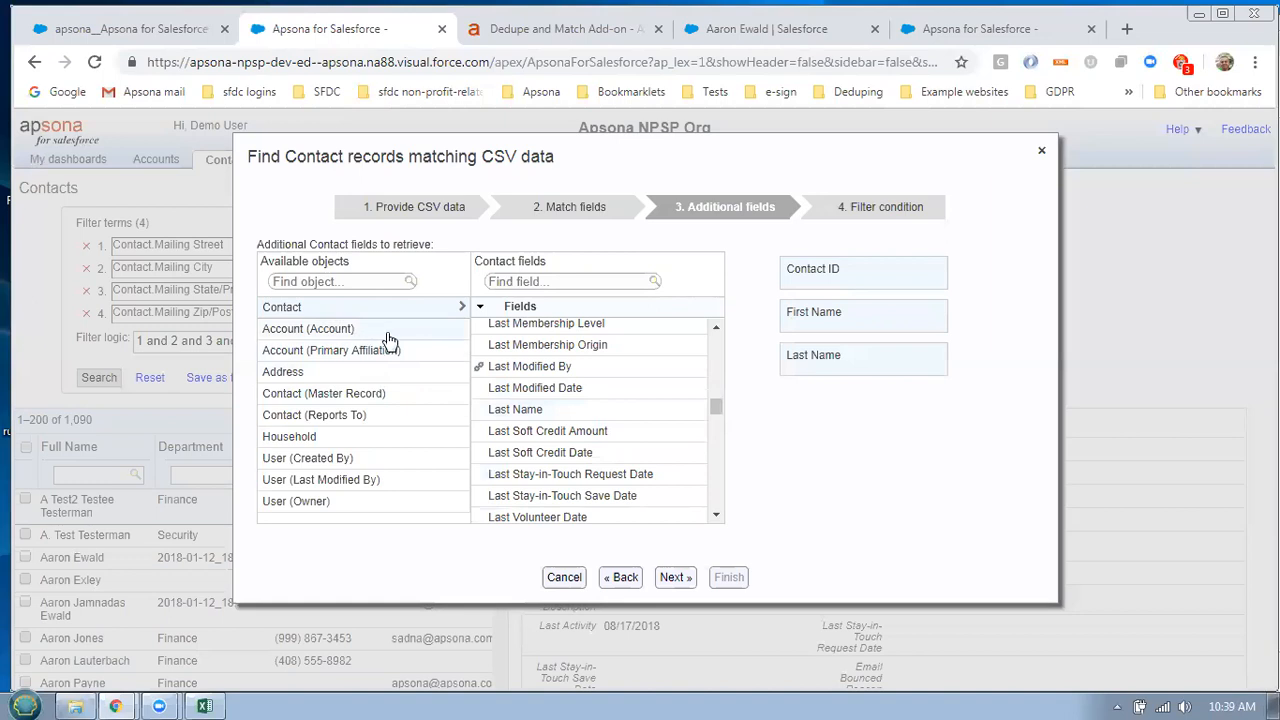
Add Account Name, Billing City and Billing Street from the Account (Account) object to the fields to retrieve
click(392, 331)
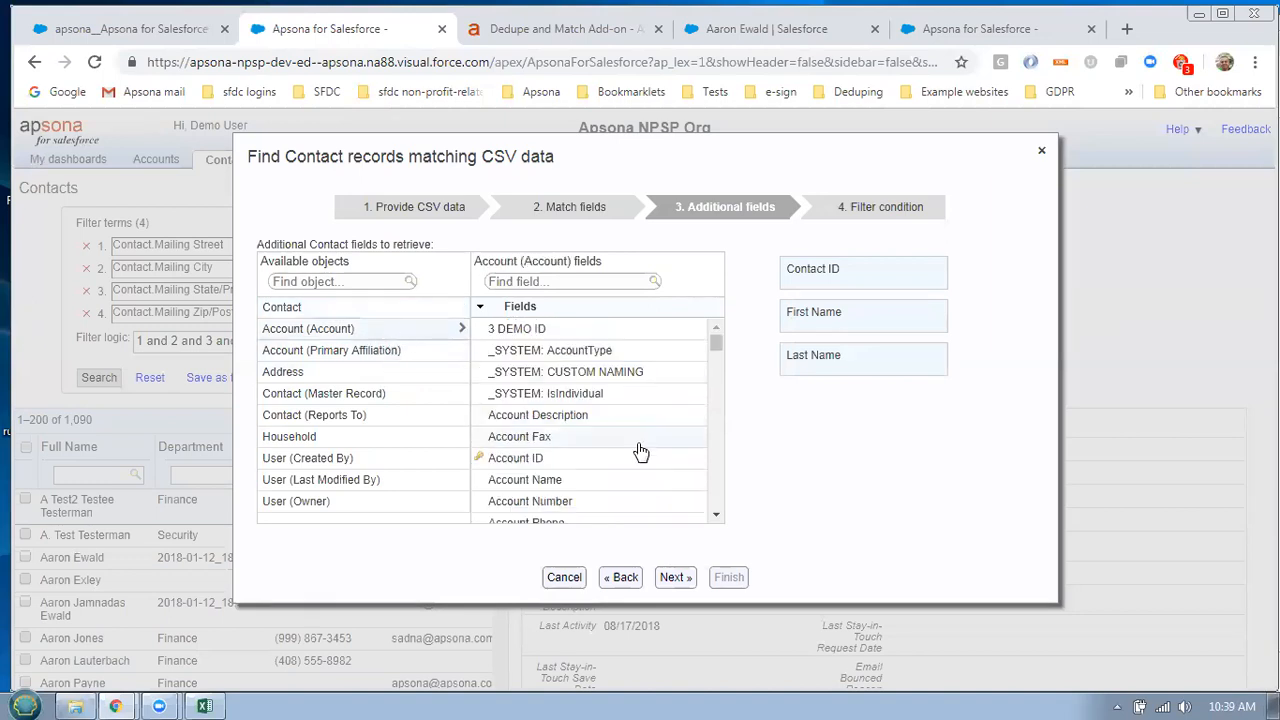
click(680, 476)
scroll(703, 451, down, 3)
click(560, 483)
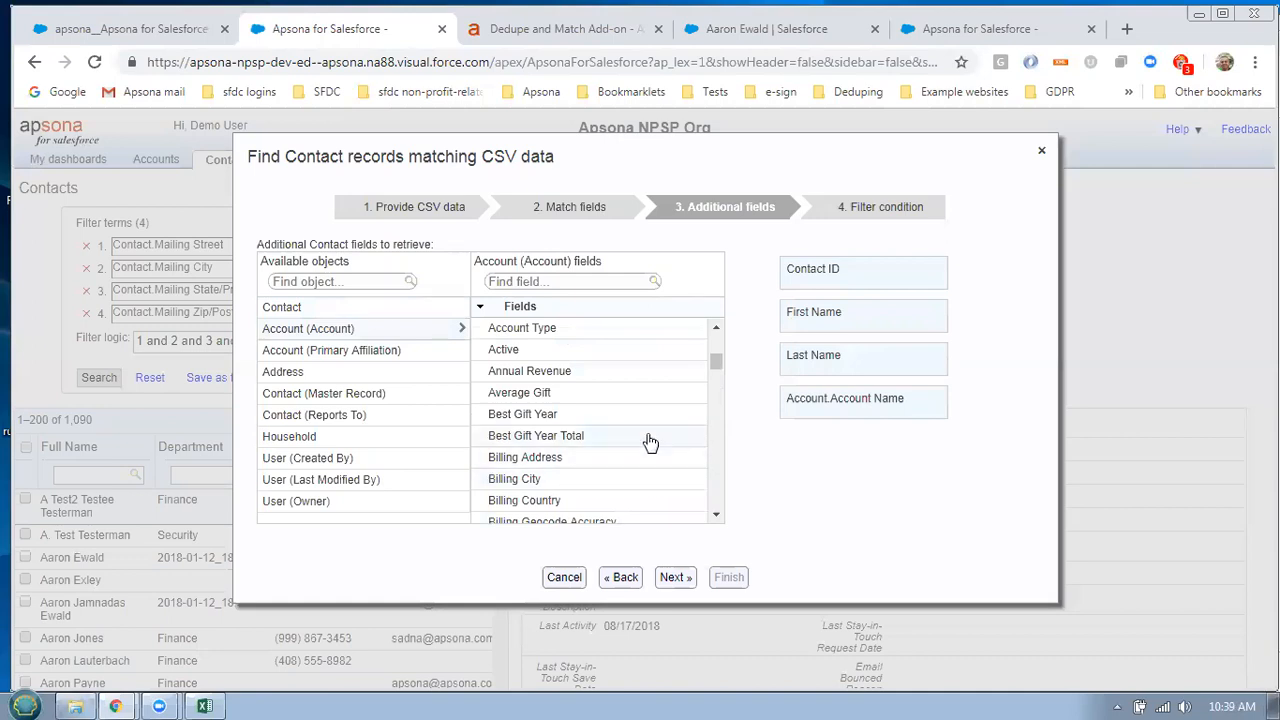
scroll(650, 440, down, 3)
click(563, 419)
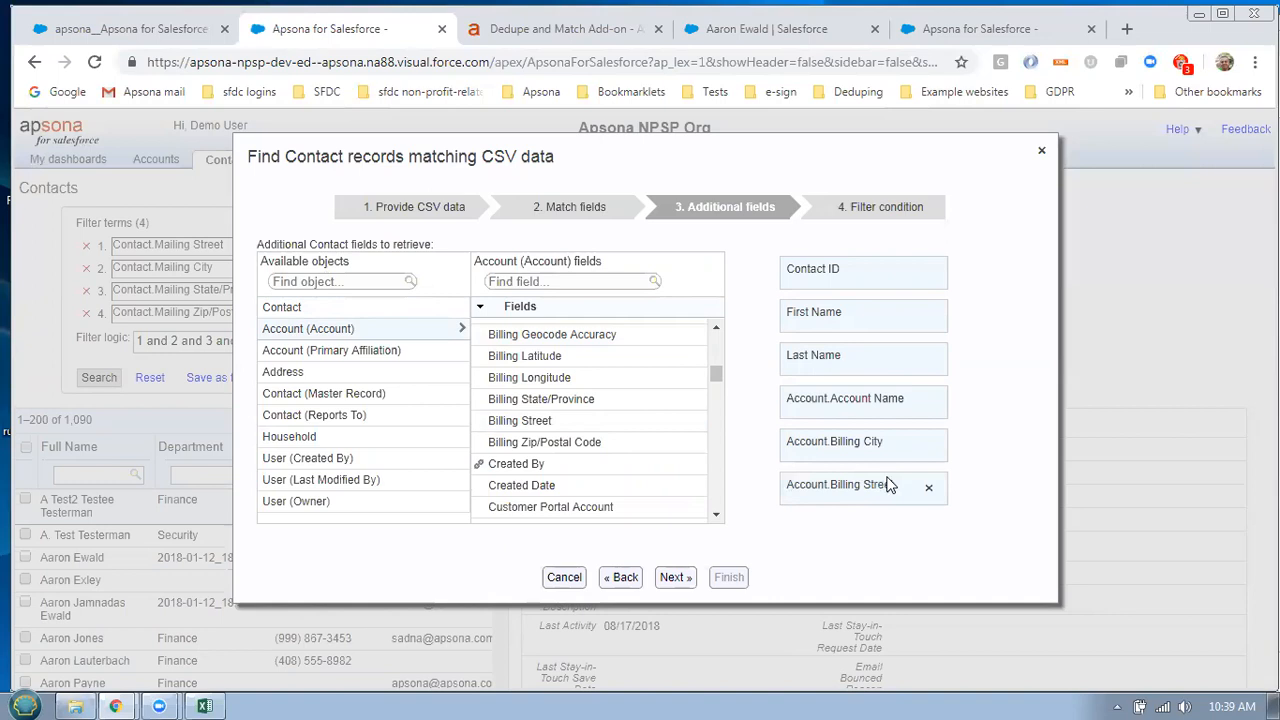
Proceed to the filter condition and add a term requiring the Contact's Mailing Street to be not empty
click(675, 577)
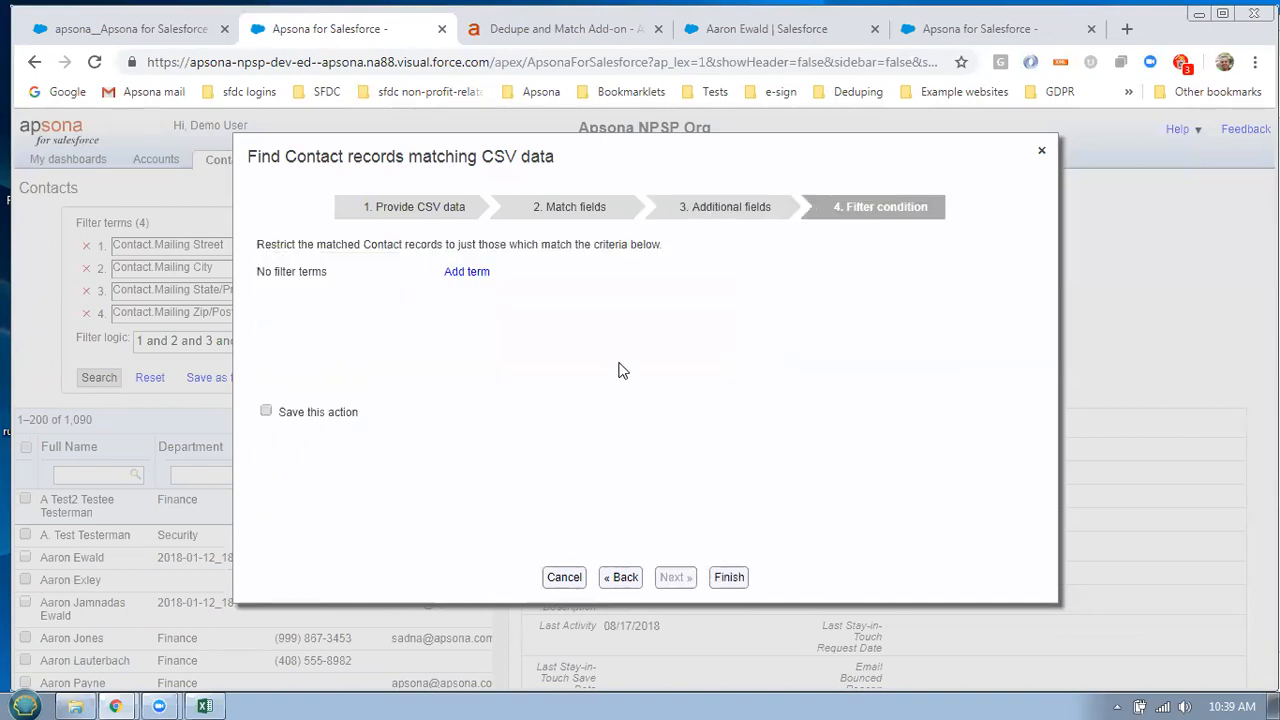
click(467, 280)
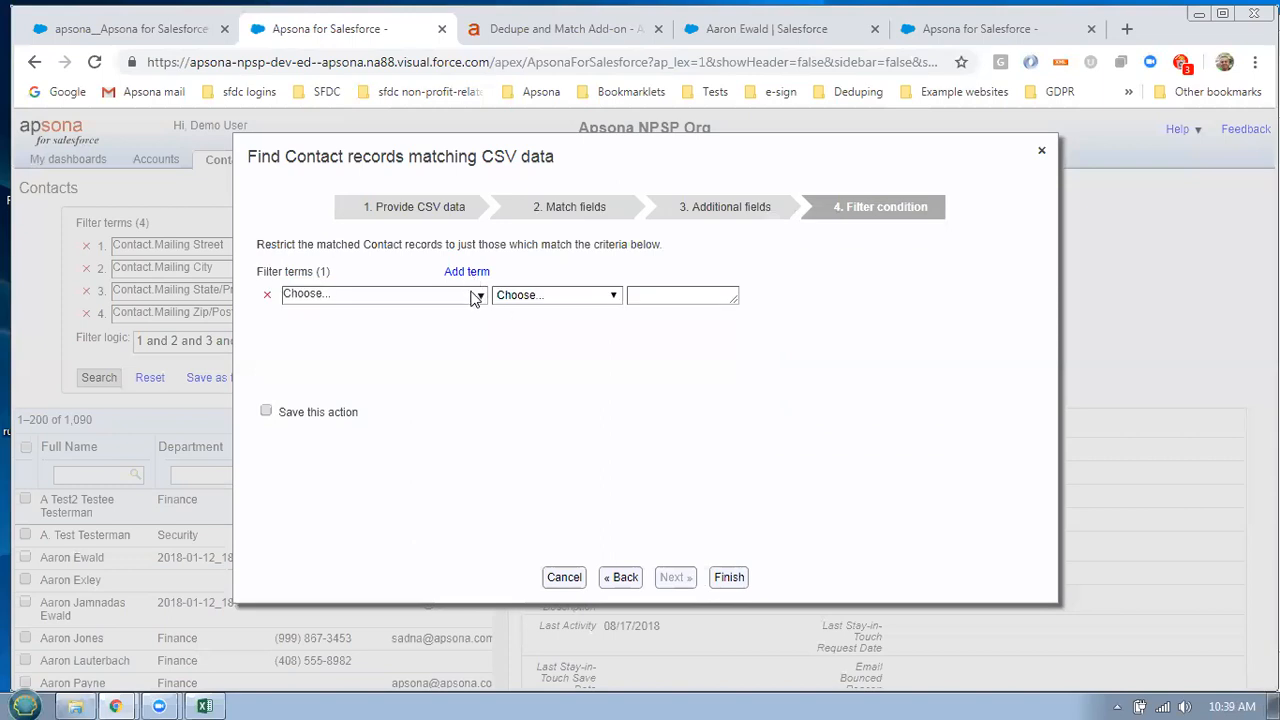
click(474, 300)
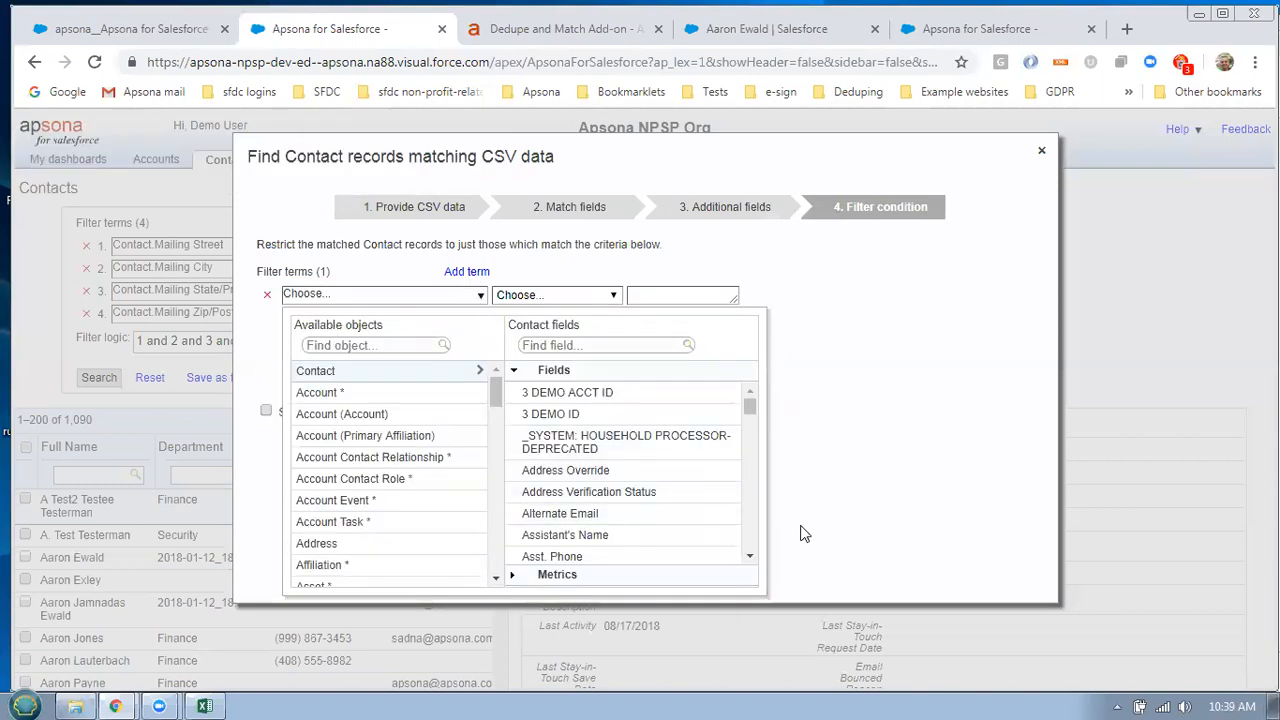
click(748, 525)
click(748, 525)
click(748, 525)
click(750, 530)
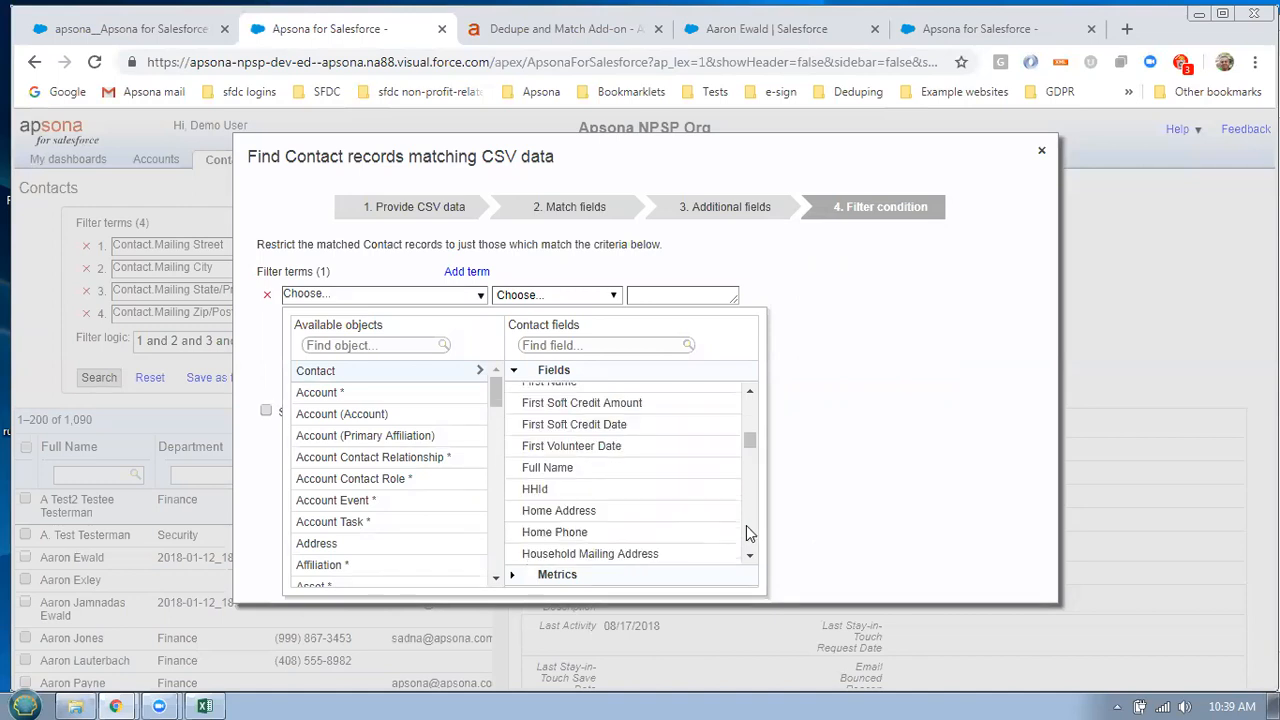
click(748, 530)
click(748, 530)
click(748, 530)
click(748, 525)
click(748, 525)
click(598, 474)
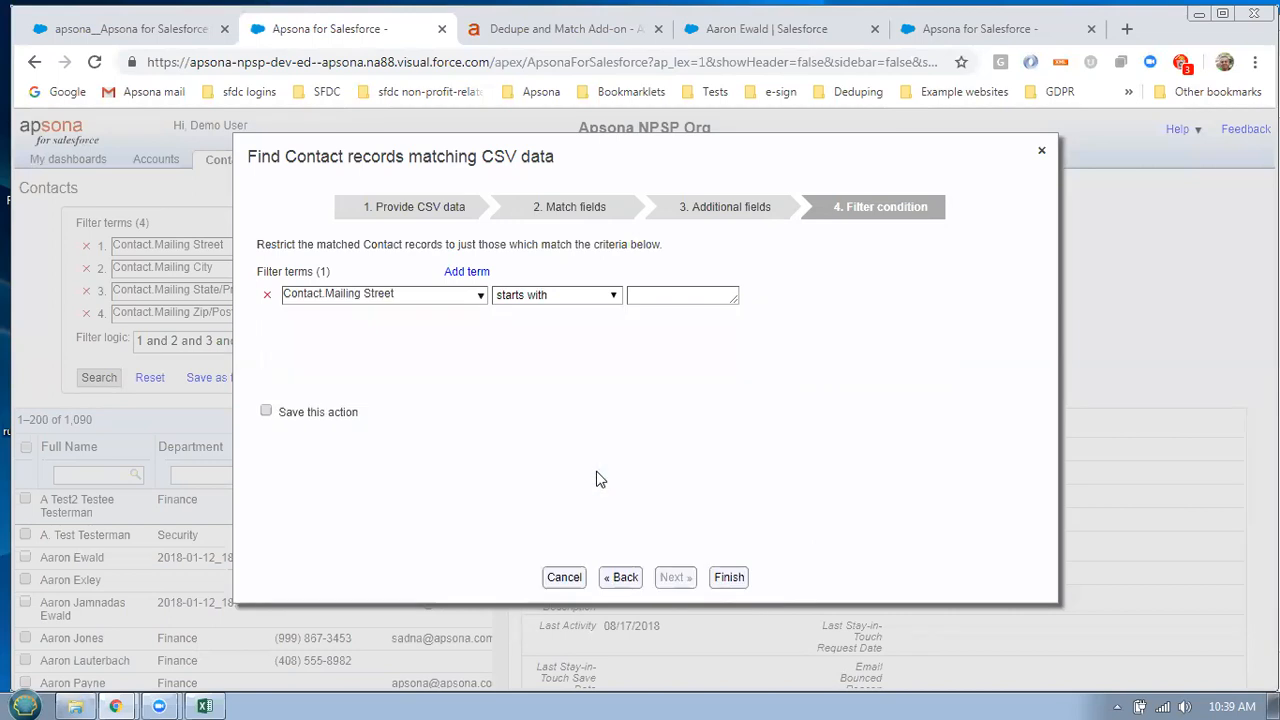
click(601, 296)
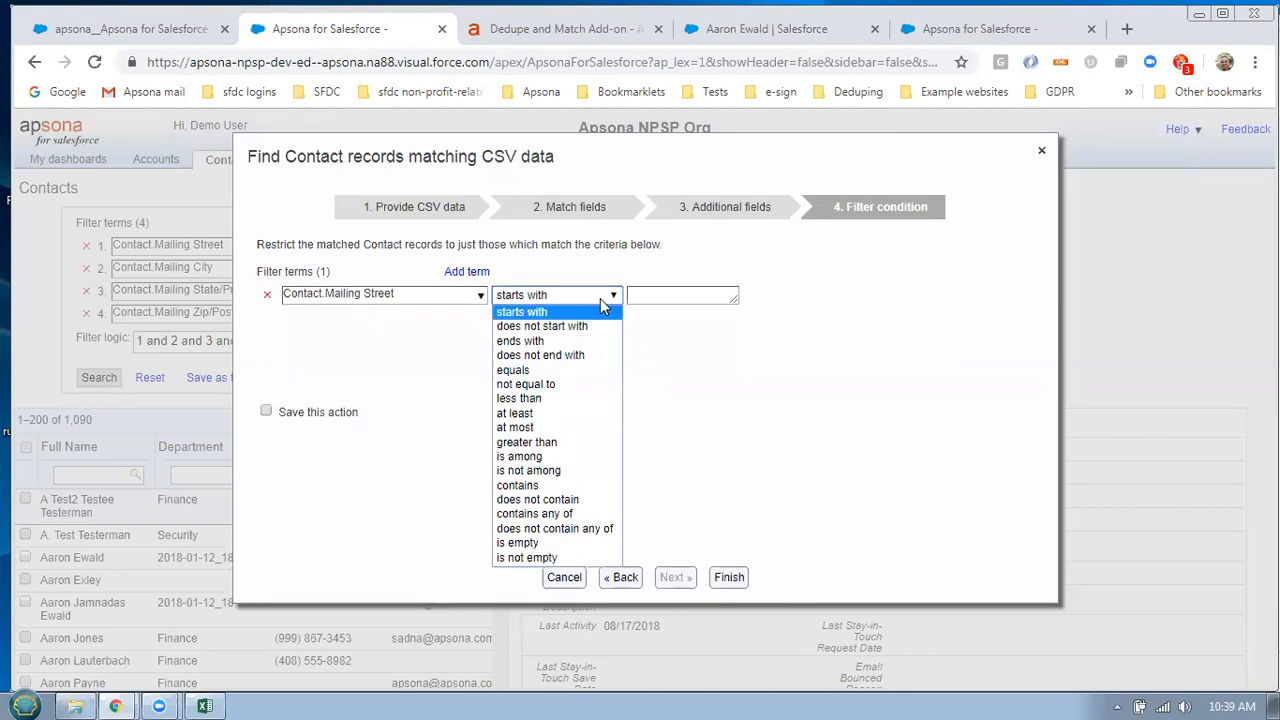
click(548, 558)
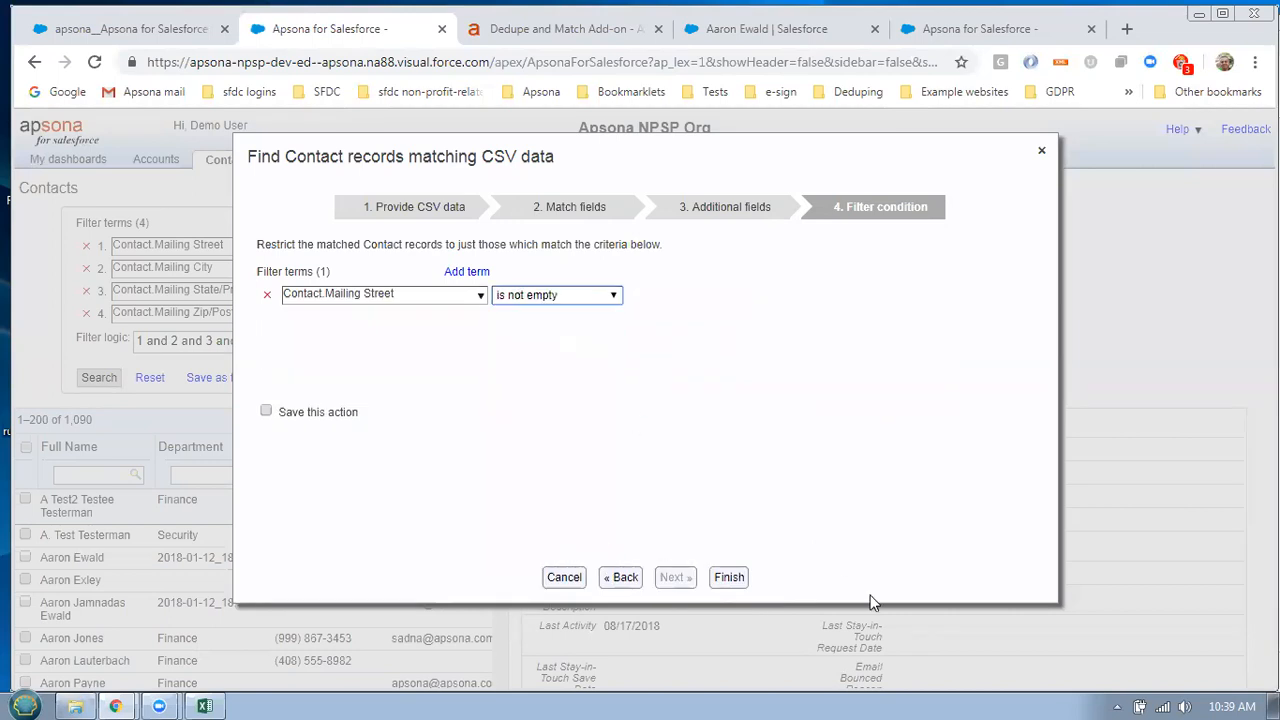
Run the CSV match, save the results as Contact_match_csv_result_2019_02_15_1039.csv on the V: drive and open the file in Excel
click(745, 579)
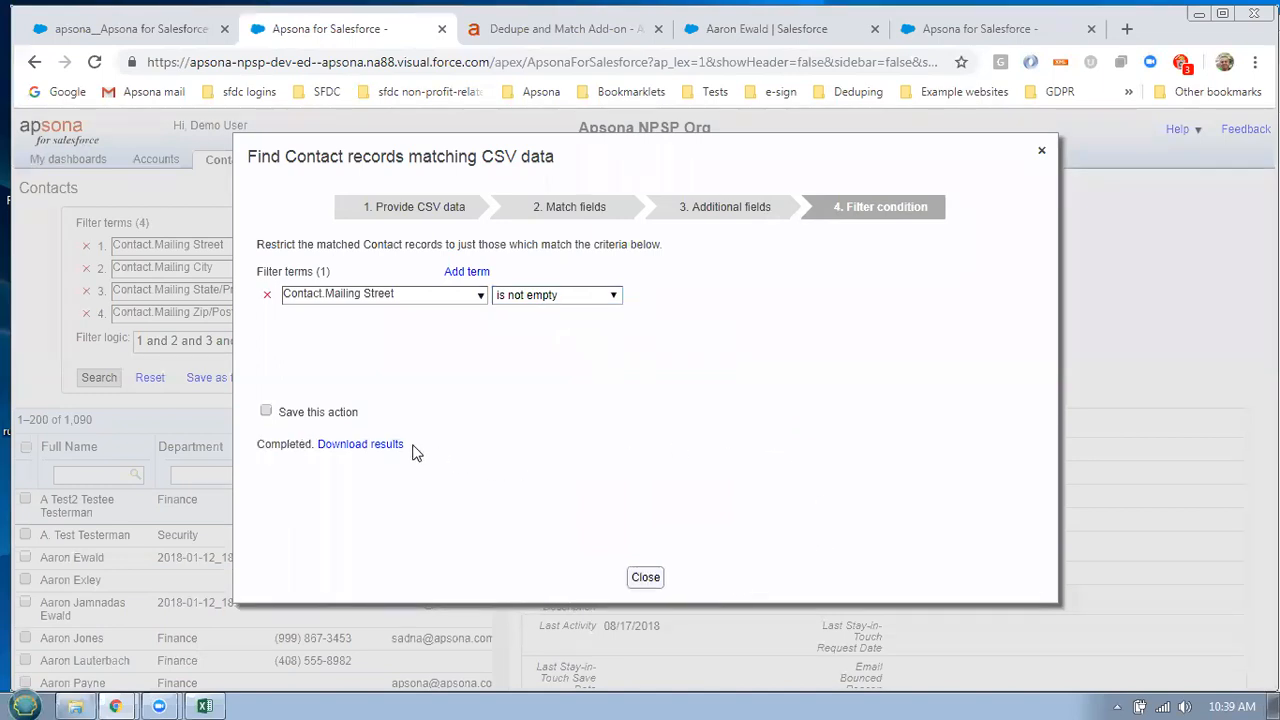
click(359, 445)
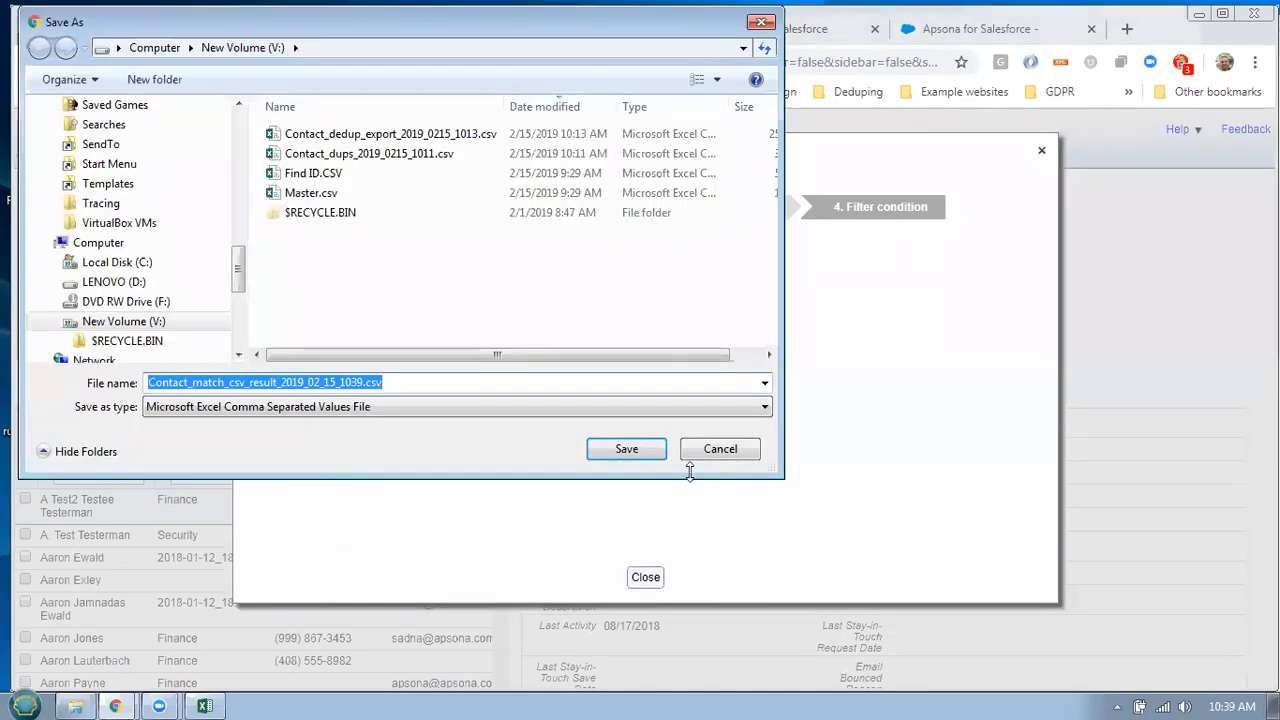
click(626, 452)
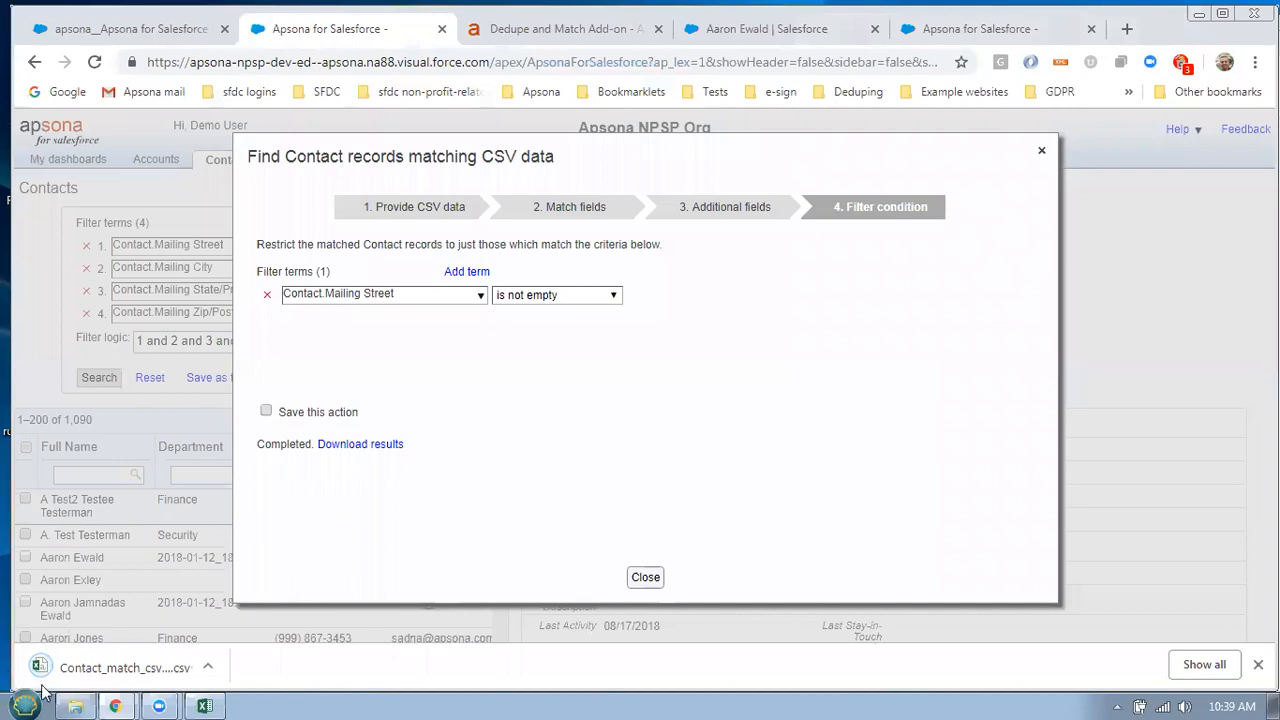
click(82, 679)
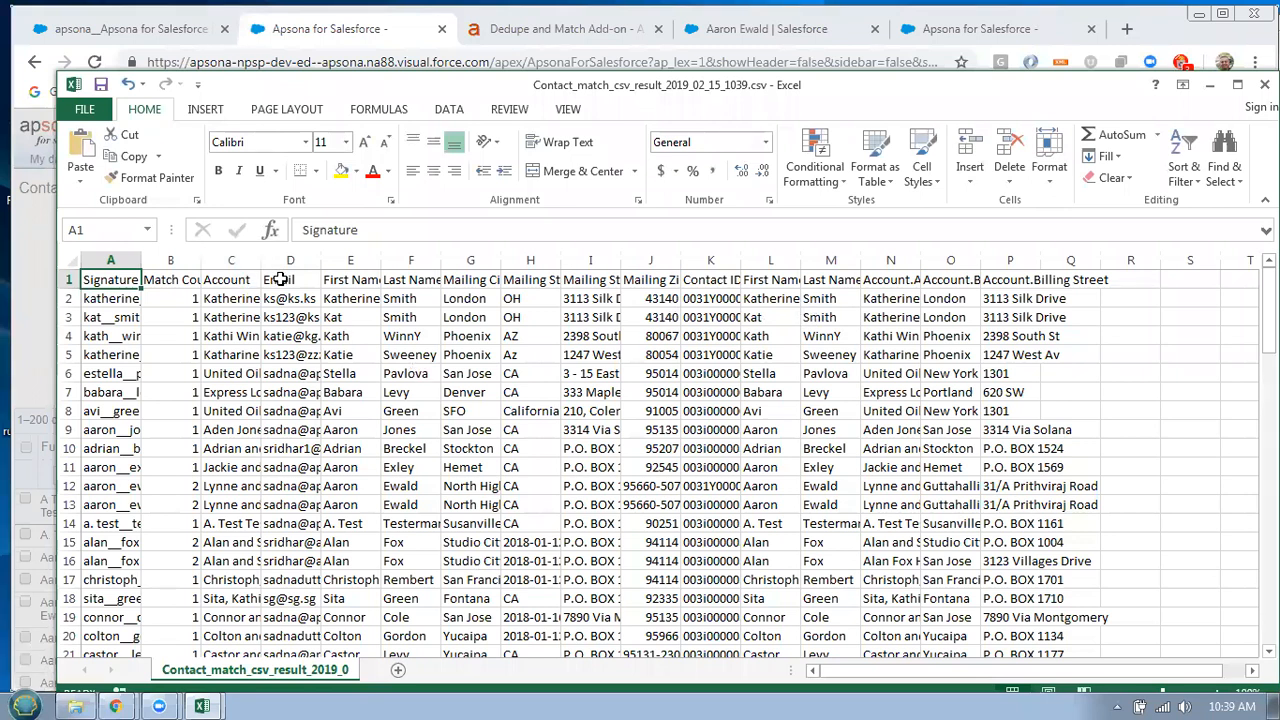
Compare the match result's columns, starting at Account, with the original columns in the Find ID.CSV workbook
click(244, 280)
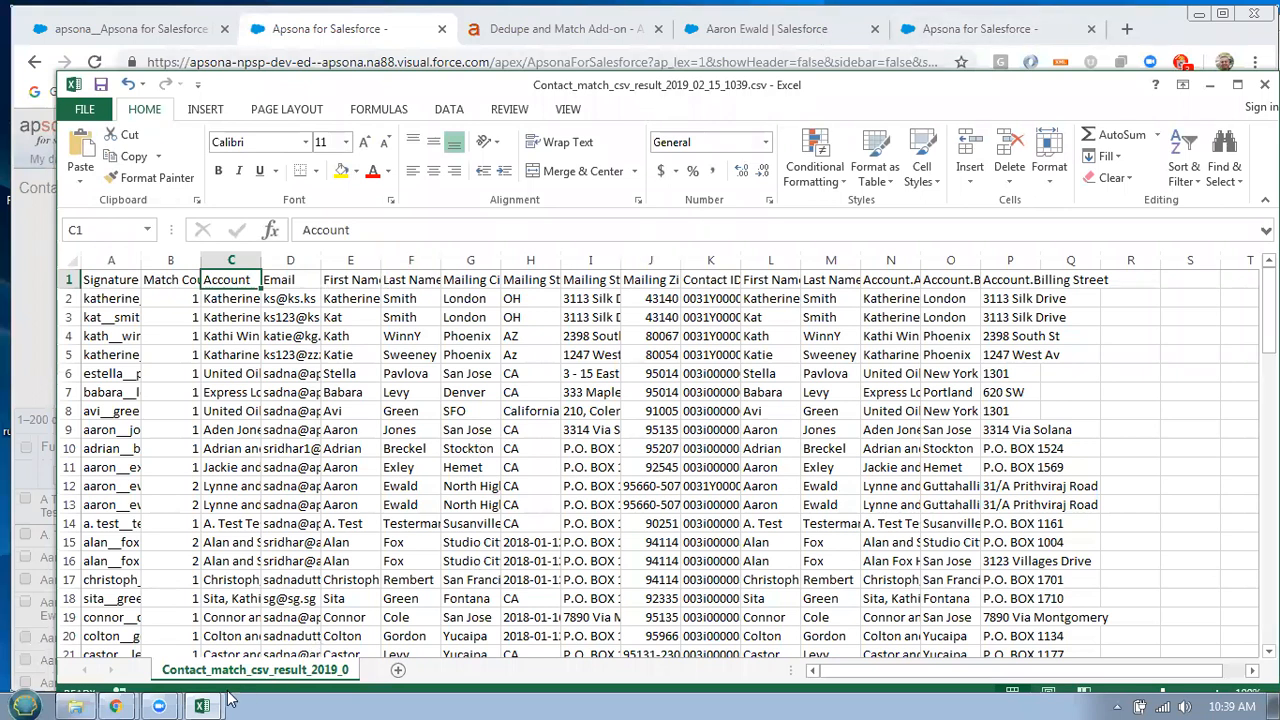
mouse_move(208, 700)
click(163, 636)
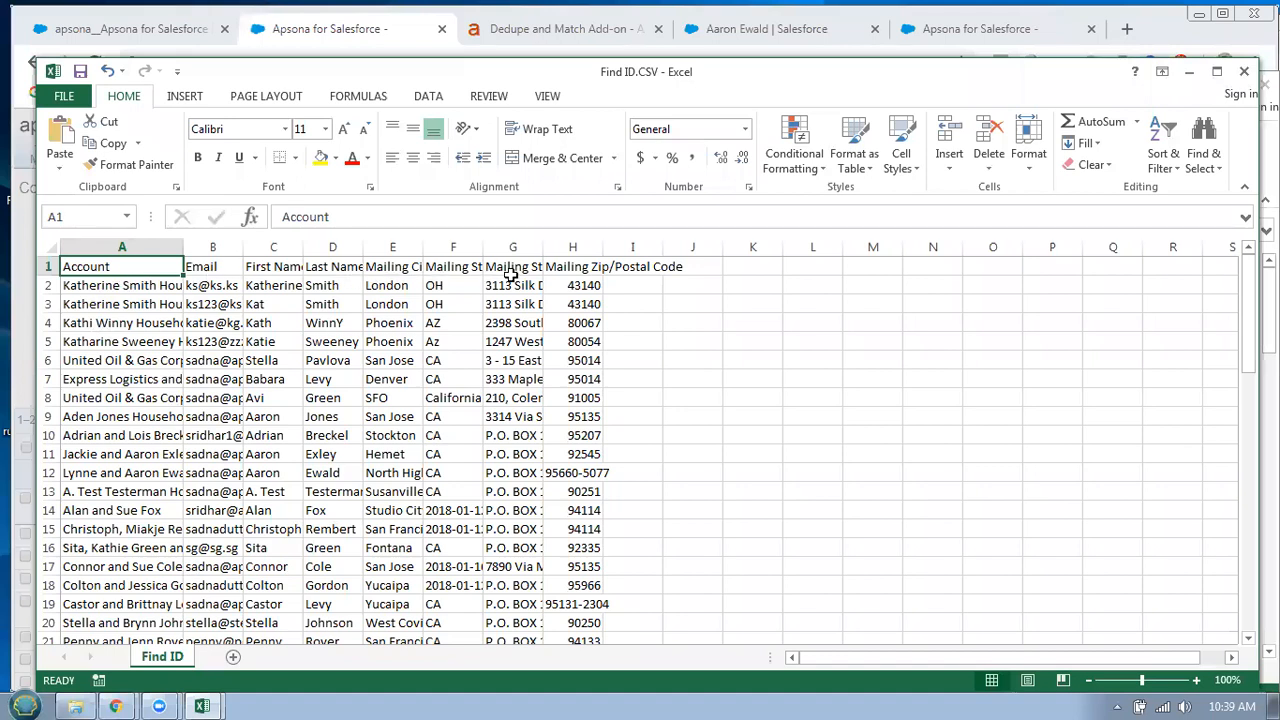
key(alt+Tab)
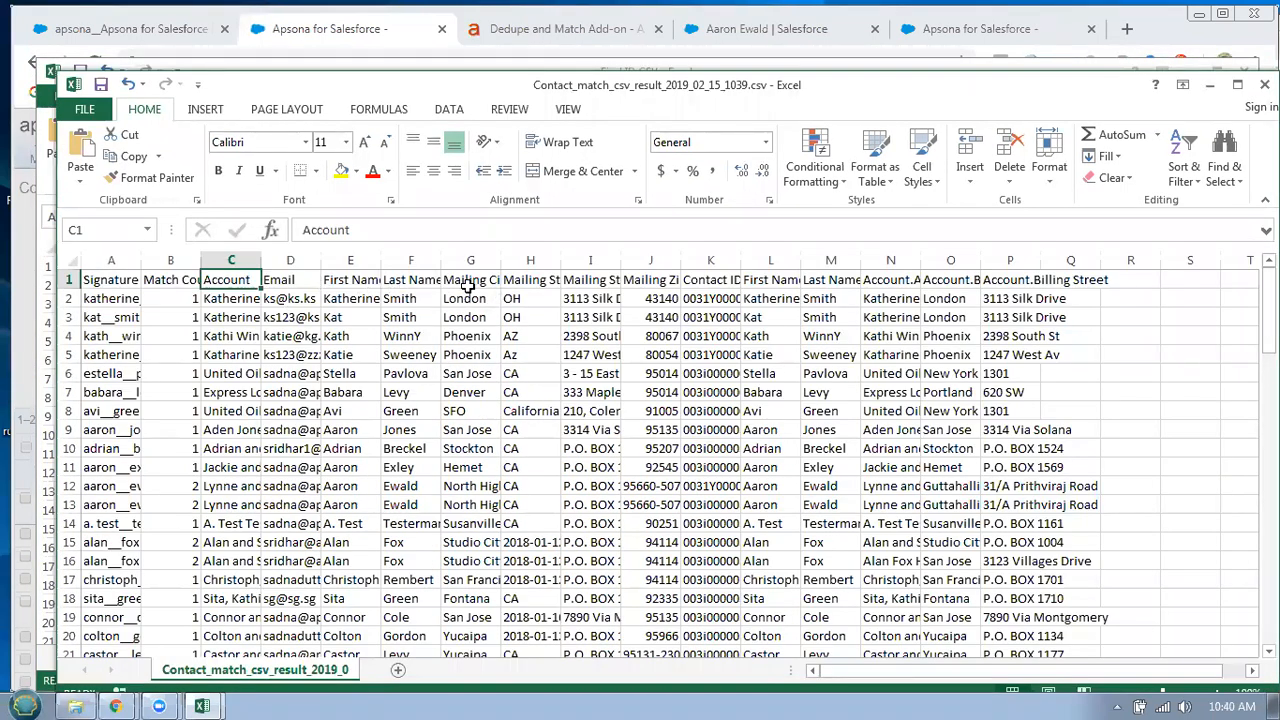
Examine the Signature and Match Count columns in the result file, including the rows with 2 and 5 matches
click(115, 282)
click(177, 282)
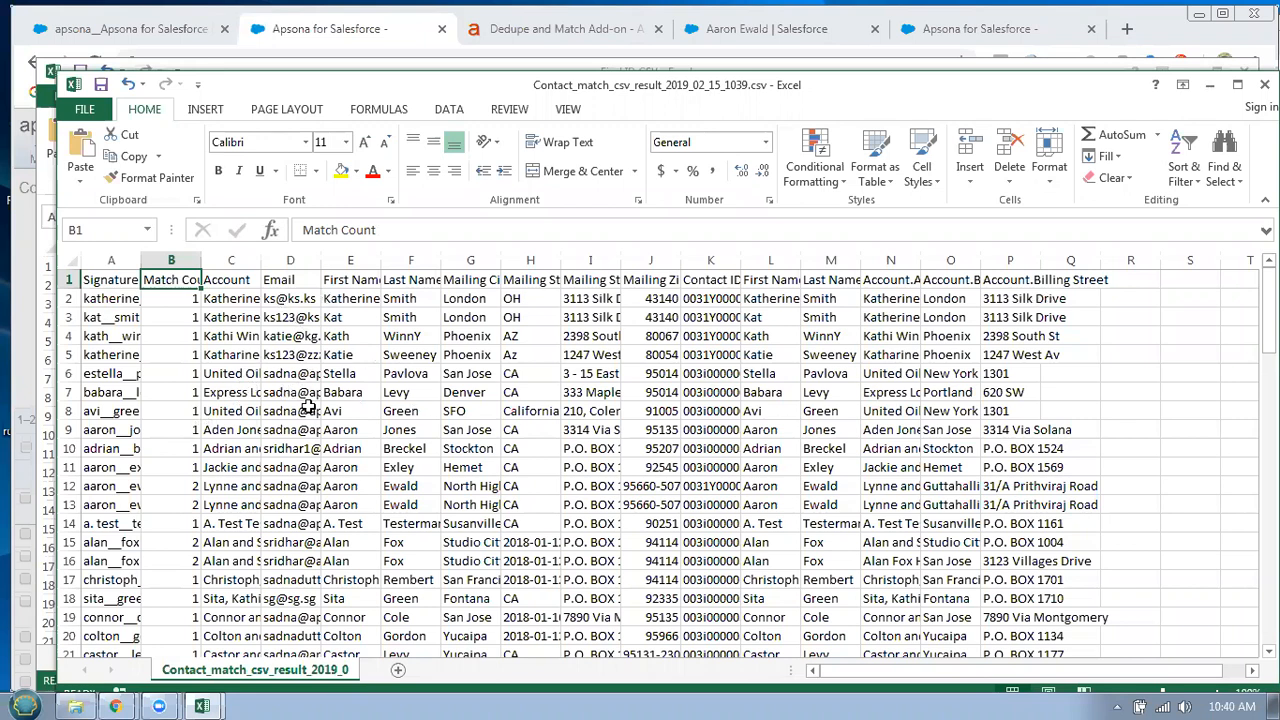
scroll(224, 425, down, 1)
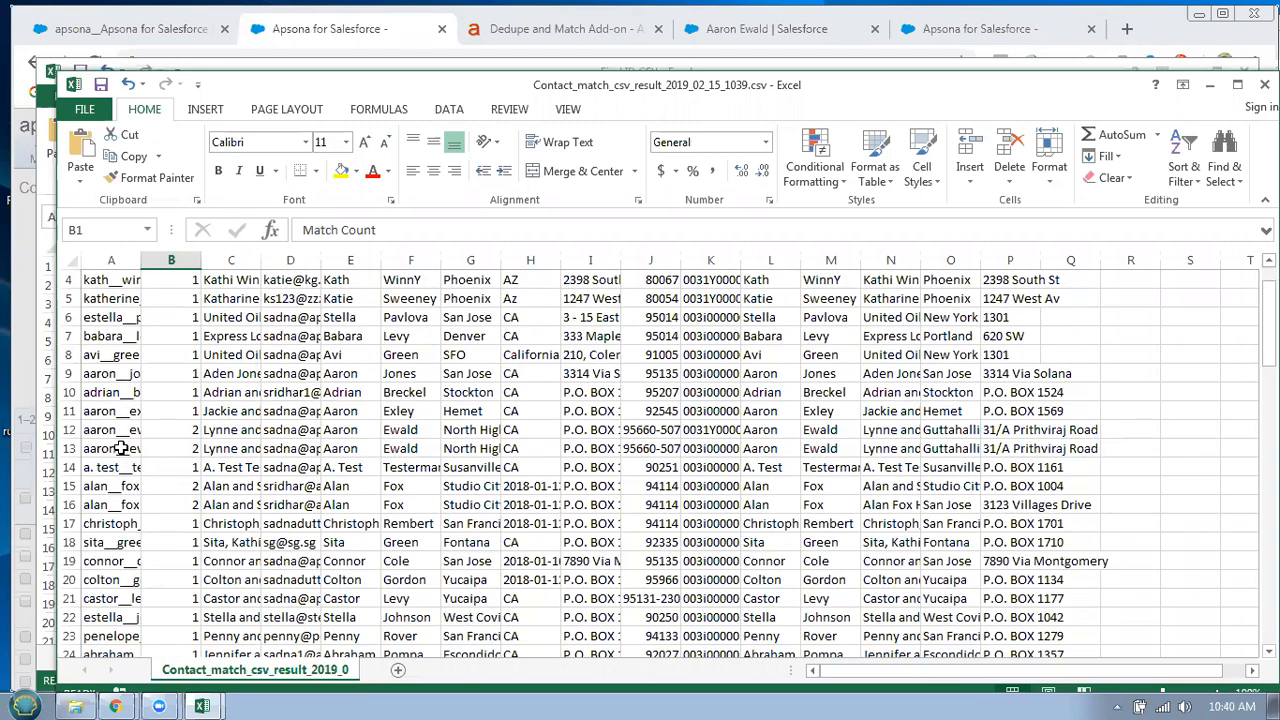
click(113, 431)
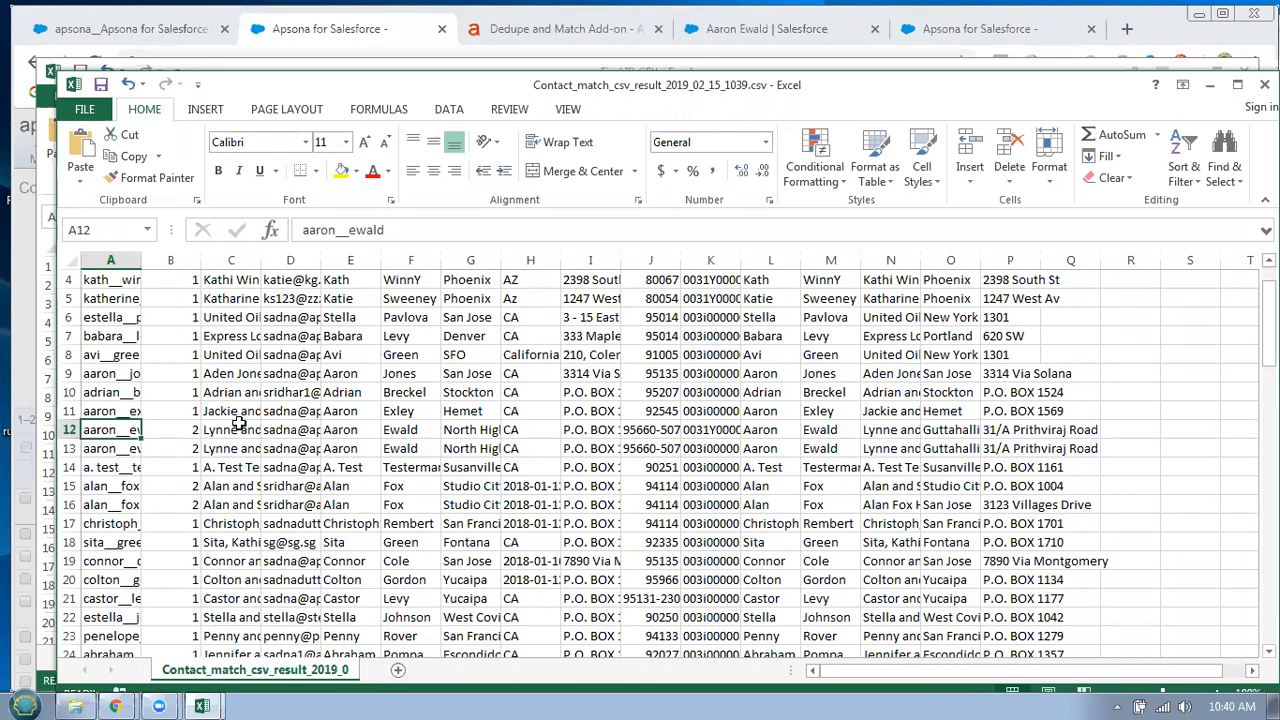
scroll(347, 465, down, 3)
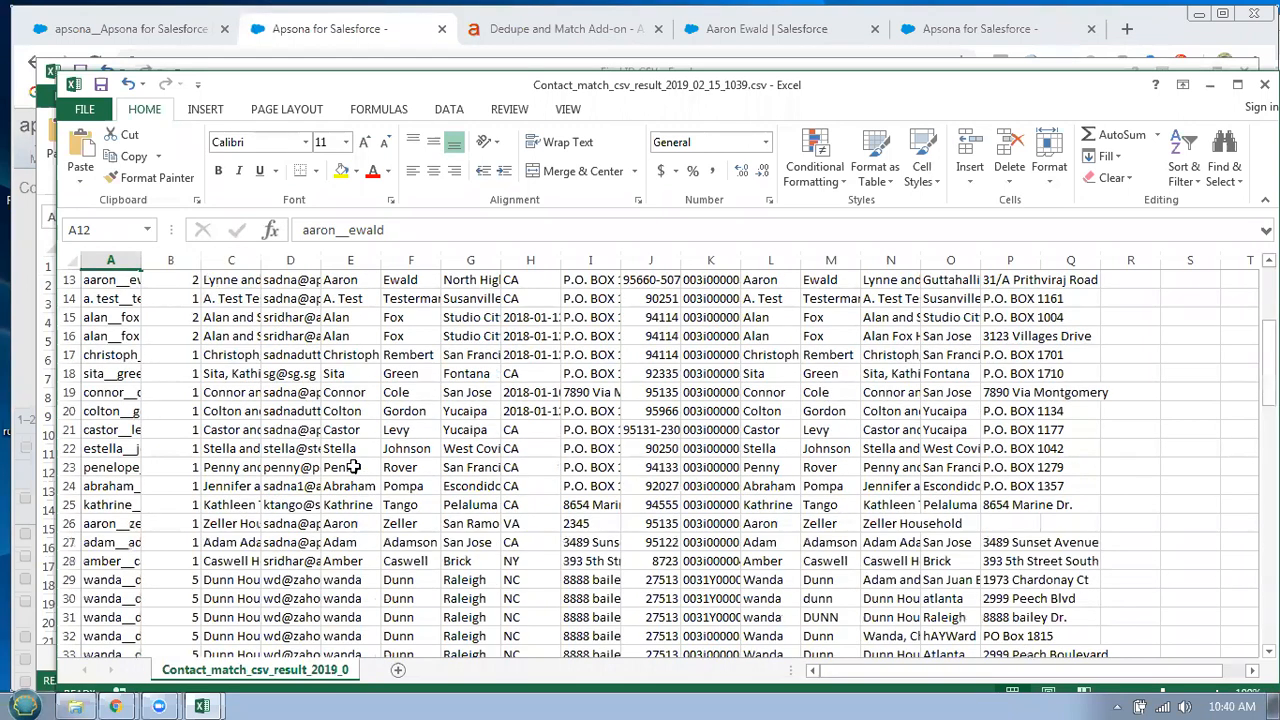
click(210, 582)
click(163, 578)
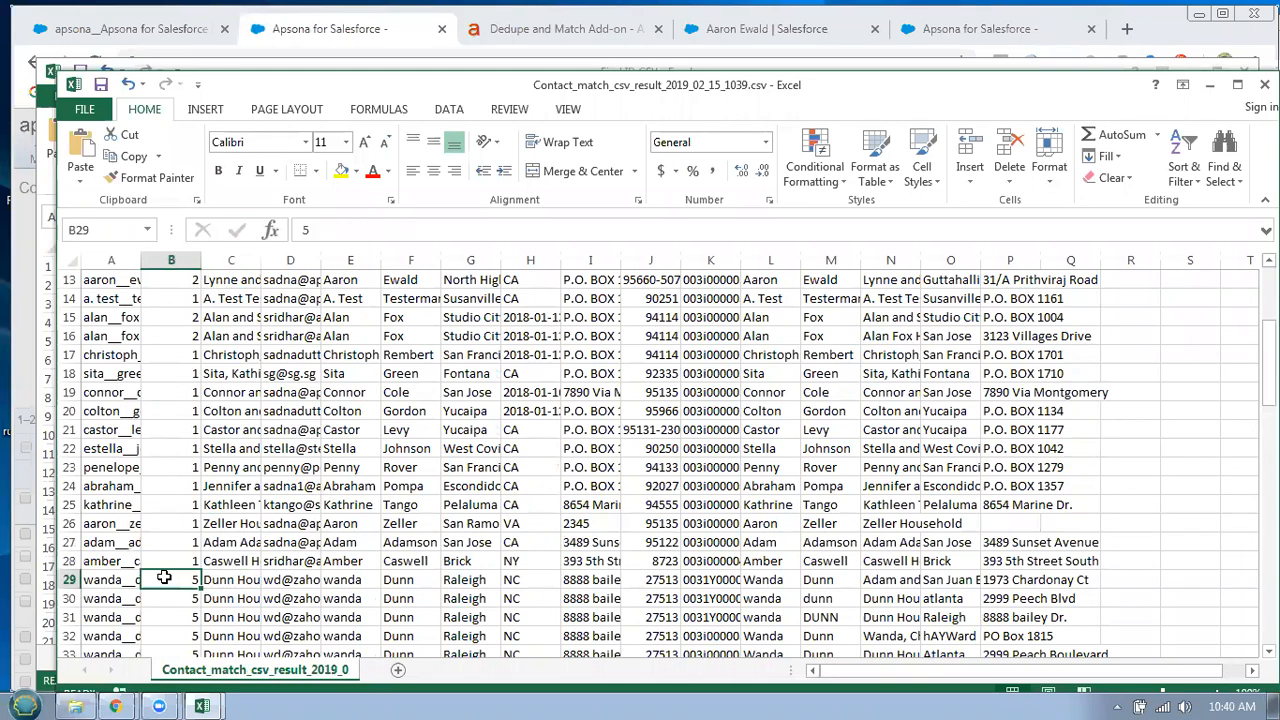
scroll(300, 516, down, 2)
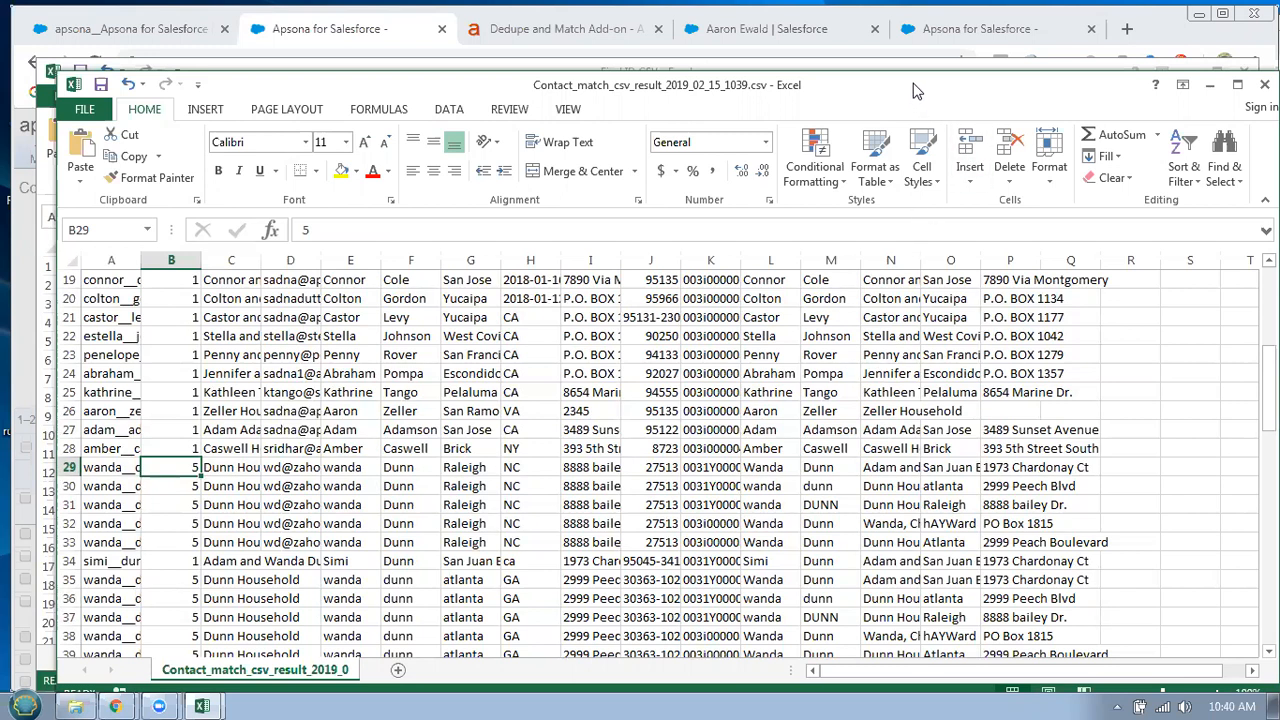
drag(912, 91, 895, 74)
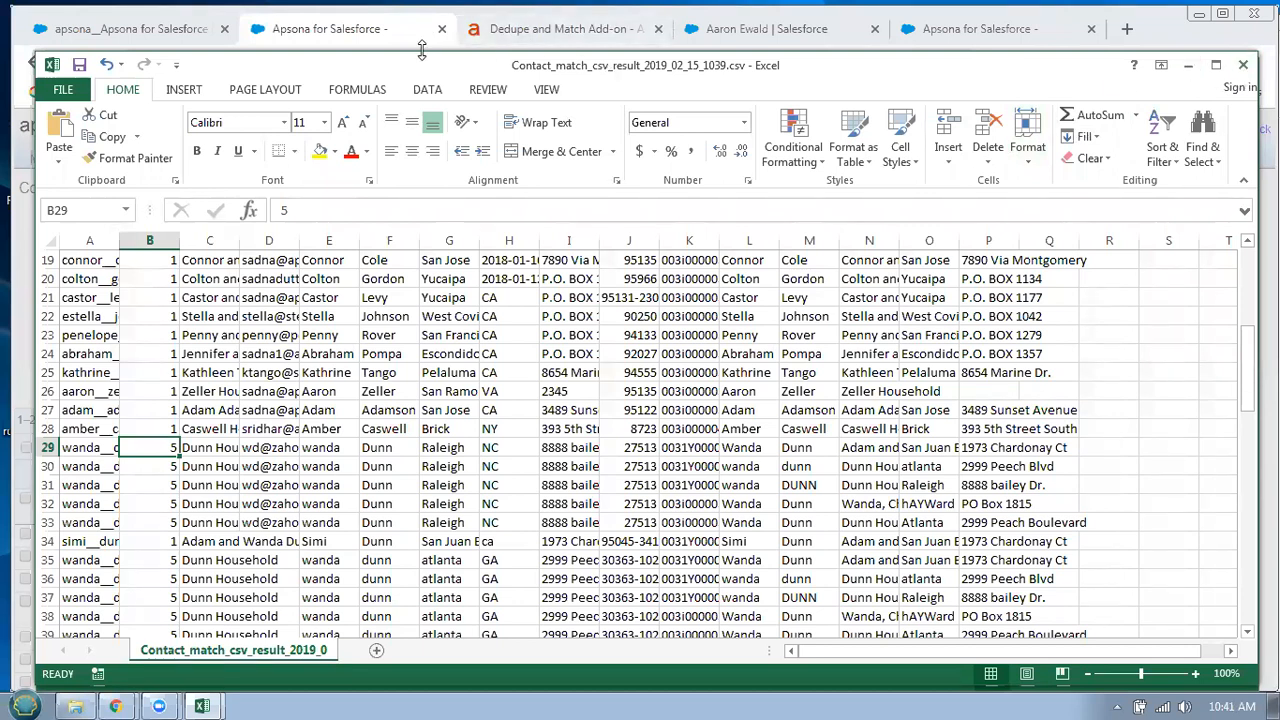
Switch back to Apsona in Chrome, close the Contact CSV match dialog and open the Opportunities list
click(367, 45)
click(645, 577)
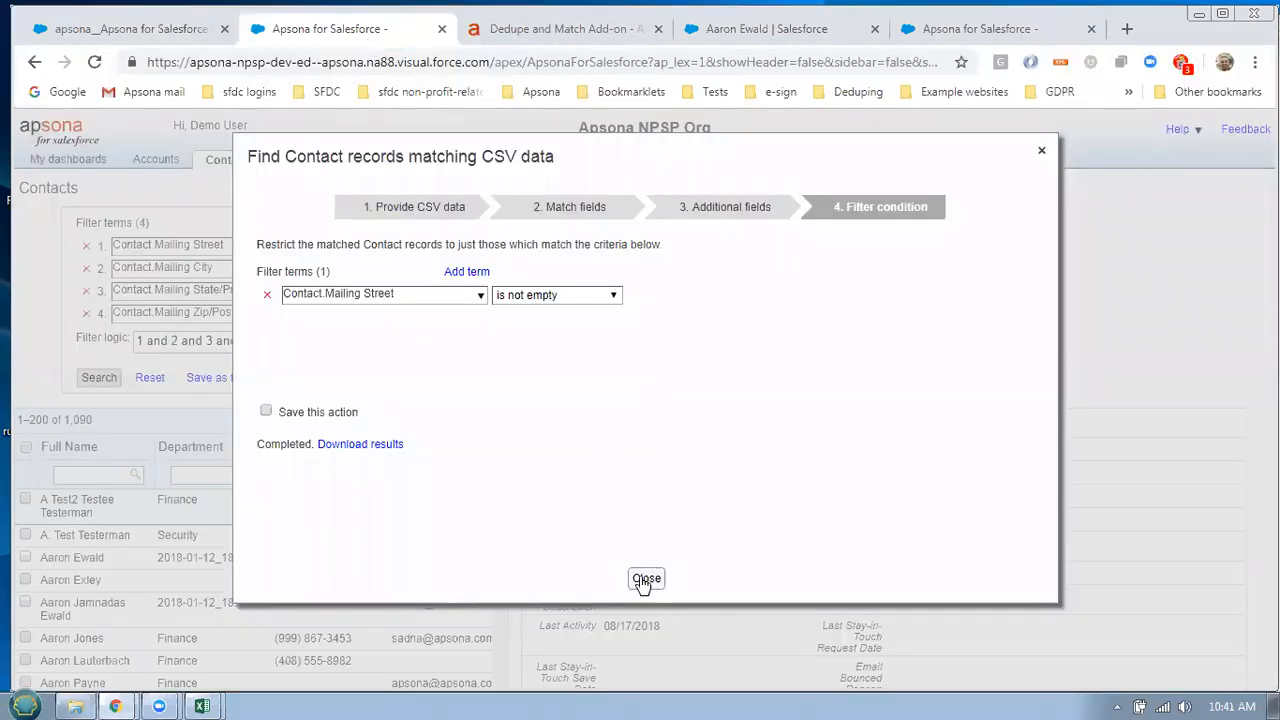
click(345, 182)
View the Match CSV dialog and the Find Duplicates option for Opportunities, closing both without running them
click(883, 194)
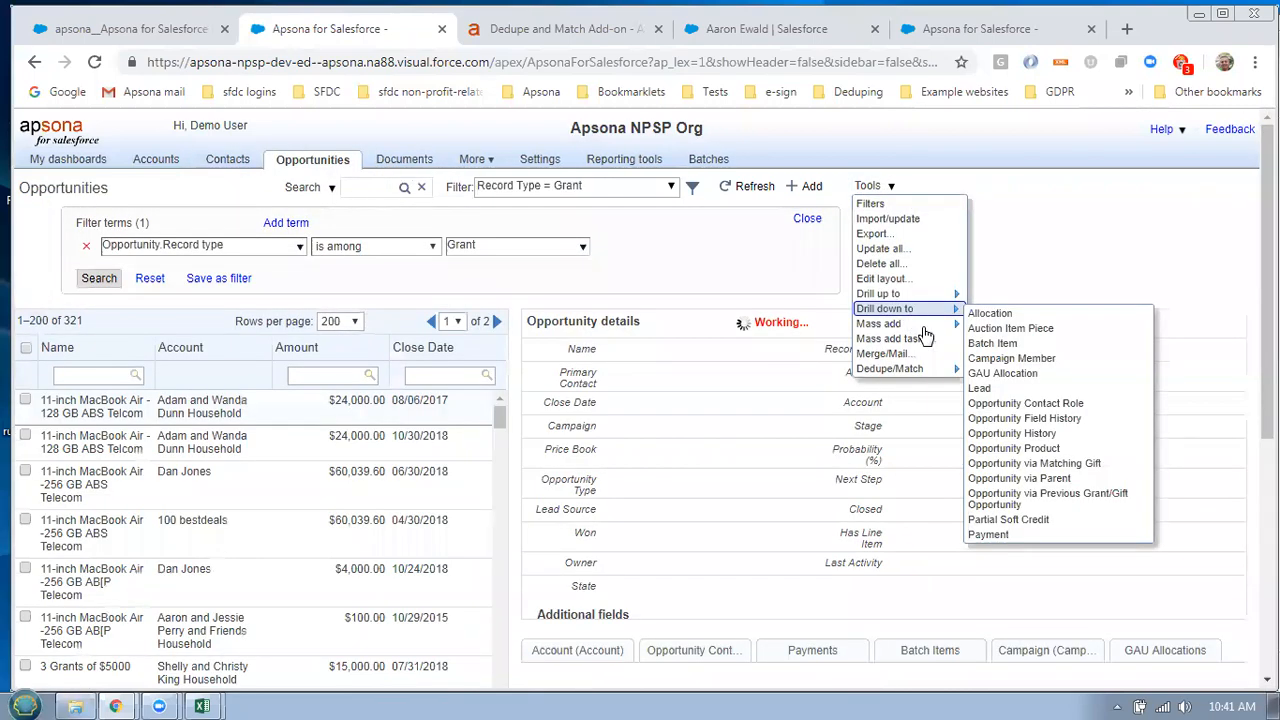
mouse_move(955, 372)
click(1000, 389)
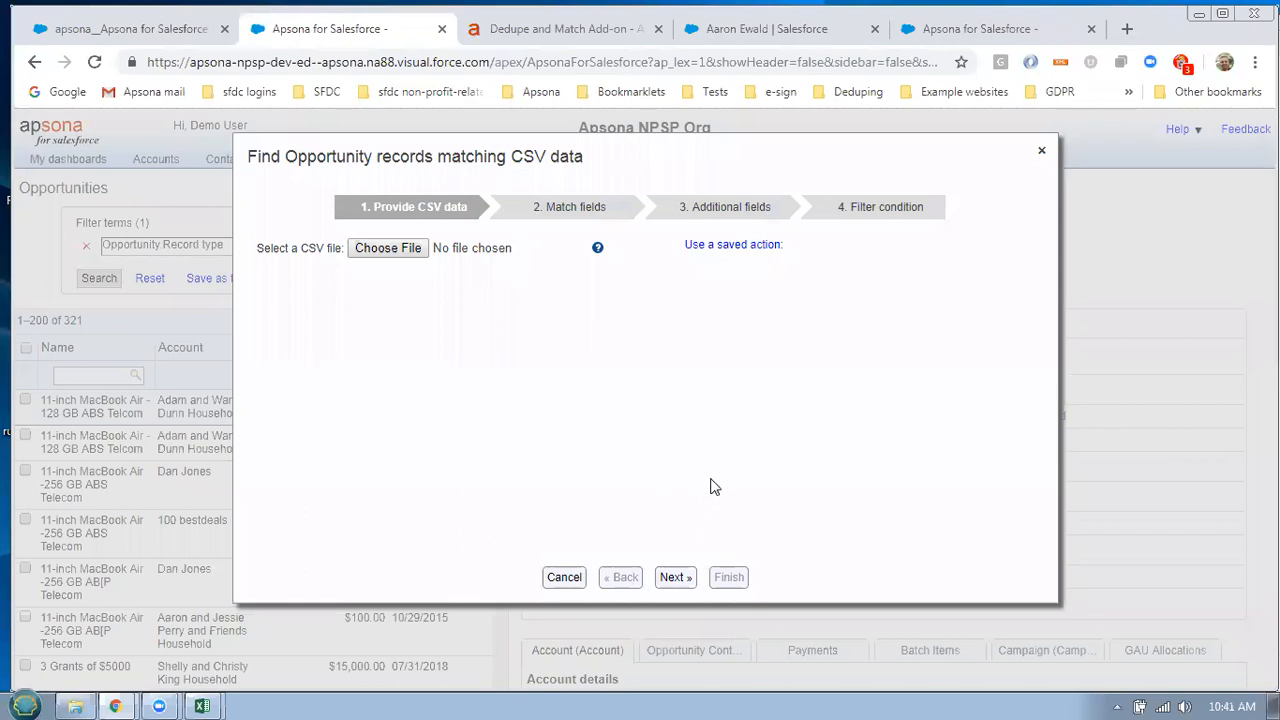
click(1041, 151)
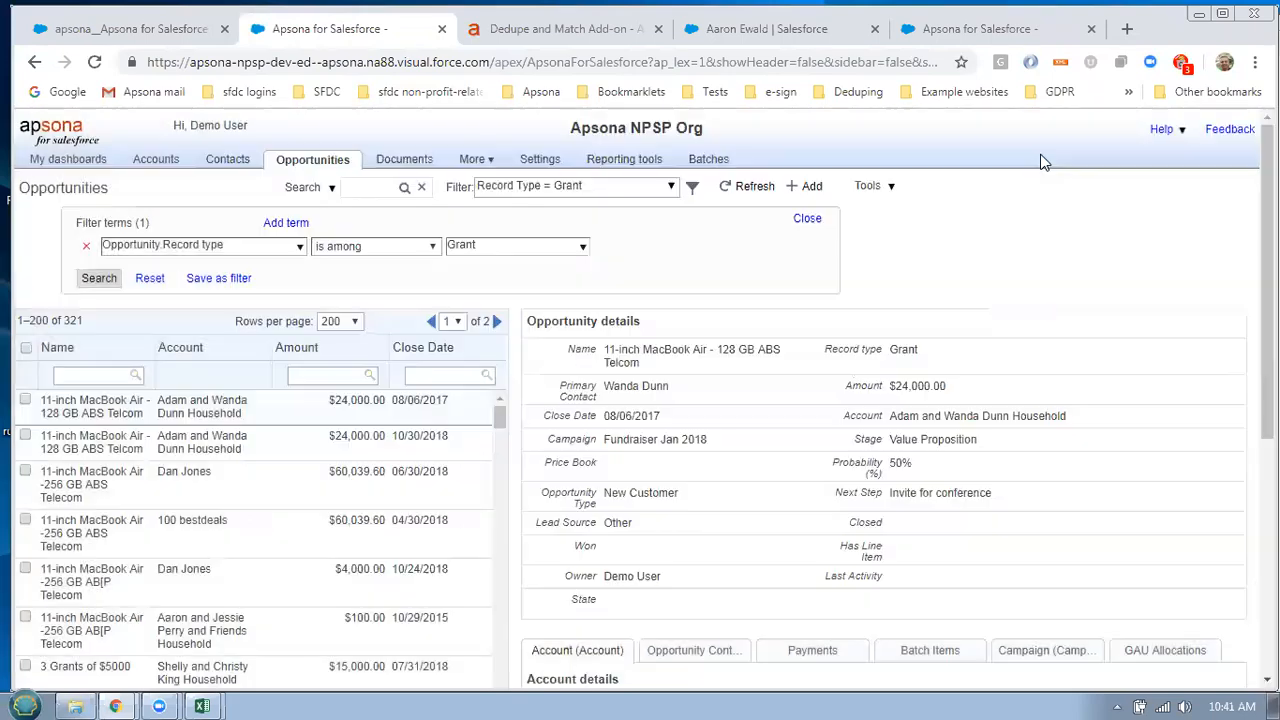
click(890, 187)
mouse_move(948, 369)
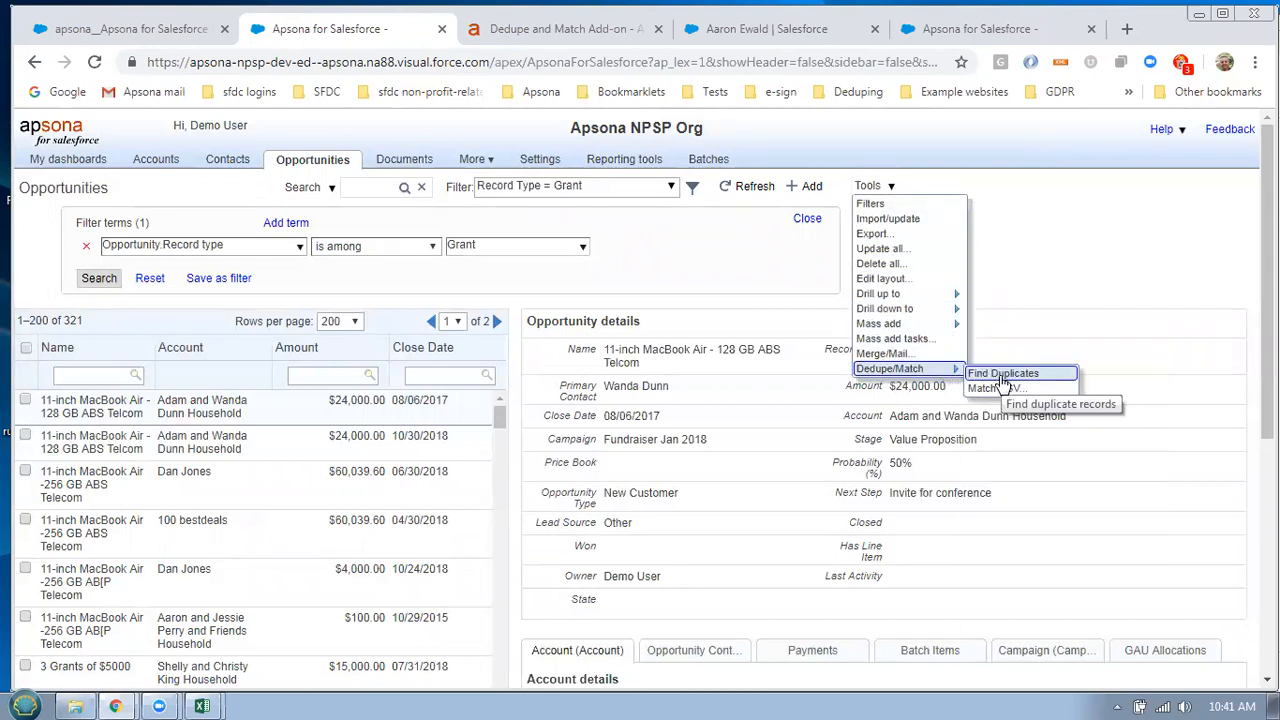
click(1003, 273)
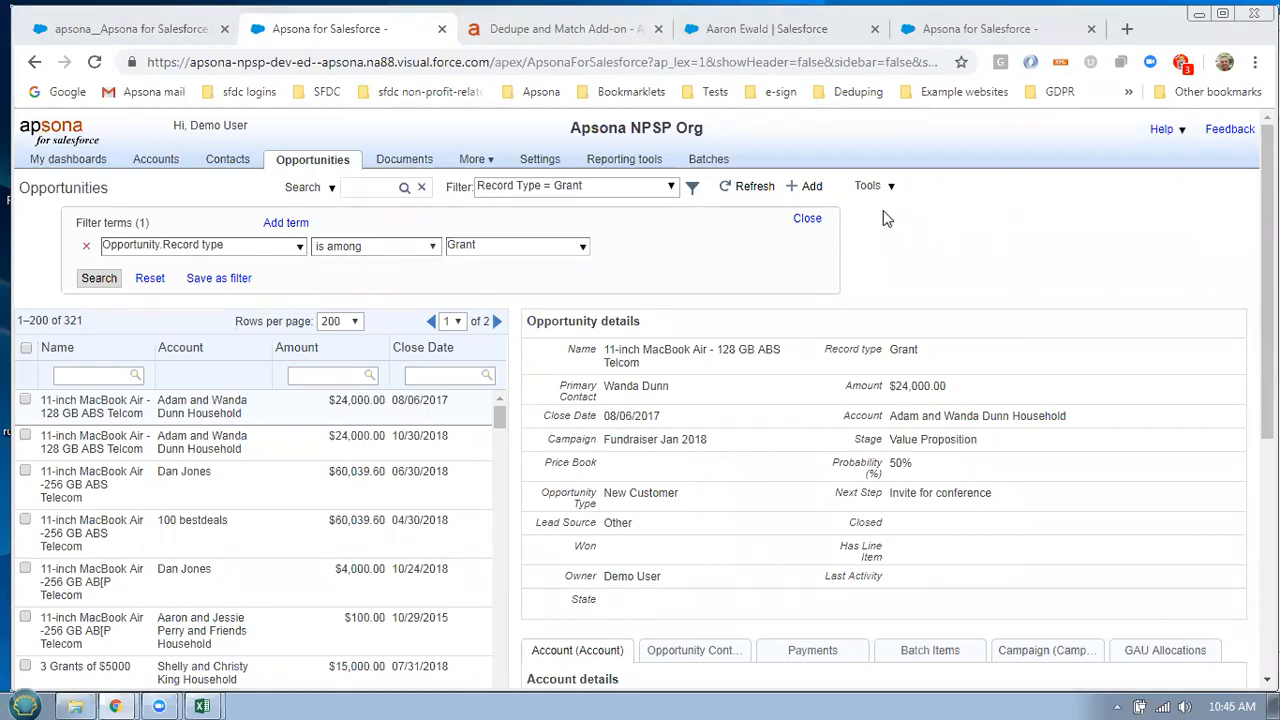
Switch to the Apsona website and look over the Dedupe and Match product page
click(525, 33)
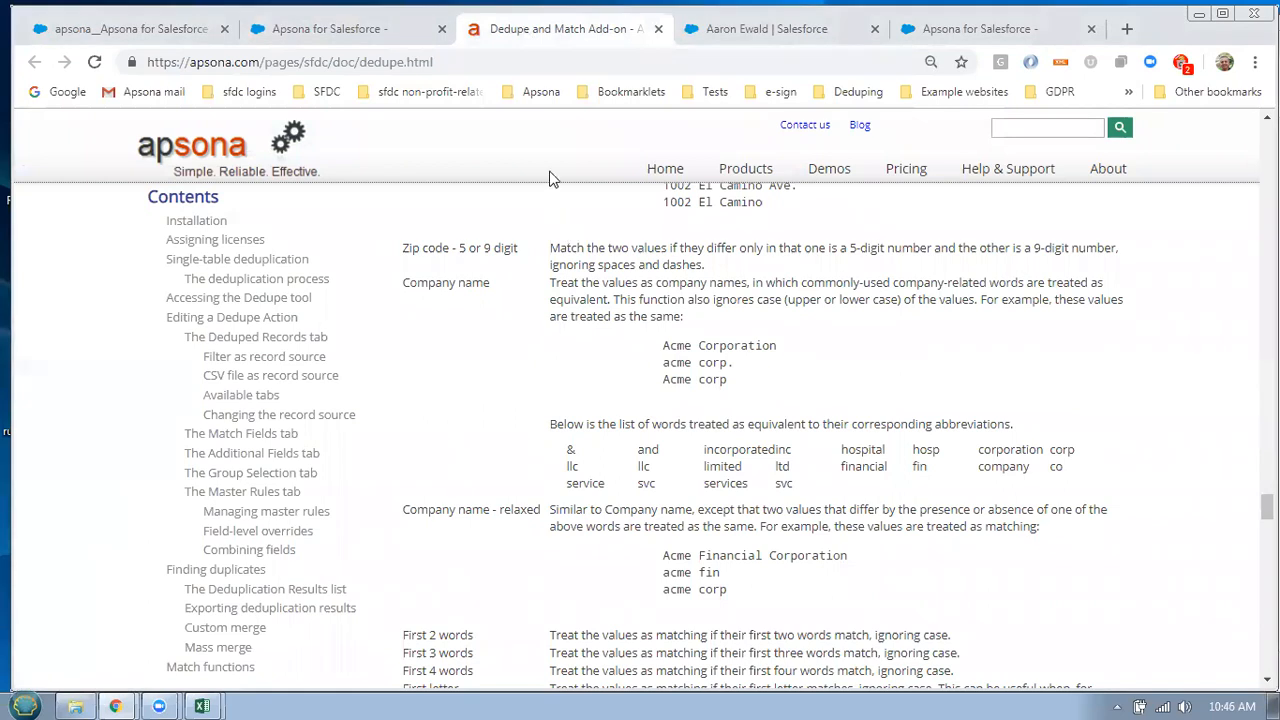
mouse_move(748, 172)
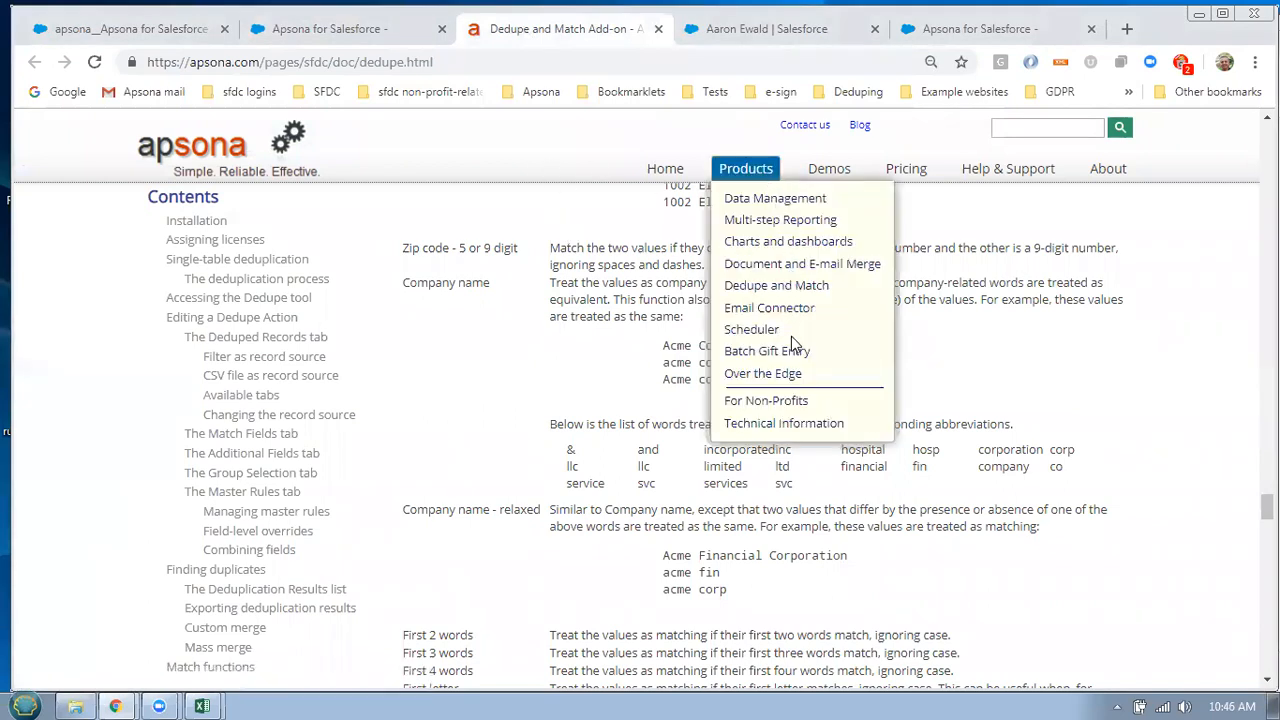
click(752, 287)
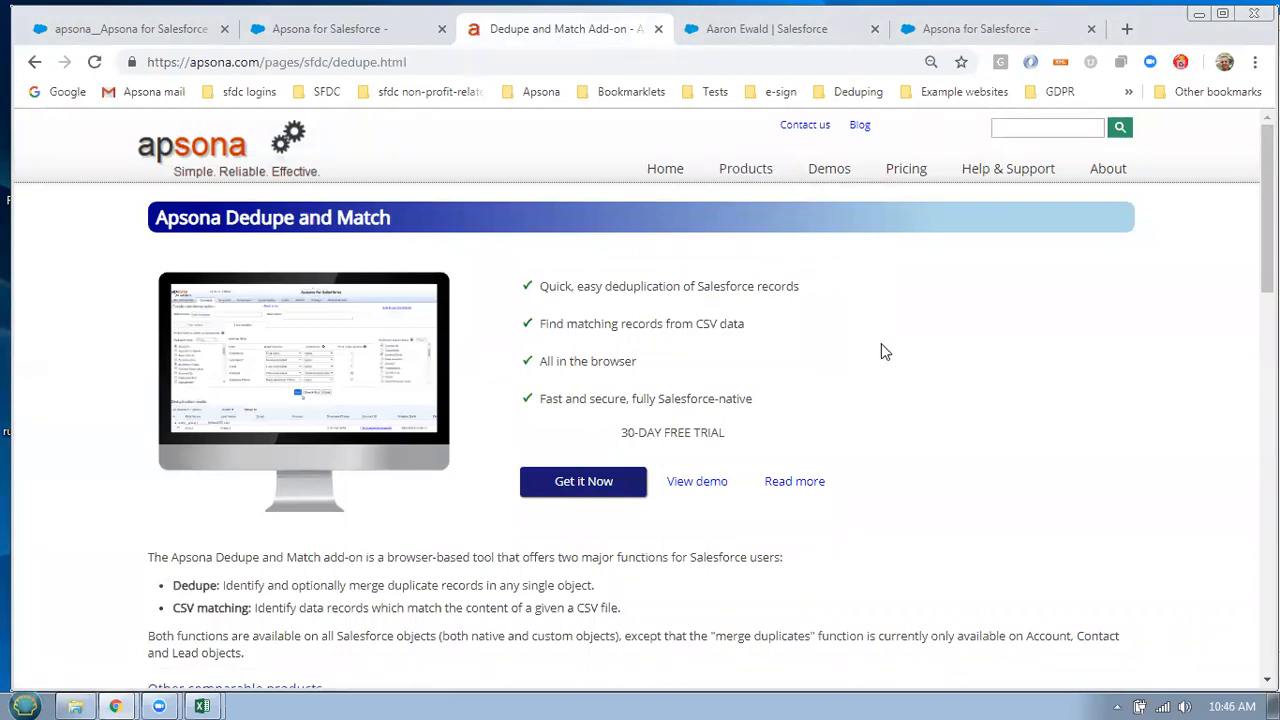
scroll(884, 352, down, 4)
scroll(890, 355, up, 4)
Open the Apsona pricing page and highlight the Dedupe and Match base price and additional-user price
click(906, 170)
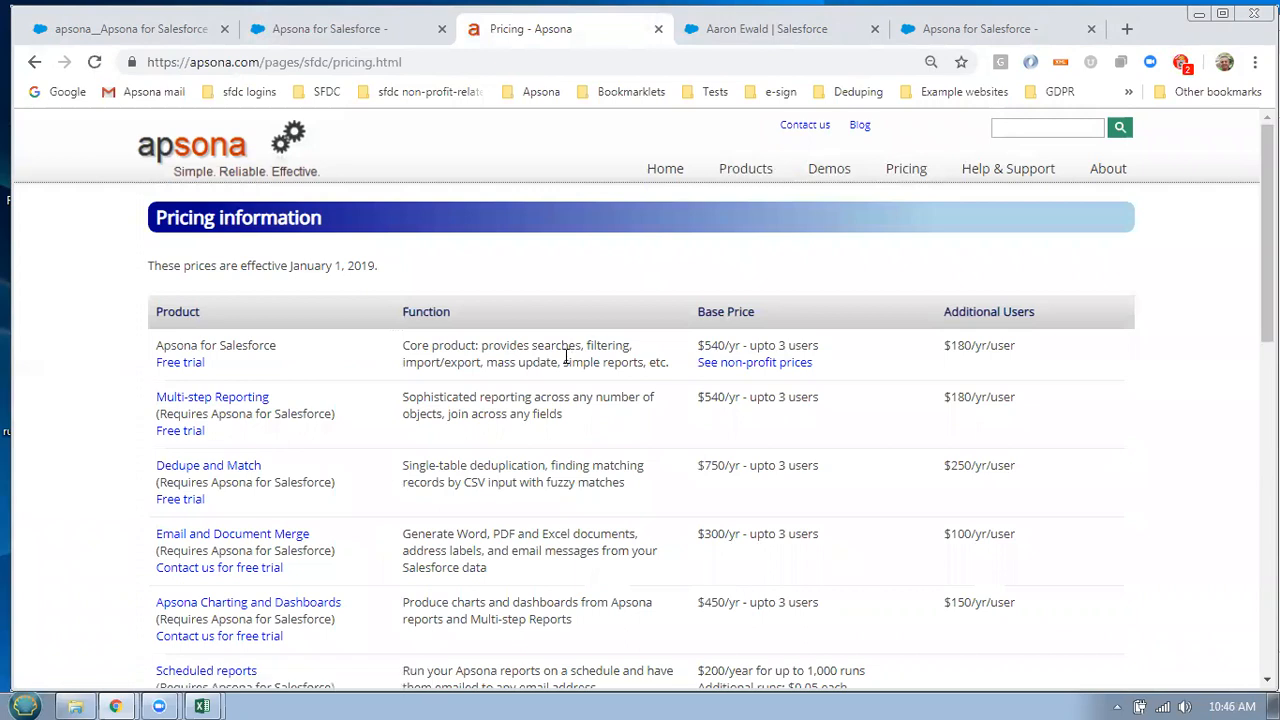
drag(699, 467, 806, 470)
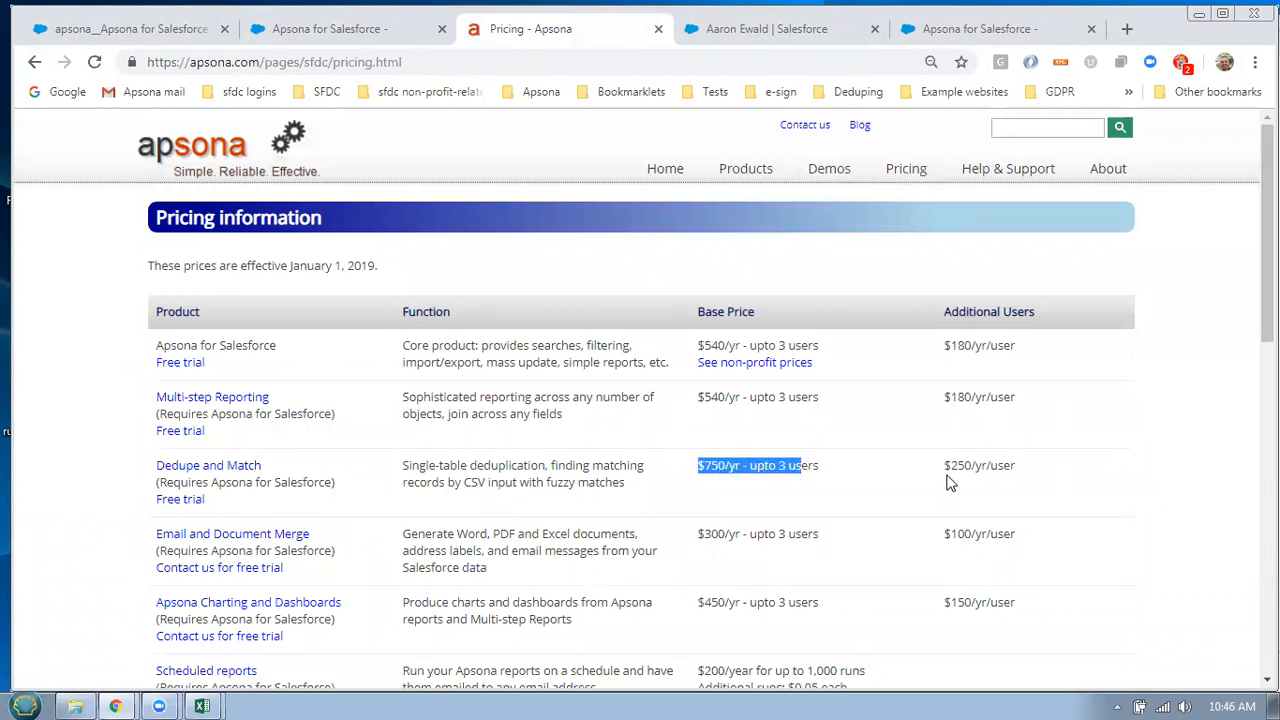
drag(944, 466, 1014, 462)
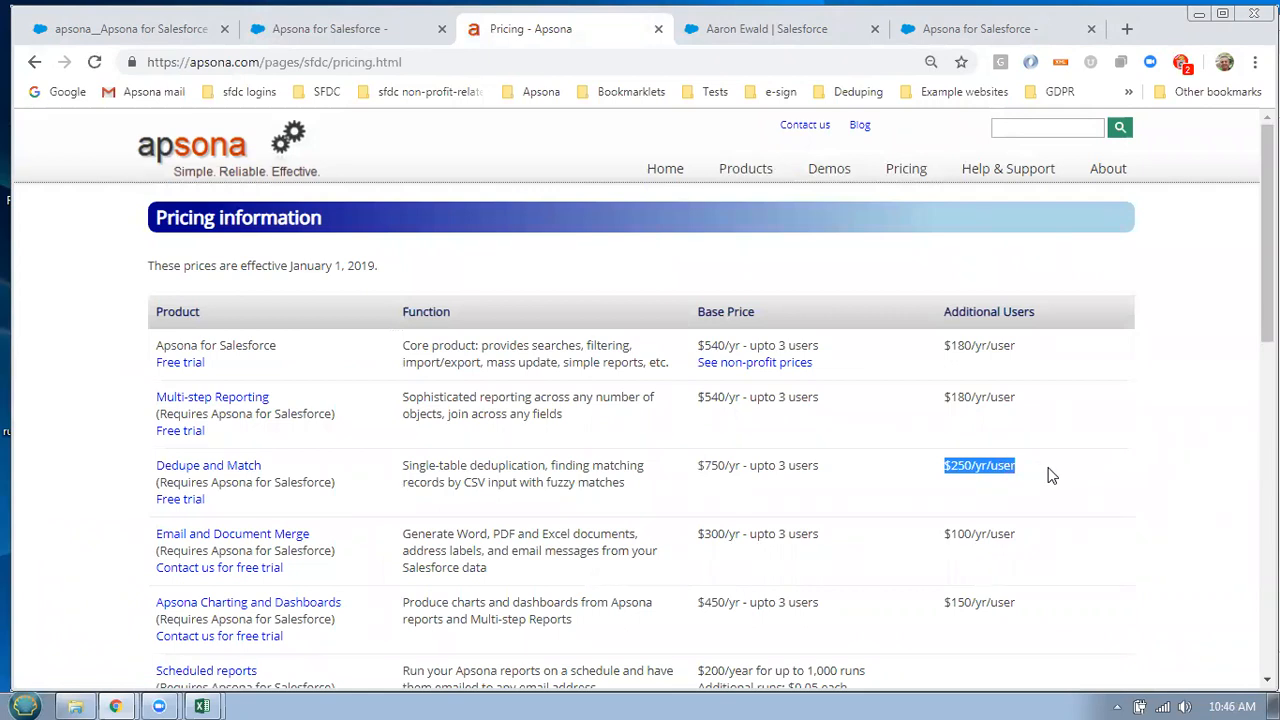
Open the Apsona for Non-Profits page and check the discounted Dedupe and Match prices
mouse_move(760, 172)
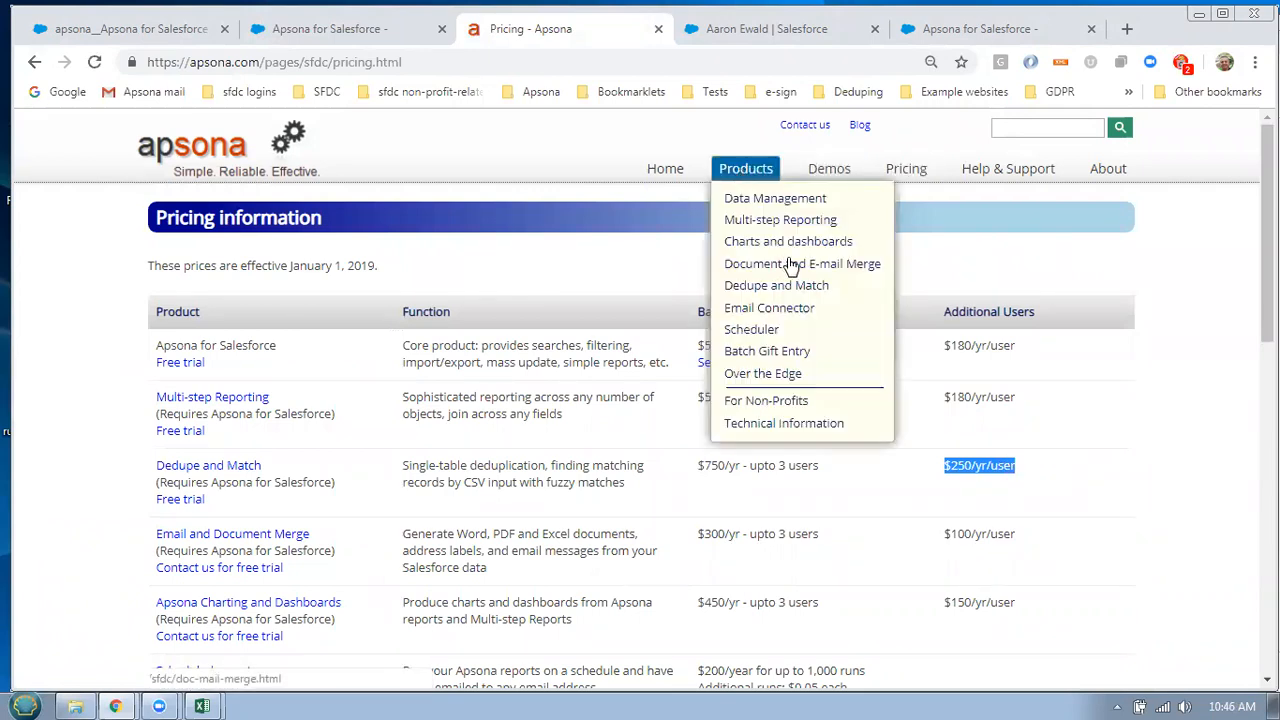
click(788, 401)
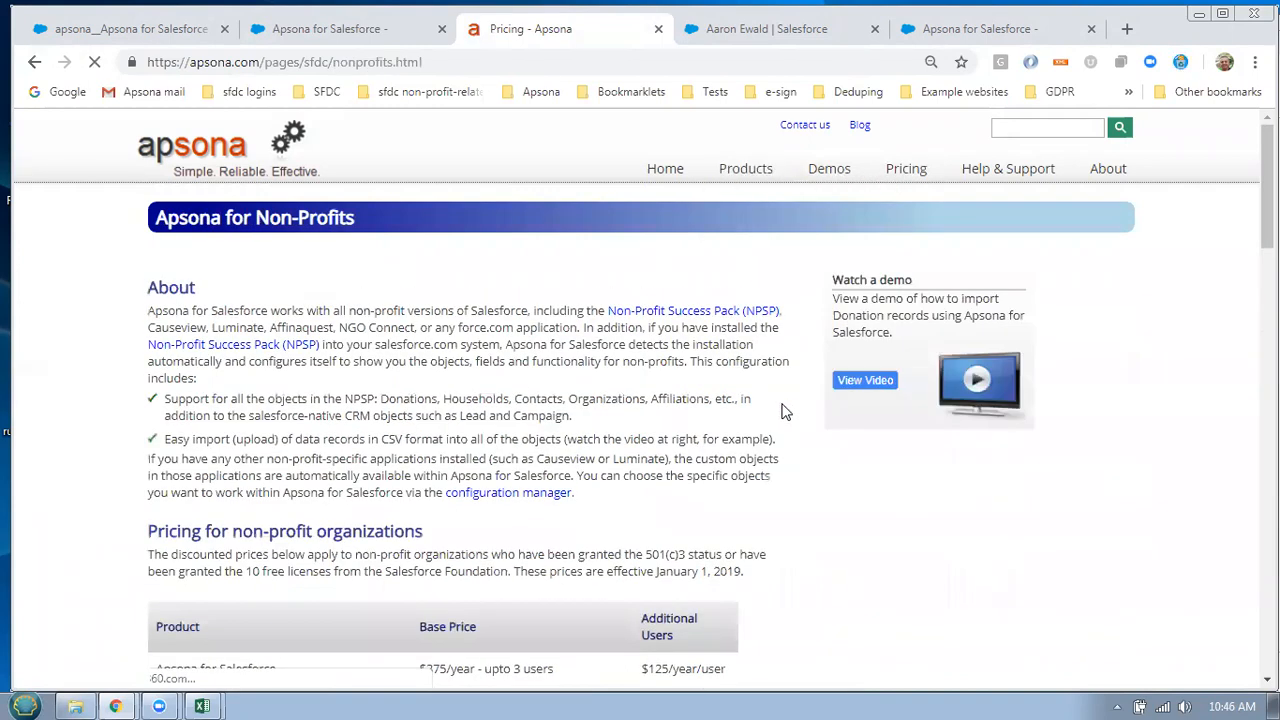
scroll(606, 407, down, 2)
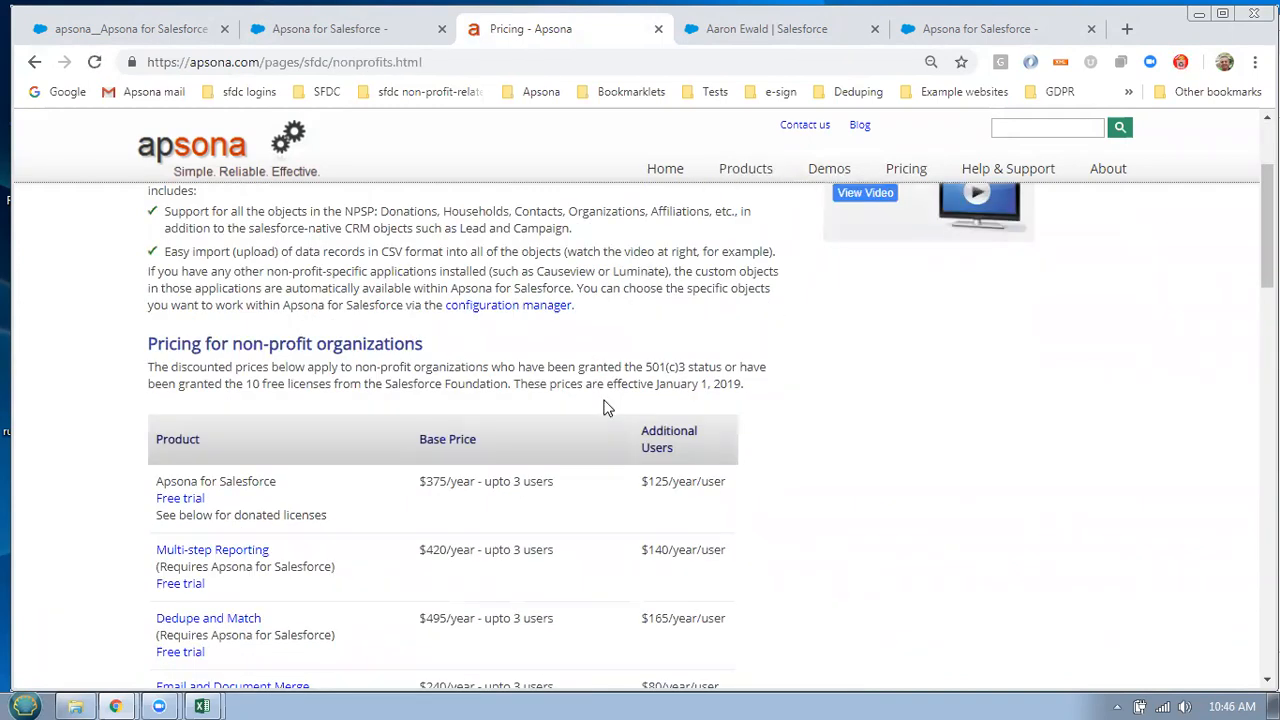
scroll(605, 407, down, 2)
drag(420, 430, 489, 428)
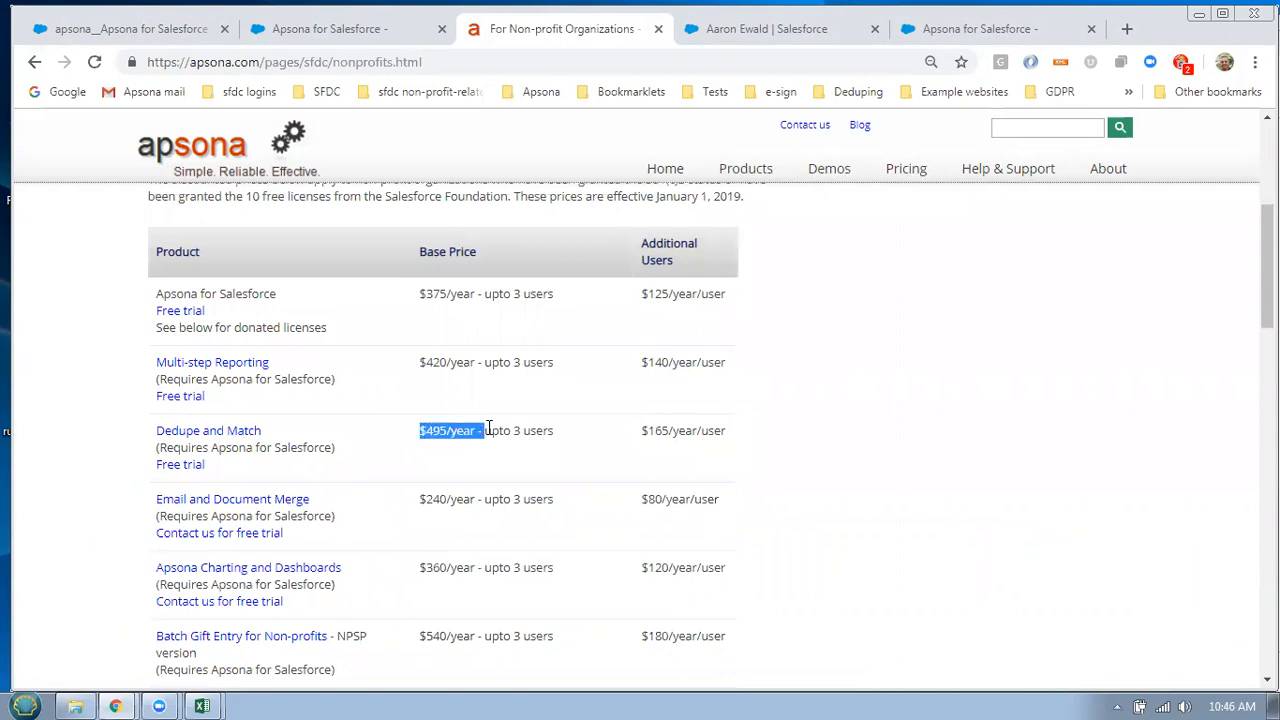
click(730, 438)
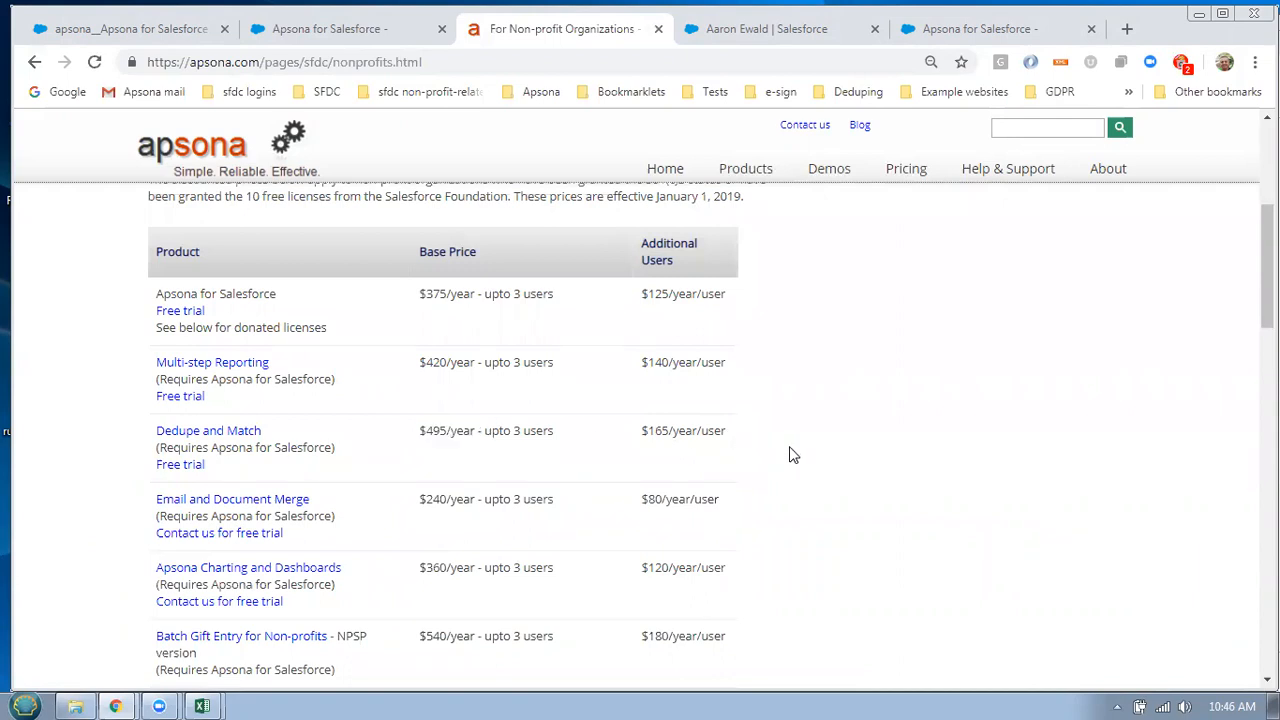